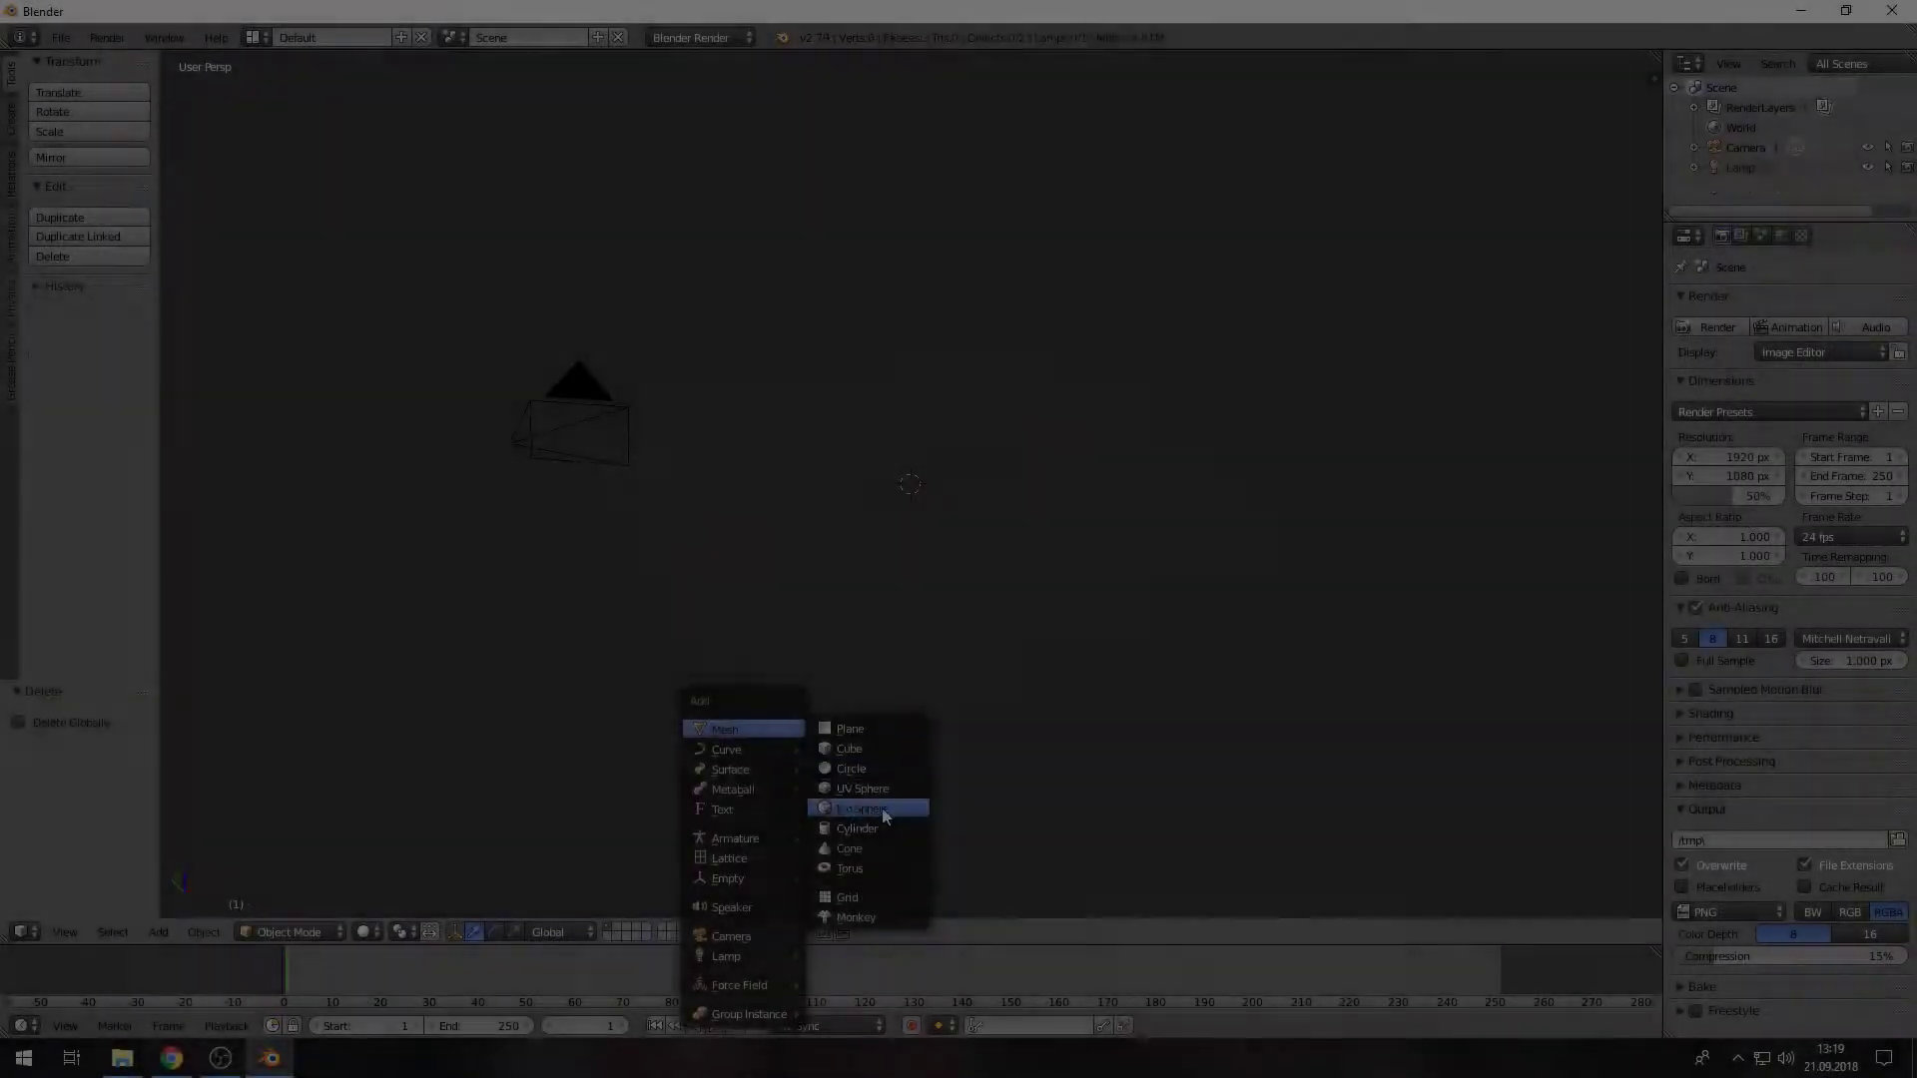
Step: Add a cylinder with radius 4 and depth 12, raised to Z 5
{"action": "left_click", "coordinate": [868, 806]}
{"action": "left_click", "coordinate": [70, 787]}
{"action": "type", "text": "4"}
{"action": "left_click", "coordinate": [98, 832]}
{"action": "type", "text": "12"}
{"action": "key", "text": "Return"}
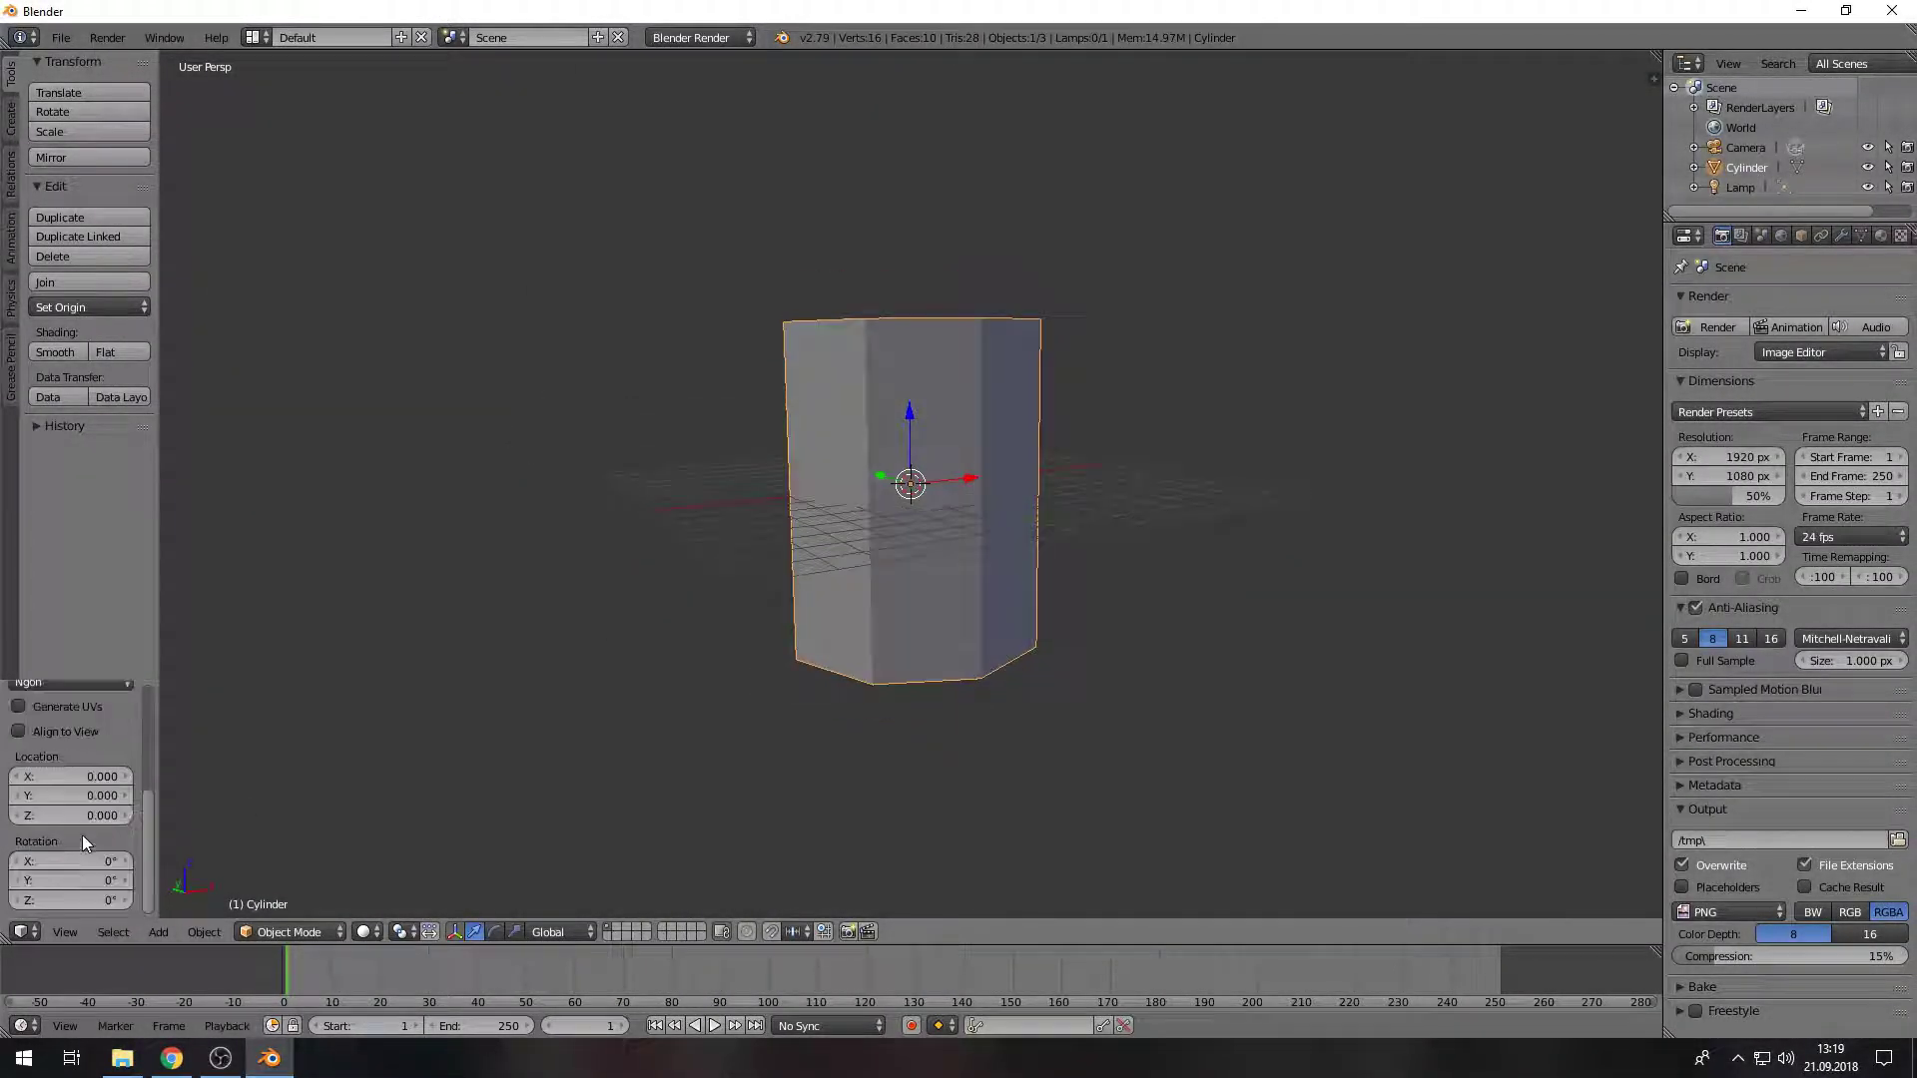
{"action": "left_click", "coordinate": [70, 816]}
{"action": "type", "text": "5"}
{"action": "key", "text": "Return"}
{"action": "mouse_move", "coordinate": [350, 657]}
{"action": "middle_mouse_down"}
{"action": "mouse_move", "coordinate": [752, 543]}
{"action": "mouse_move", "coordinate": [976, 333]}
{"action": "mouse_move", "coordinate": [864, 549]}
{"action": "middle_mouse_up"}
{"action": "key", "text": "n"}
Step: In Edit Mode, add a loop cut near the base and select the bottom front face
{"action": "key", "text": "Tab"}
{"action": "right_click", "coordinate": [946, 285]}
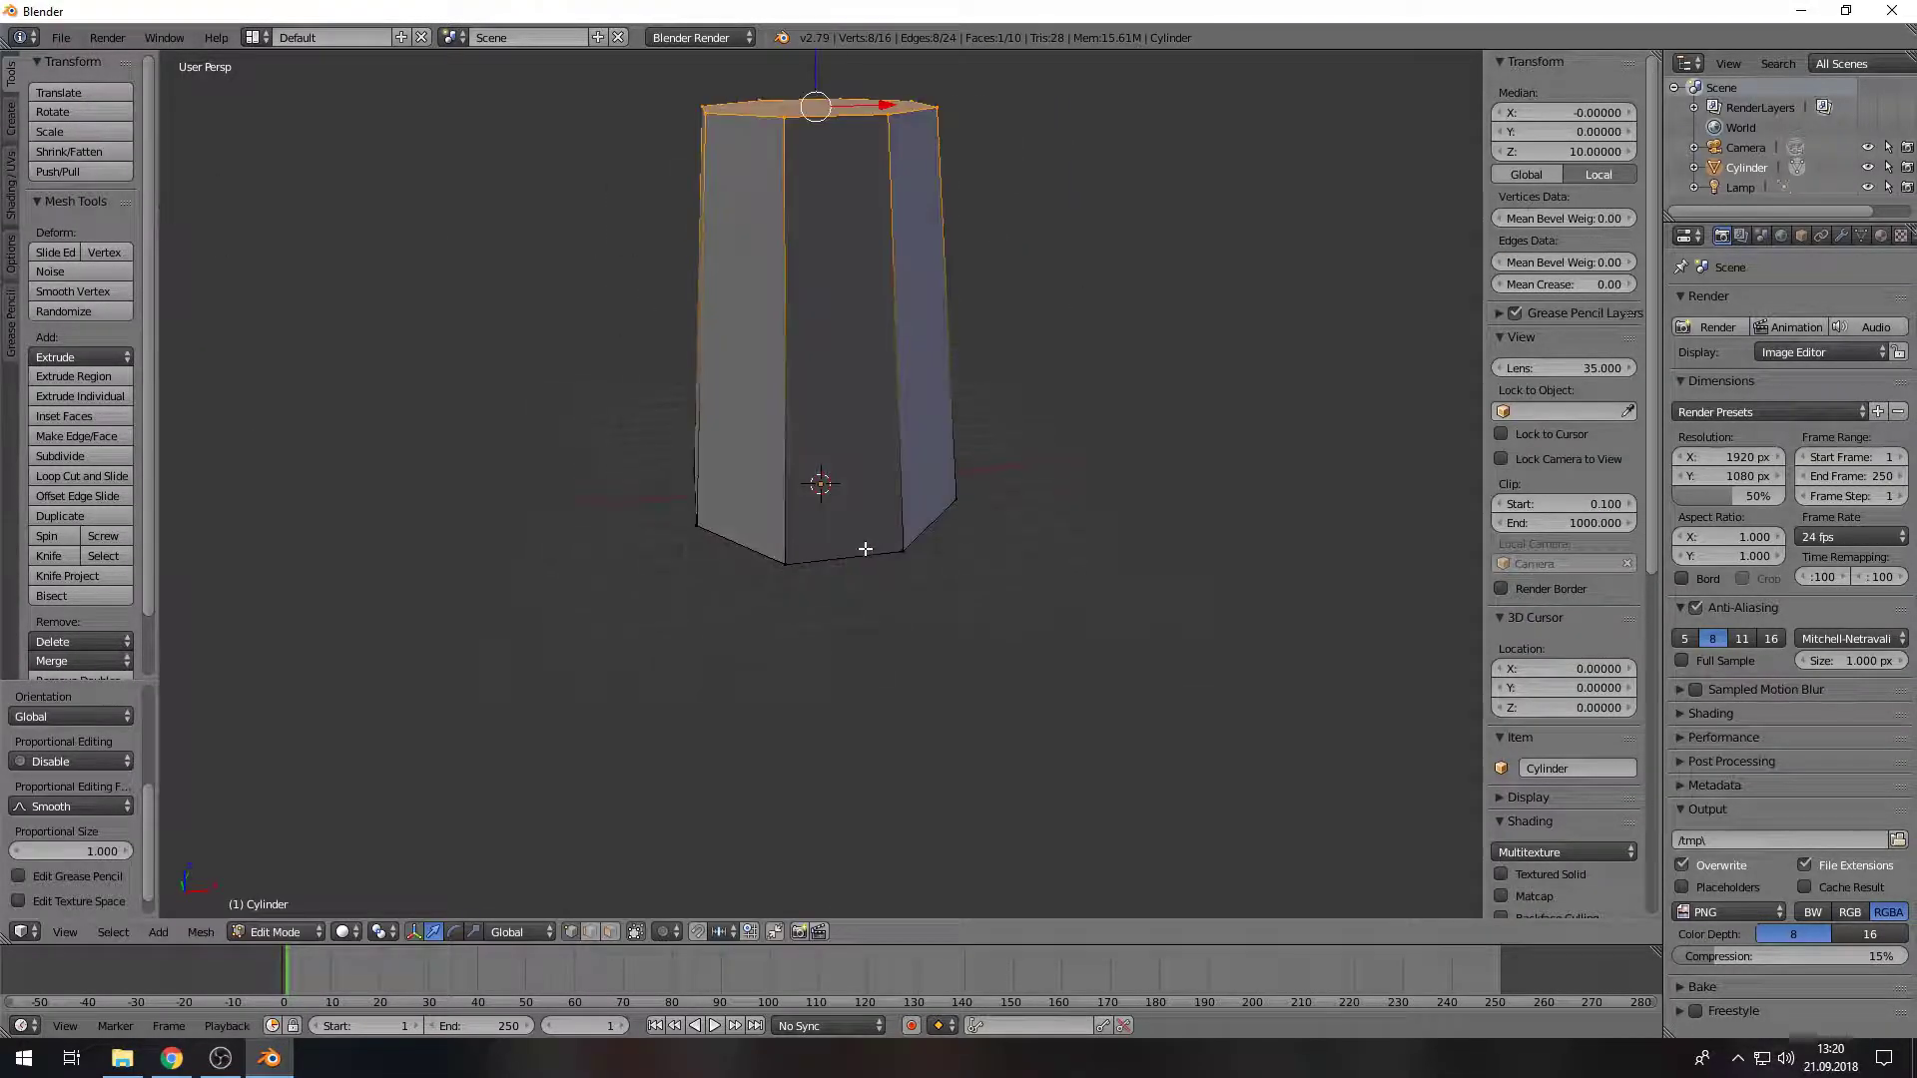
{"action": "left_click", "coordinate": [688, 513]}
{"action": "scroll", "coordinate": [688, 513], "scroll_direction": "up", "scroll_amount": 4}
{"action": "right_click", "coordinate": [764, 544]}
Step: Inset the bottom front face and increase the inset thickness
{"action": "key", "text": "i"}
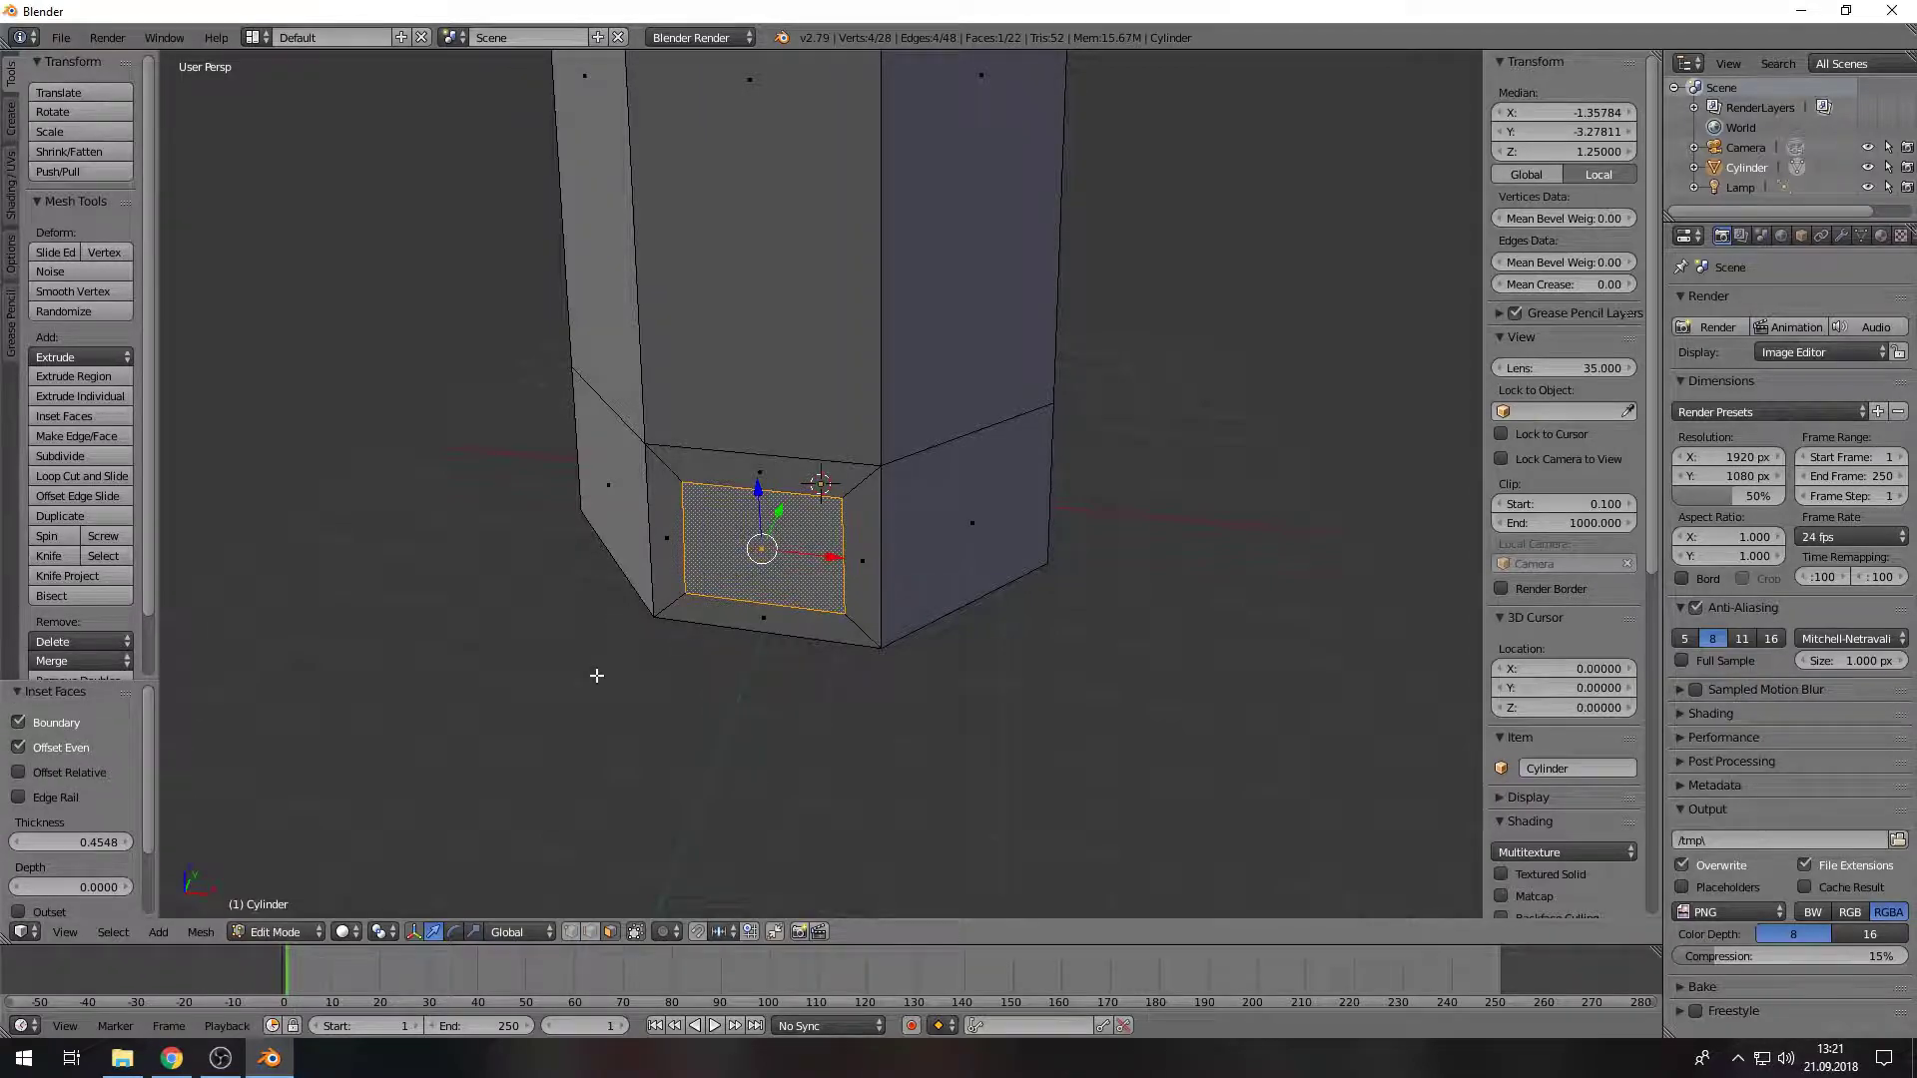
{"action": "middle_click_drag", "start_coordinate": [596, 676], "coordinate": [812, 482]}
{"action": "key", "text": "i"}
{"action": "scroll", "coordinate": [50, 746], "scroll_direction": "down", "scroll_amount": 2}
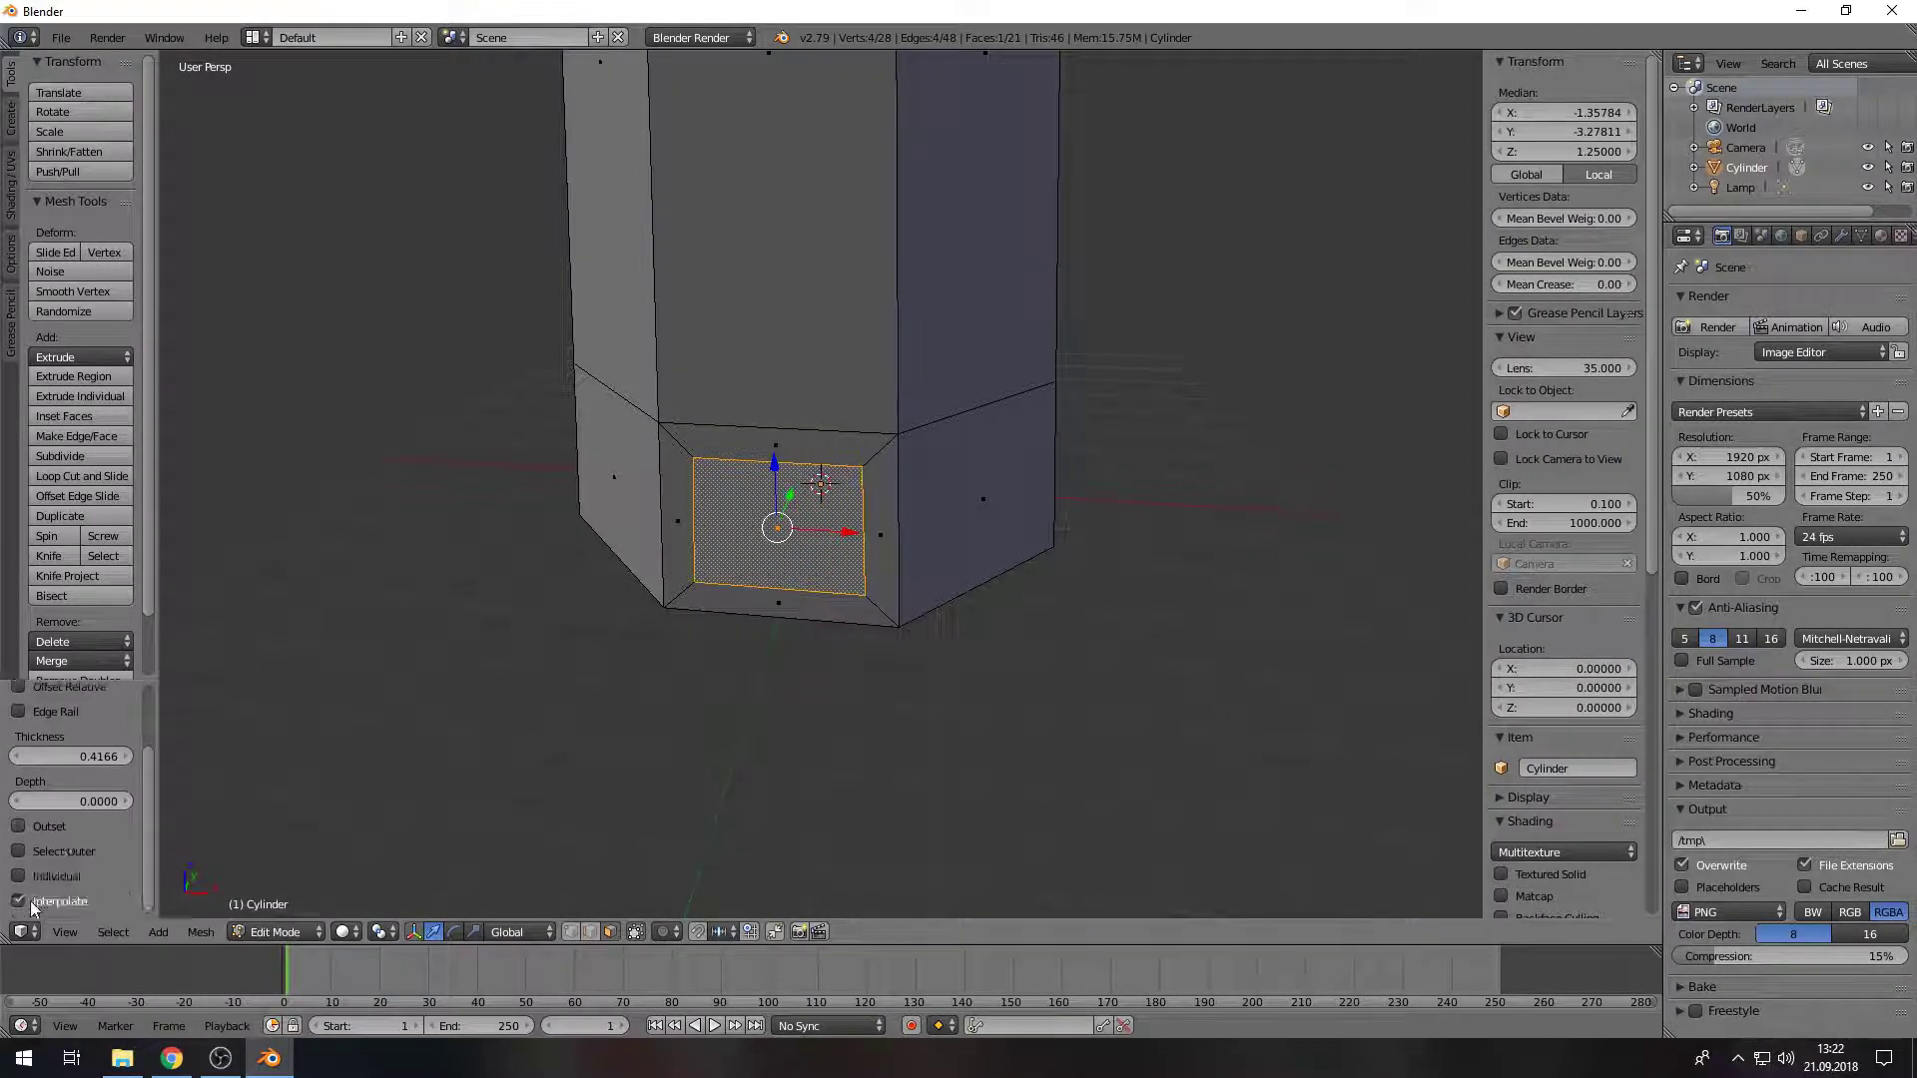
{"action": "middle_click_drag", "start_coordinate": [660, 754], "coordinate": [556, 805]}
{"action": "scroll", "coordinate": [70, 798], "scroll_direction": "down", "scroll_amount": 1}
{"action": "left_click_drag", "start_coordinate": [90, 801], "coordinate": [115, 801]}
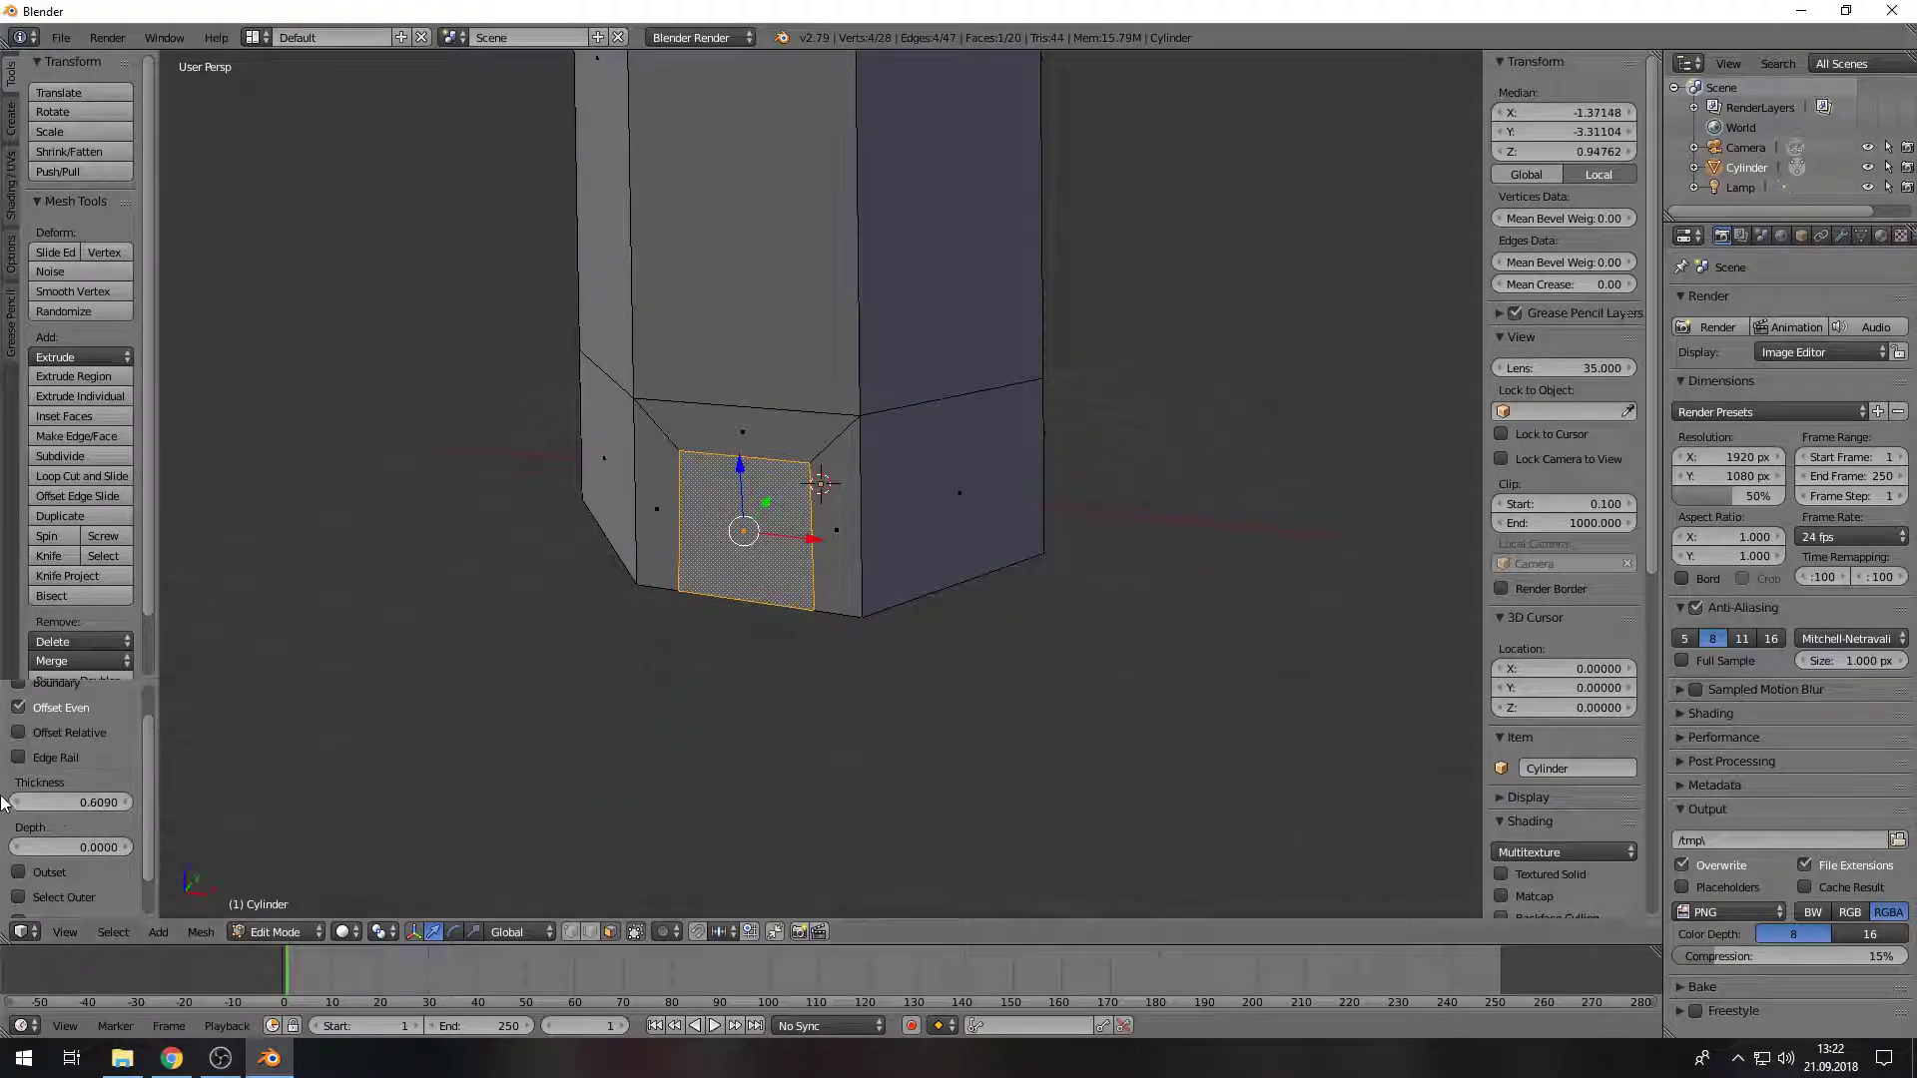
{"action": "mouse_move", "coordinate": [699, 699]}
{"action": "middle_mouse_down"}
{"action": "mouse_move", "coordinate": [799, 559]}
{"action": "mouse_move", "coordinate": [868, 671]}
{"action": "mouse_move", "coordinate": [886, 642]}
{"action": "mouse_move", "coordinate": [699, 715]}
{"action": "middle_mouse_up"}
{"action": "scroll", "coordinate": [792, 656], "scroll_direction": "up", "scroll_amount": 2}
{"action": "scroll", "coordinate": [791, 655], "scroll_direction": "up", "scroll_amount": 1}
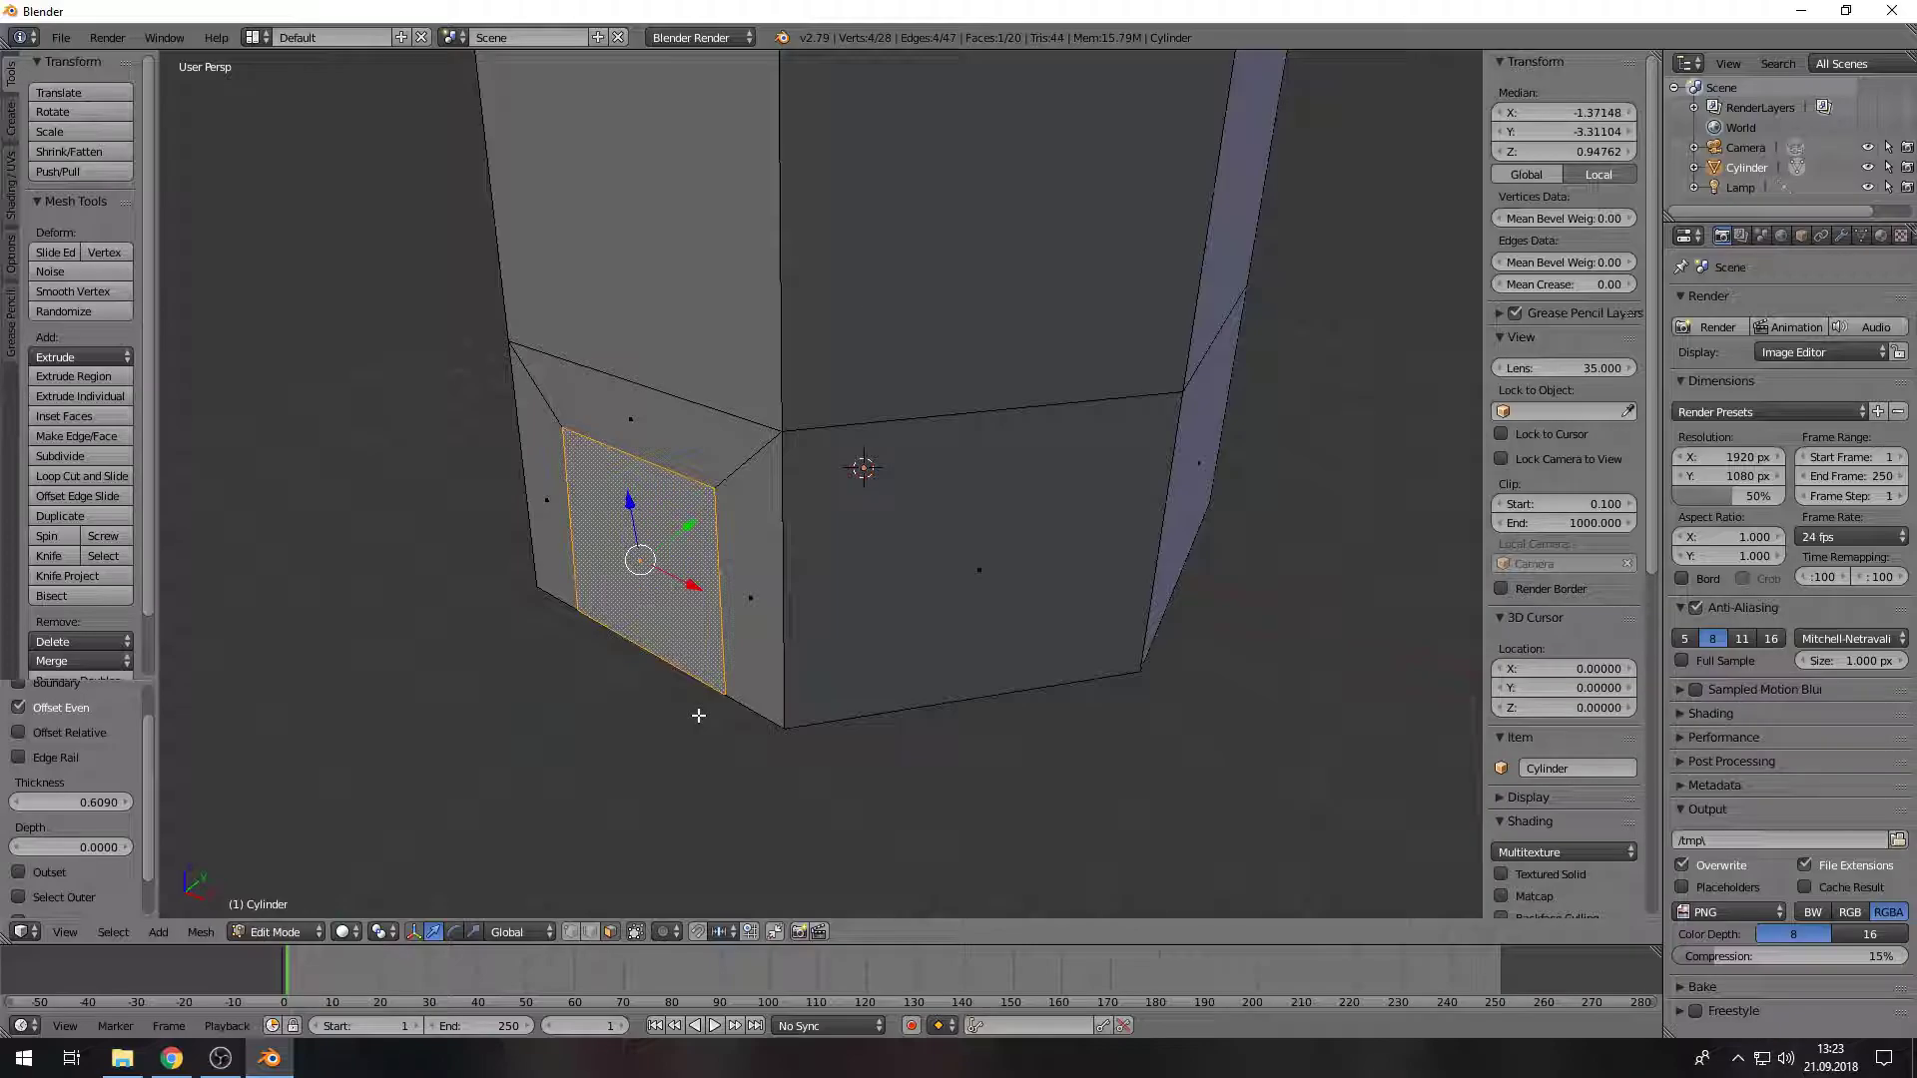
Step: Scale the inset door face along X to squeeze it narrow
{"action": "key", "text": "Escape"}
{"action": "key", "text": "KP_1"}
{"action": "key", "text": "s"}
{"action": "key", "text": "x"}
{"action": "key", "text": "0"}
{"action": "key", "text": "Return"}
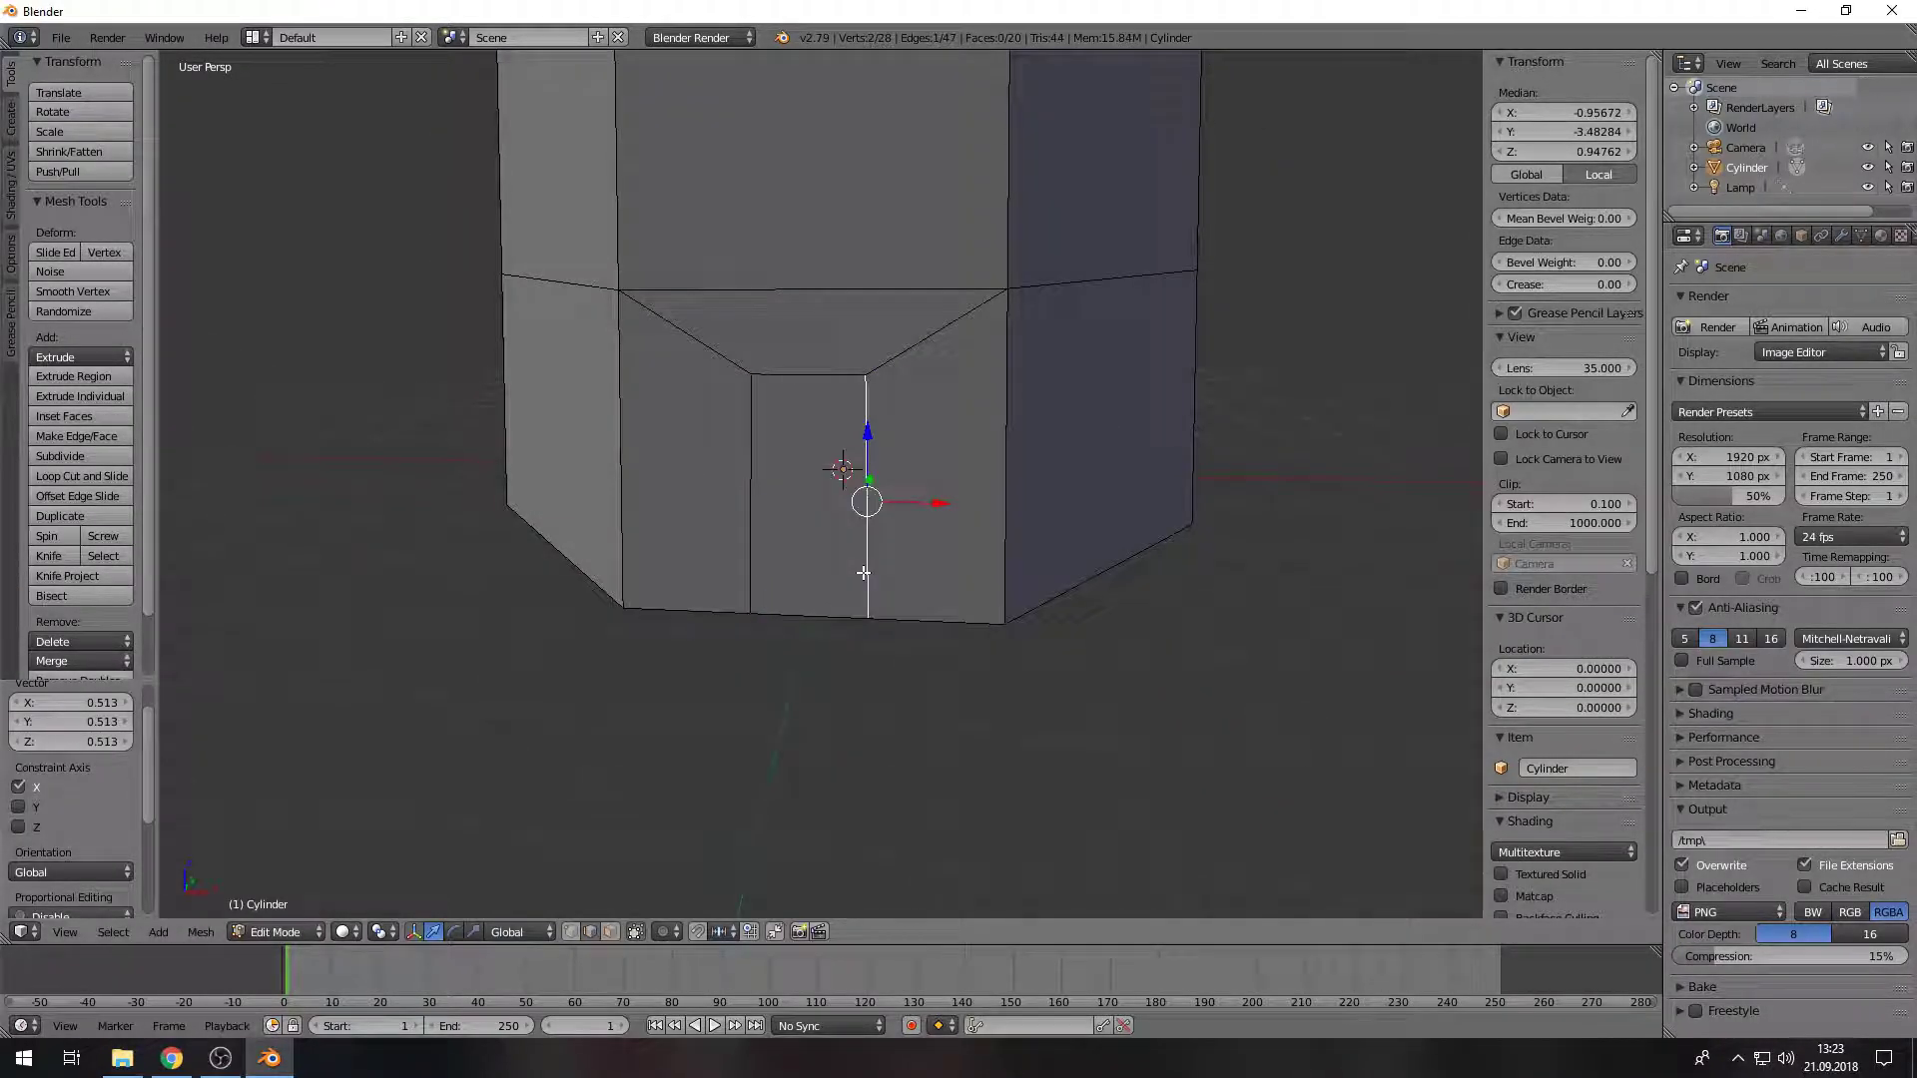
{"action": "mouse_move", "coordinate": [762, 706]}
{"action": "middle_mouse_down"}
{"action": "mouse_move", "coordinate": [651, 713]}
{"action": "mouse_move", "coordinate": [737, 791]}
{"action": "middle_mouse_up"}
{"action": "key", "text": "KP_1"}
Step: Extrude the narrow door face into the wall to form a recessed doorway
{"action": "key", "text": "ctrl+z"}
{"action": "key", "text": "e"}
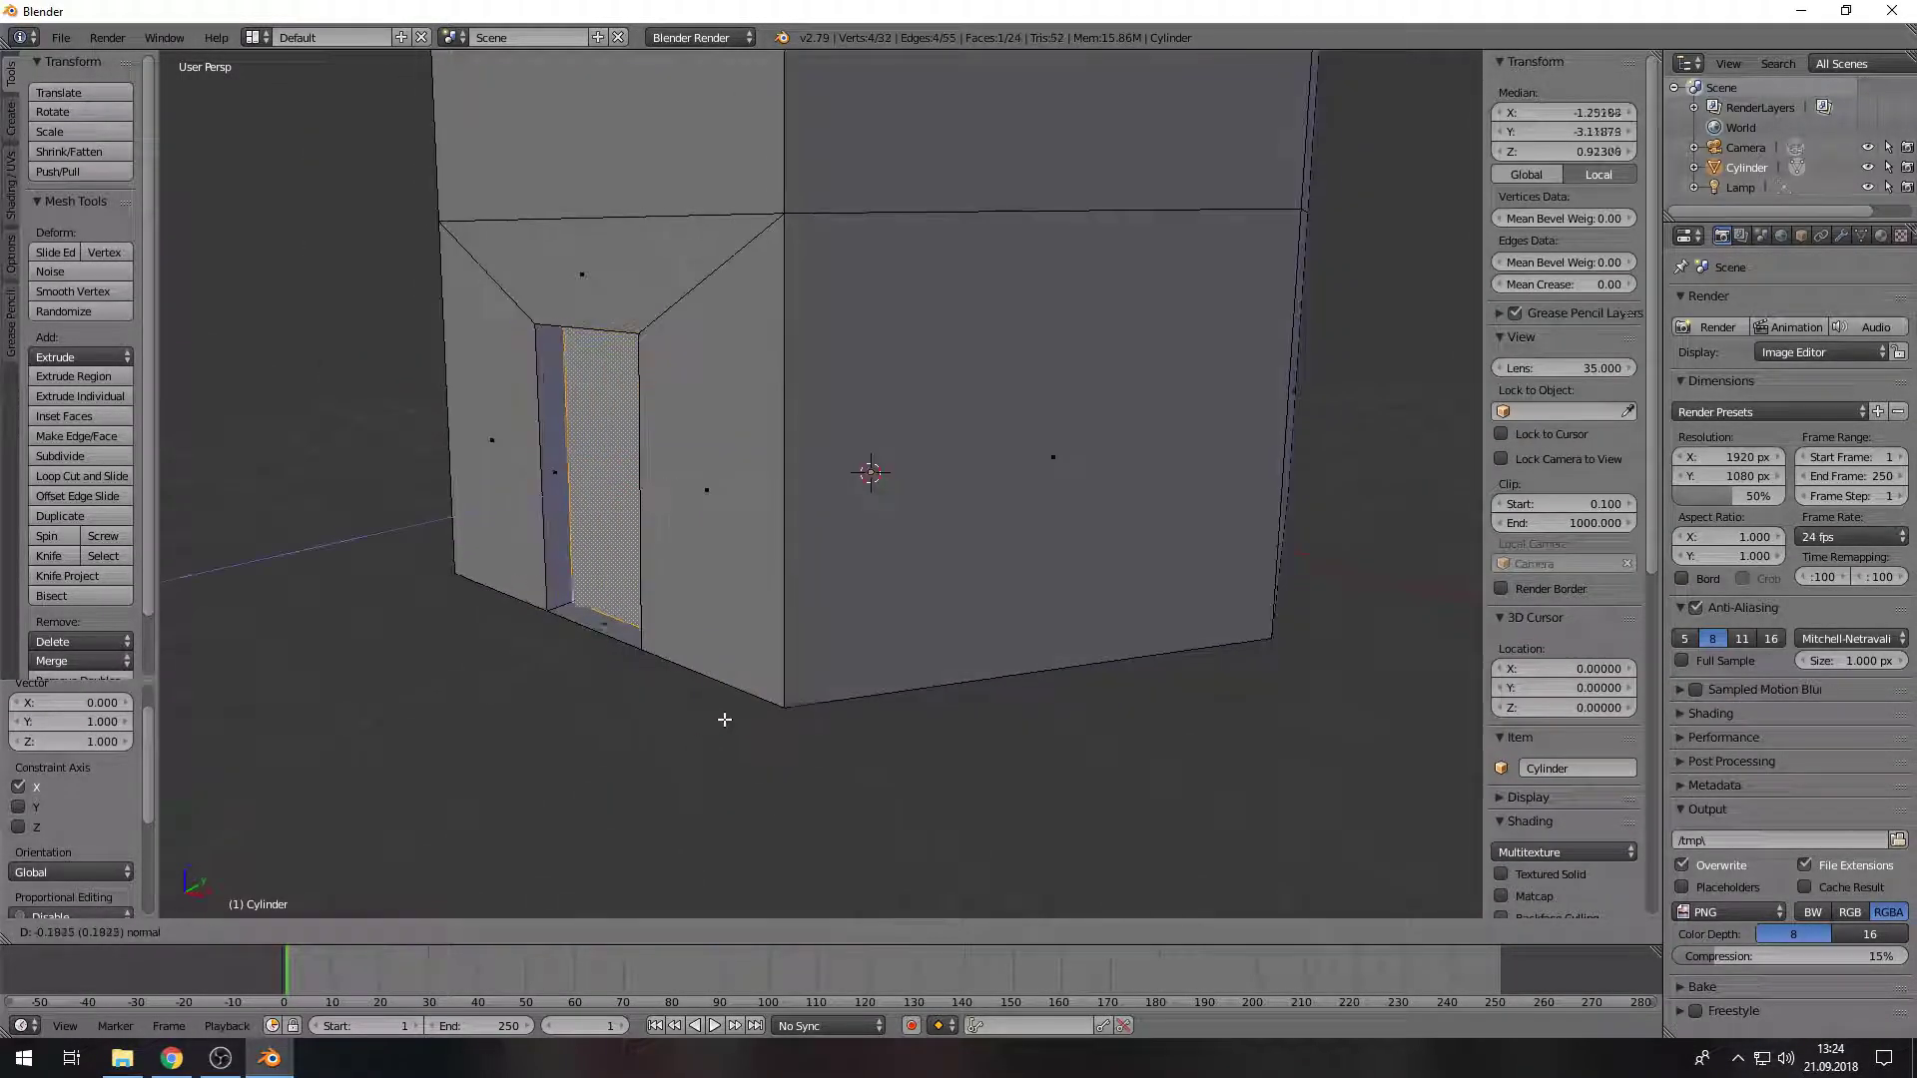
{"action": "left_click", "coordinate": [672, 699]}
{"action": "scroll", "coordinate": [656, 728], "scroll_direction": "up", "scroll_amount": 2}
{"action": "middle_click_drag", "start_coordinate": [656, 729], "coordinate": [821, 720]}
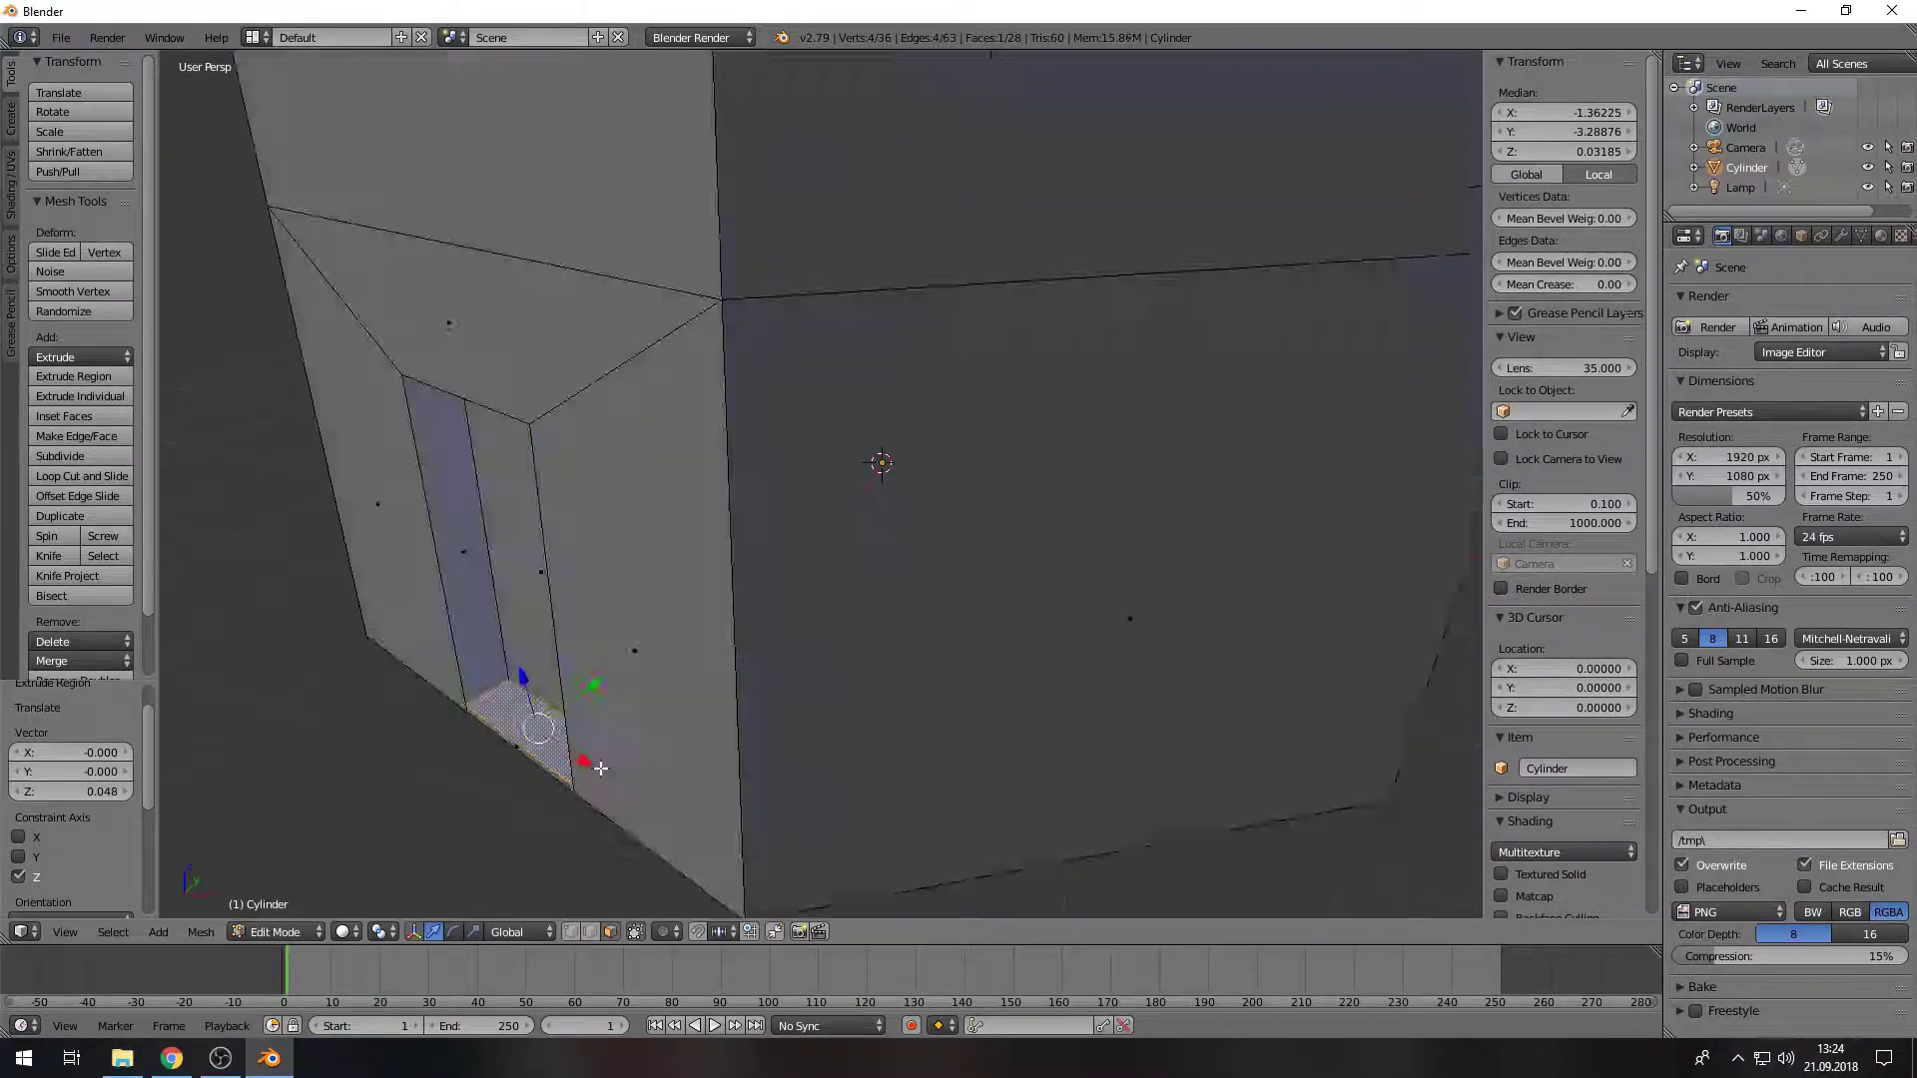
{"action": "right_click", "coordinate": [821, 720]}
{"action": "right_click", "coordinate": [799, 614]}
{"action": "middle_click_drag", "start_coordinate": [798, 614], "coordinate": [735, 713]}
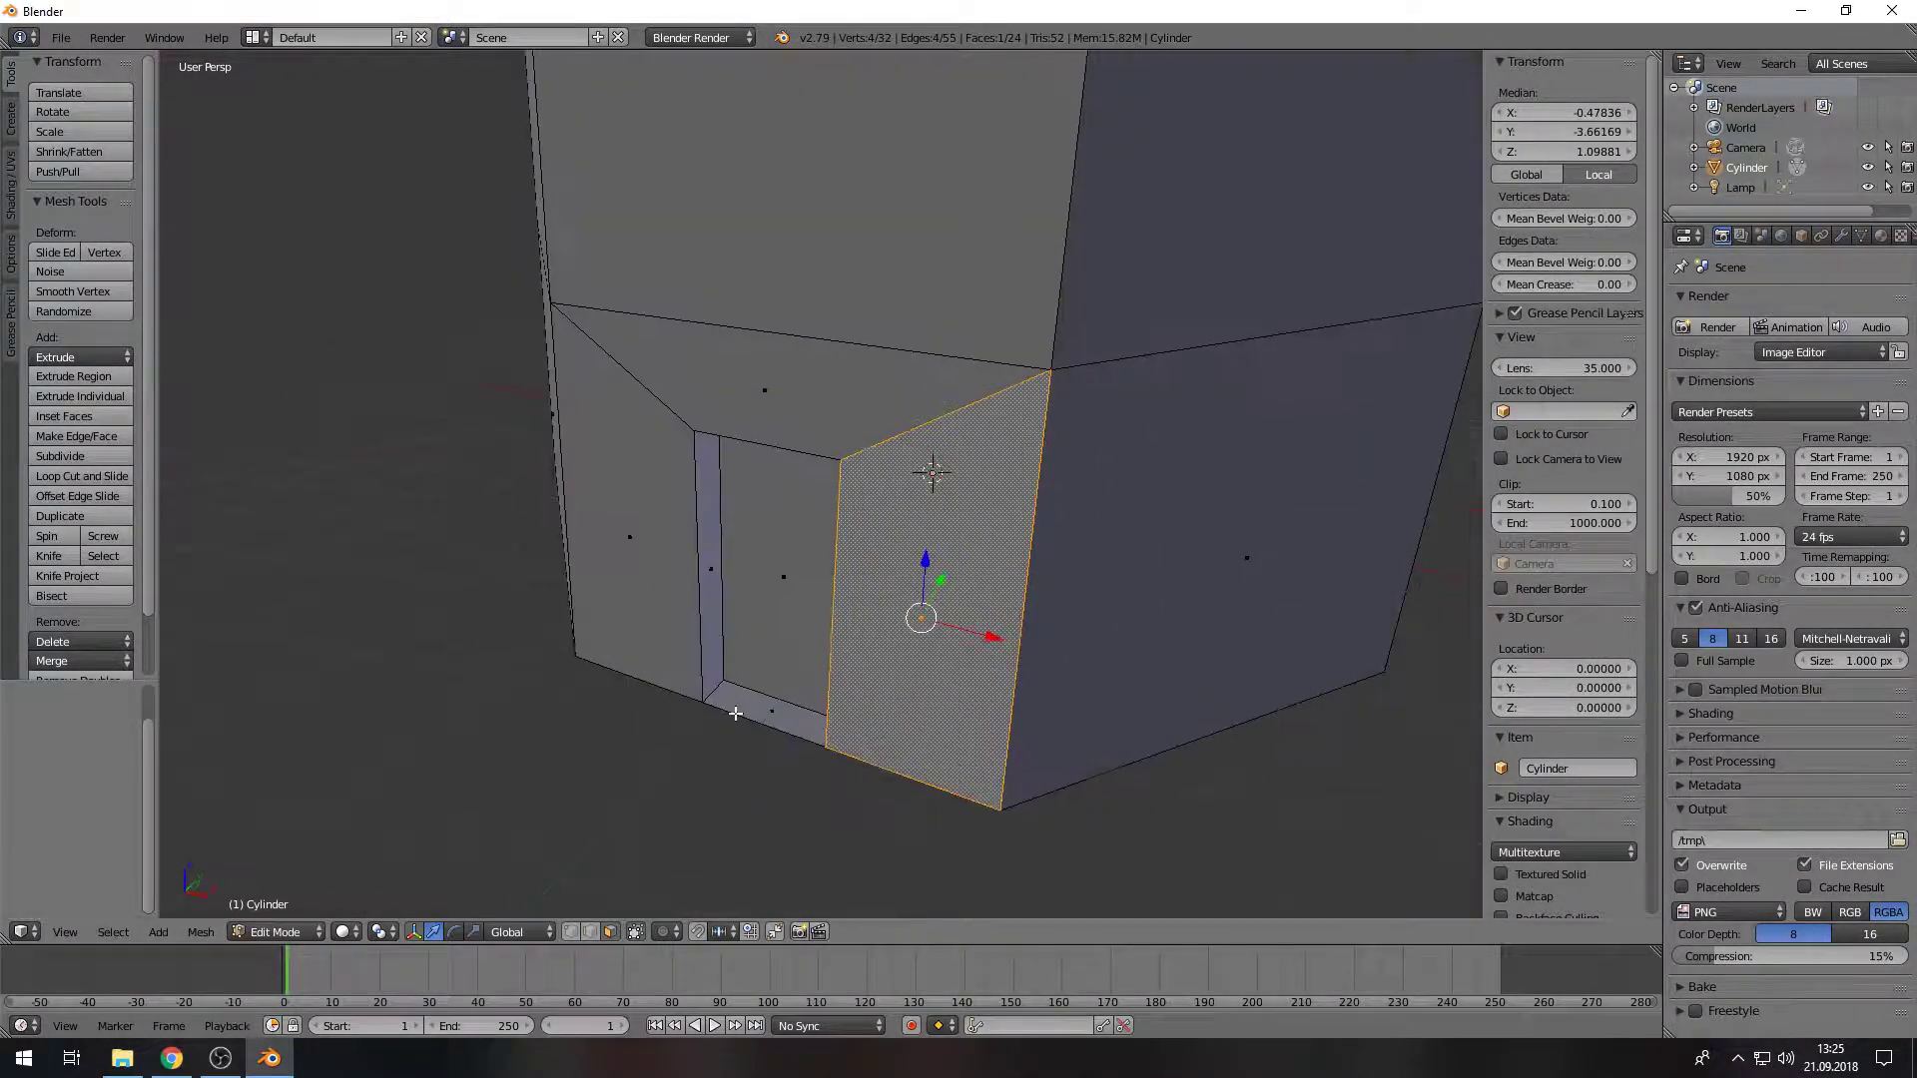
{"action": "scroll", "coordinate": [735, 712], "scroll_direction": "down", "scroll_amount": 5}
{"action": "scroll", "coordinate": [818, 556], "scroll_direction": "down", "scroll_amount": 2}
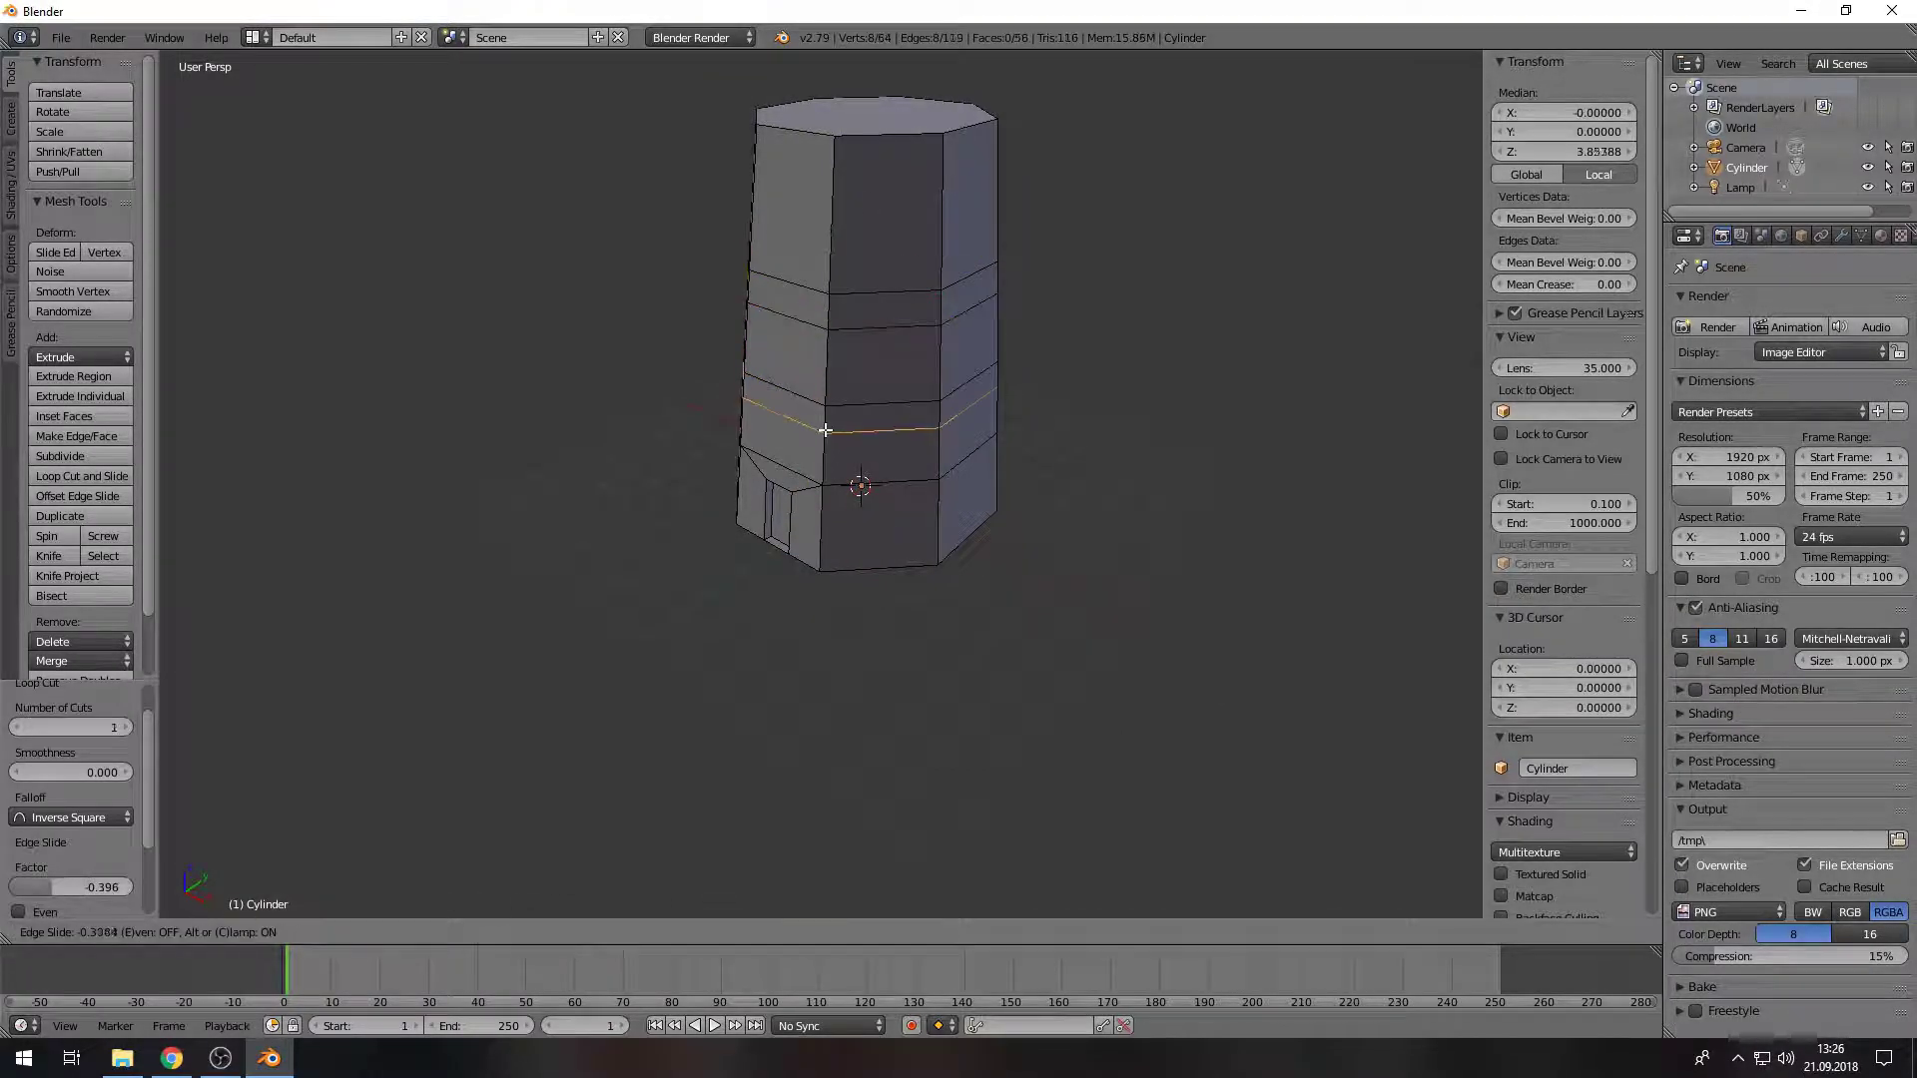
Step: Delete the tower's top face to open up the top
{"action": "left_click", "coordinate": [824, 430]}
{"action": "right_click", "coordinate": [878, 114]}
{"action": "key", "text": "x"}
{"action": "left_click", "coordinate": [891, 291]}
{"action": "scroll", "coordinate": [825, 439], "scroll_direction": "up", "scroll_amount": 5}
Step: Push the wall face above the door inward
{"action": "right_click", "coordinate": [825, 439]}
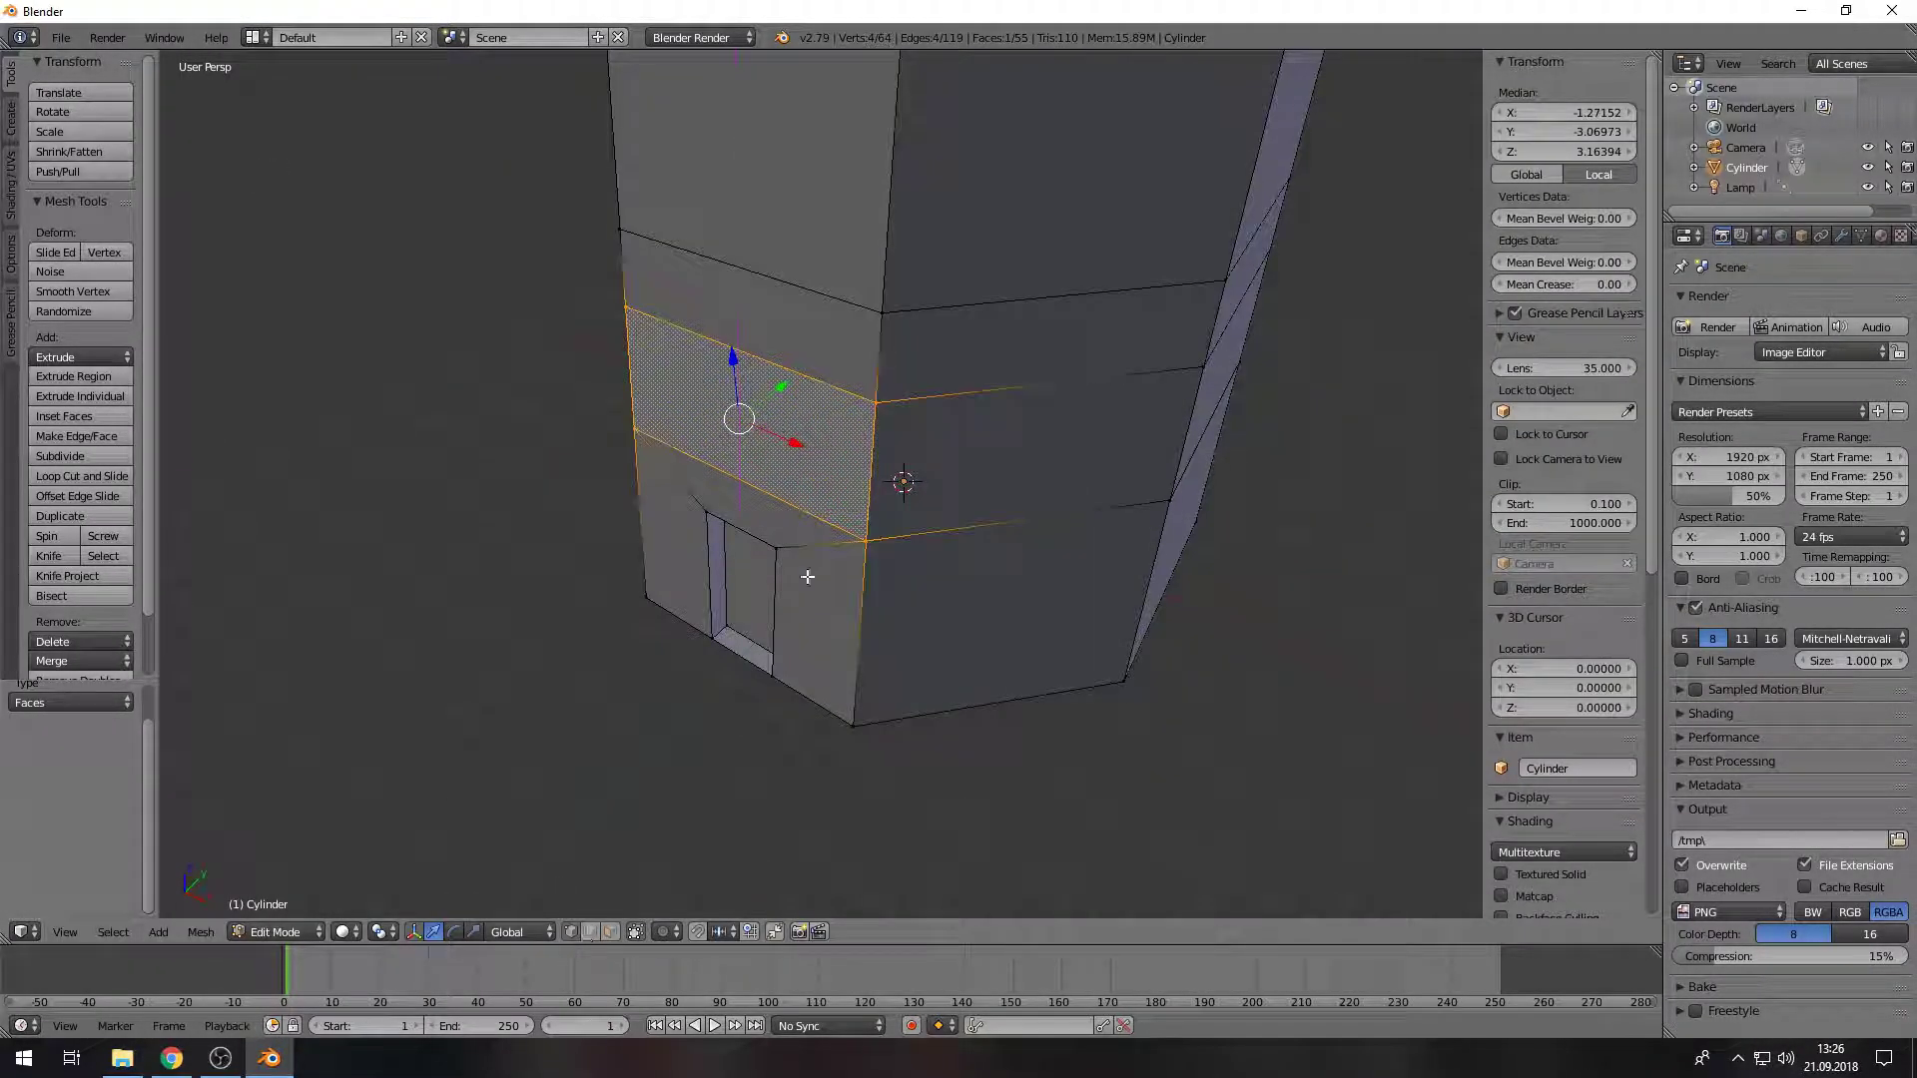
{"action": "left_click", "coordinate": [780, 349]}
{"action": "middle_click_drag", "start_coordinate": [780, 350], "coordinate": [794, 290]}
{"action": "right_click", "coordinate": [793, 290]}
{"action": "left_click", "coordinate": [798, 268]}
{"action": "scroll", "coordinate": [834, 548], "scroll_direction": "down", "scroll_amount": 3}
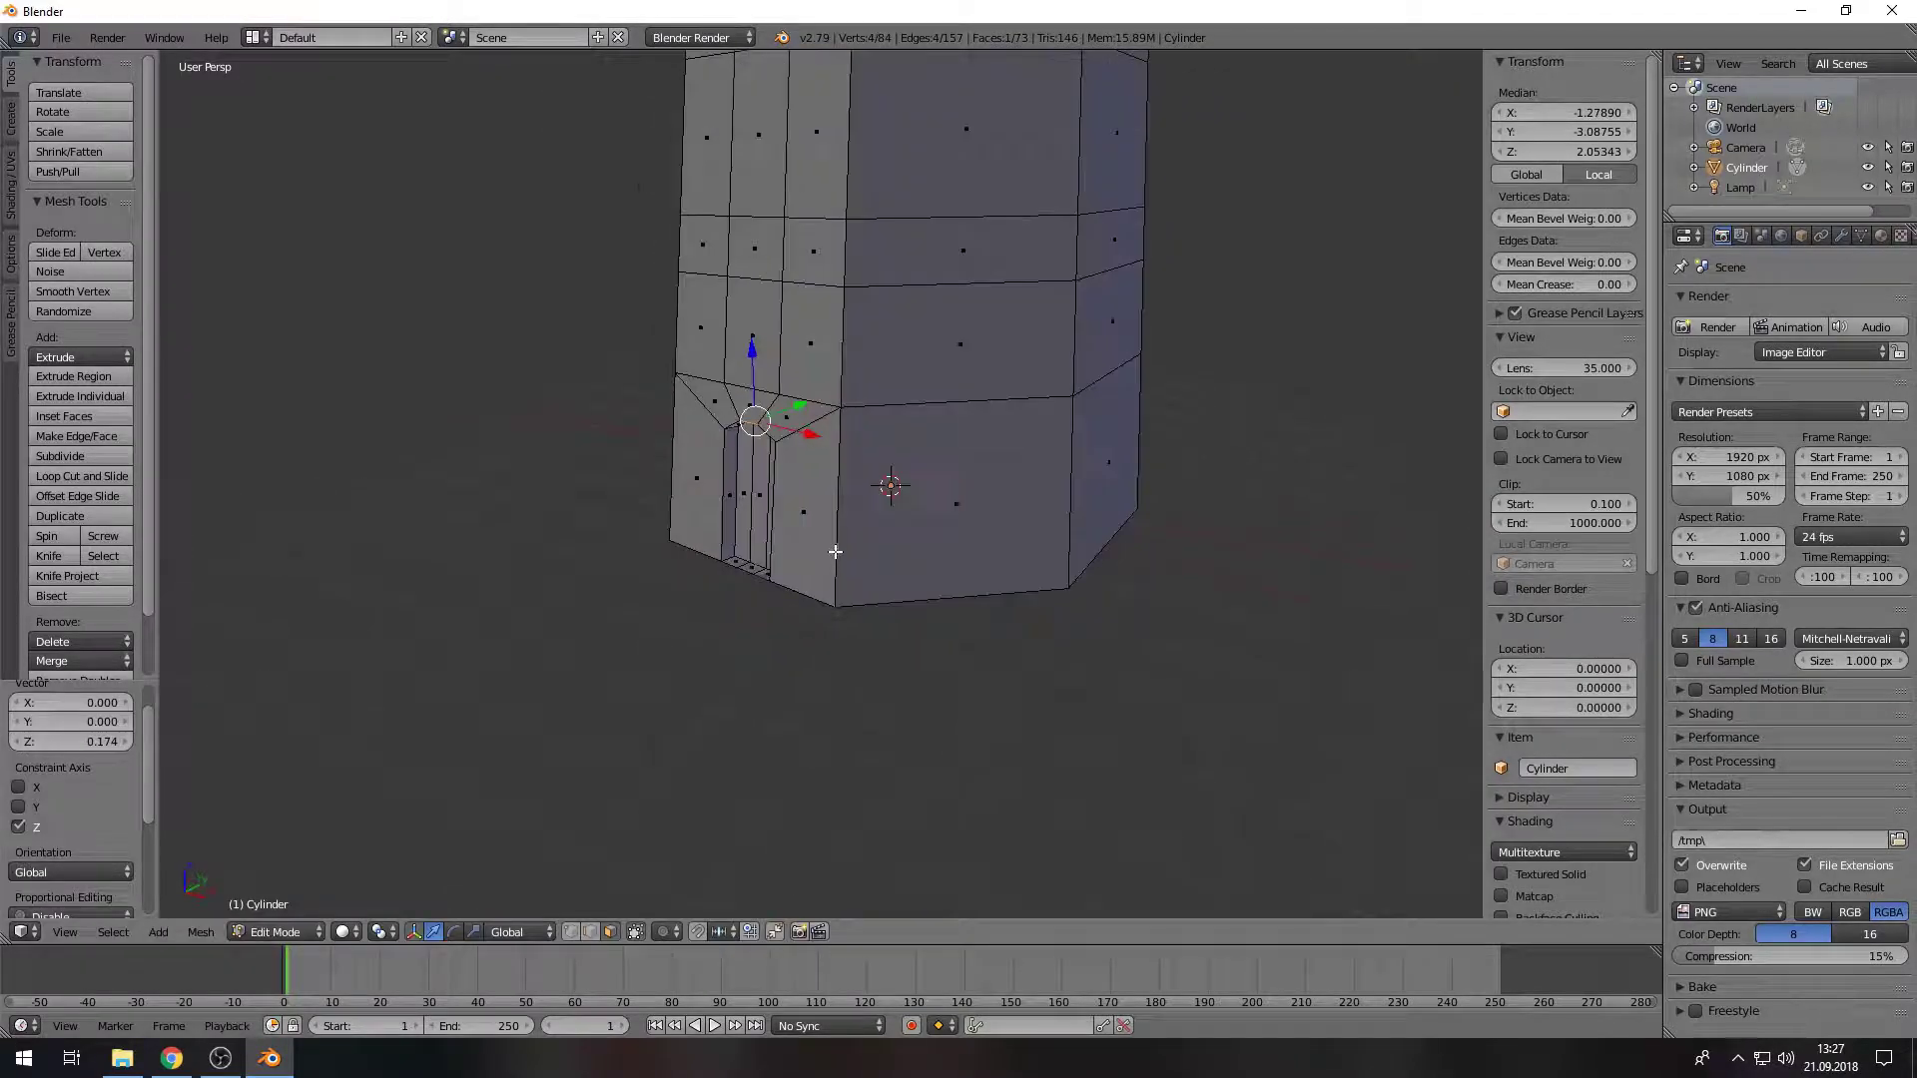
Step: Extrude a higher wall face inward as a window recess
{"action": "middle_click_drag", "start_coordinate": [834, 548], "coordinate": [899, 633]}
{"action": "scroll", "coordinate": [898, 692], "scroll_direction": "up", "scroll_amount": 4}
{"action": "scroll", "coordinate": [899, 692], "scroll_direction": "down", "scroll_amount": 3}
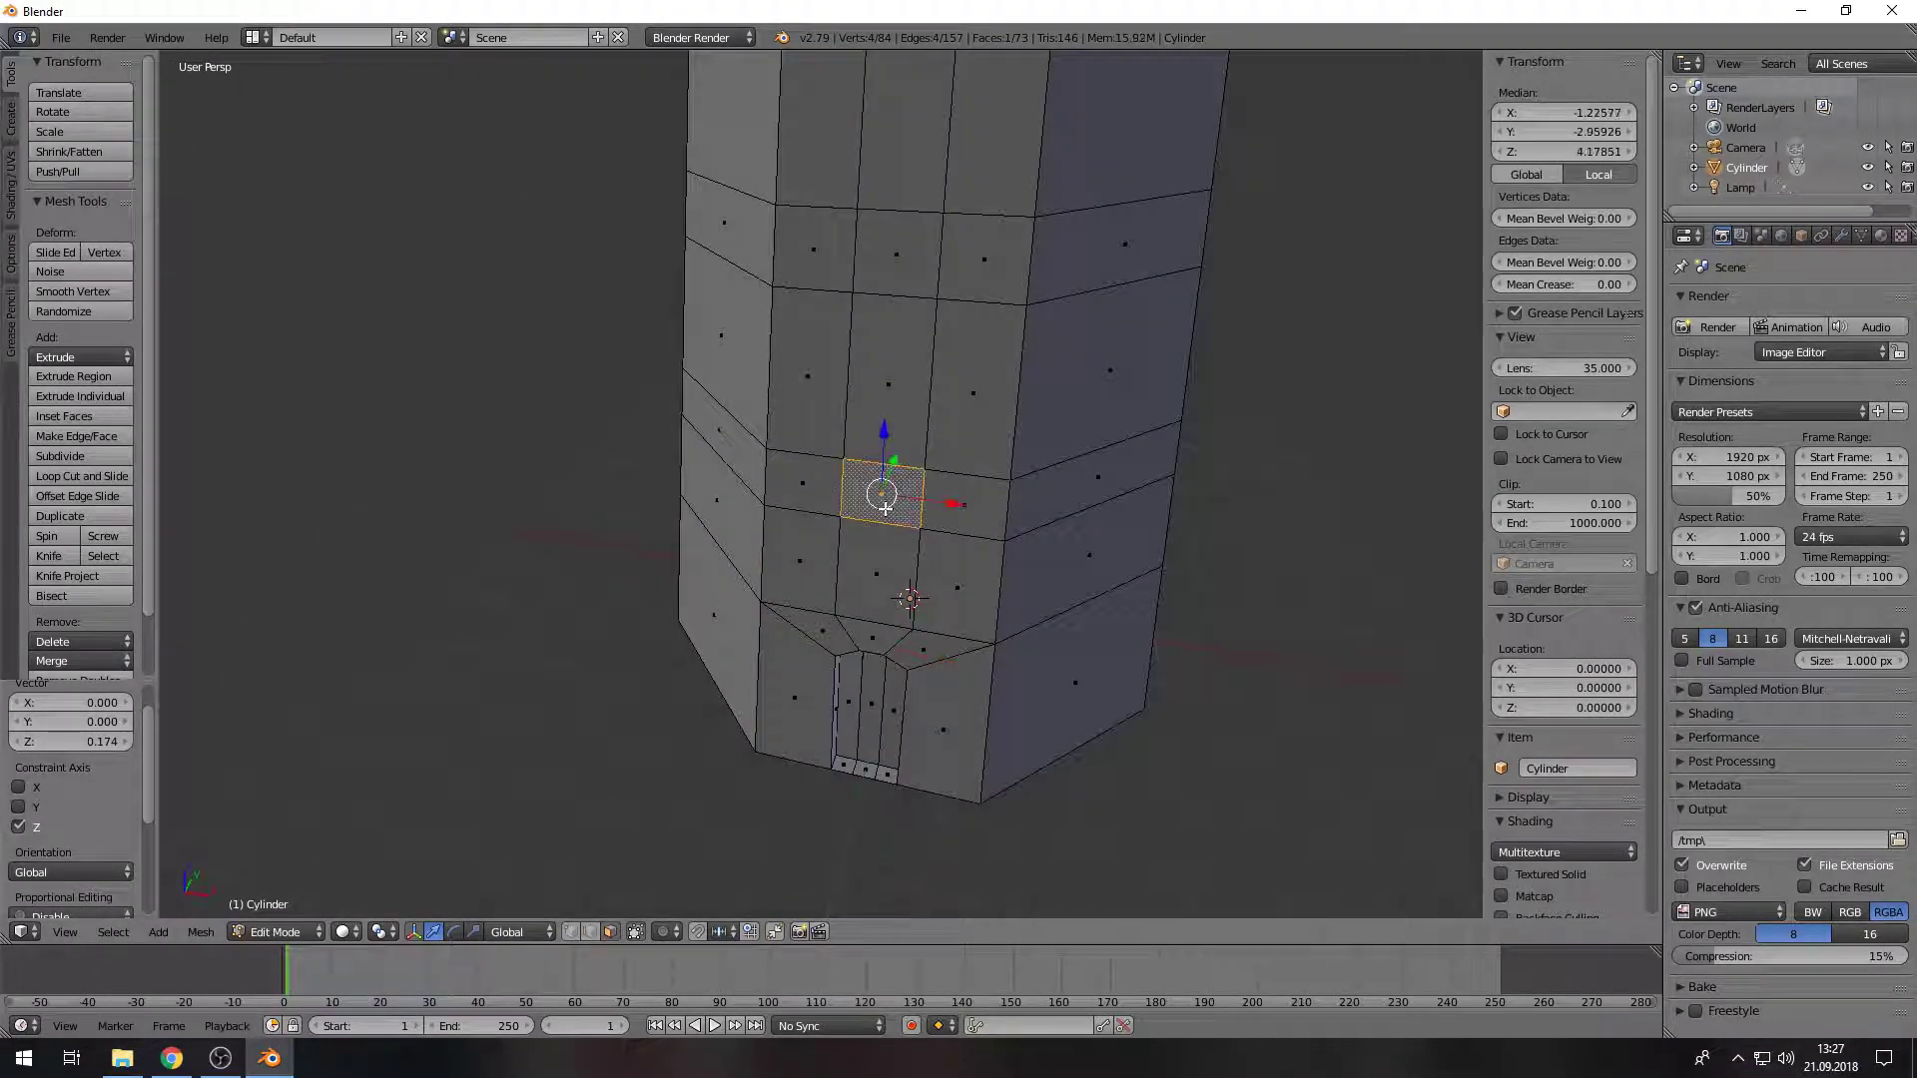
{"action": "right_click", "coordinate": [856, 285]}
{"action": "middle_click_drag", "start_coordinate": [855, 285], "coordinate": [724, 351]}
{"action": "middle_click_drag", "start_coordinate": [764, 565], "coordinate": [791, 586]}
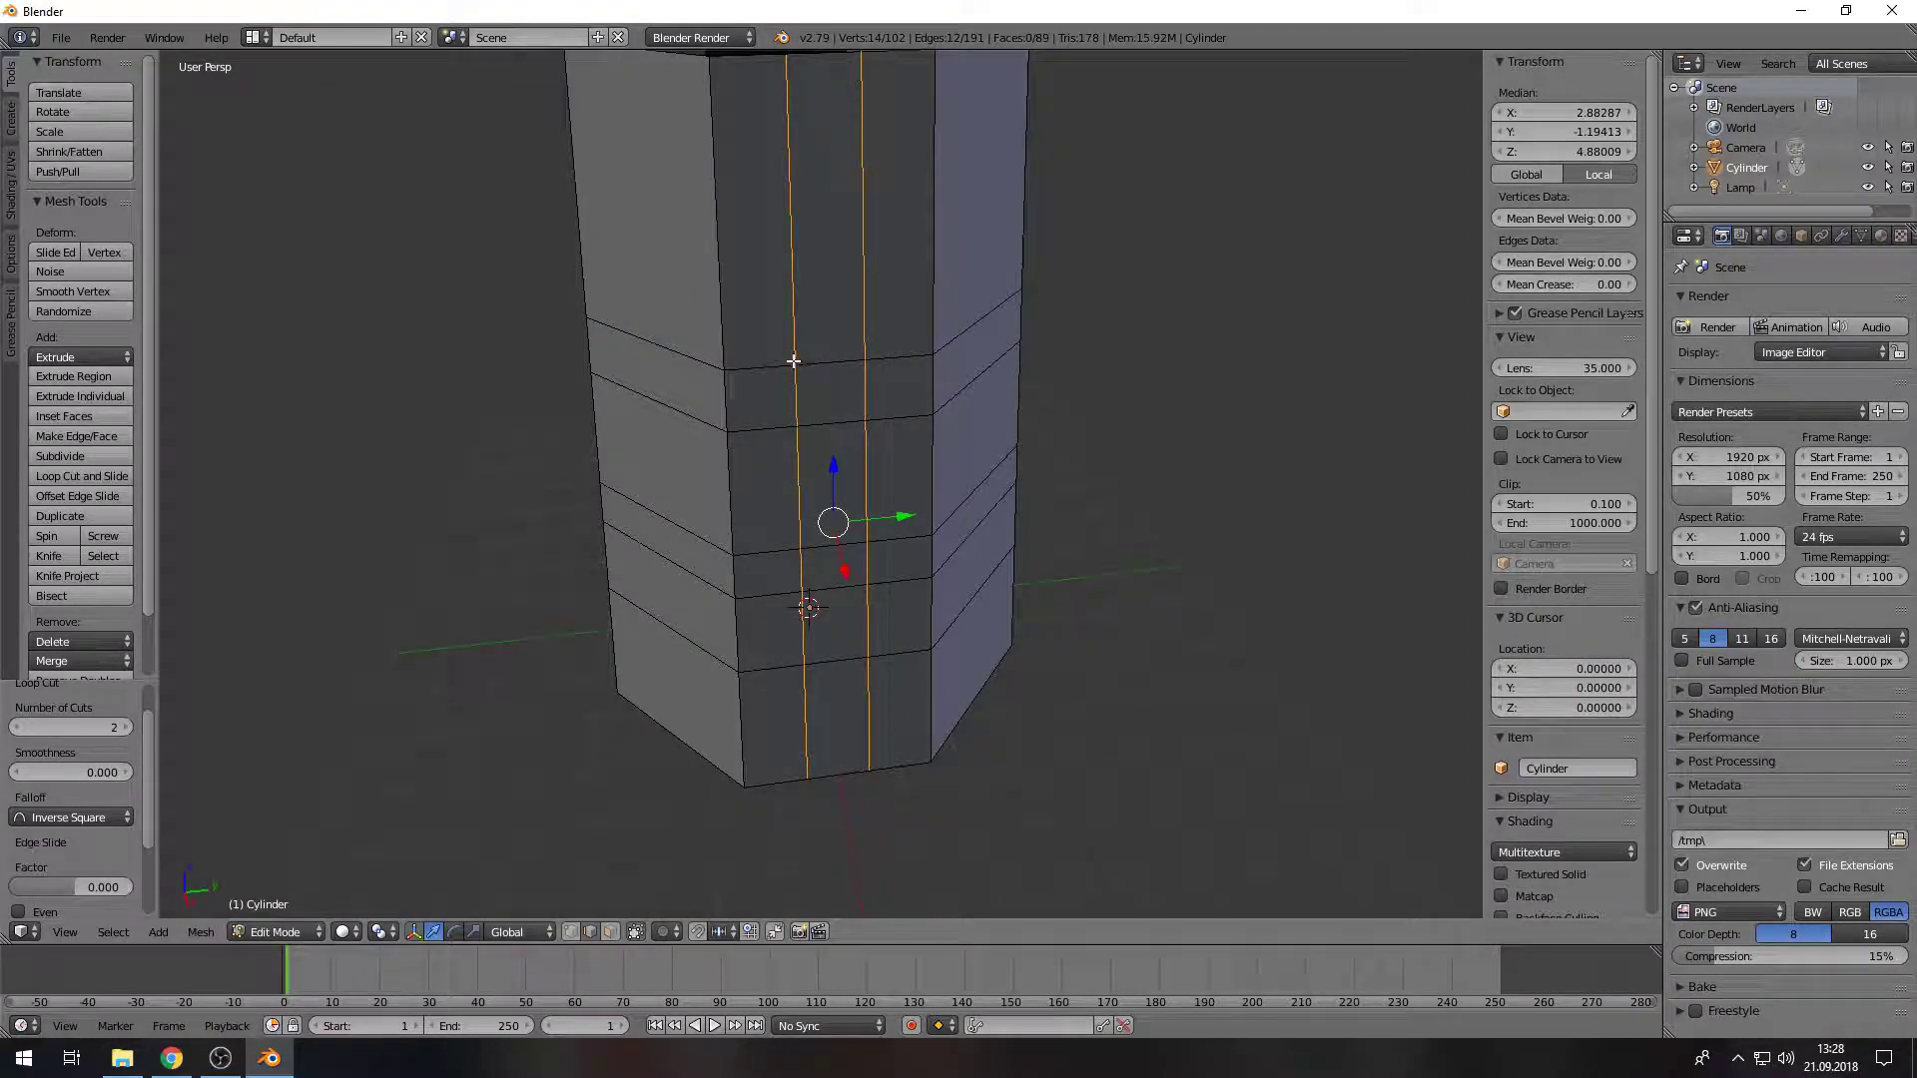
{"action": "key", "text": "e"}
{"action": "left_click", "coordinate": [855, 611]}
Step: Extrude two more wall faces inward as window recesses on other sides
{"action": "mouse_move", "coordinate": [855, 611]}
{"action": "middle_mouse_down"}
{"action": "mouse_move", "coordinate": [877, 626]}
{"action": "mouse_move", "coordinate": [877, 579]}
{"action": "mouse_move", "coordinate": [844, 556]}
{"action": "mouse_move", "coordinate": [899, 587]}
{"action": "mouse_move", "coordinate": [1023, 595]}
{"action": "mouse_move", "coordinate": [582, 555]}
{"action": "middle_mouse_up"}
{"action": "key", "text": "e"}
{"action": "left_click", "coordinate": [781, 677]}
{"action": "middle_click_drag", "start_coordinate": [780, 677], "coordinate": [705, 635]}
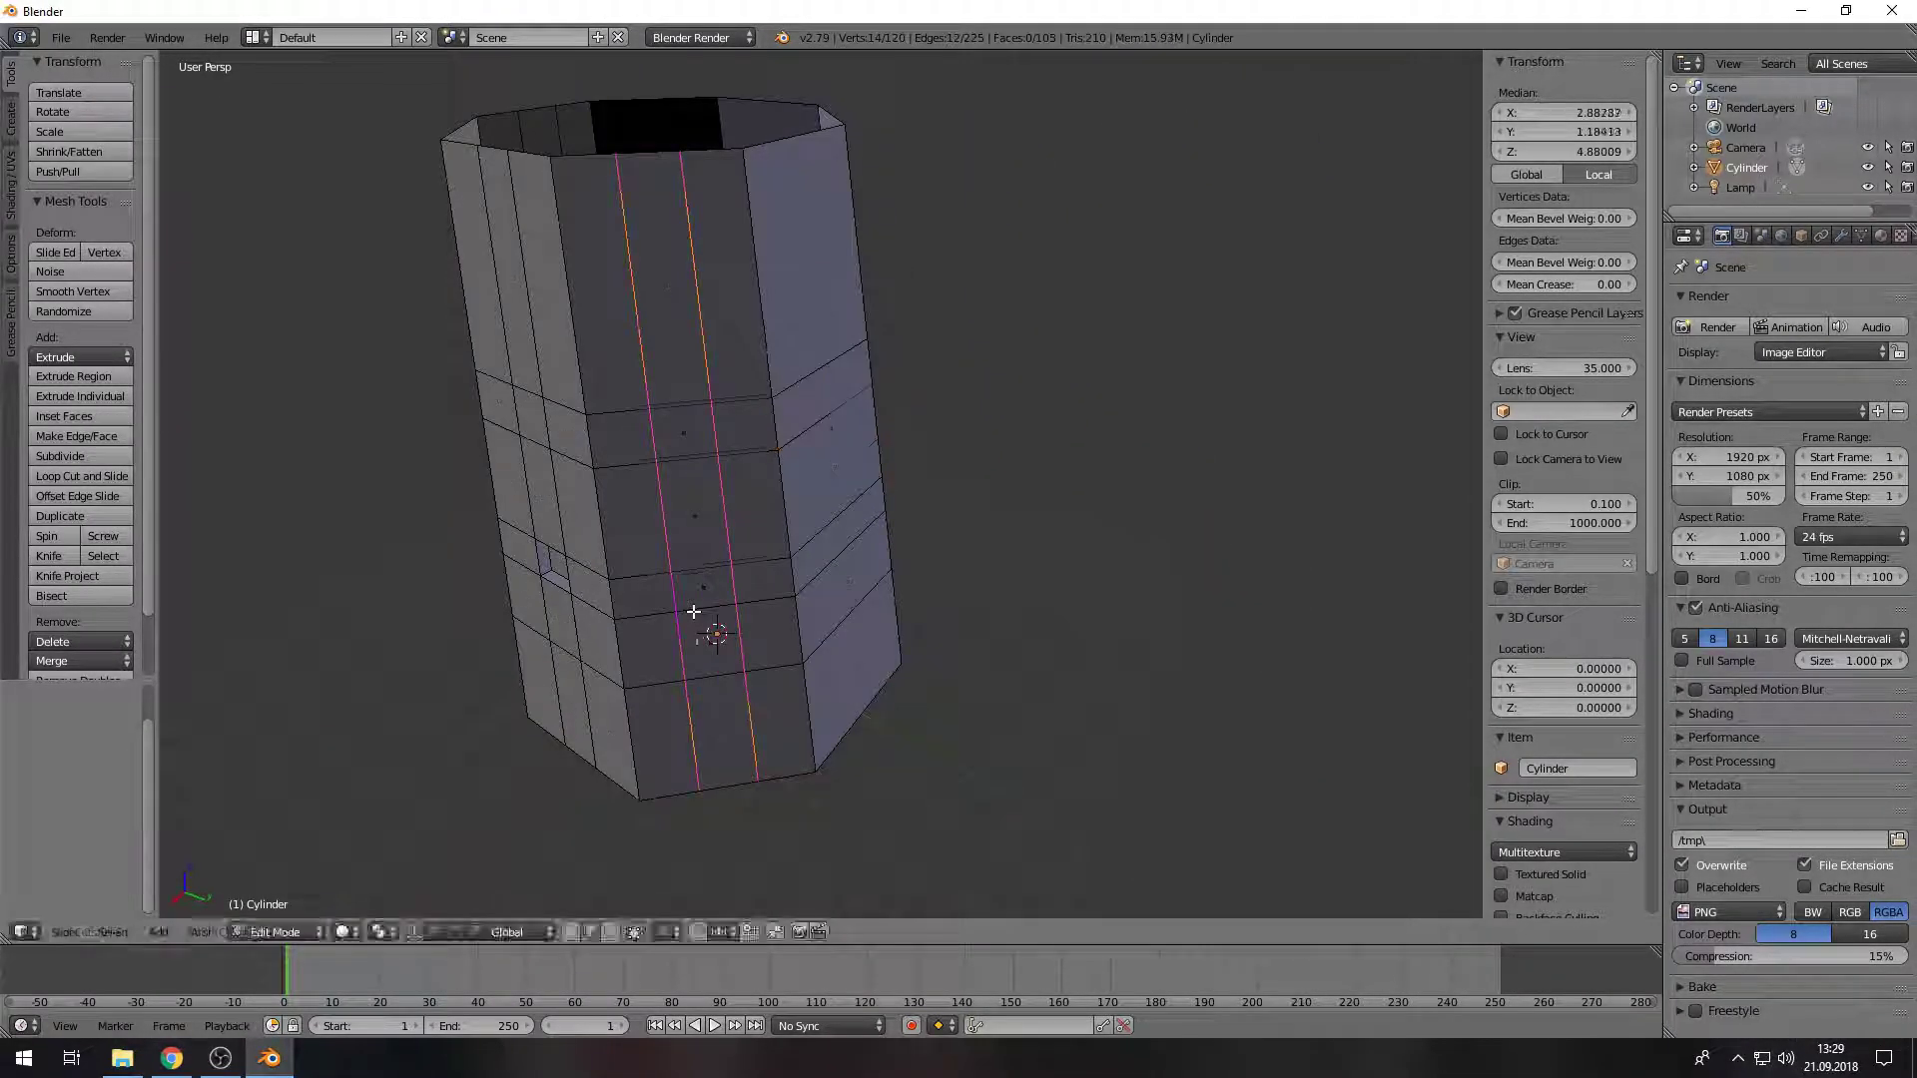
{"action": "right_click", "coordinate": [693, 611]}
{"action": "key", "text": "e"}
{"action": "left_click", "coordinate": [856, 547]}
Step: Push one more window face inward and view the whole tower
{"action": "middle_click_drag", "start_coordinate": [856, 547], "coordinate": [781, 552]}
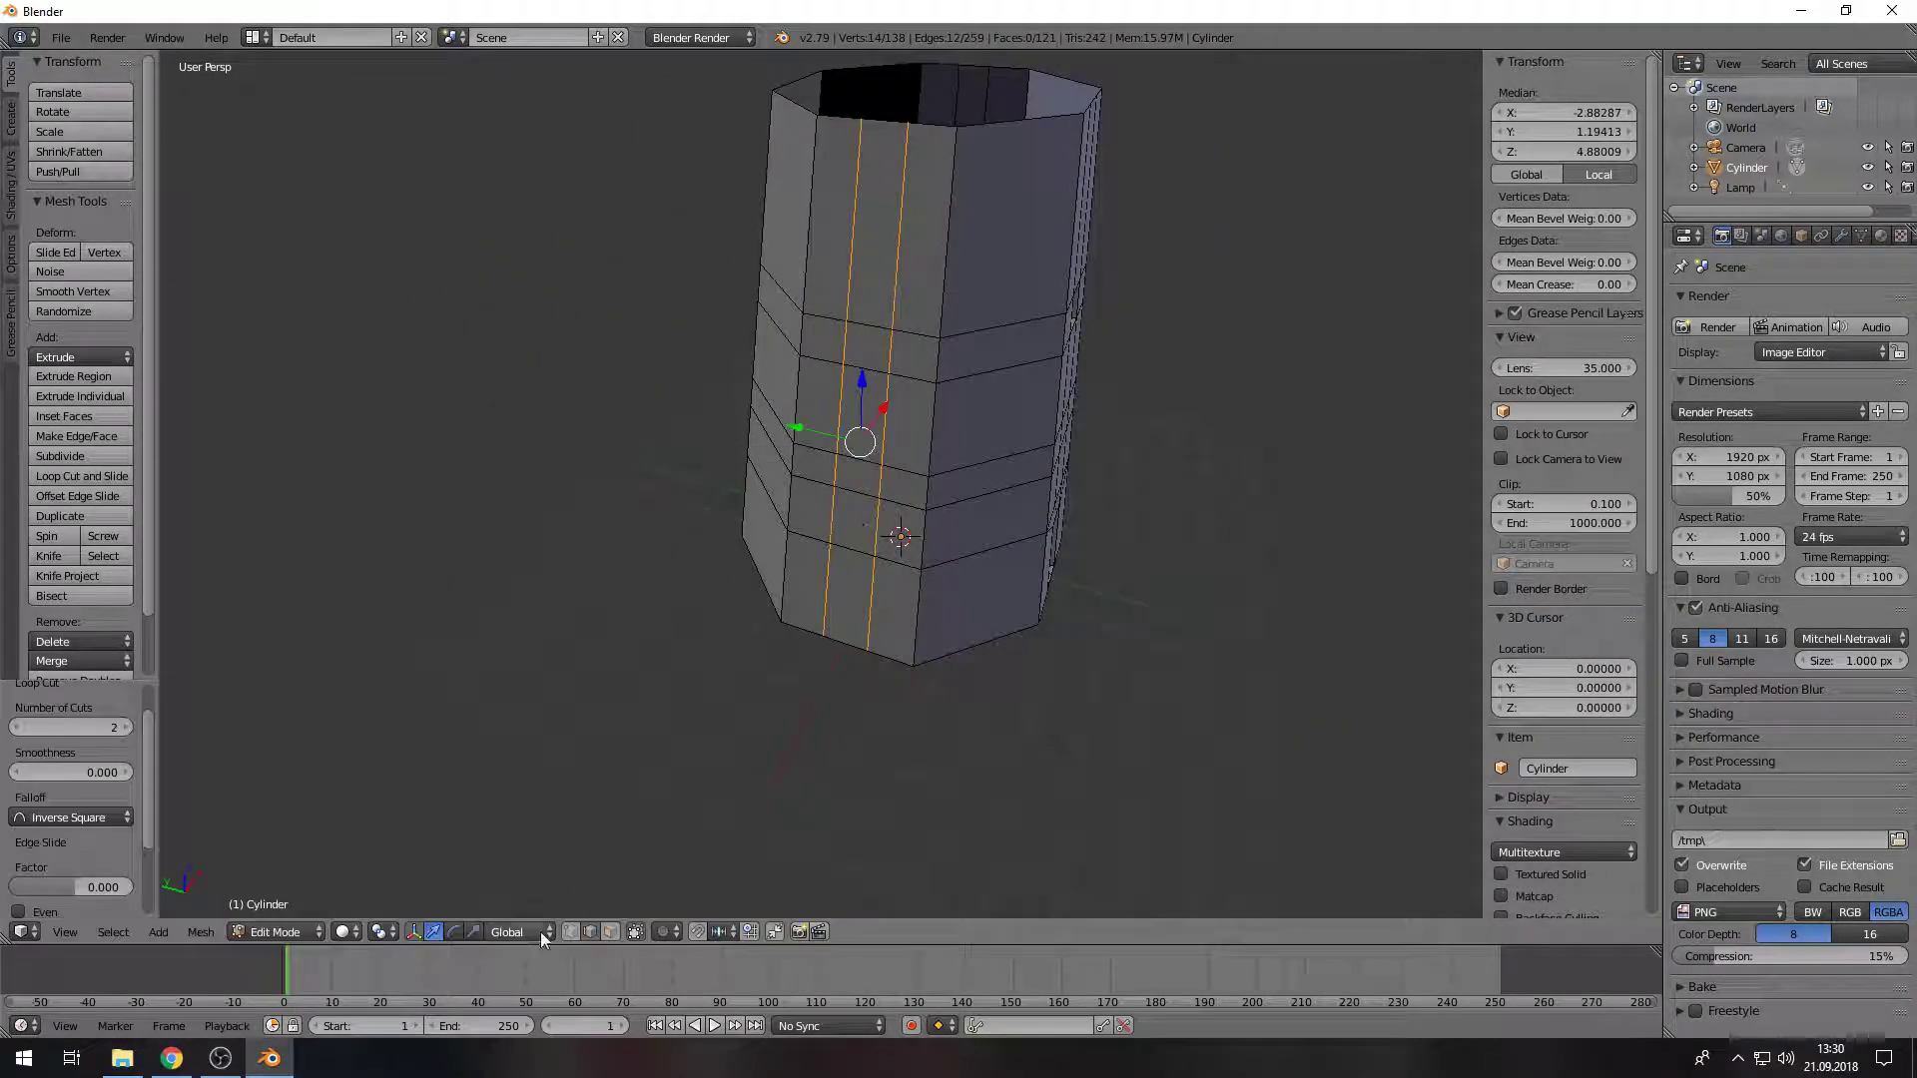
{"action": "left_click", "coordinate": [884, 351]}
{"action": "middle_click_drag", "start_coordinate": [885, 352], "coordinate": [988, 608]}
{"action": "scroll", "coordinate": [878, 551], "scroll_direction": "up", "scroll_amount": 5}
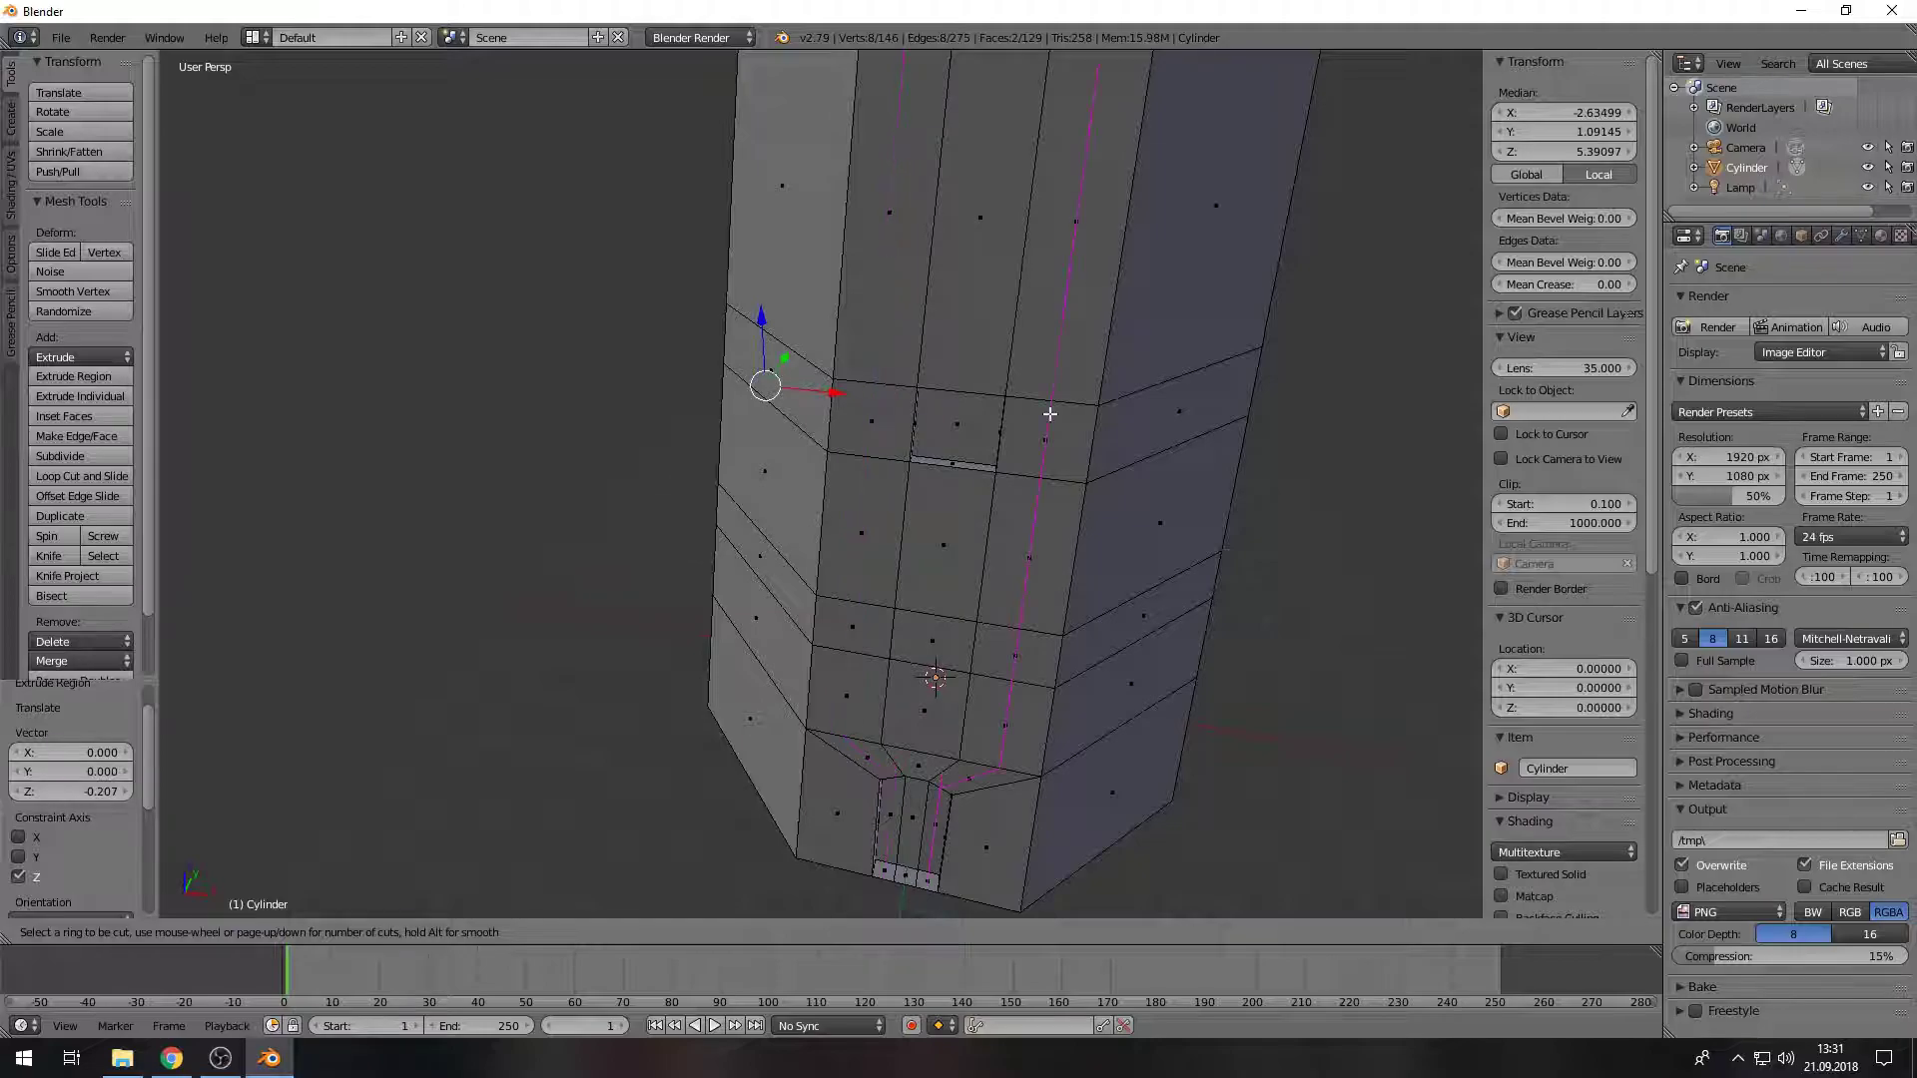
{"action": "scroll", "coordinate": [1049, 413], "scroll_direction": "down", "scroll_amount": 4}
{"action": "mouse_move", "coordinate": [1049, 414]}
{"action": "middle_mouse_down"}
{"action": "mouse_move", "coordinate": [911, 732]}
{"action": "mouse_move", "coordinate": [1065, 588]}
{"action": "middle_mouse_up"}
Step: Select the edges beside the door and shift them sideways
{"action": "key", "text": "Tab"}
{"action": "scroll", "coordinate": [912, 732], "scroll_direction": "up", "scroll_amount": 3}
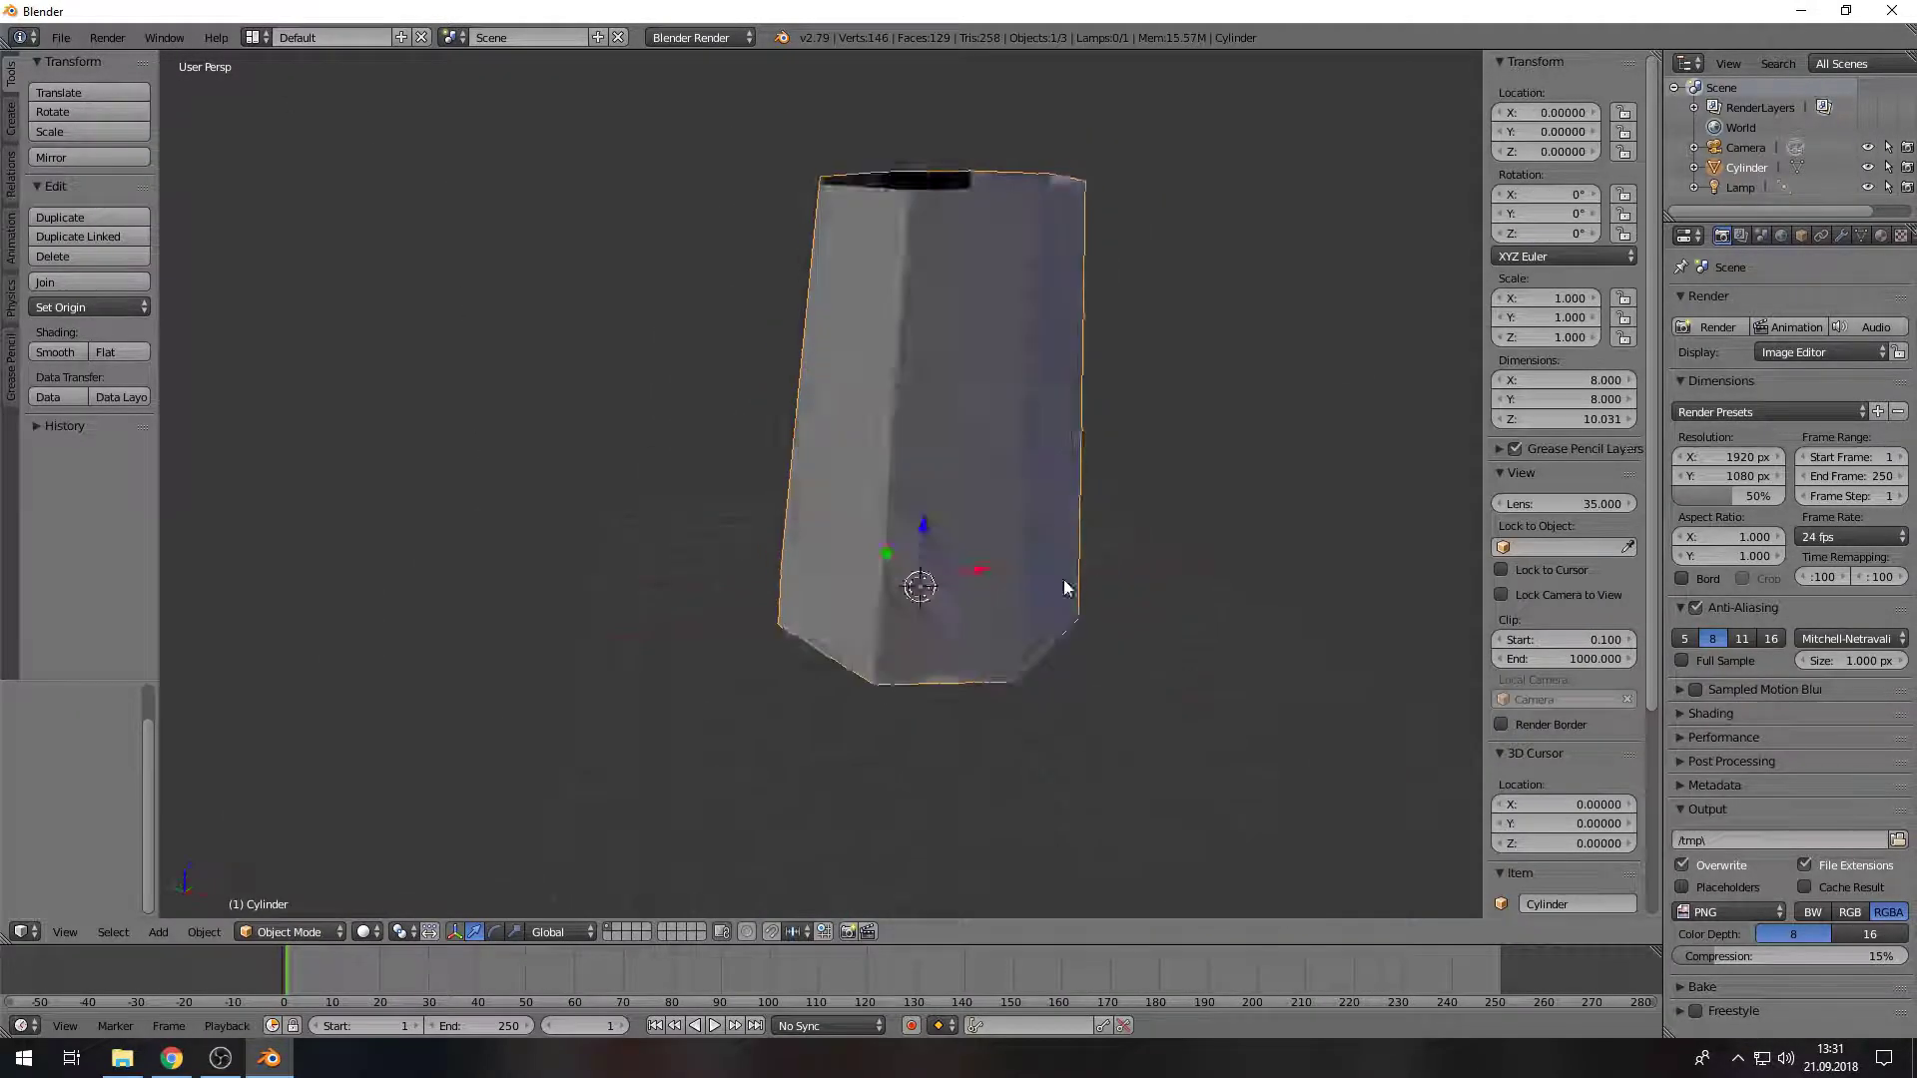
{"action": "scroll", "coordinate": [1065, 588], "scroll_direction": "up", "scroll_amount": 3}
{"action": "key", "text": "Tab"}
{"action": "scroll", "coordinate": [881, 608], "scroll_direction": "up", "scroll_amount": 2}
{"action": "right_click", "coordinate": [824, 621], "text": "shift"}
{"action": "middle_click_drag", "start_coordinate": [823, 621], "coordinate": [816, 750]}
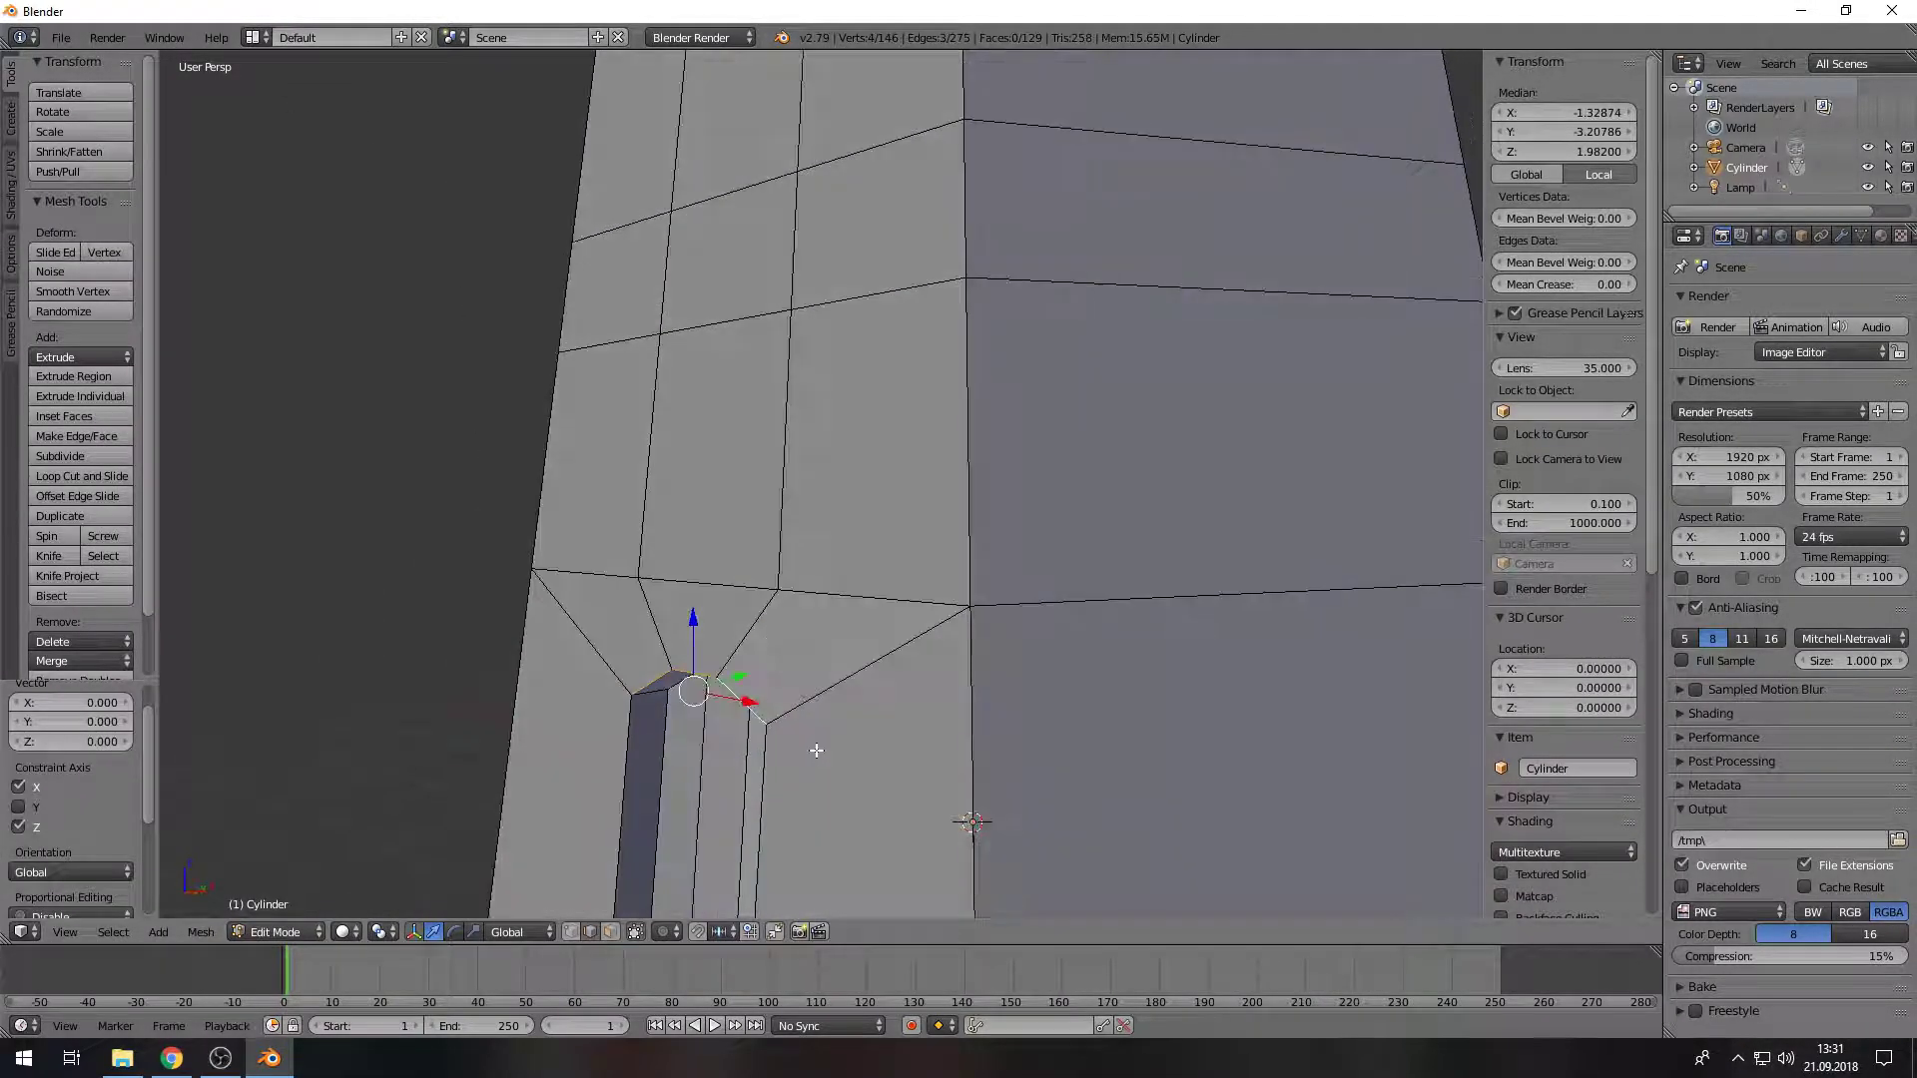
{"action": "left_click", "coordinate": [829, 751]}
{"action": "scroll", "coordinate": [829, 751], "scroll_direction": "down", "scroll_amount": 3}
{"action": "key", "text": "Tab"}
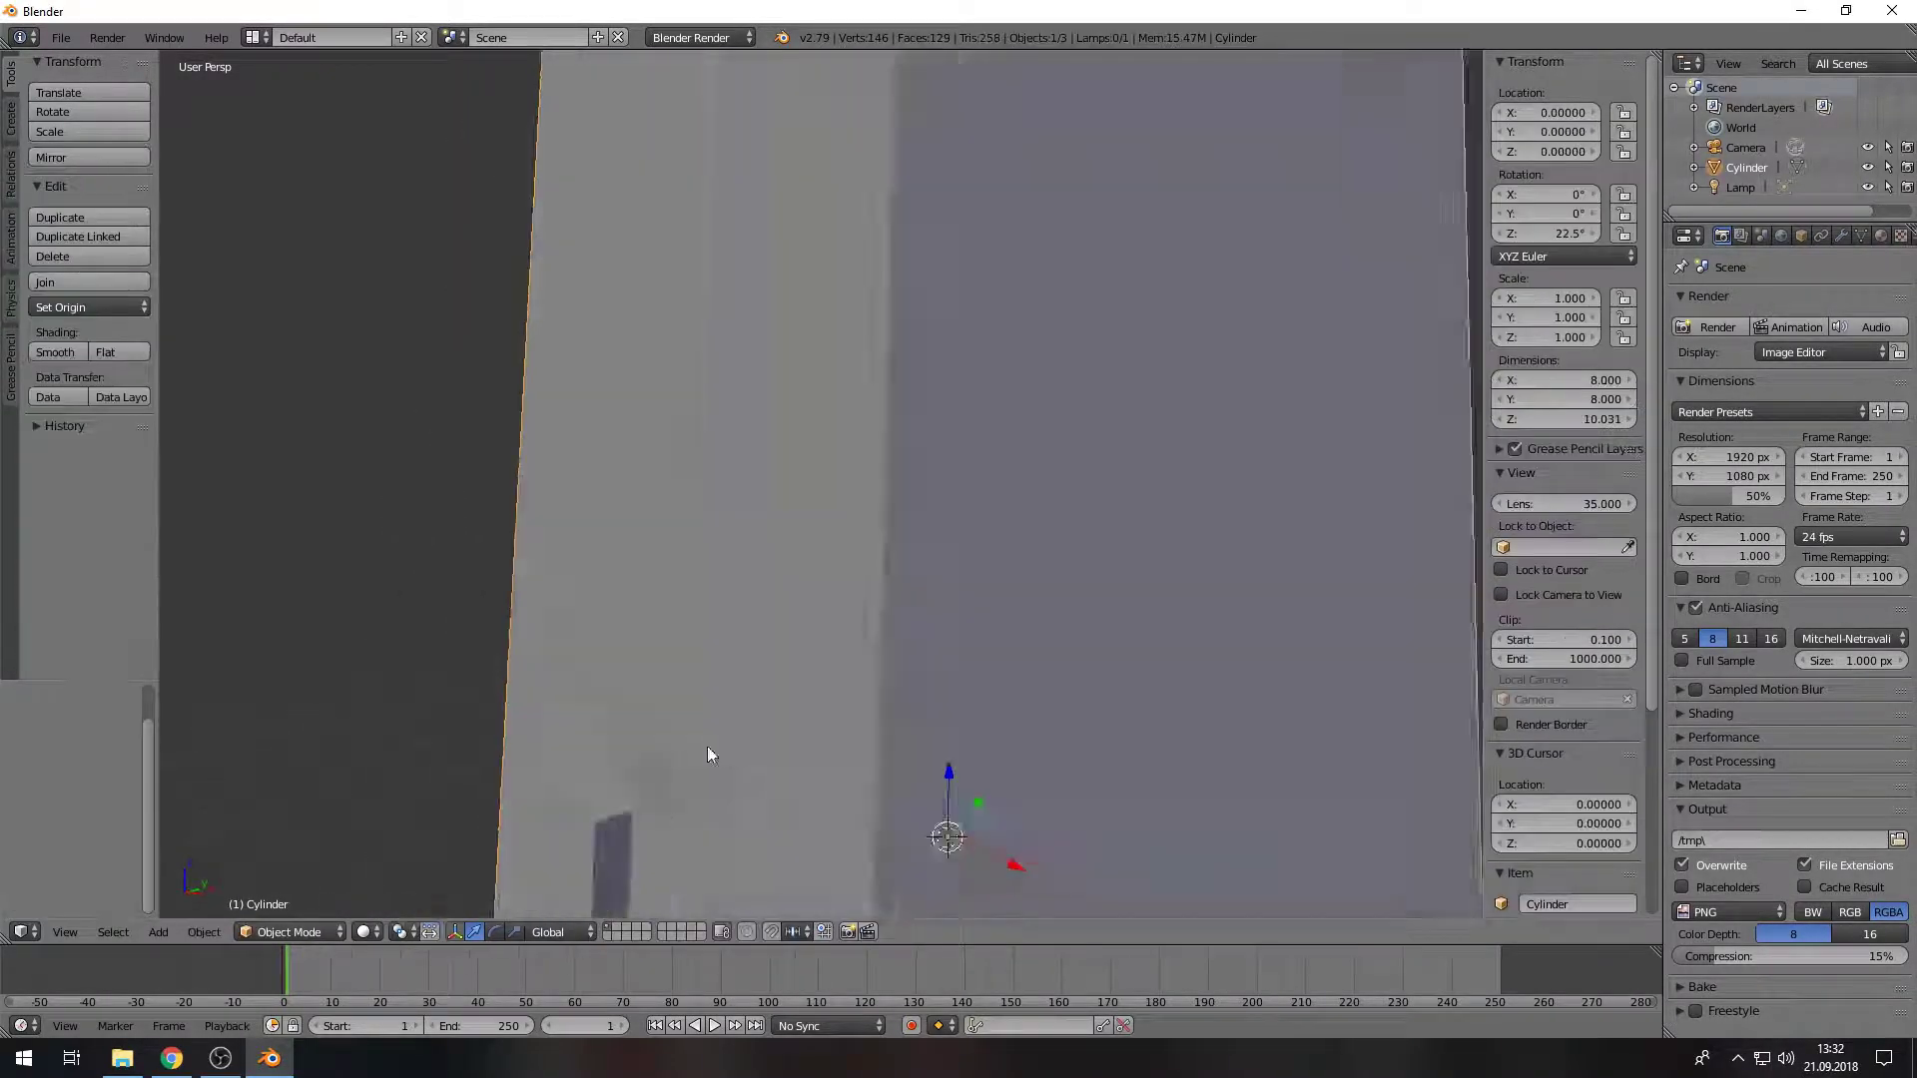
{"action": "scroll", "coordinate": [695, 606], "scroll_direction": "down", "scroll_amount": 4}
Step: Reset the tower's rotation and return to Edit Mode in side view
{"action": "key", "text": "alt+r"}
{"action": "scroll", "coordinate": [815, 778], "scroll_direction": "up", "scroll_amount": 5}
{"action": "scroll", "coordinate": [775, 681], "scroll_direction": "up", "scroll_amount": 3}
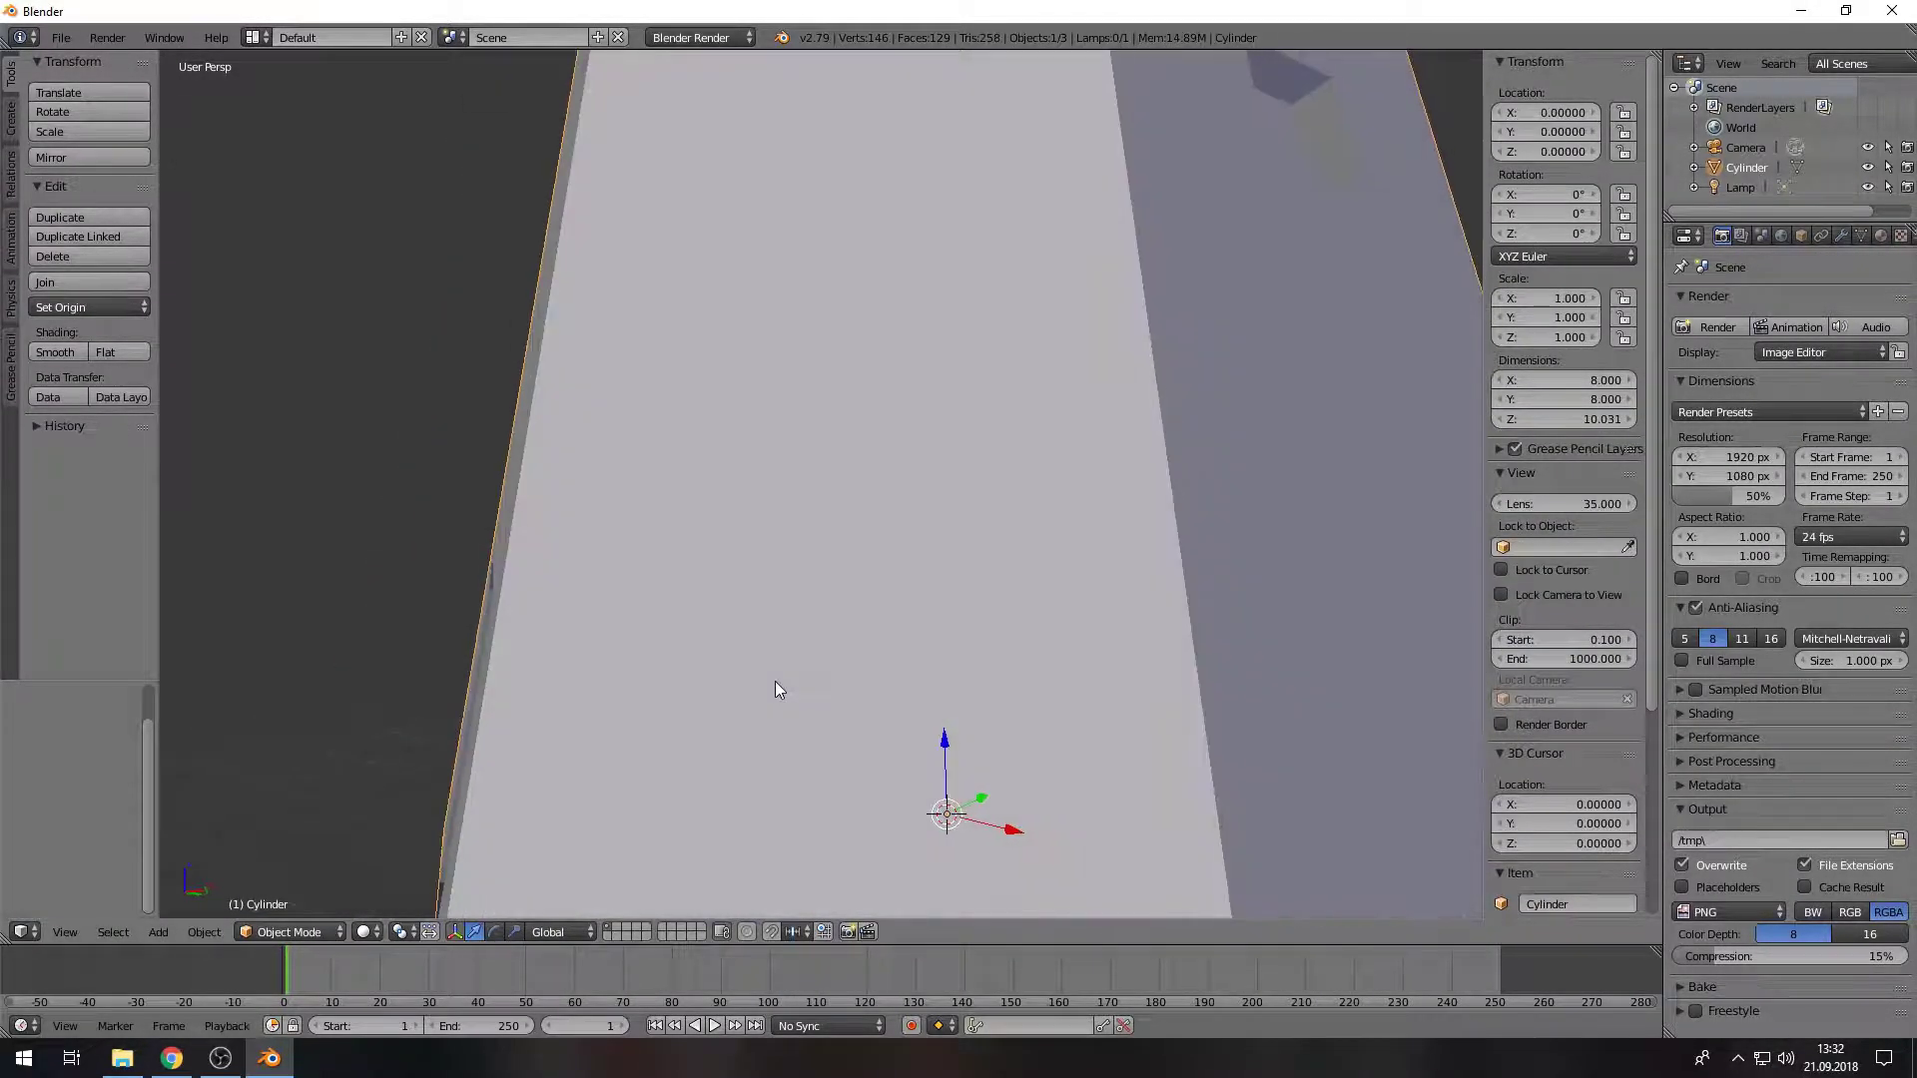
{"action": "scroll", "coordinate": [611, 625], "scroll_direction": "up", "scroll_amount": 1}
{"action": "key", "text": "Tab"}
{"action": "scroll", "coordinate": [611, 625], "scroll_direction": "down", "scroll_amount": 3}
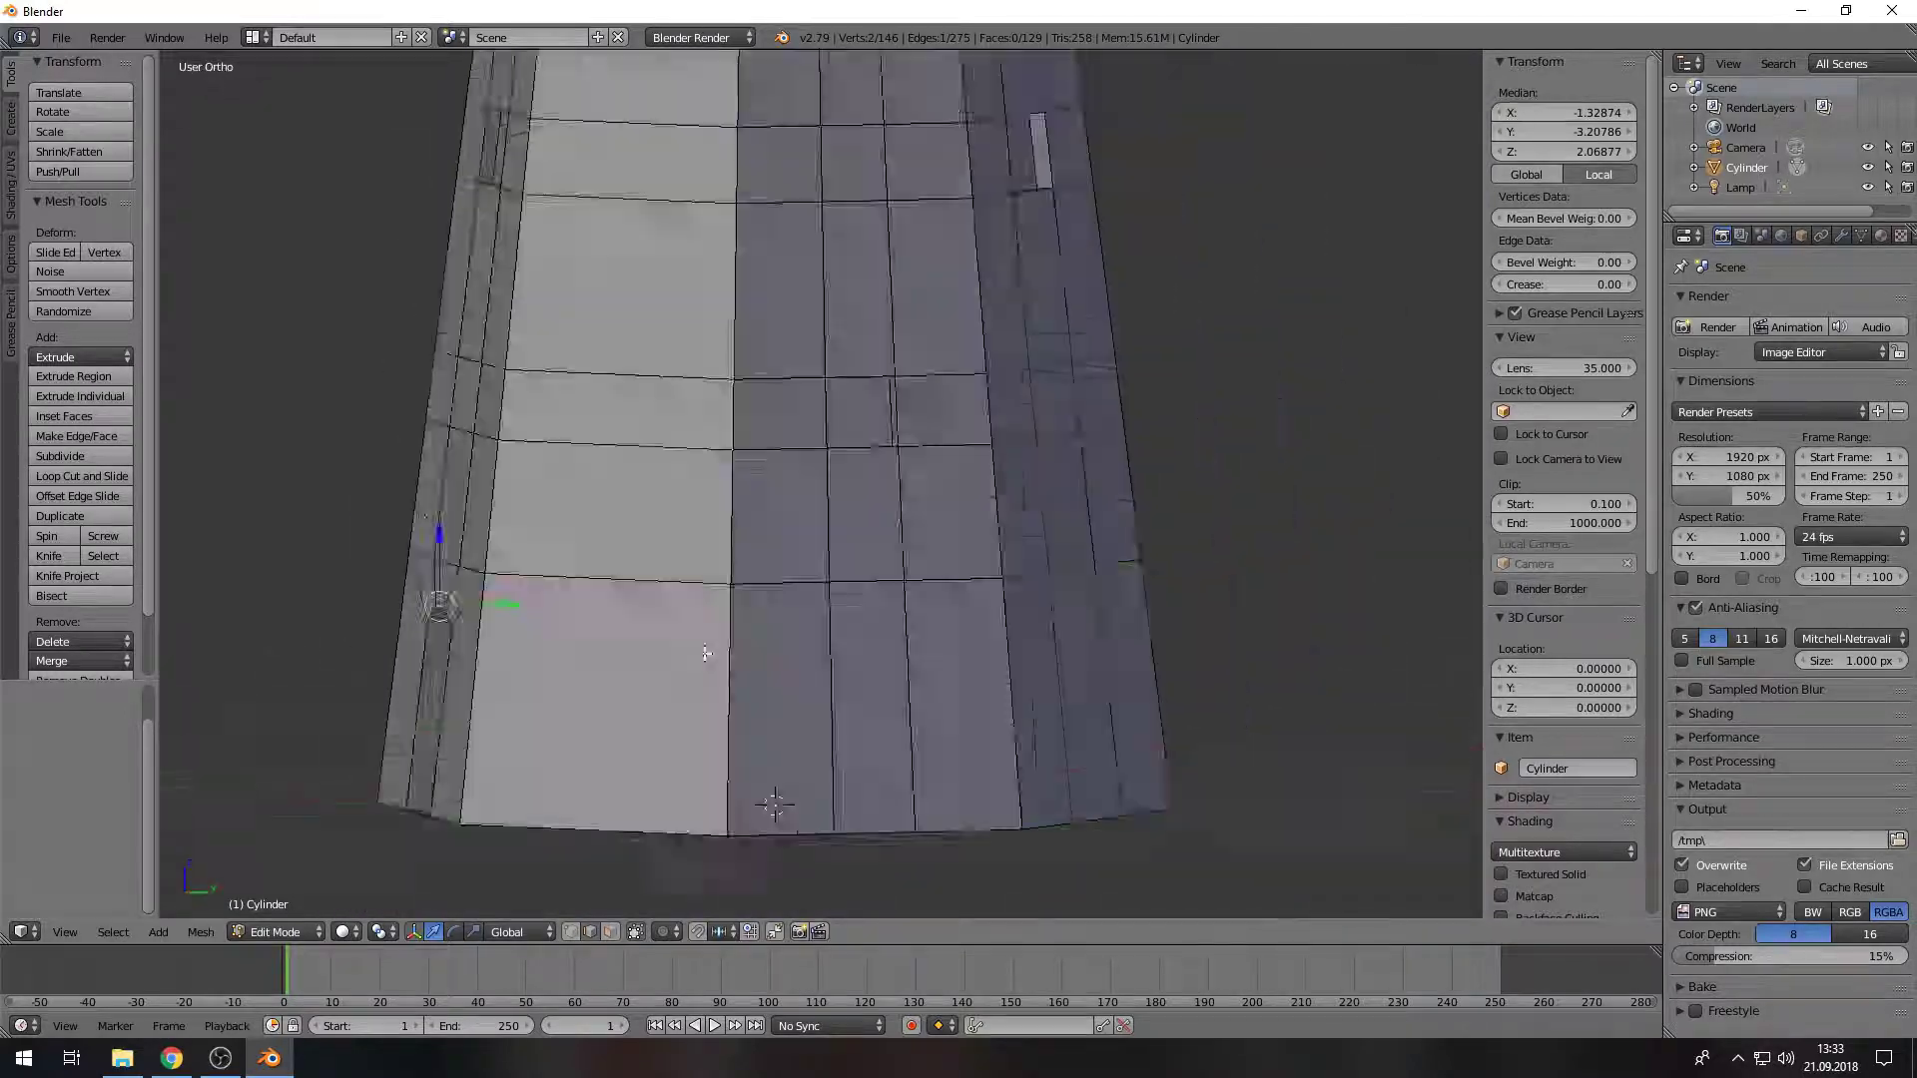
{"action": "key", "text": "KP_3"}
{"action": "scroll", "coordinate": [654, 604], "scroll_direction": "up", "scroll_amount": 3}
Step: Move the selected edge slightly along Y and return to Object Mode
{"action": "key", "text": "g"}
{"action": "key", "text": "y"}
{"action": "left_click", "coordinate": [808, 505]}
{"action": "middle_click_drag", "start_coordinate": [808, 505], "coordinate": [877, 697]}
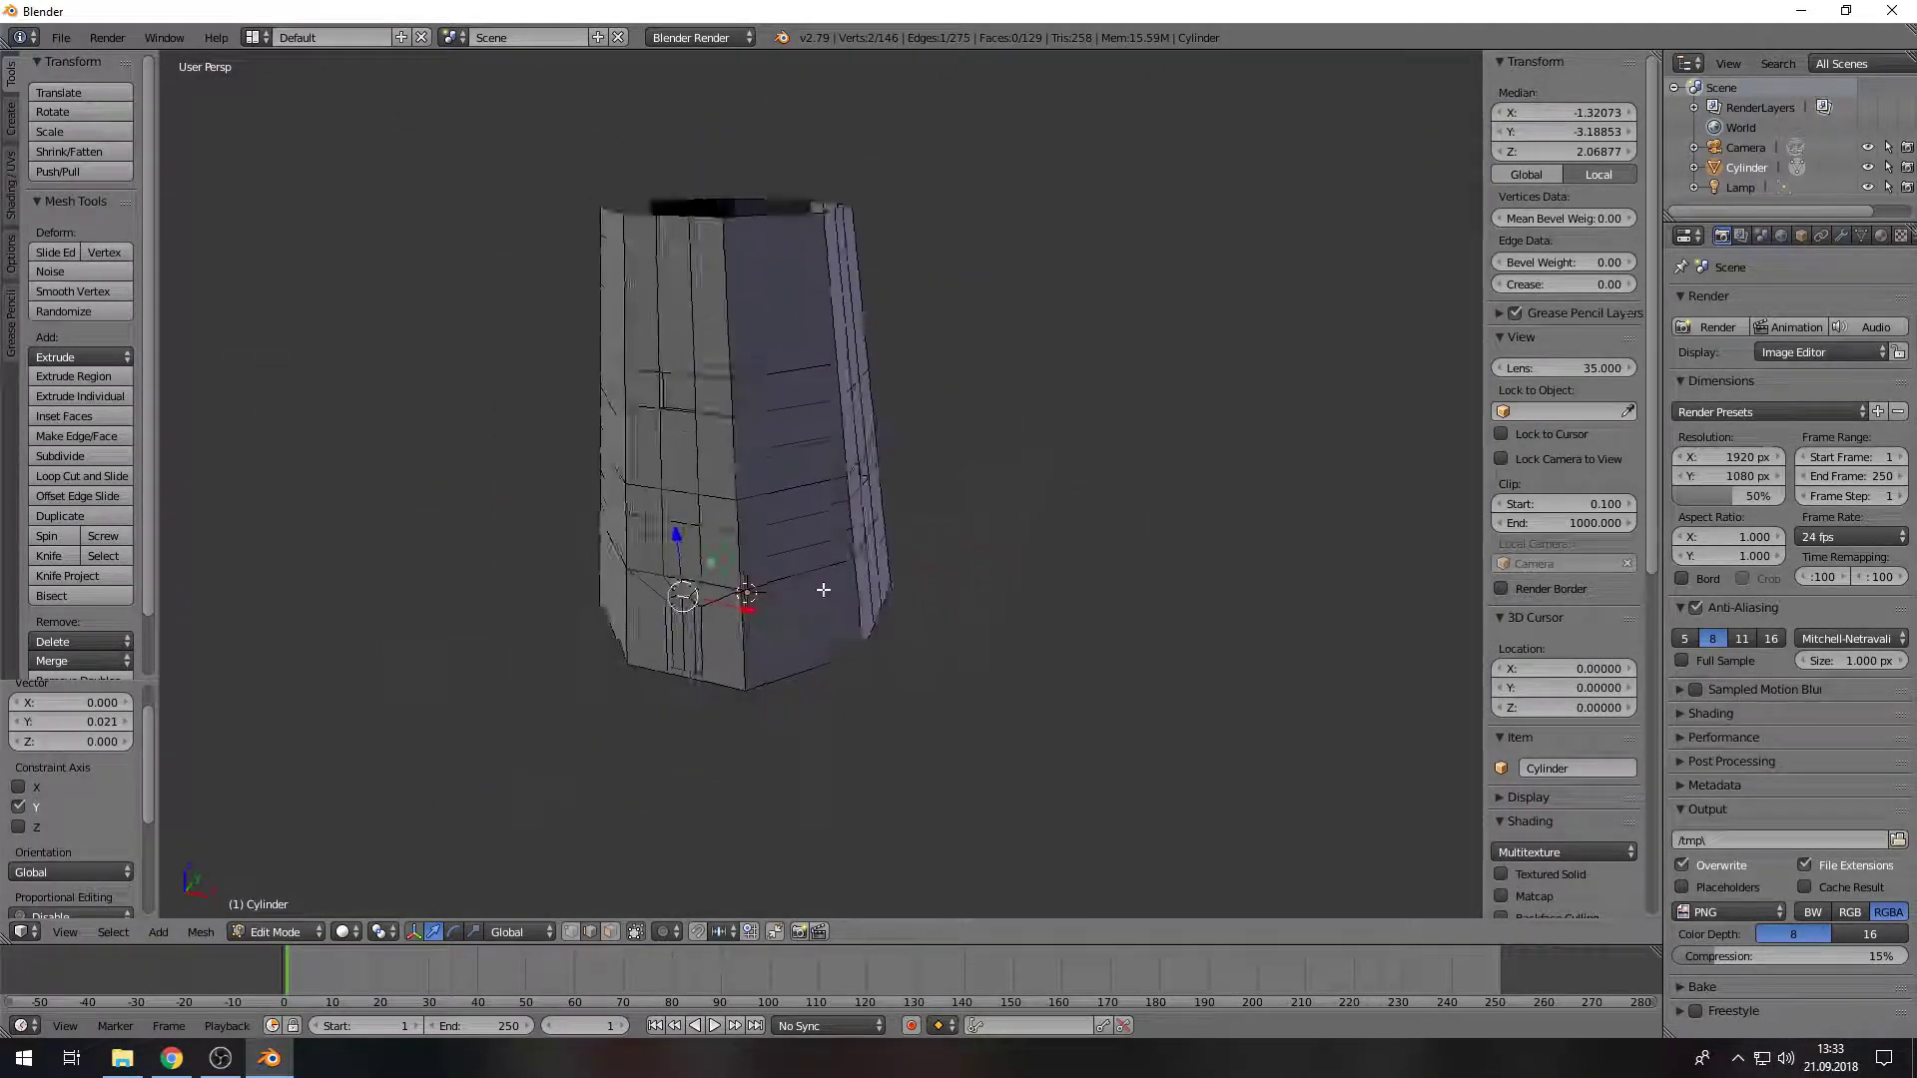
{"action": "scroll", "coordinate": [724, 761], "scroll_direction": "up", "scroll_amount": 3}
{"action": "key", "text": "Tab"}
{"action": "scroll", "coordinate": [724, 760], "scroll_direction": "down", "scroll_amount": 3}
{"action": "middle_click_drag", "start_coordinate": [724, 761], "coordinate": [934, 675]}
{"action": "scroll", "coordinate": [879, 651], "scroll_direction": "down", "scroll_amount": 2}
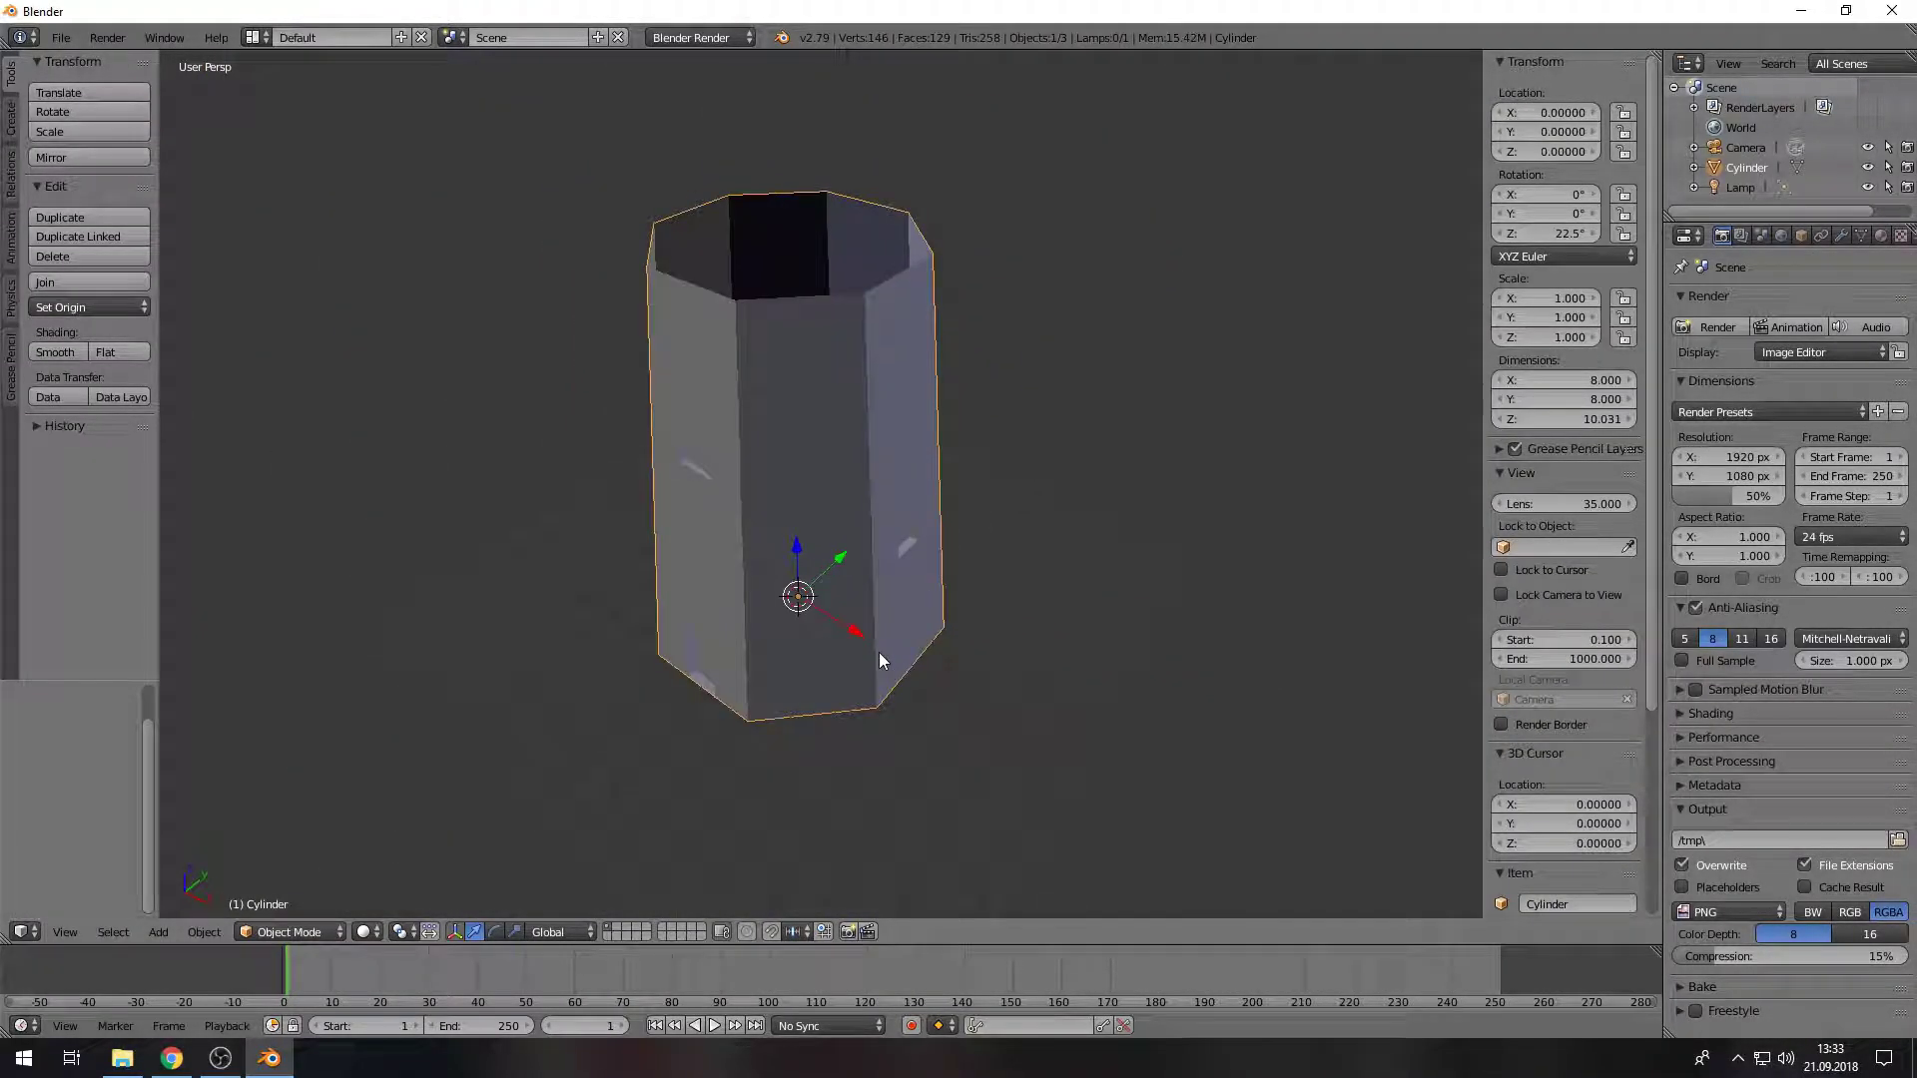
{"action": "key", "text": "shift+a"}
Step: Add a second cylinder with radius 3
{"action": "mouse_move", "coordinate": [649, 577]}
{"action": "left_click", "coordinate": [729, 690]}
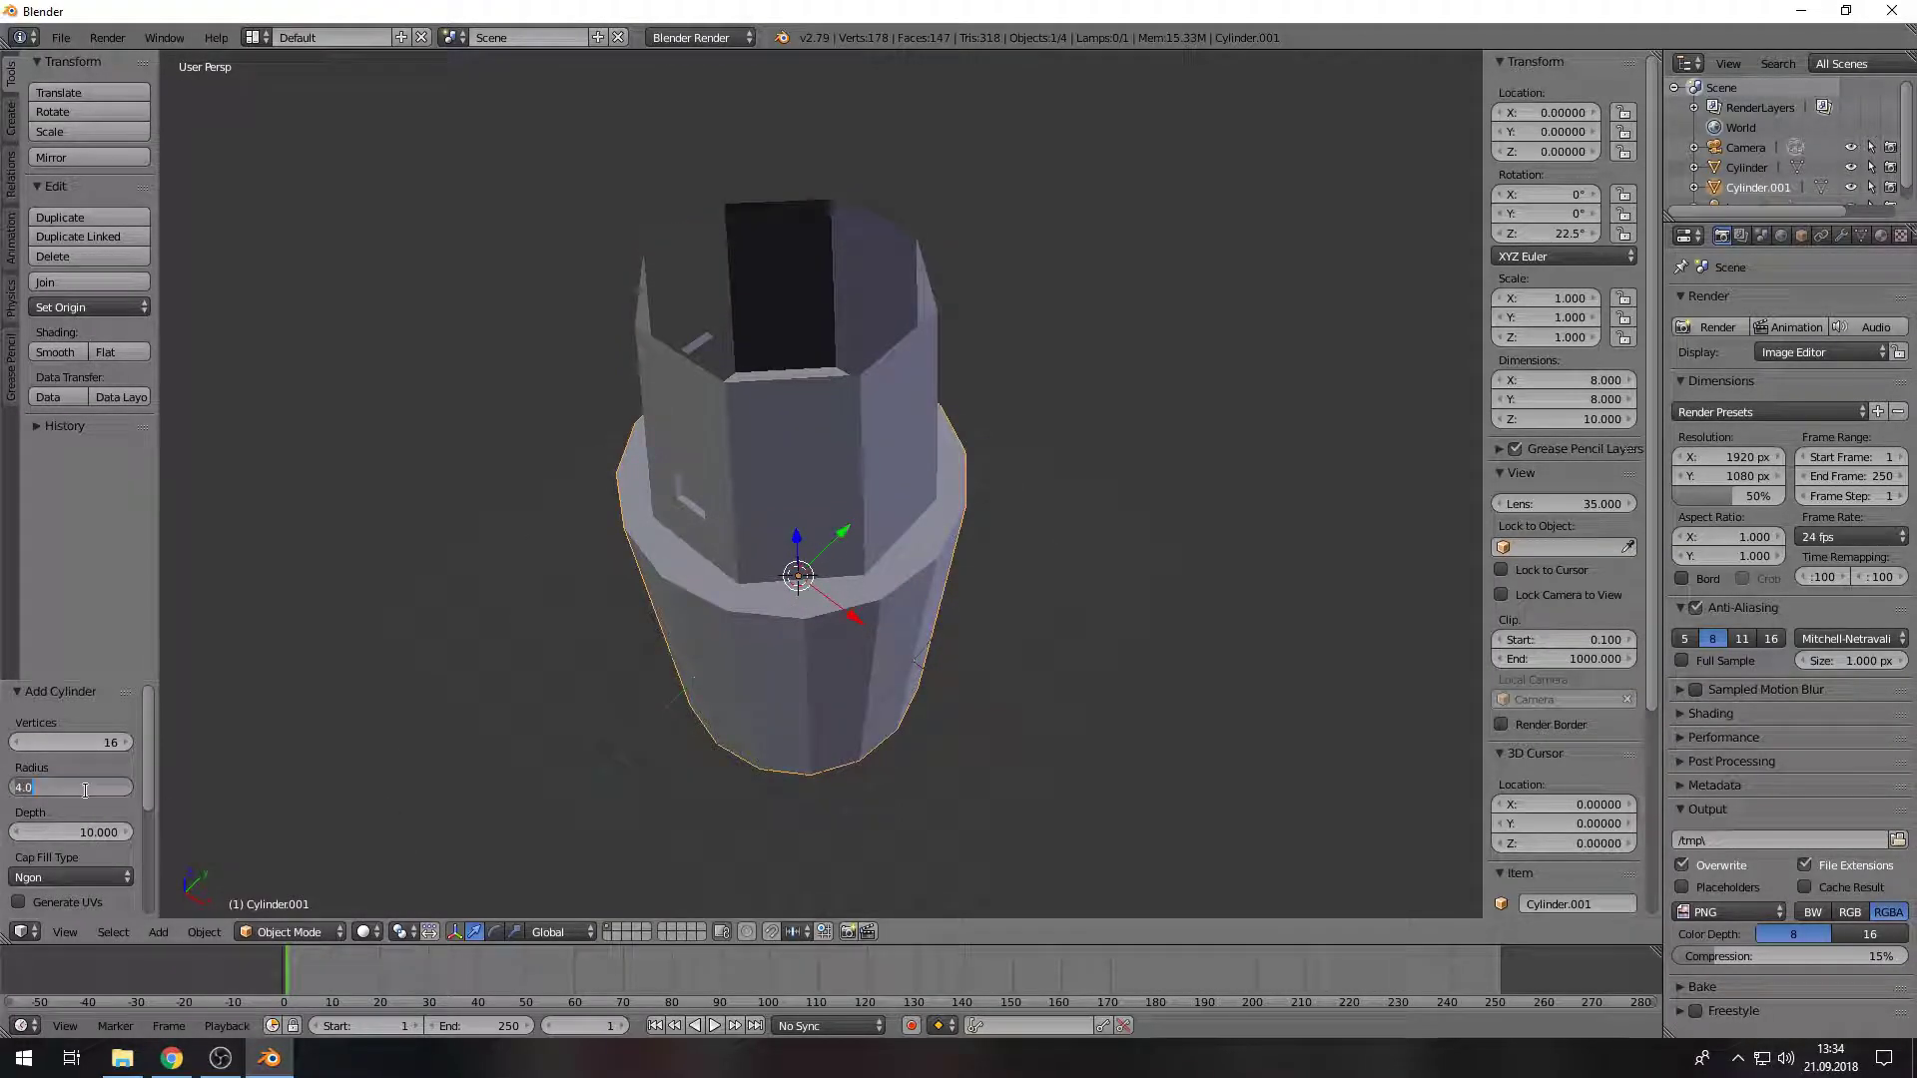
{"action": "key", "text": "Return"}
{"action": "double_click", "coordinate": [70, 831]}
{"action": "type", "text": "3"}
{"action": "key", "text": "Return"}
{"action": "mouse_move", "coordinate": [88, 768]}
{"action": "left_mouse_down"}
{"action": "mouse_move", "coordinate": [128, 790]}
{"action": "mouse_move", "coordinate": [105, 815]}
{"action": "left_mouse_up"}
Step: Raise the new cylinder to height 10 and apply its location
{"action": "double_click", "coordinate": [1562, 150]}
{"action": "type", "text": "10"}
{"action": "key", "text": "Return"}
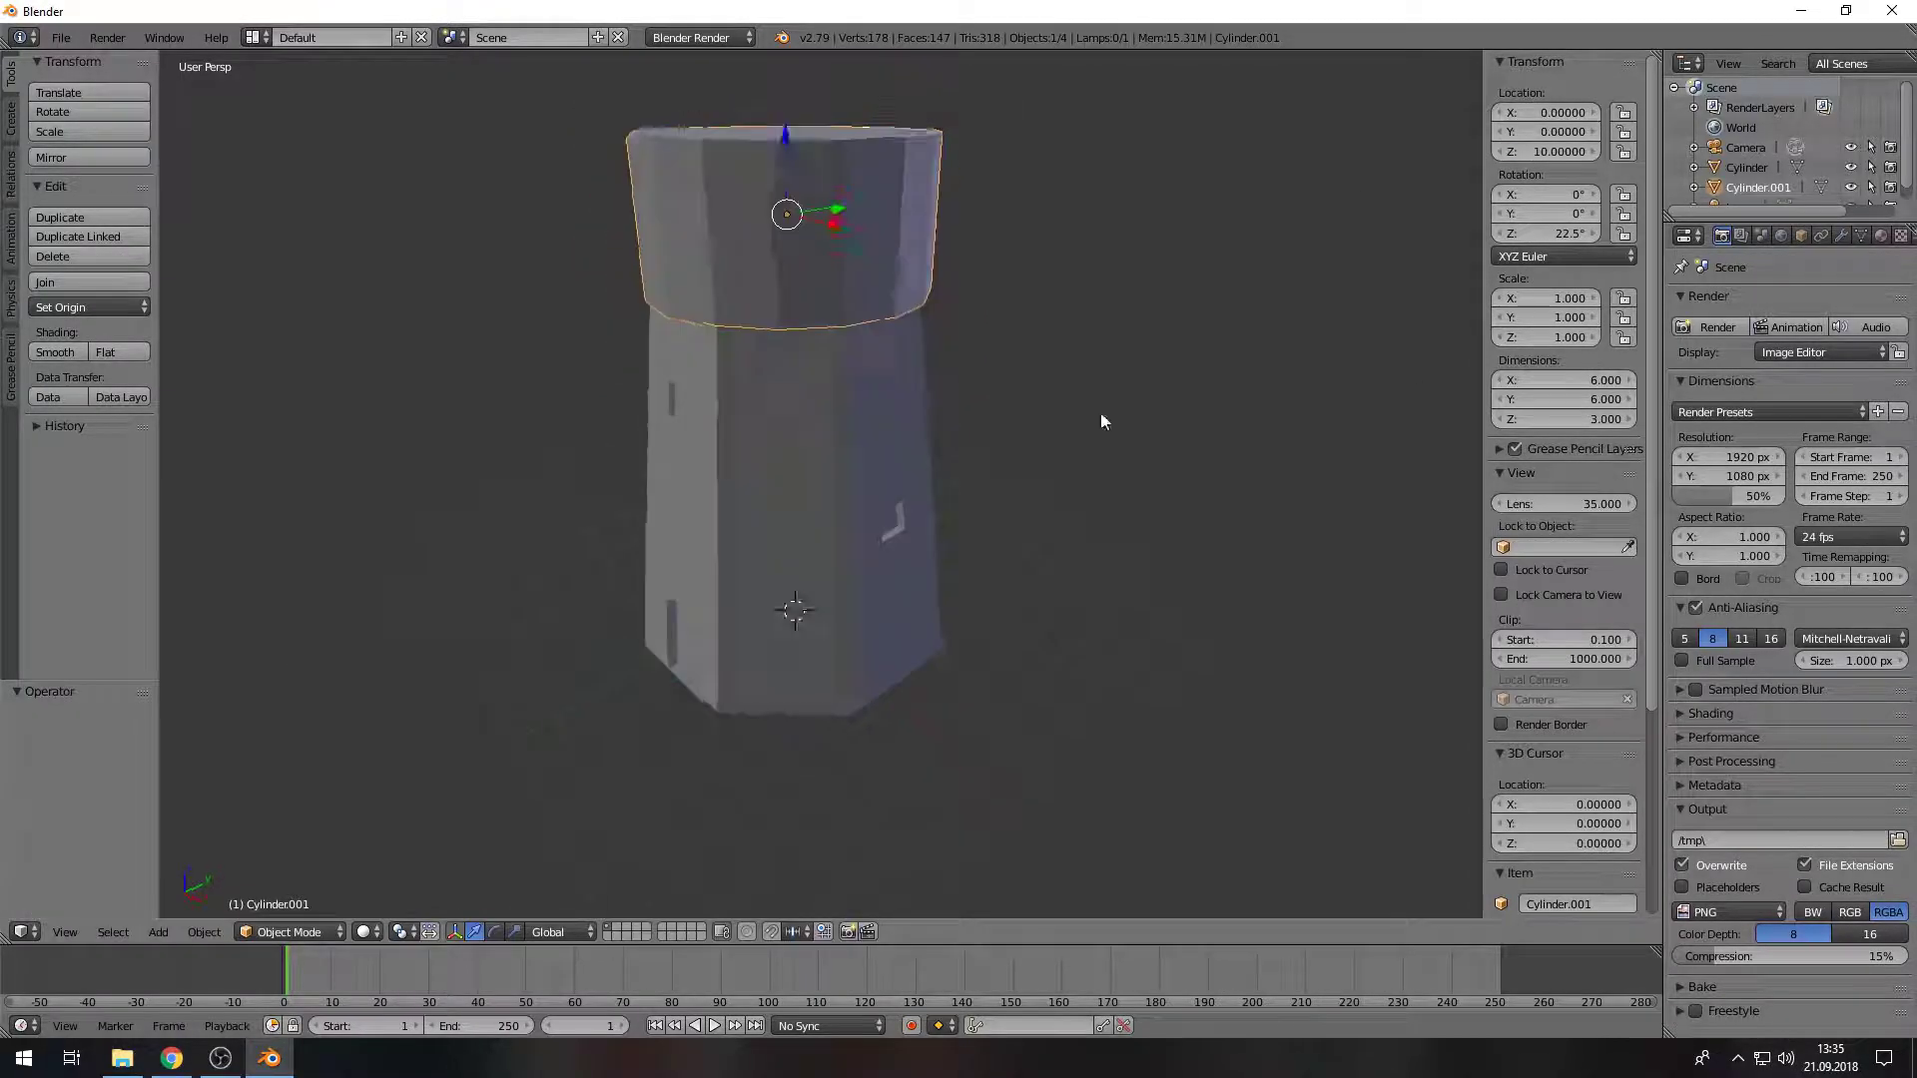
{"action": "key", "text": "Return"}
{"action": "scroll", "coordinate": [788, 400], "scroll_direction": "up", "scroll_amount": 3}
{"action": "key", "text": "ctrl+a"}
{"action": "left_click", "coordinate": [984, 380]}
{"action": "scroll", "coordinate": [914, 436], "scroll_direction": "down", "scroll_amount": 3}
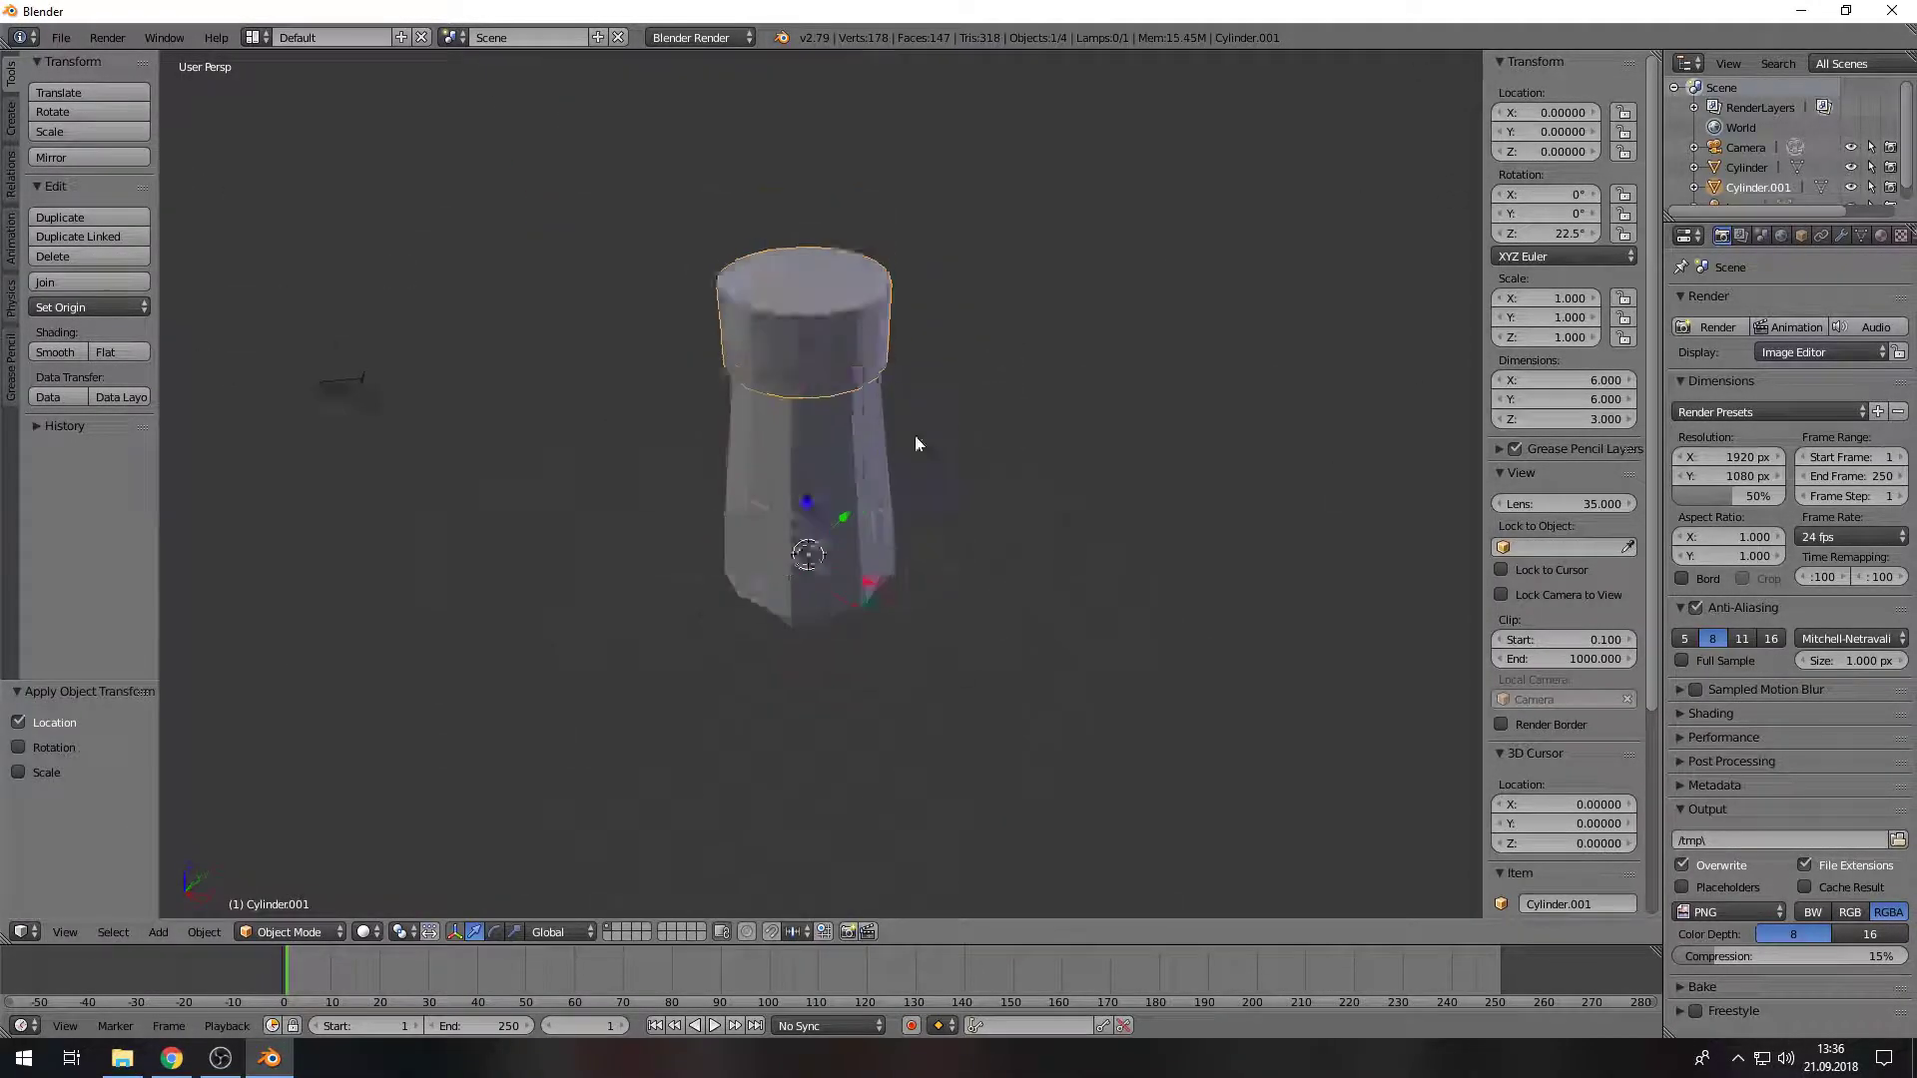
Step: In Edit Mode, set proportional editing falloff to Root
{"action": "key", "text": "Tab"}
{"action": "left_click", "coordinate": [782, 305]}
{"action": "key", "text": "a"}
{"action": "left_click", "coordinate": [695, 931]}
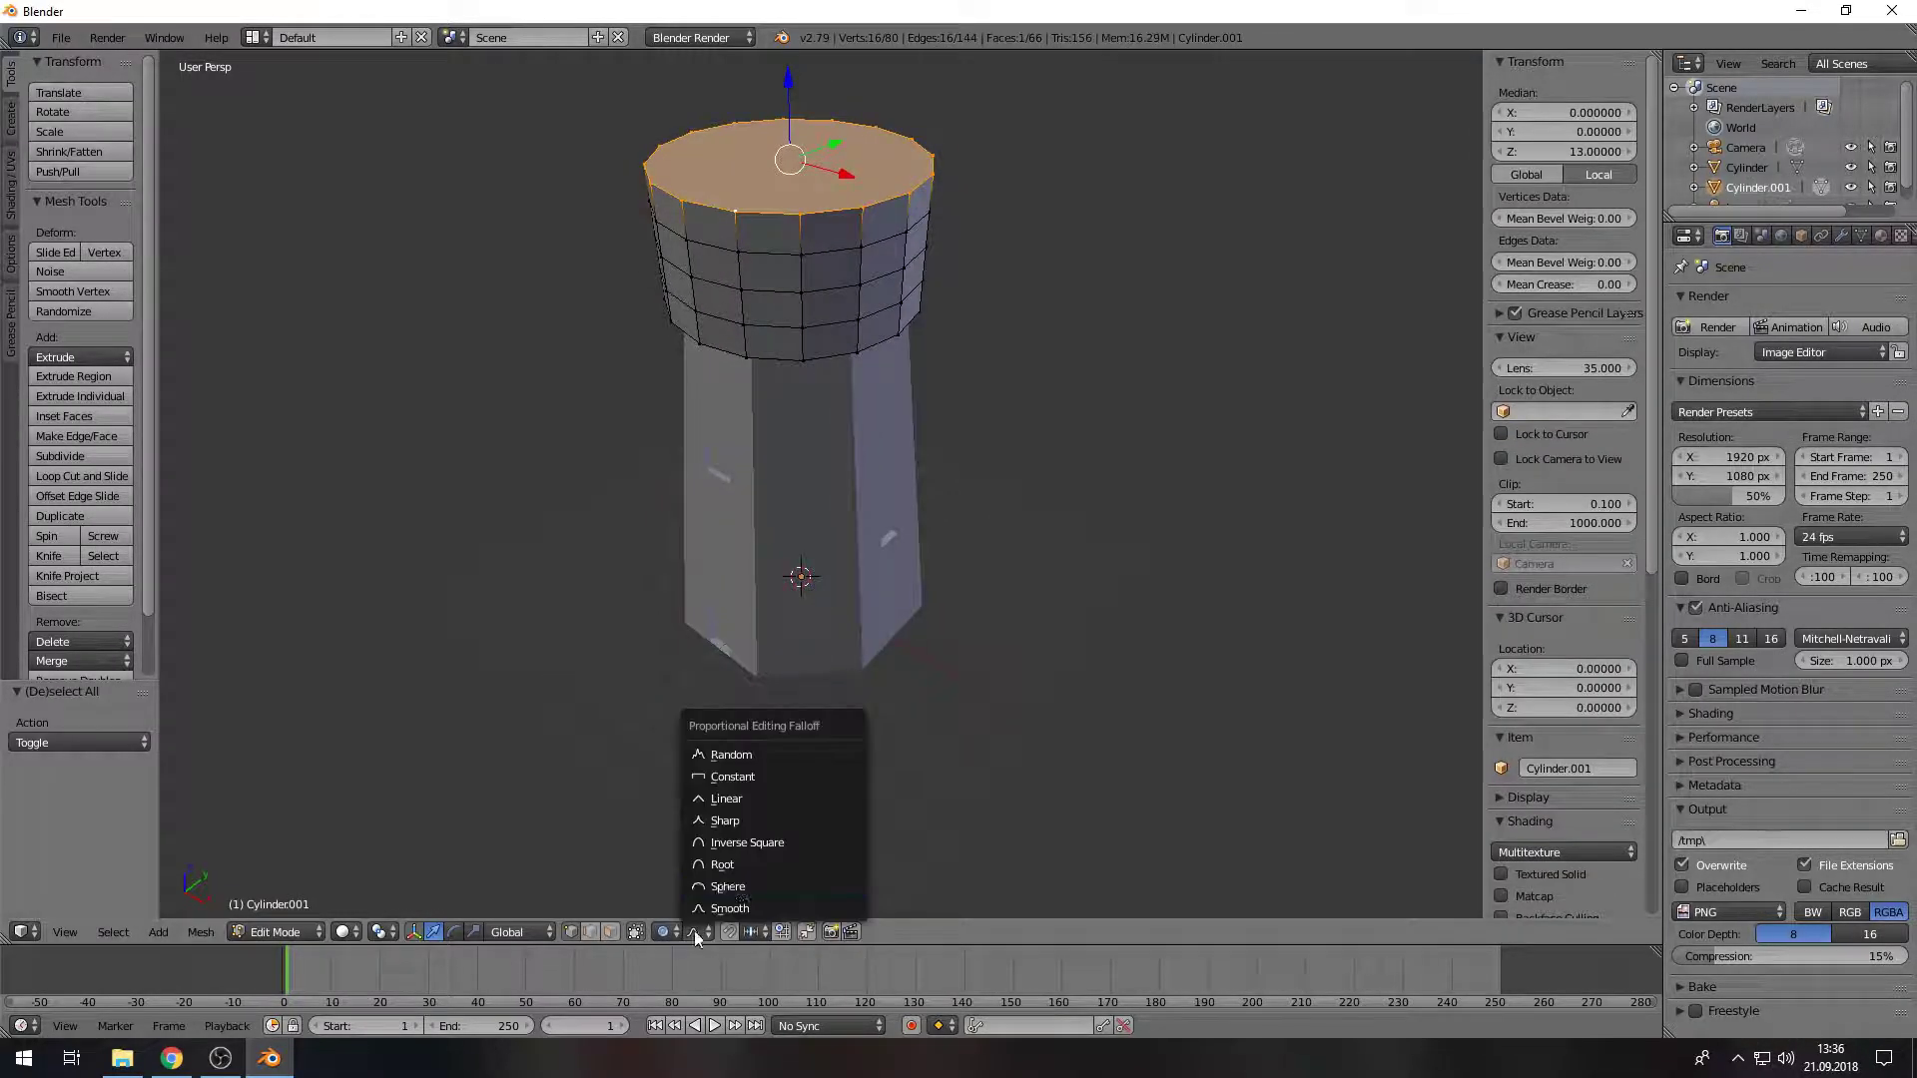
{"action": "key", "text": "Escape"}
{"action": "left_click", "coordinate": [696, 932]}
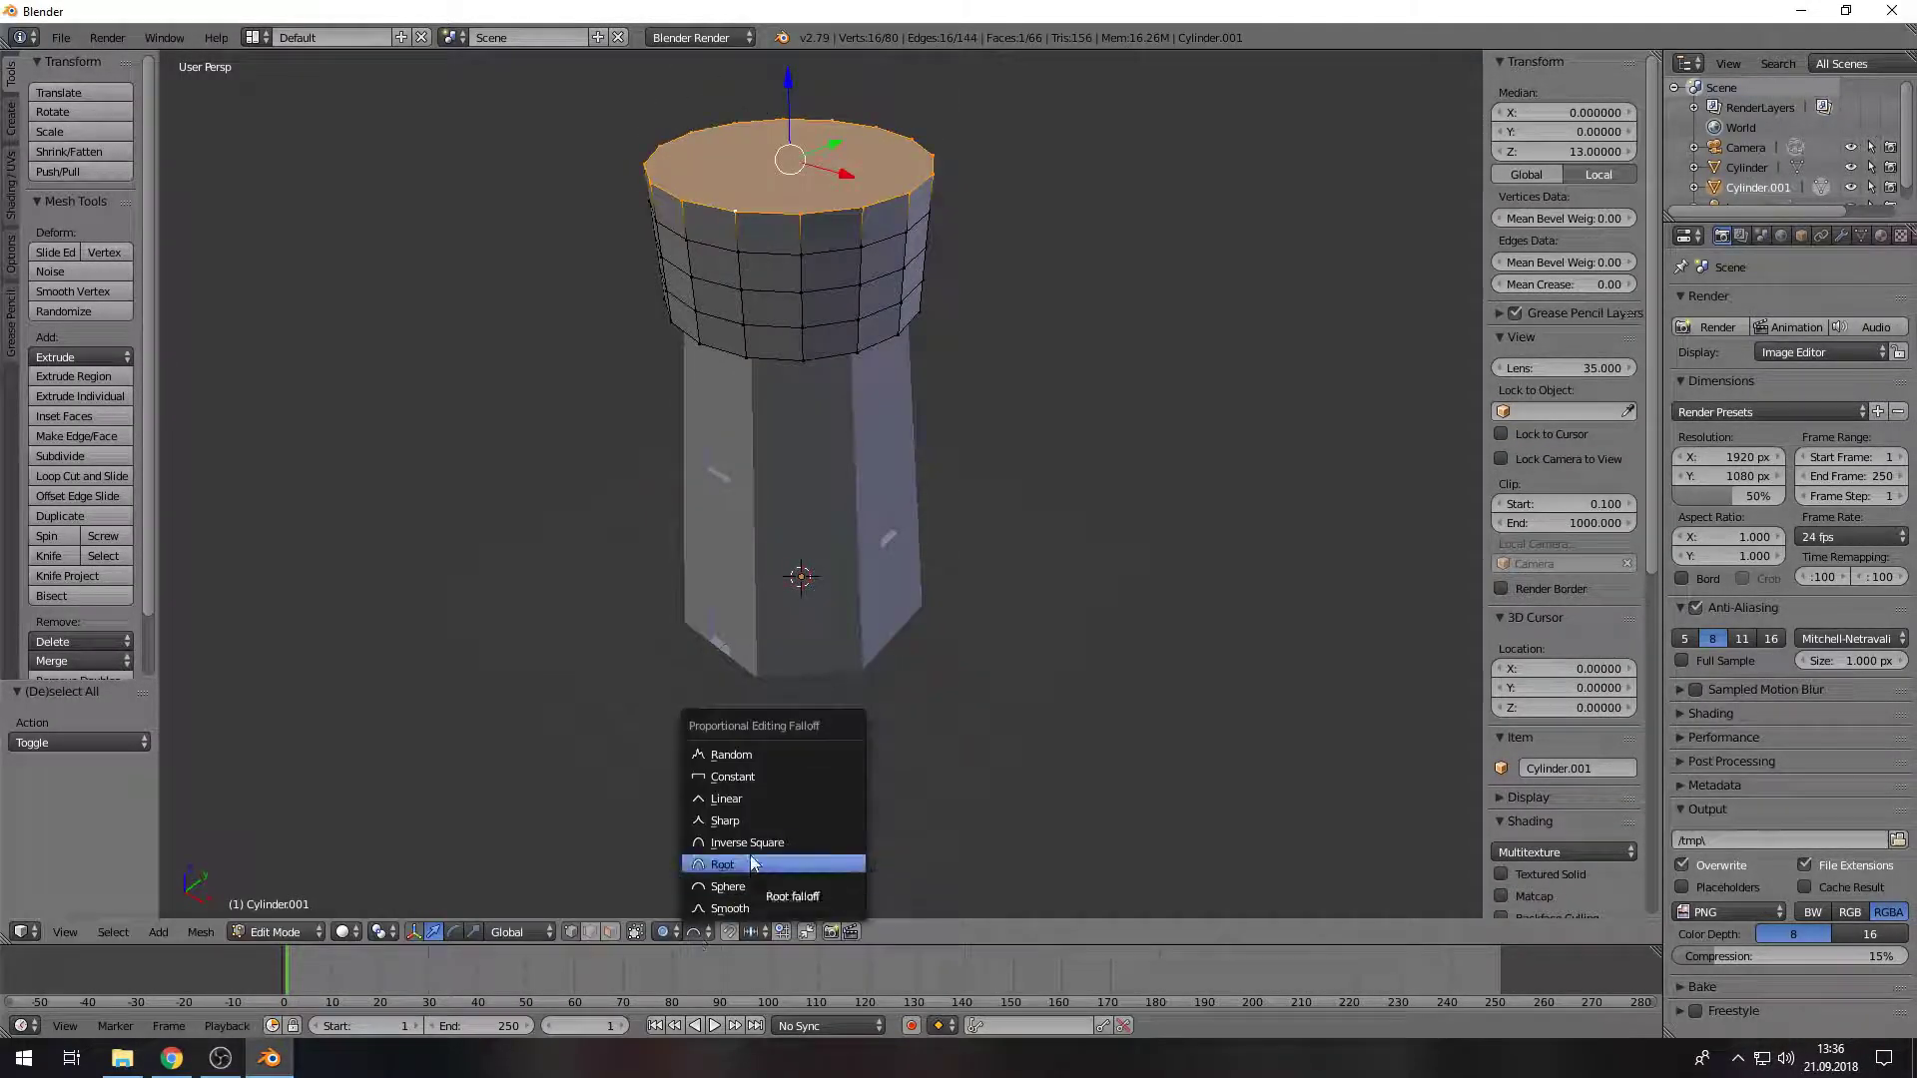
{"action": "scroll", "coordinate": [761, 177], "scroll_direction": "up", "scroll_amount": 2}
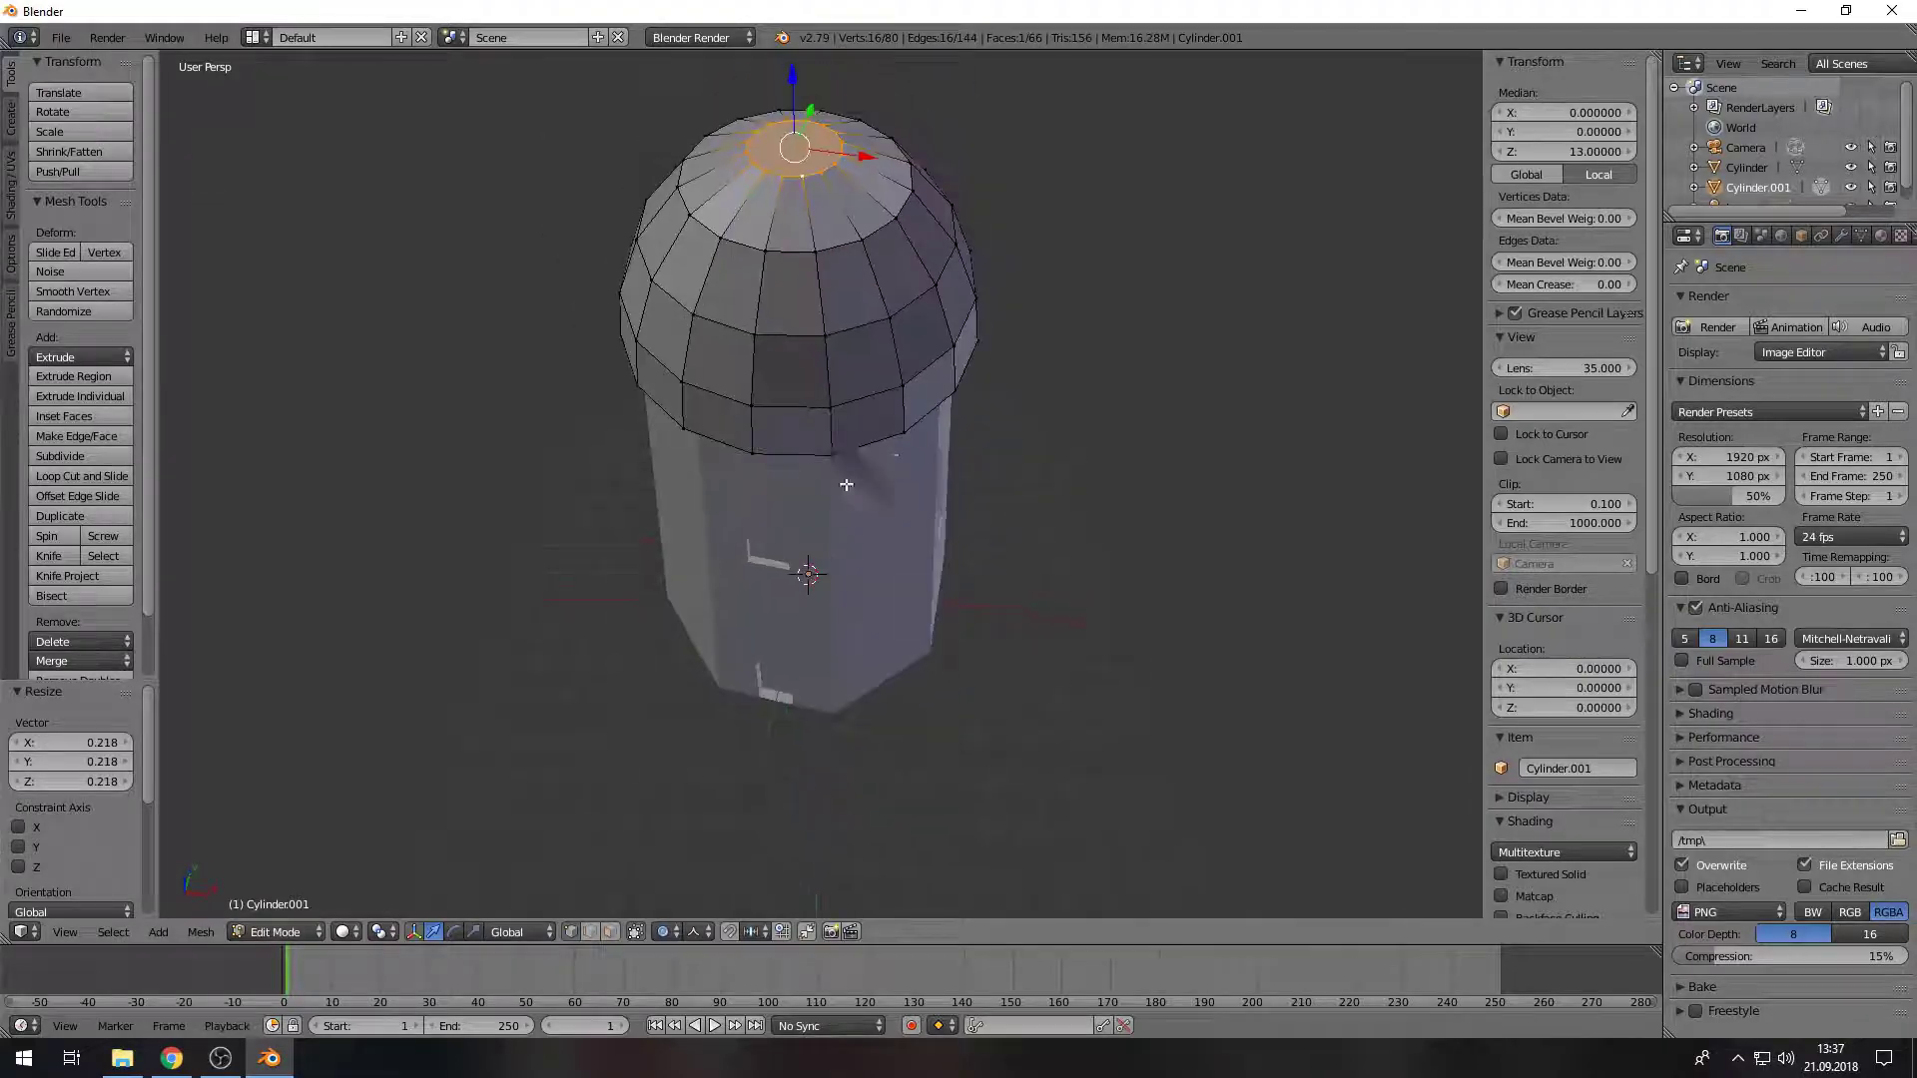
{"action": "scroll", "coordinate": [809, 342], "scroll_direction": "down", "scroll_amount": 3}
{"action": "scroll", "coordinate": [736, 316], "scroll_direction": "up", "scroll_amount": 2}
Step: Scale the dome's bottom edge loop and snap the 3D cursor to its base
{"action": "right_click", "coordinate": [735, 316], "text": "alt"}
{"action": "key", "text": "s"}
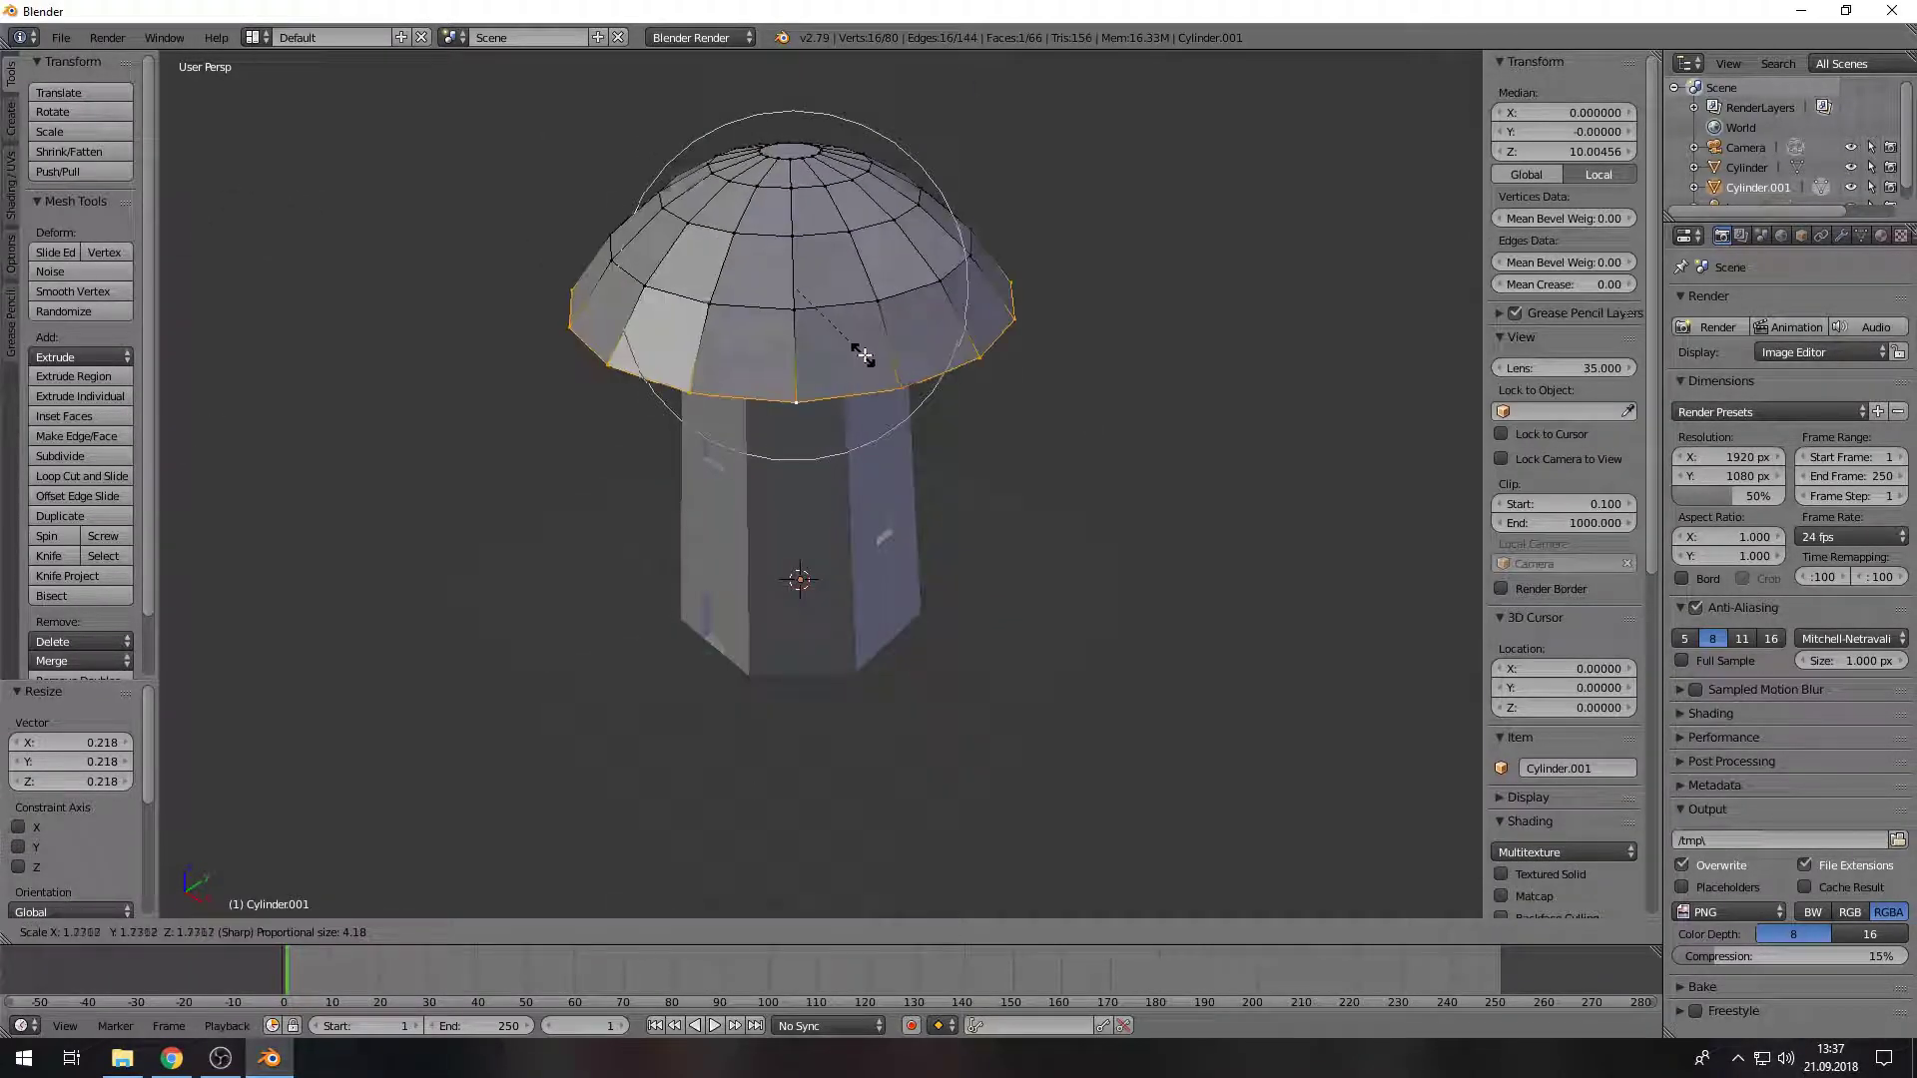
{"action": "left_click", "coordinate": [829, 341]}
{"action": "key", "text": "Escape"}
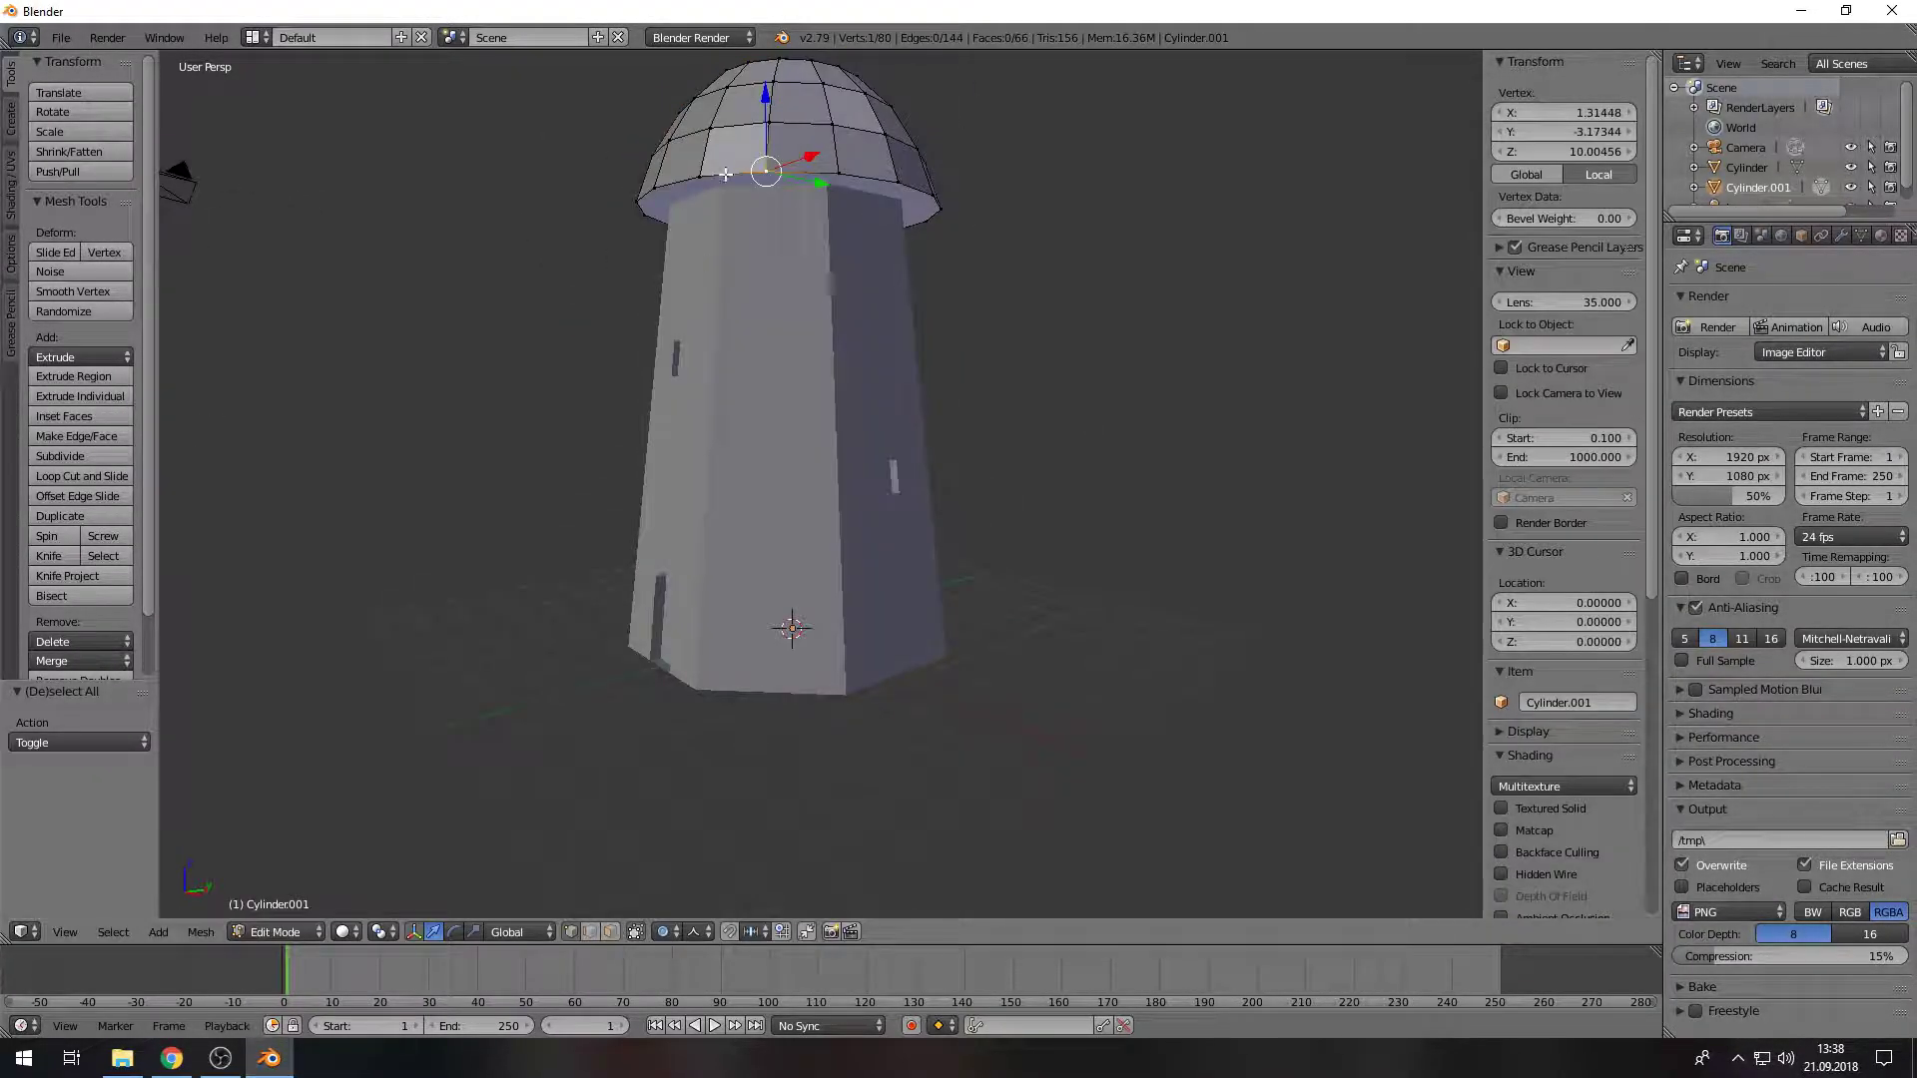
{"action": "key", "text": "shift+s"}
{"action": "left_click", "coordinate": [928, 344]}
Step: Scale the whole dome, then select the dome object in Object Mode
{"action": "key", "text": "shift+s"}
{"action": "key", "text": "a"}
{"action": "key", "text": "a"}
{"action": "key", "text": "s"}
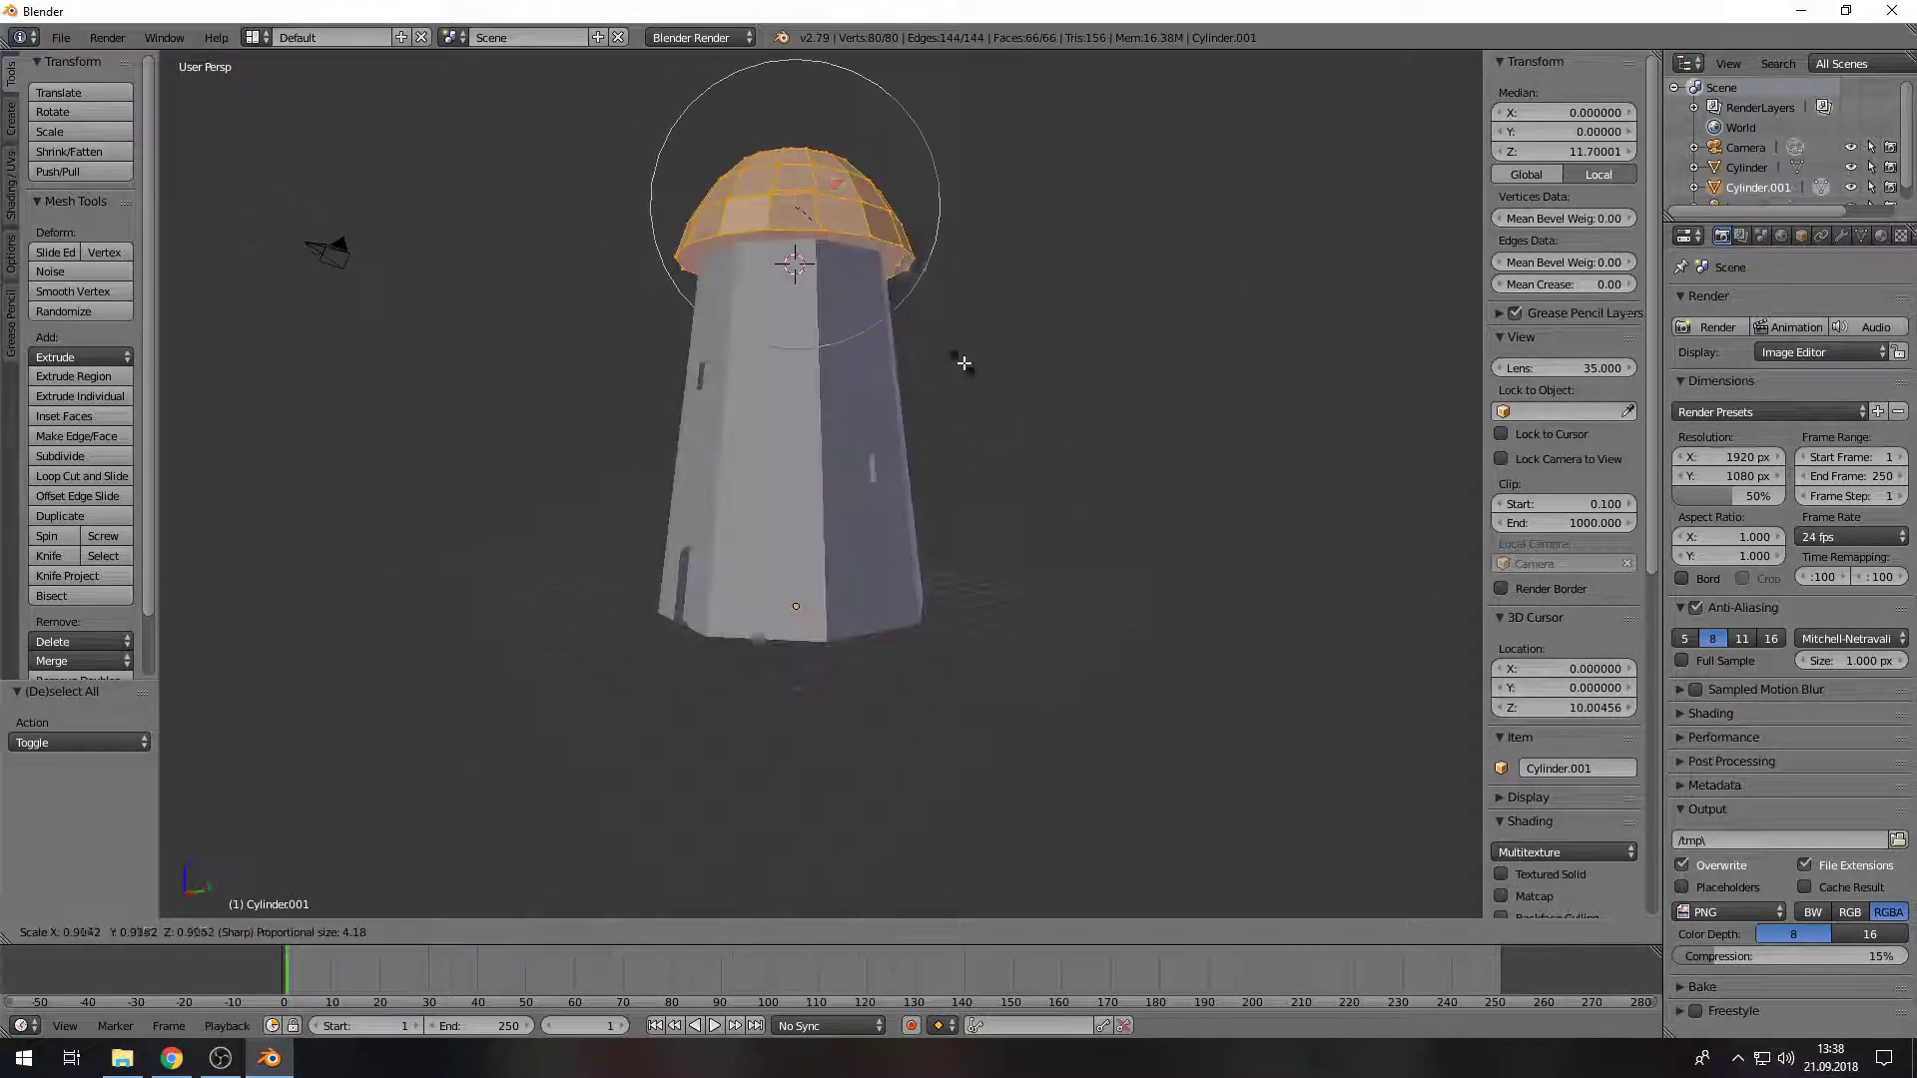
{"action": "left_click", "coordinate": [420, 885]}
{"action": "key", "text": "s"}
{"action": "left_click", "coordinate": [962, 513]}
Step: Delete the dome object and snap the 3D cursor back to the world origin
{"action": "key", "text": "Tab"}
{"action": "key", "text": "Delete"}
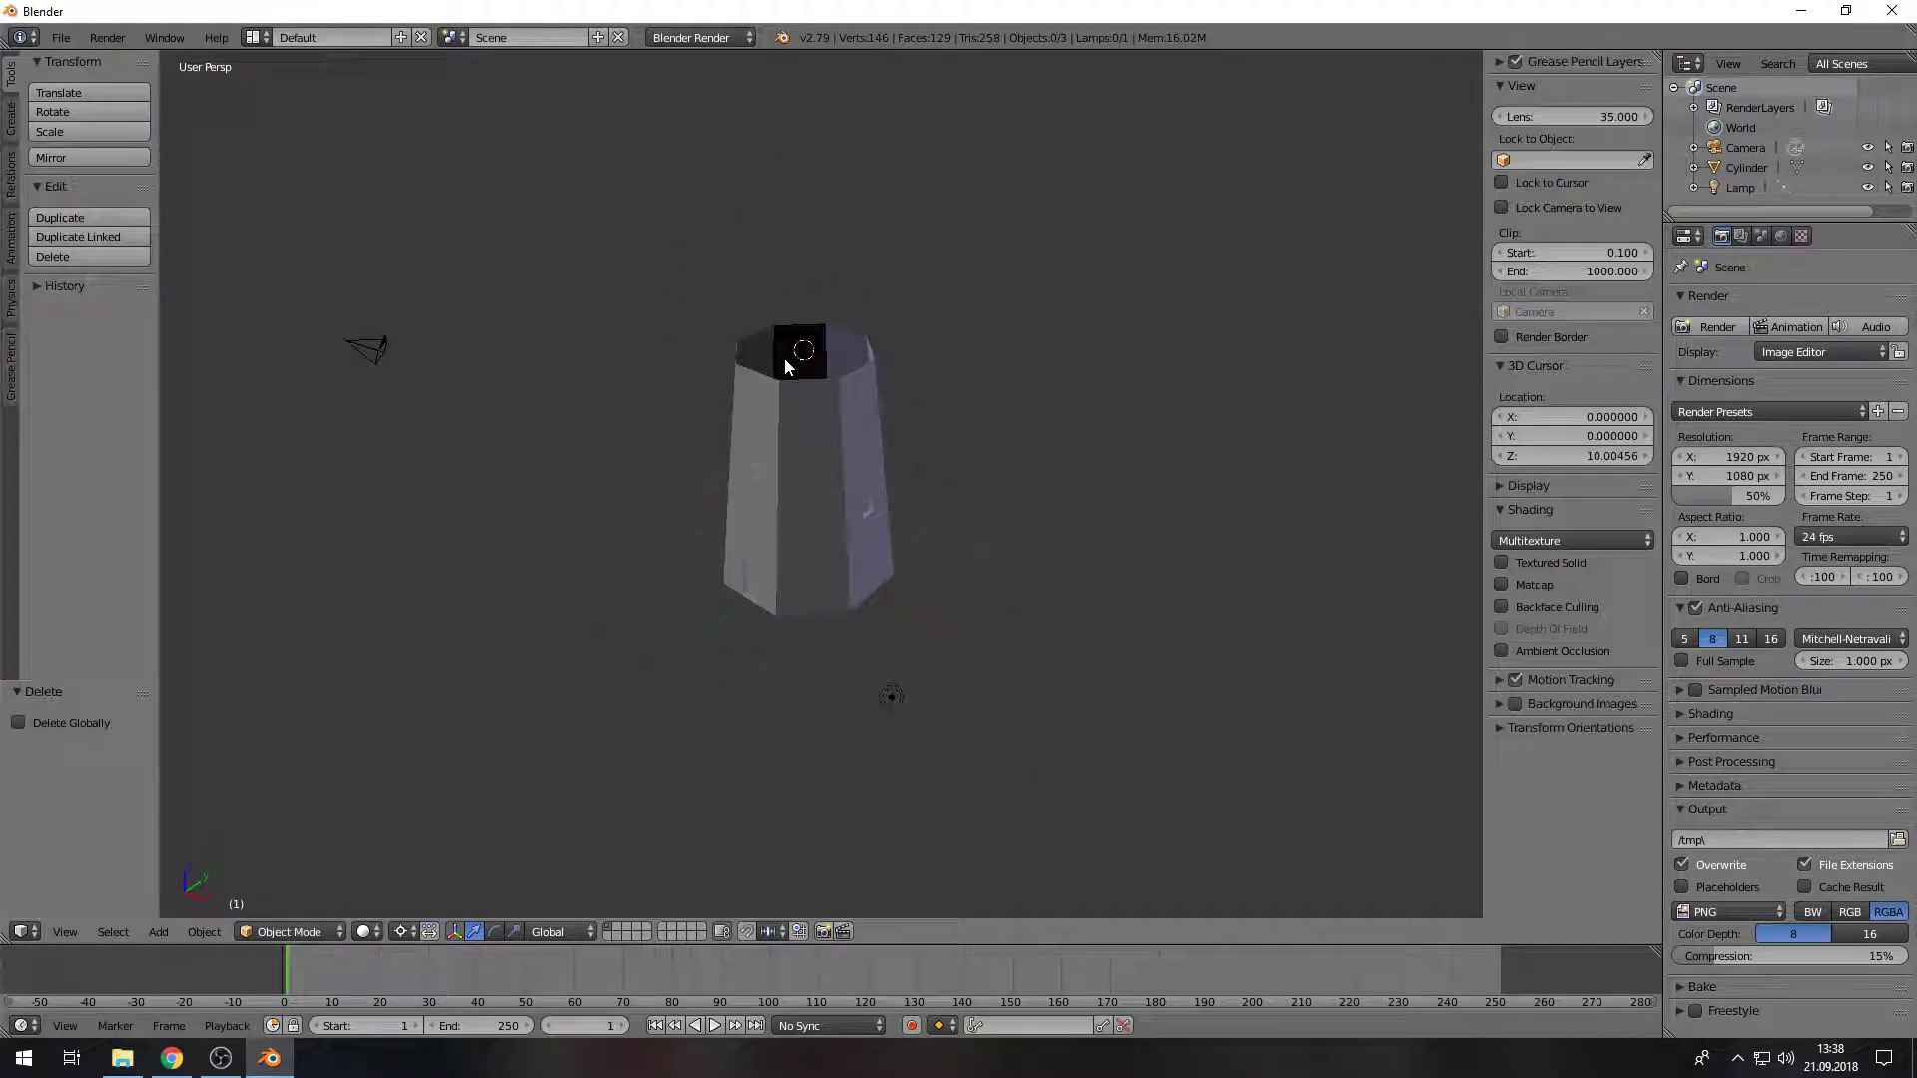
{"action": "key", "text": "space"}
{"action": "type", "text": "center"}
{"action": "key", "text": "Return"}
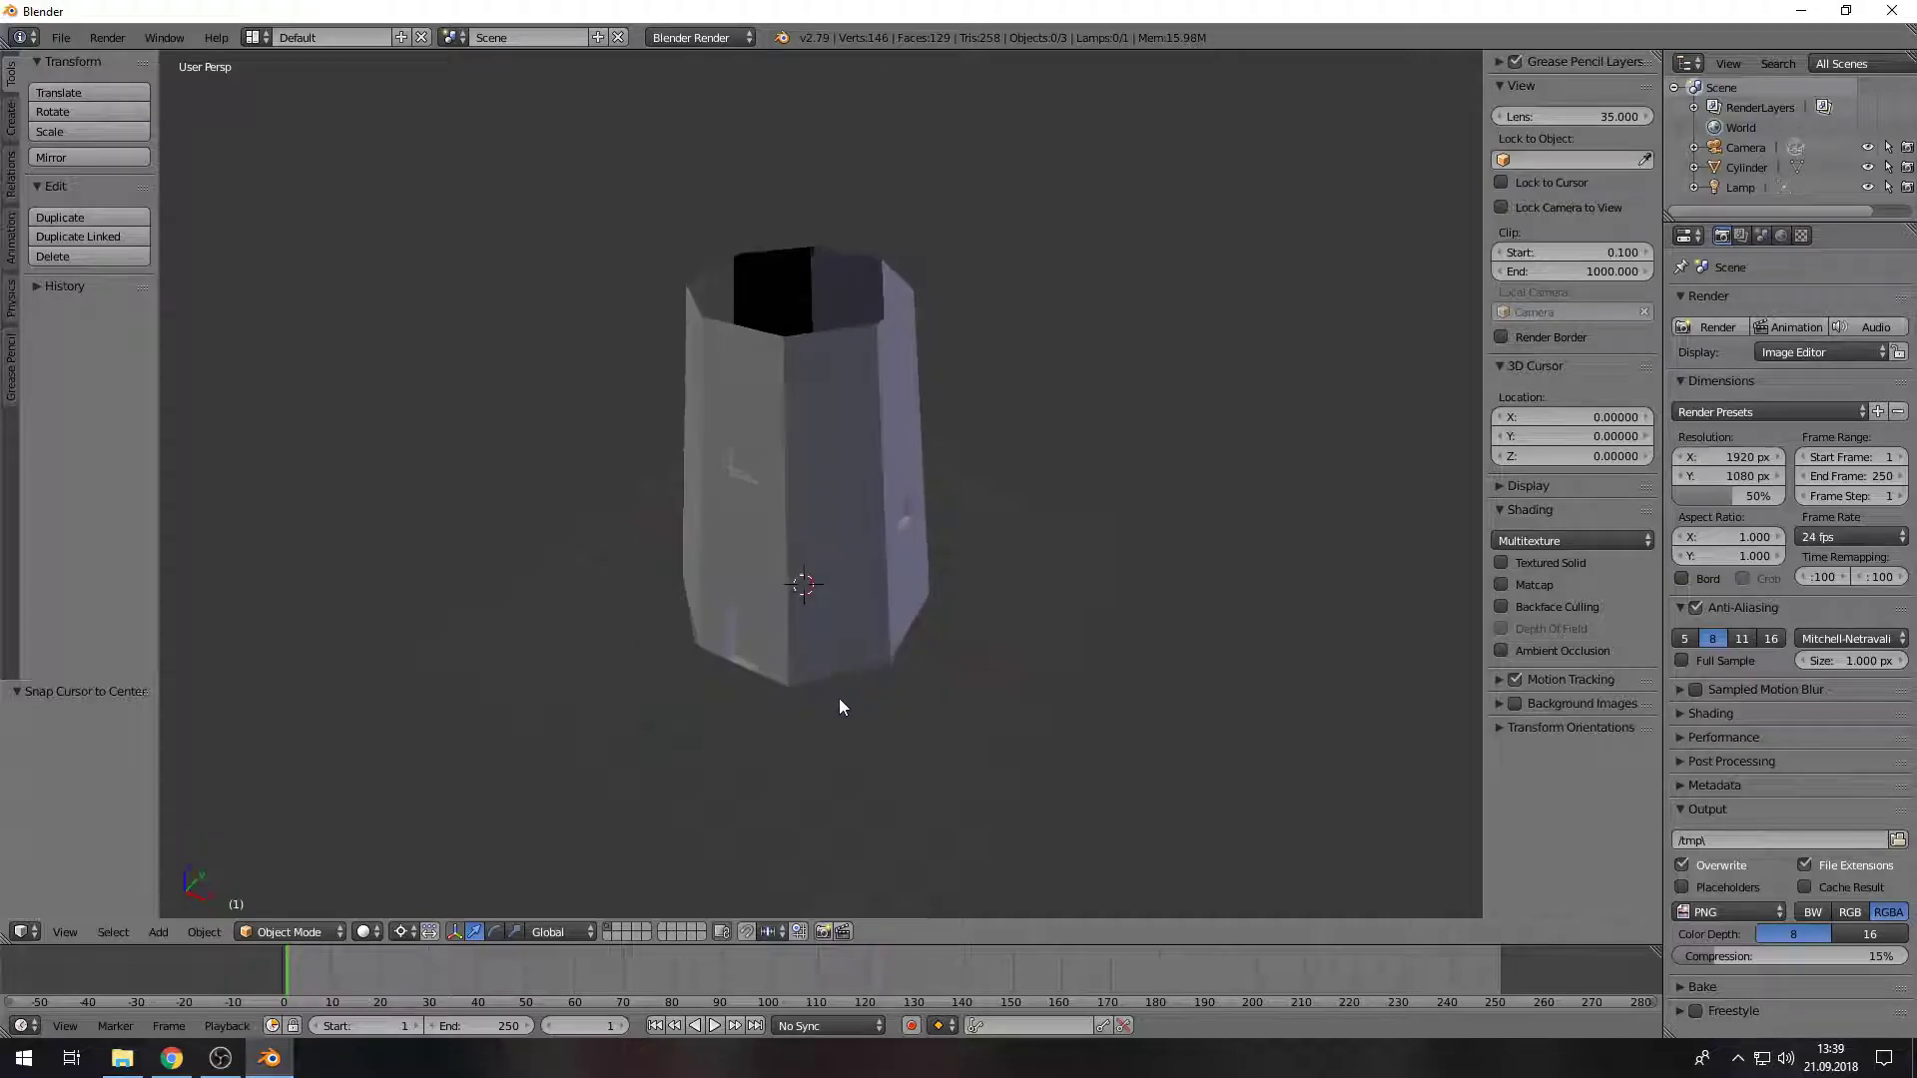
Step: Extrude the tower's top edge and scale it inward into a thick rim
{"action": "mouse_move", "coordinate": [895, 766]}
{"action": "middle_mouse_down"}
{"action": "mouse_move", "coordinate": [883, 640]}
{"action": "mouse_move", "coordinate": [913, 747]}
{"action": "mouse_move", "coordinate": [862, 710]}
{"action": "mouse_move", "coordinate": [797, 490]}
{"action": "middle_mouse_up"}
{"action": "mouse_move", "coordinate": [1014, 484]}
{"action": "middle_mouse_down"}
{"action": "mouse_move", "coordinate": [855, 577]}
{"action": "mouse_move", "coordinate": [894, 687]}
{"action": "mouse_move", "coordinate": [826, 653]}
{"action": "middle_mouse_up"}
{"action": "key", "text": "Tab"}
{"action": "key", "text": "e"}
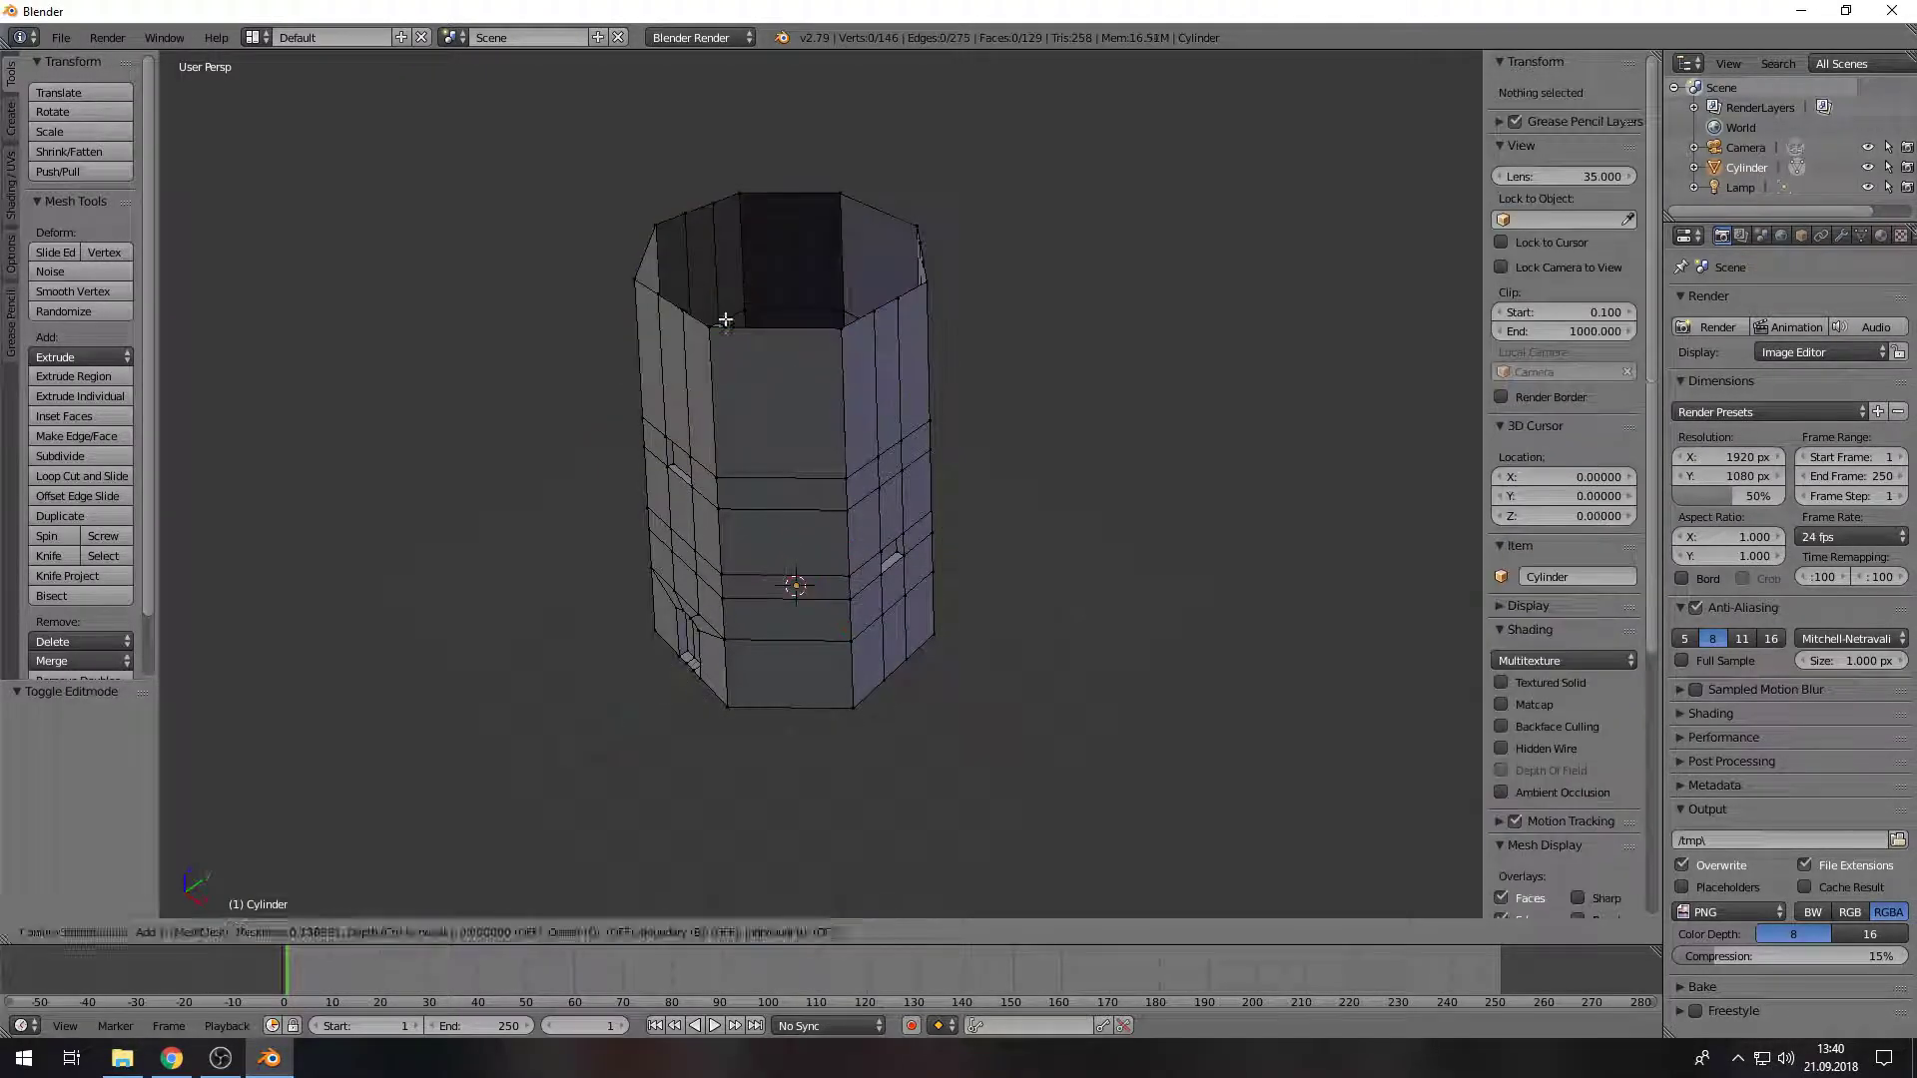
{"action": "right_click", "coordinate": [727, 325]}
{"action": "mouse_move", "coordinate": [728, 325]}
{"action": "middle_mouse_down"}
{"action": "mouse_move", "coordinate": [748, 371]}
{"action": "mouse_move", "coordinate": [705, 796]}
{"action": "middle_mouse_up"}
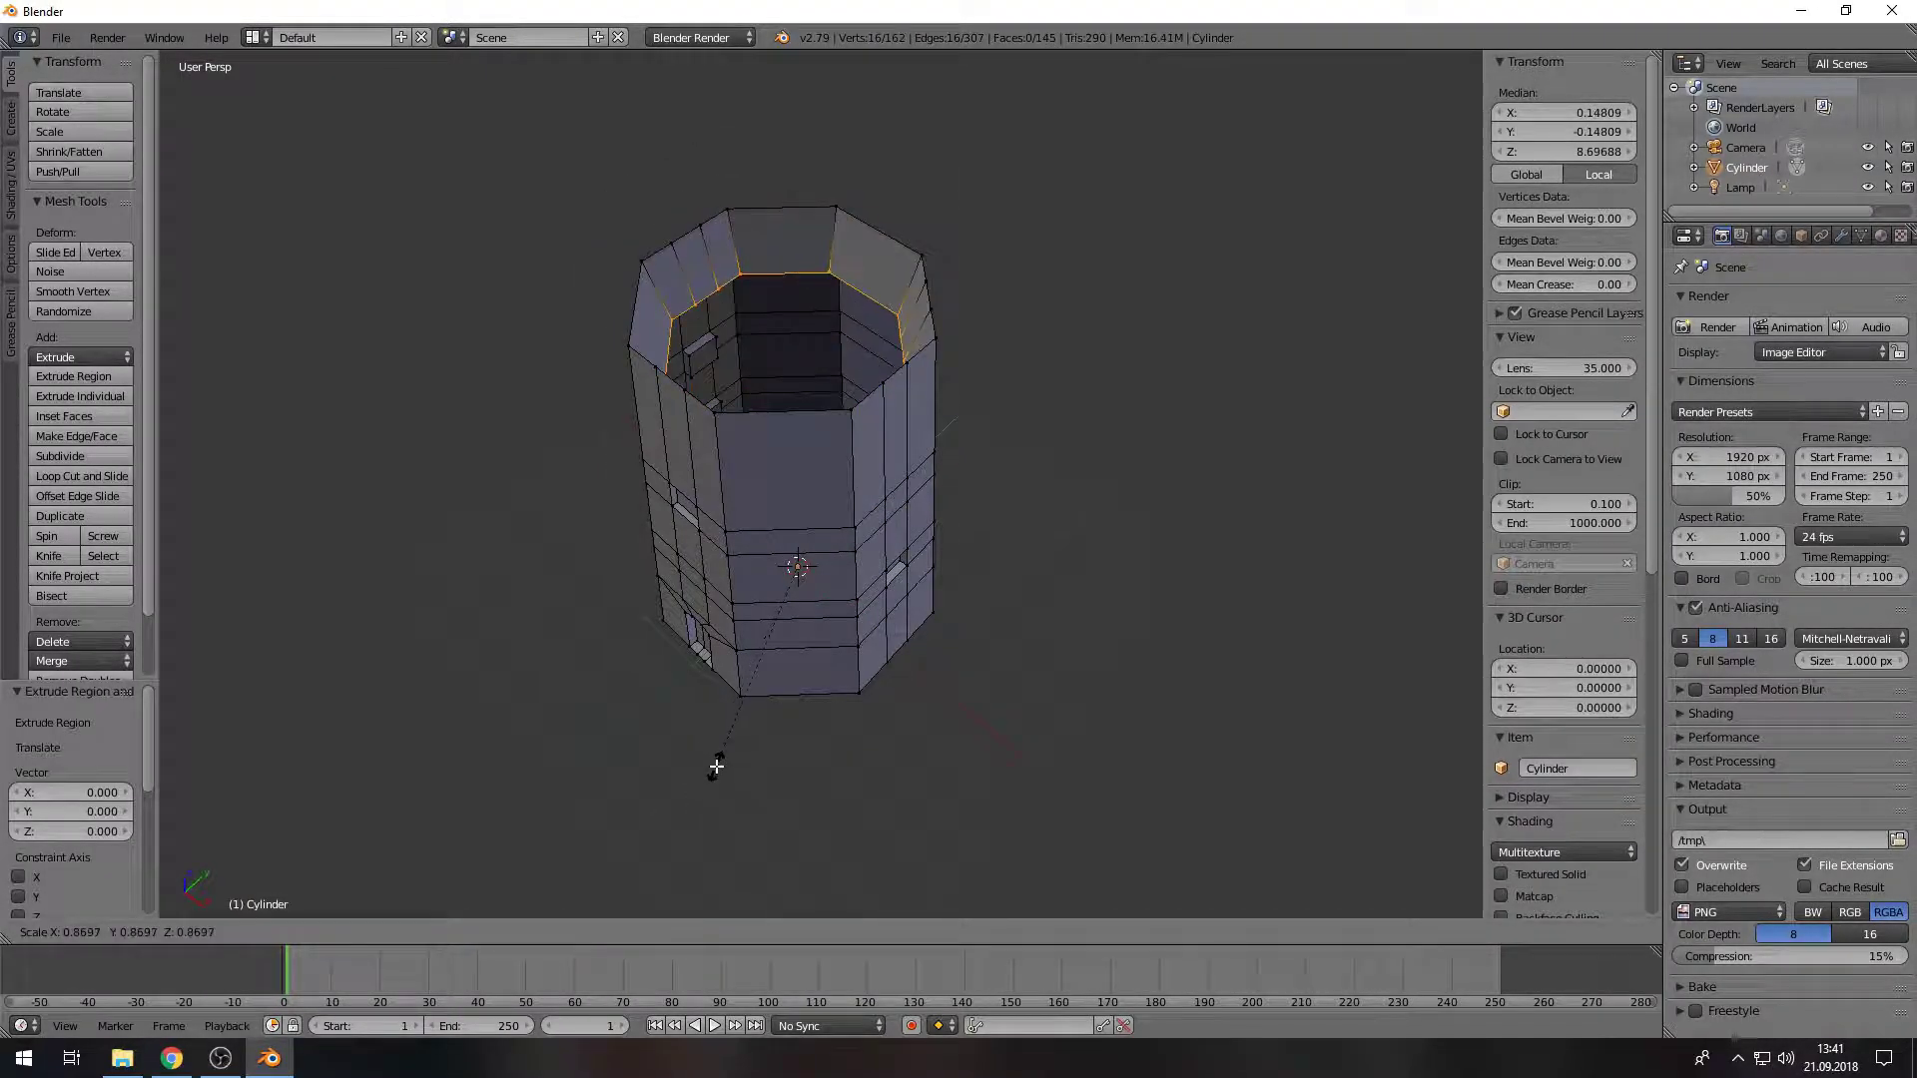
{"action": "left_click", "coordinate": [941, 651]}
{"action": "mouse_move", "coordinate": [942, 651]}
{"action": "middle_mouse_down"}
{"action": "mouse_move", "coordinate": [1031, 651]}
{"action": "mouse_move", "coordinate": [963, 634]}
{"action": "middle_mouse_up"}
Step: Add a cube above the tower, enlarge it, and apply its scale and location
{"action": "key", "text": "Tab"}
{"action": "key", "text": "shift+a"}
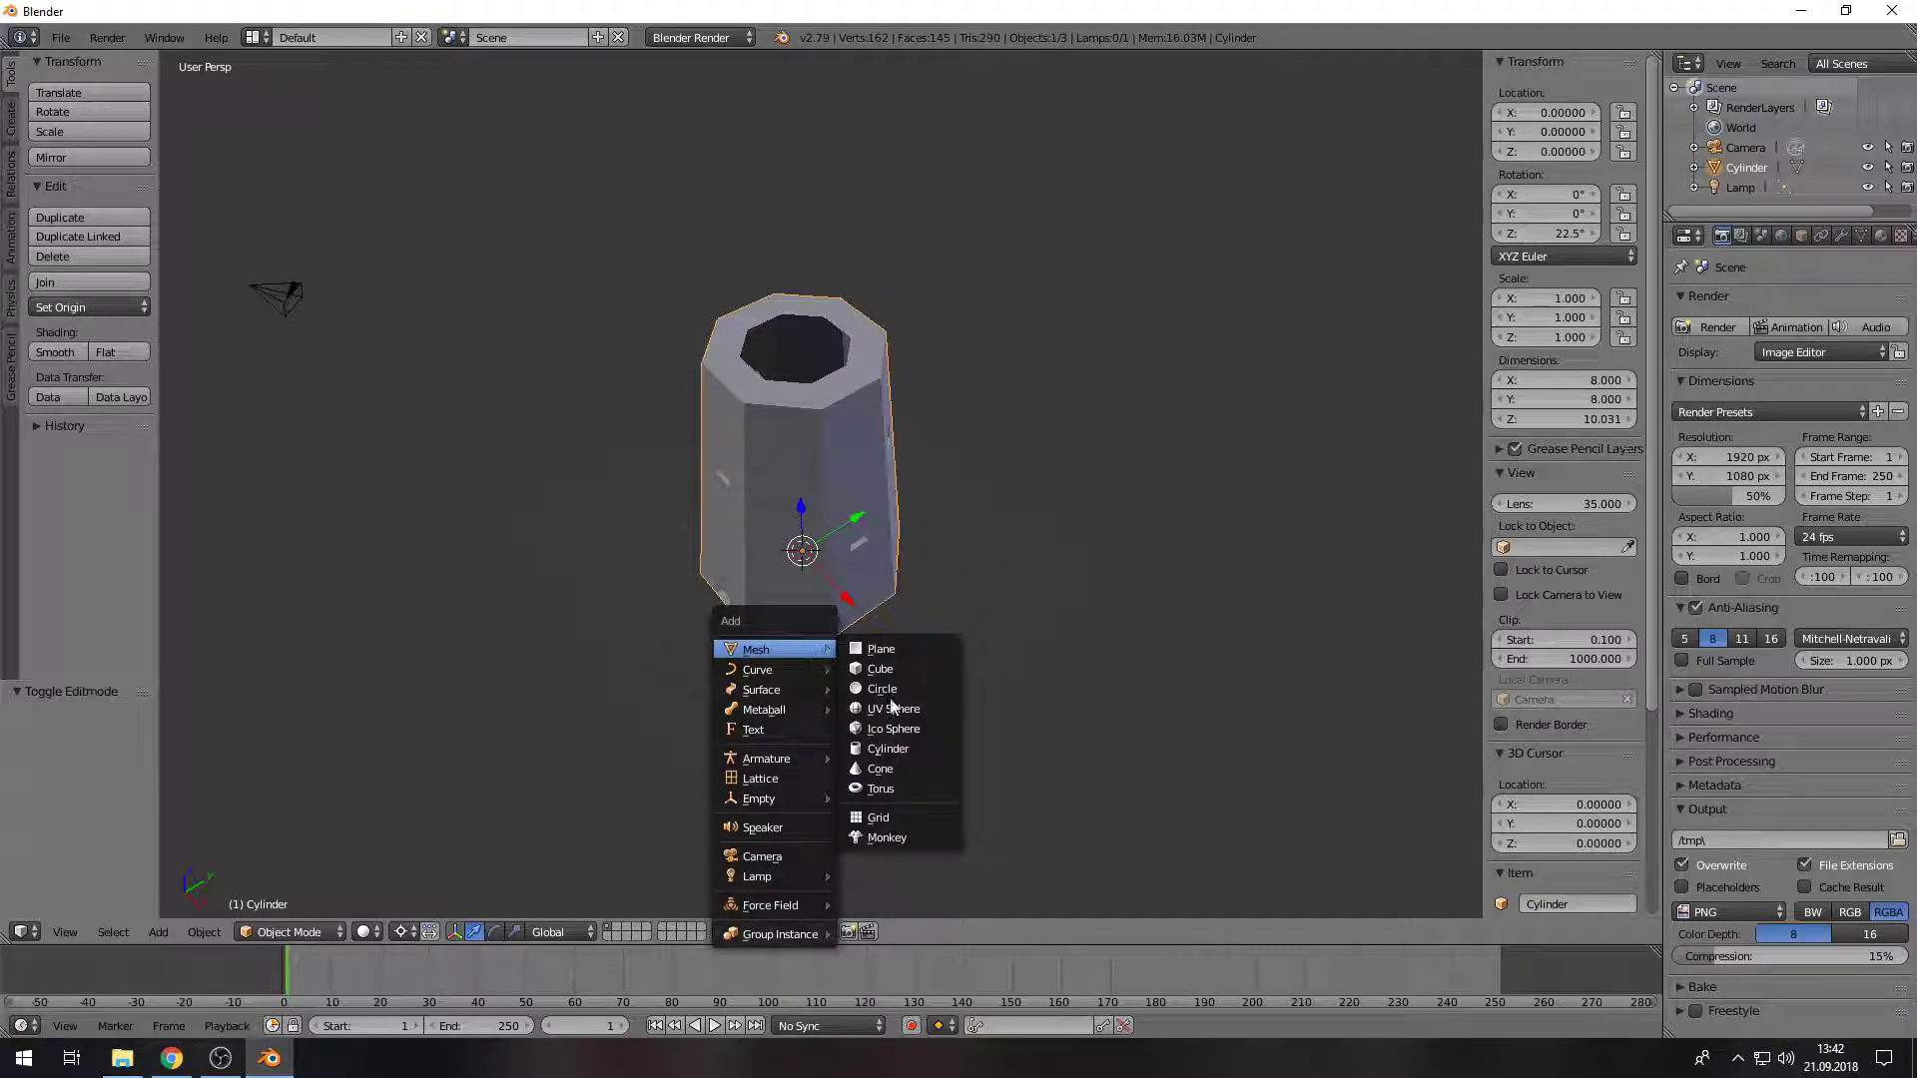
{"action": "left_click", "coordinate": [880, 668]}
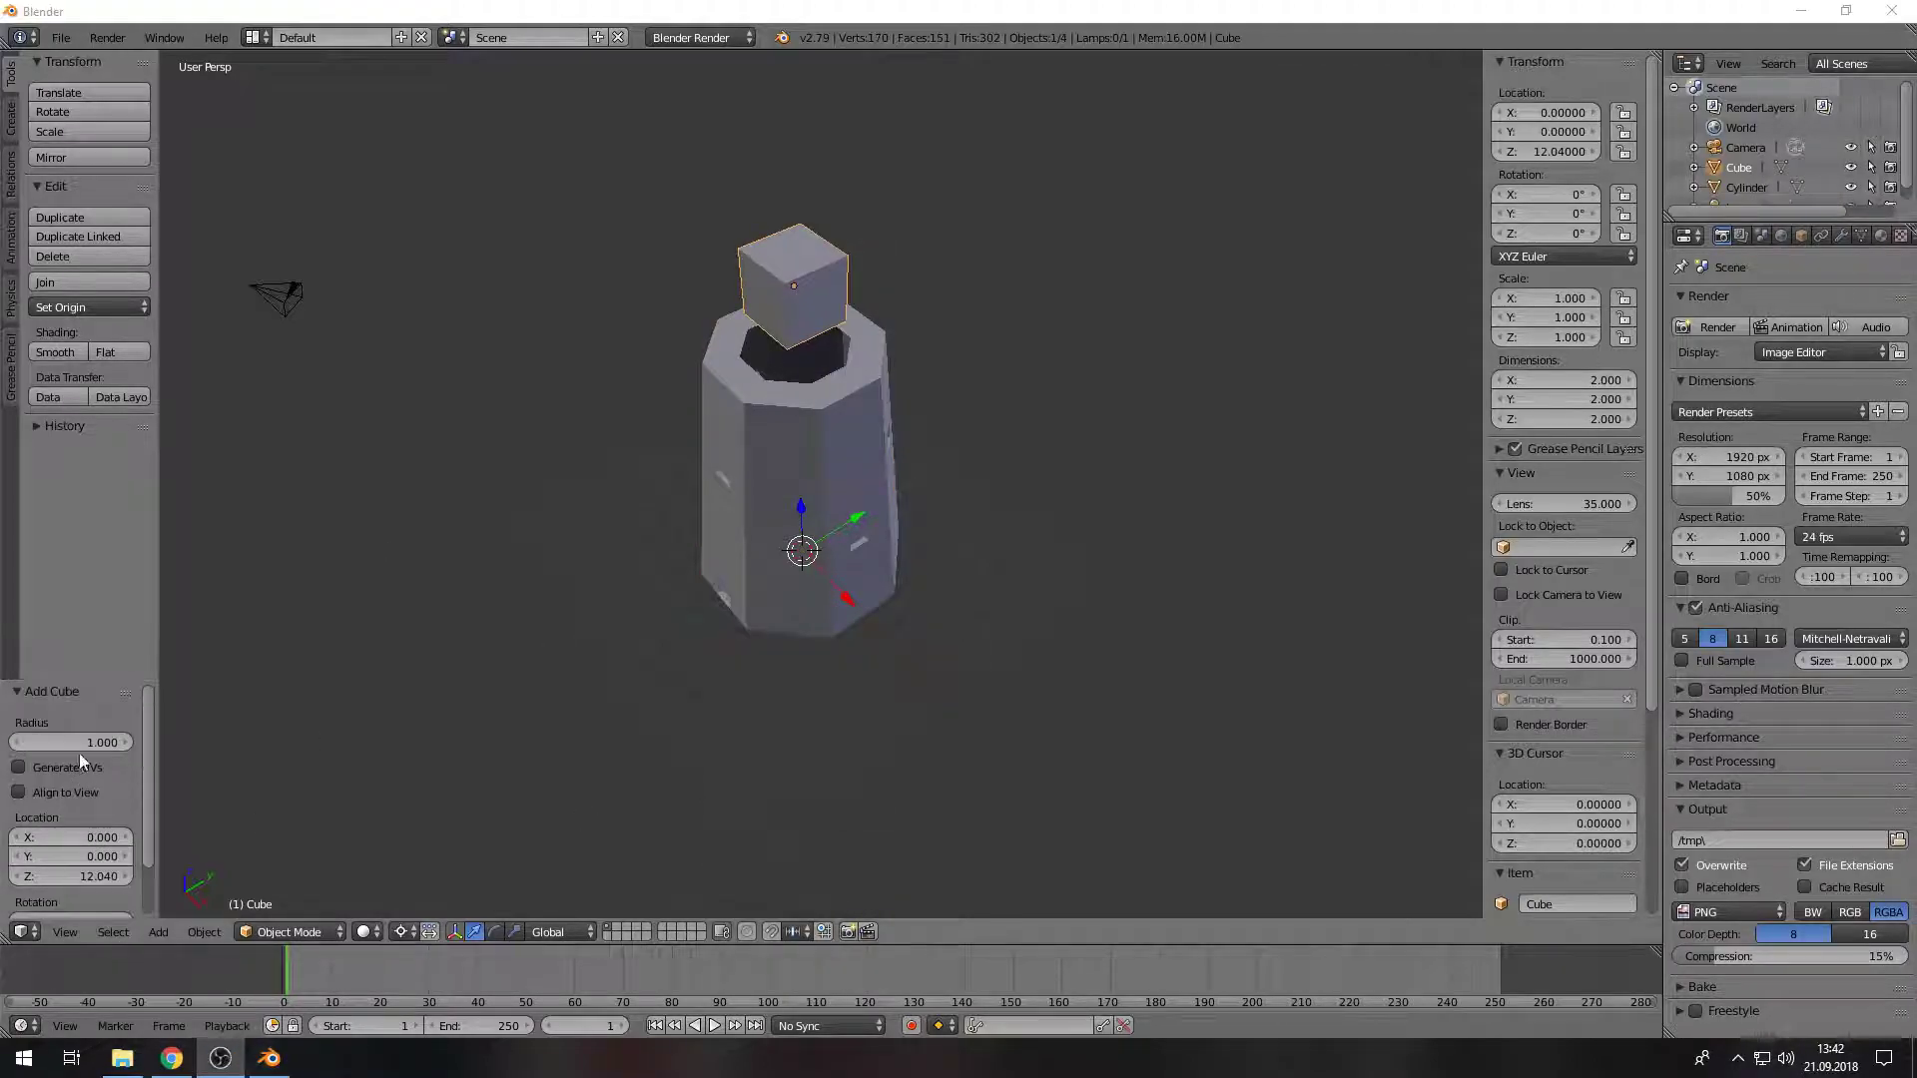
{"action": "left_click_drag", "start_coordinate": [80, 748], "coordinate": [422, 661]}
{"action": "key", "text": "ctrl+a"}
{"action": "left_click", "coordinate": [994, 491]}
{"action": "key", "text": "n"}
{"action": "left_click", "coordinate": [1842, 235]}
Step: Round the cube into a sphere with a Subdivision Surface modifier at level 2
{"action": "left_click", "coordinate": [1794, 303]}
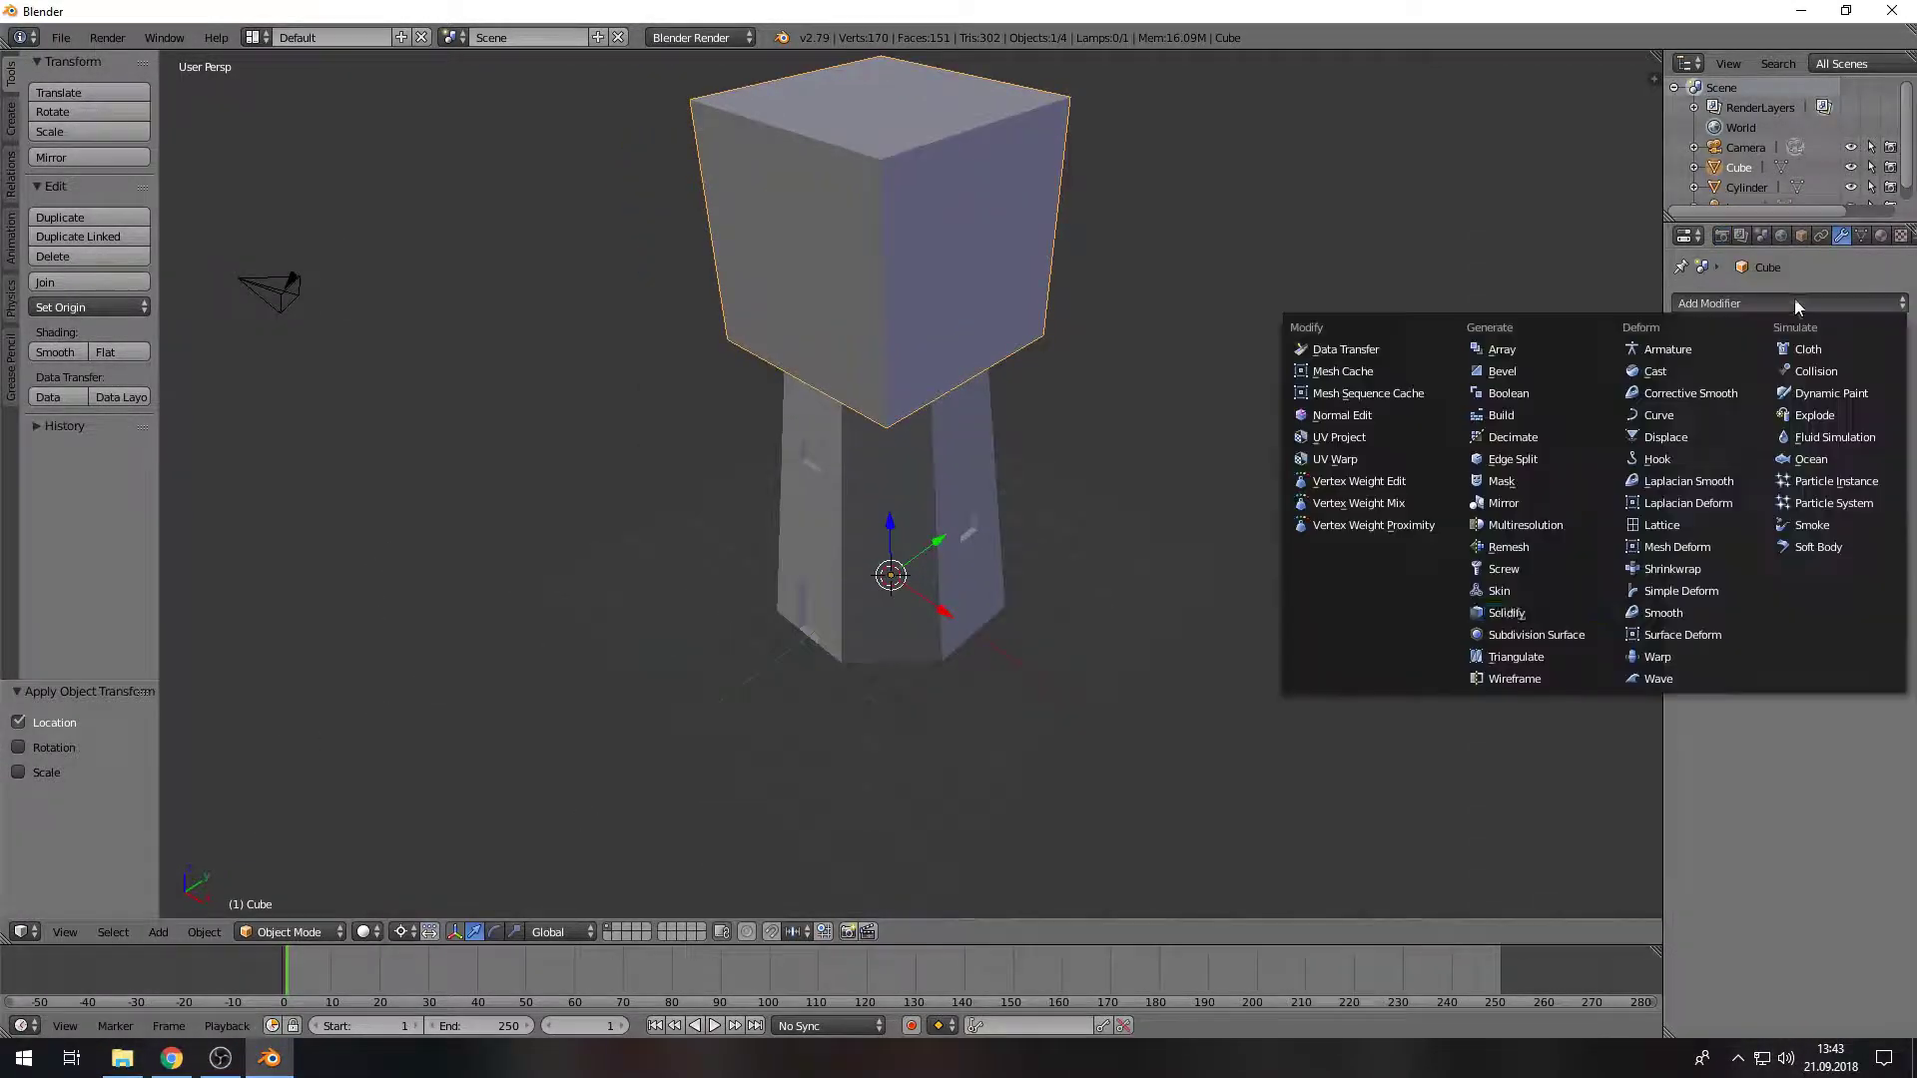
{"action": "left_click", "coordinate": [1537, 635]}
{"action": "left_click_drag", "start_coordinate": [1732, 435], "coordinate": [1757, 458]}
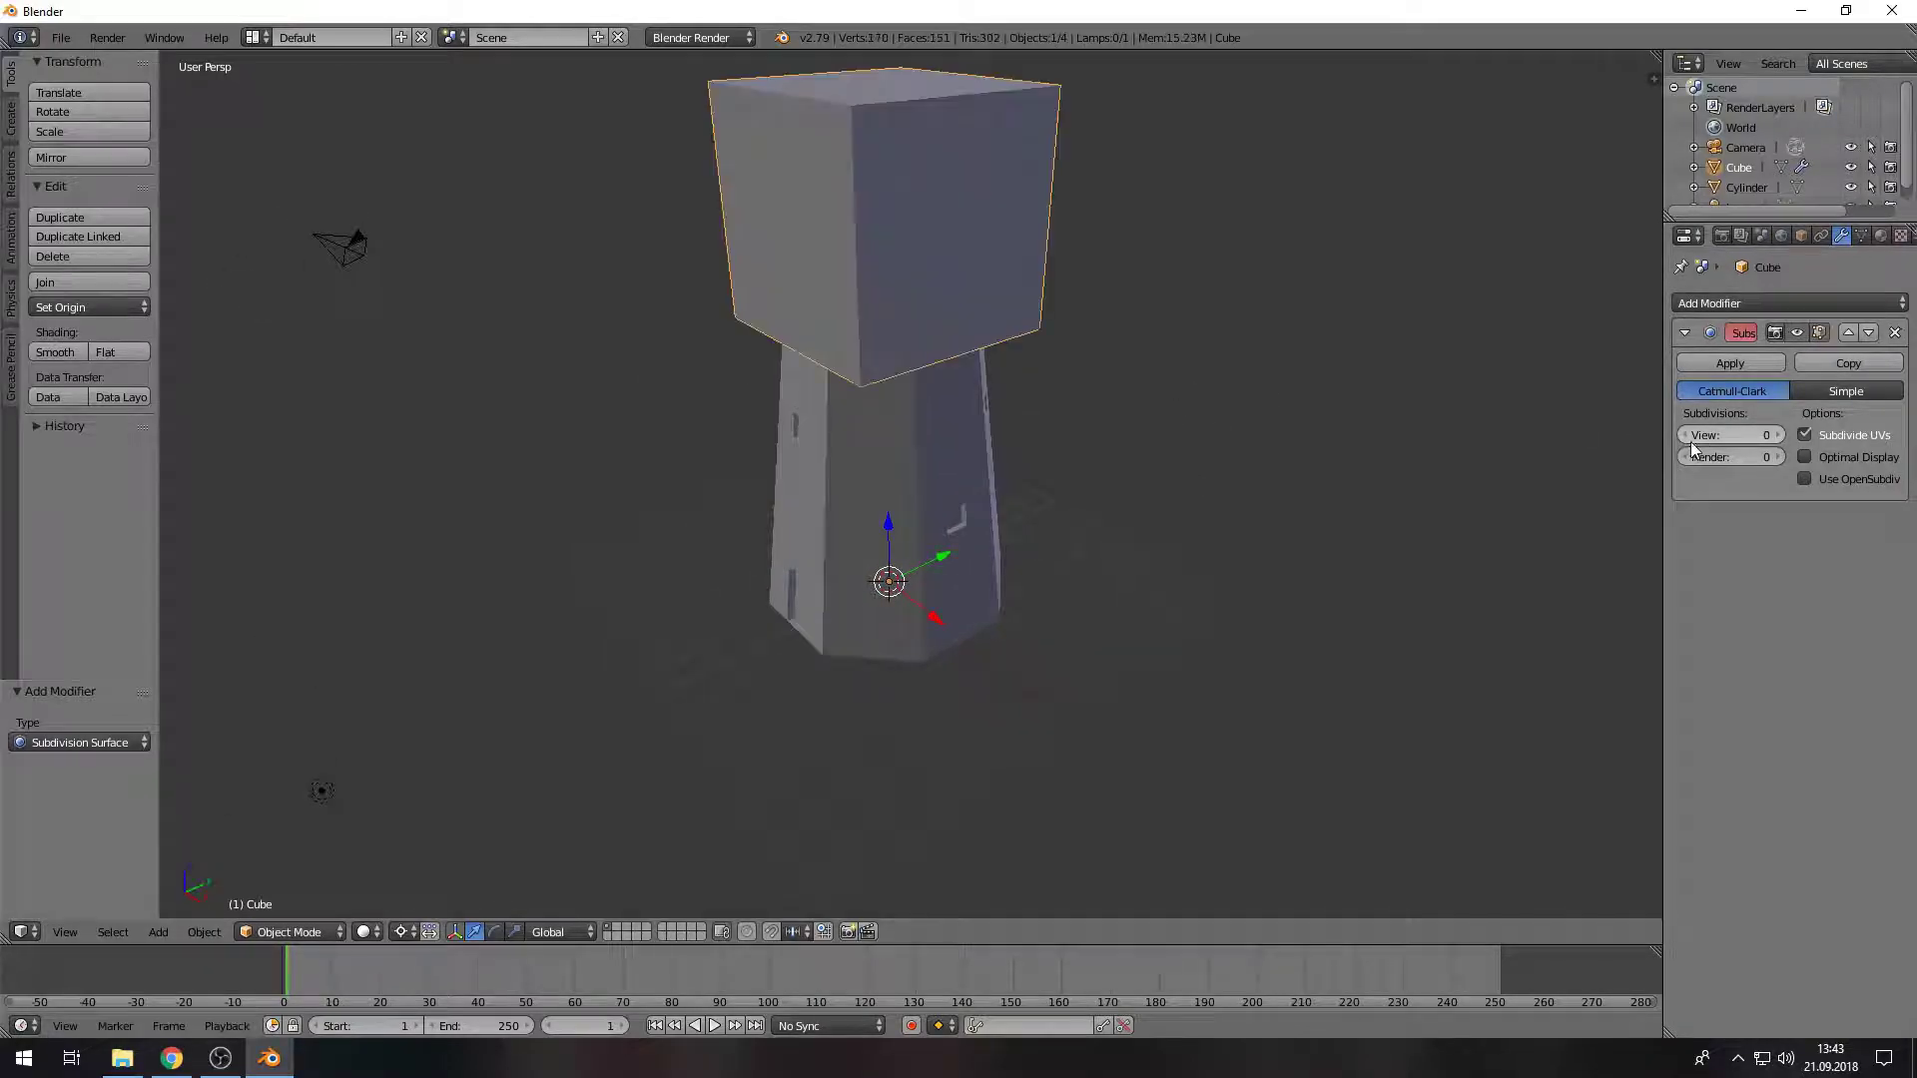
{"action": "middle_click_drag", "start_coordinate": [1400, 435], "coordinate": [1108, 310]}
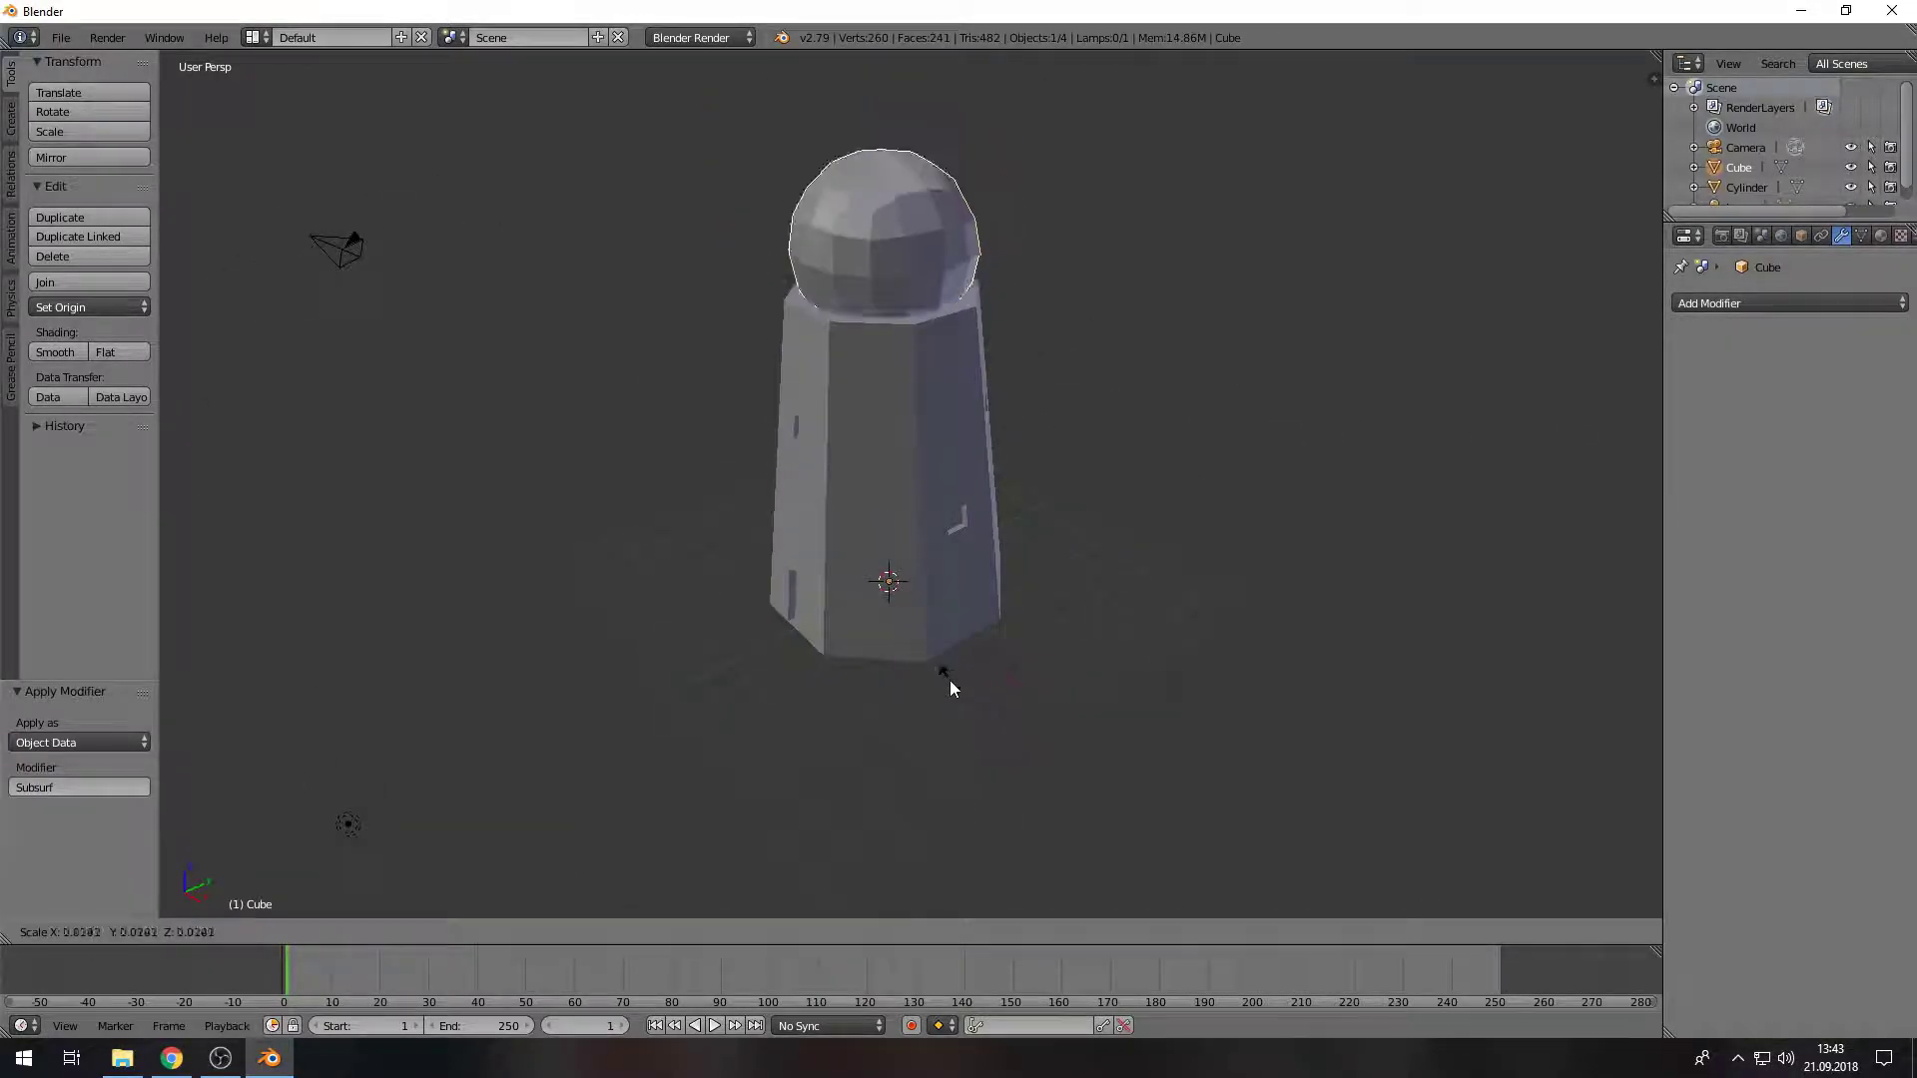
Step: Delete the sphere's lower half in Edit Mode, leaving a dome
{"action": "key", "text": "Tab"}
{"action": "key", "text": "x"}
{"action": "left_click", "coordinate": [866, 308]}
{"action": "key", "text": "z"}
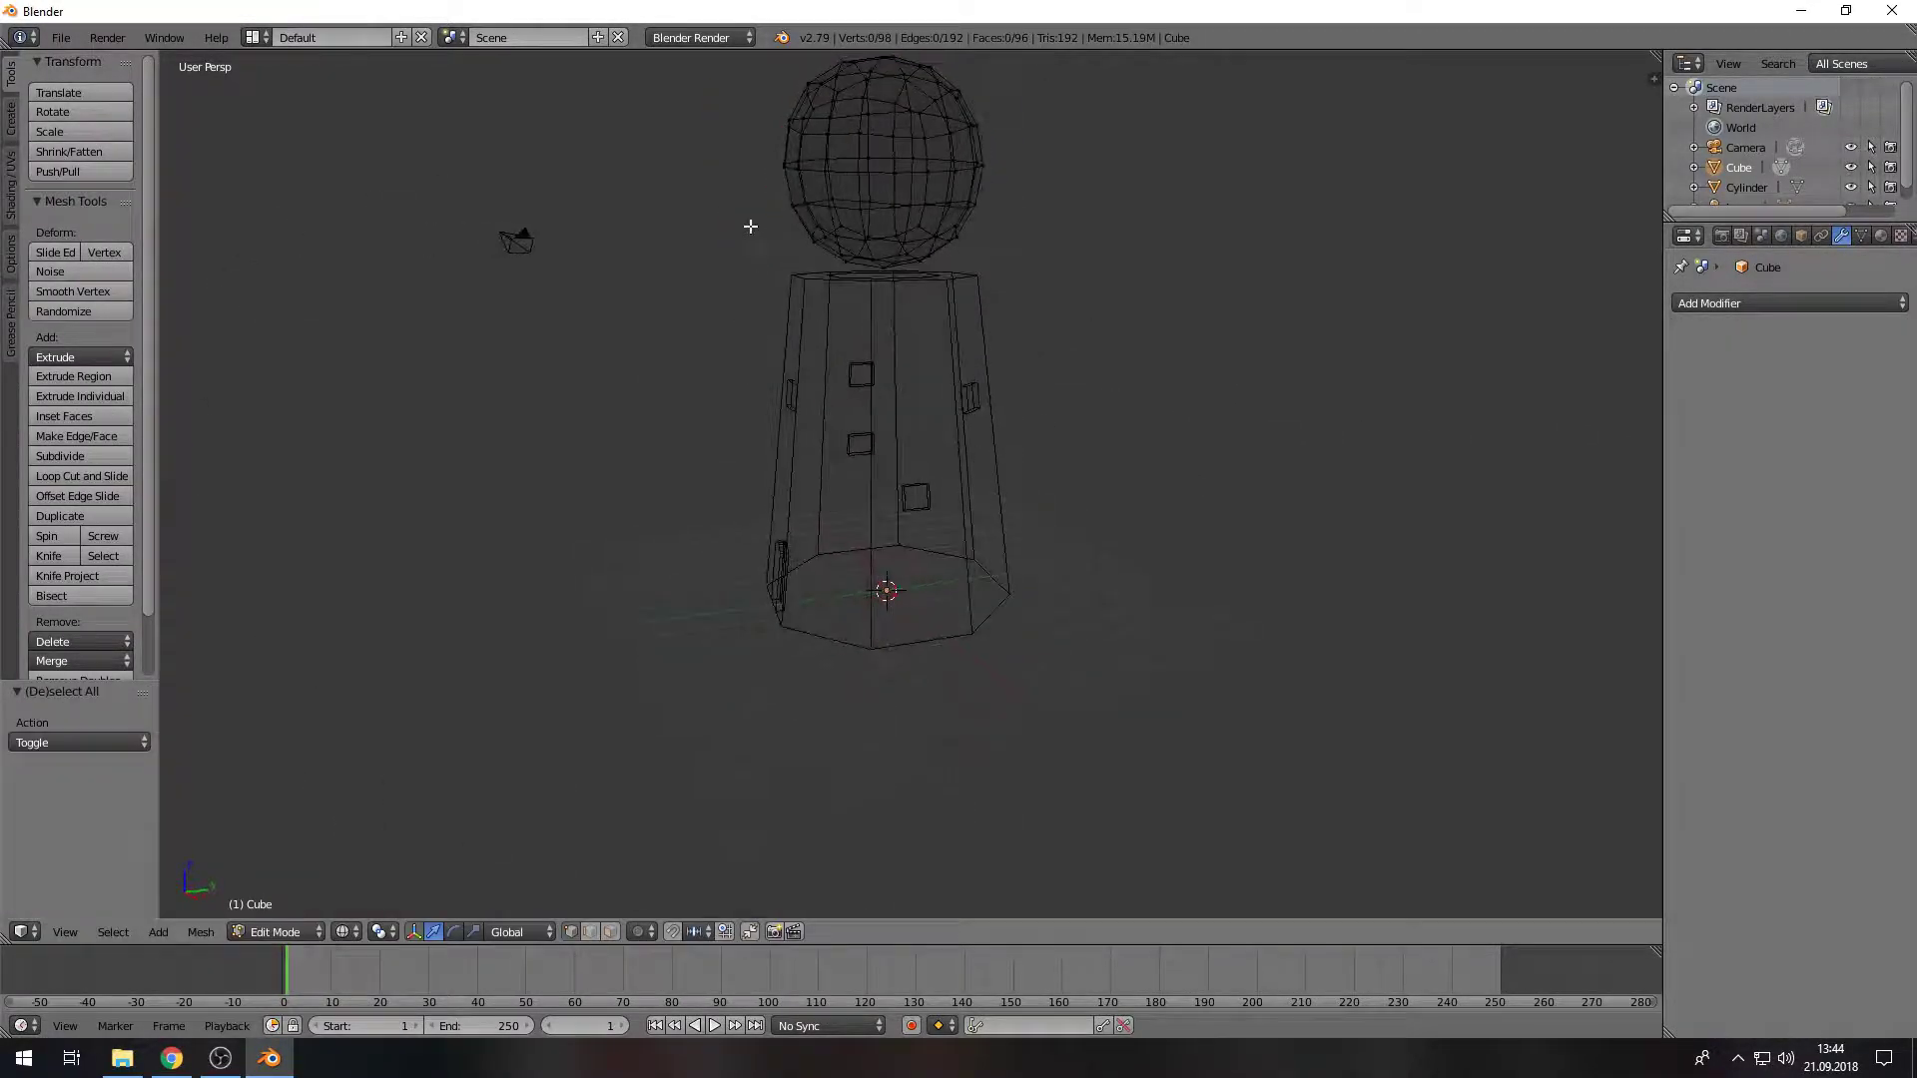
{"action": "mouse_move", "coordinate": [866, 308]}
{"action": "middle_mouse_down"}
{"action": "mouse_move", "coordinate": [827, 218]}
{"action": "mouse_move", "coordinate": [965, 482]}
{"action": "middle_mouse_up"}
{"action": "key", "text": "z"}
{"action": "key", "text": "Tab"}
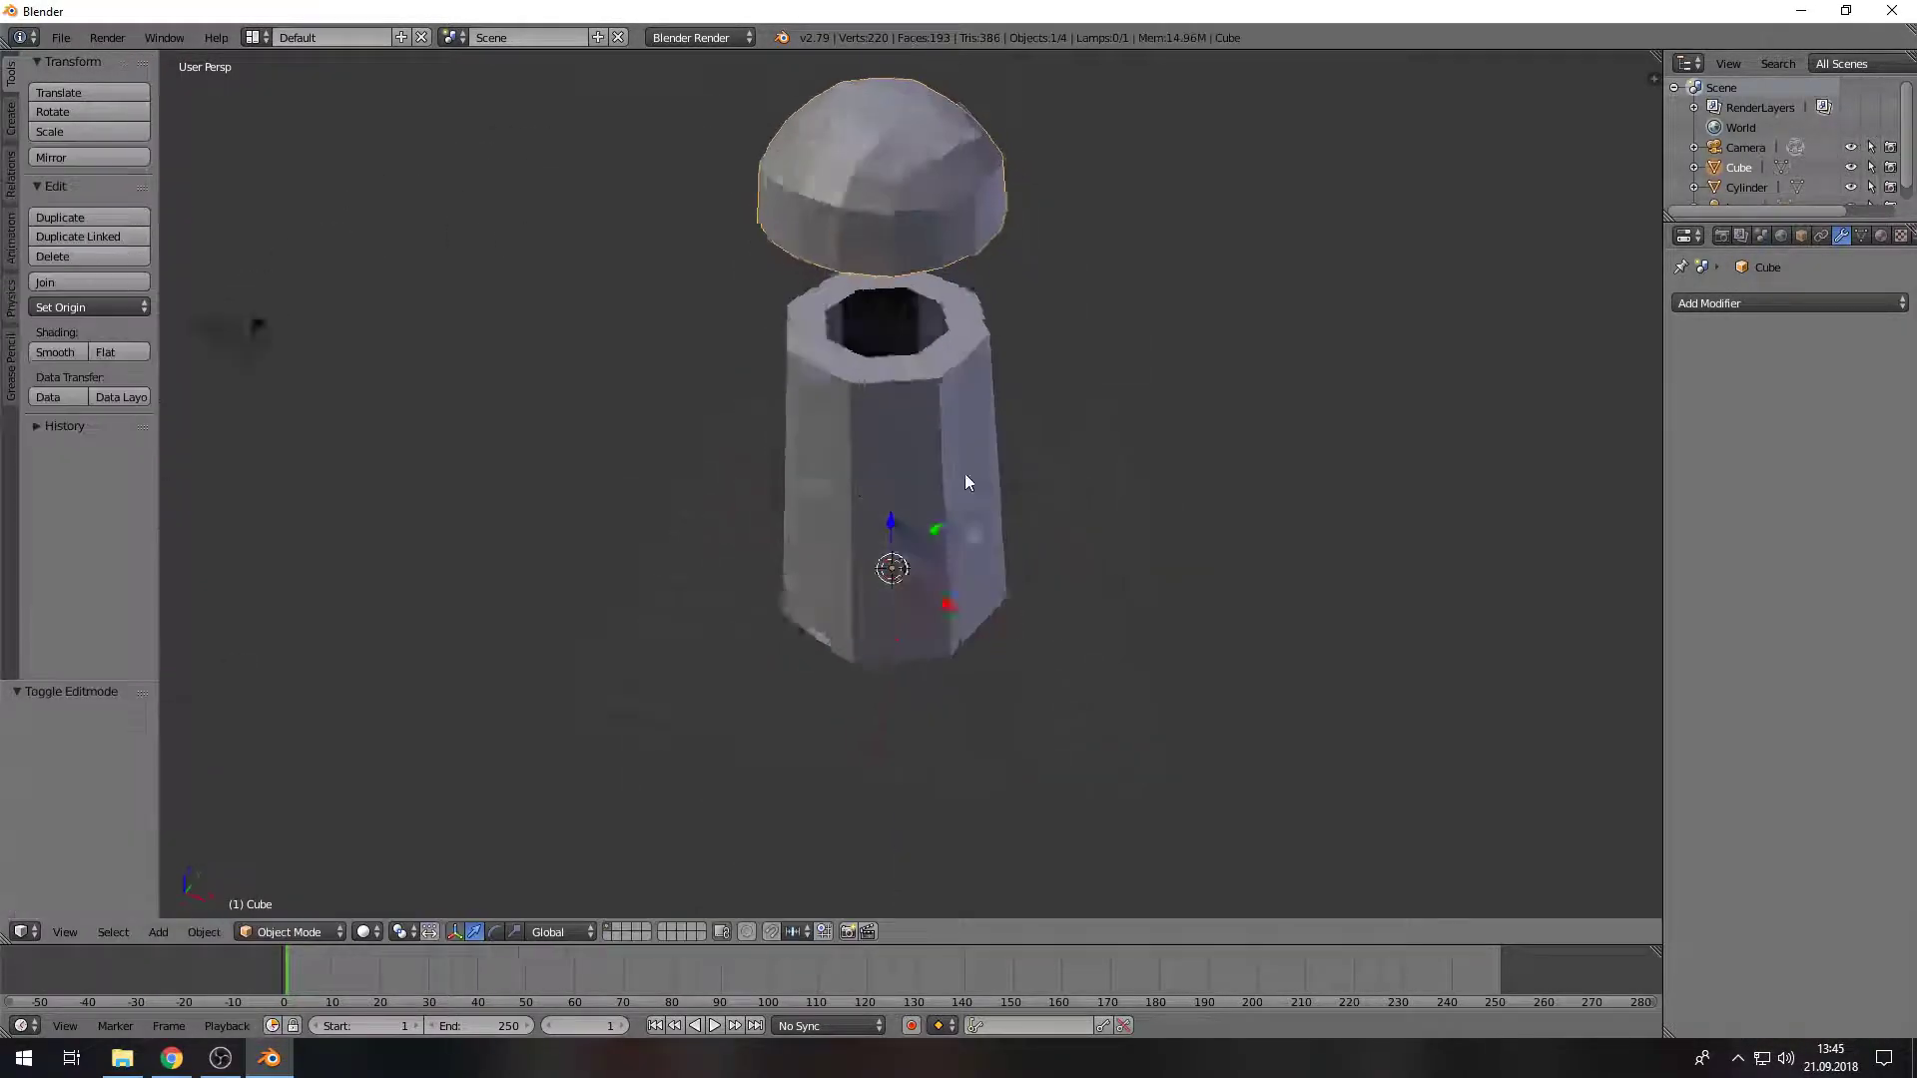
Step: Replace the half-sphere with a 16-sided, radius-3 cylinder lifted above the tower
{"action": "key", "text": "Delete"}
{"action": "key", "text": "shift+a"}
{"action": "left_click", "coordinate": [993, 612]}
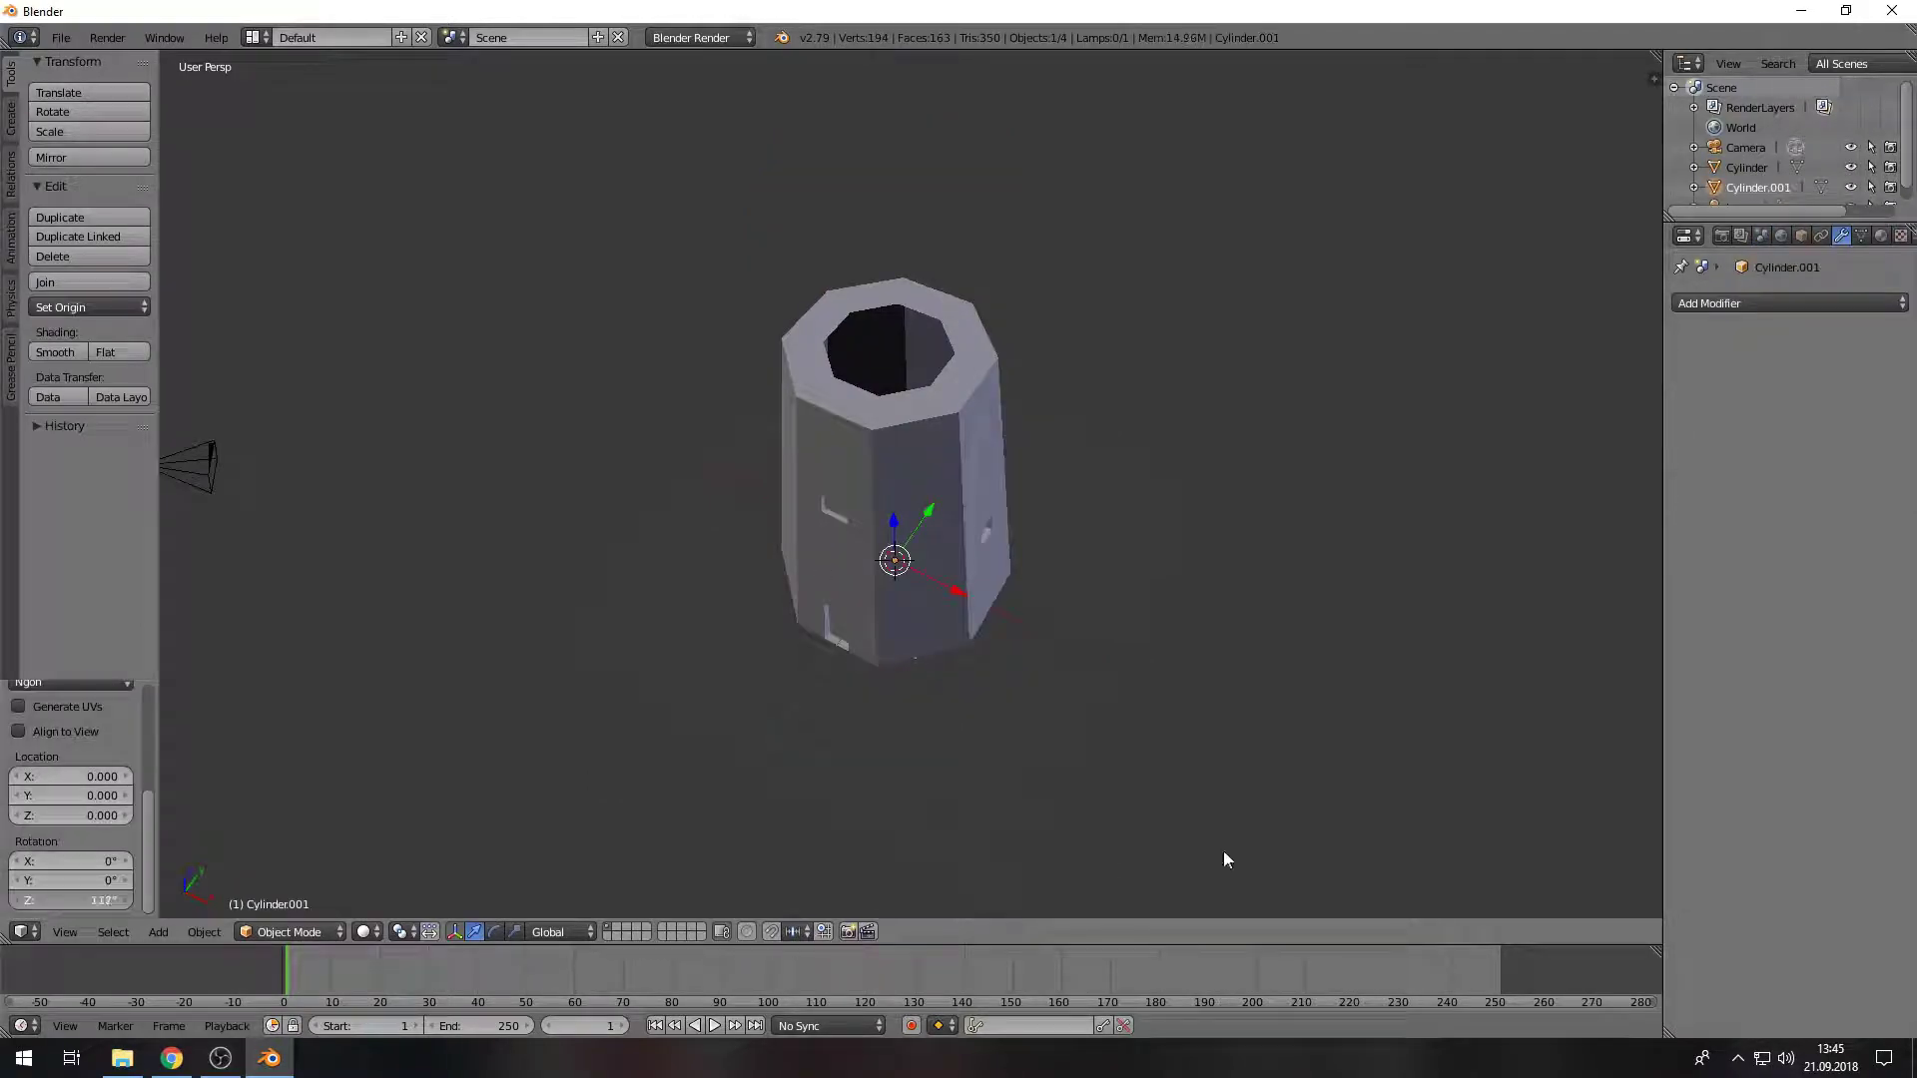
{"action": "scroll", "coordinate": [52, 814], "scroll_direction": "up", "scroll_amount": 3}
{"action": "middle_click_drag", "start_coordinate": [649, 601], "coordinate": [697, 639]}
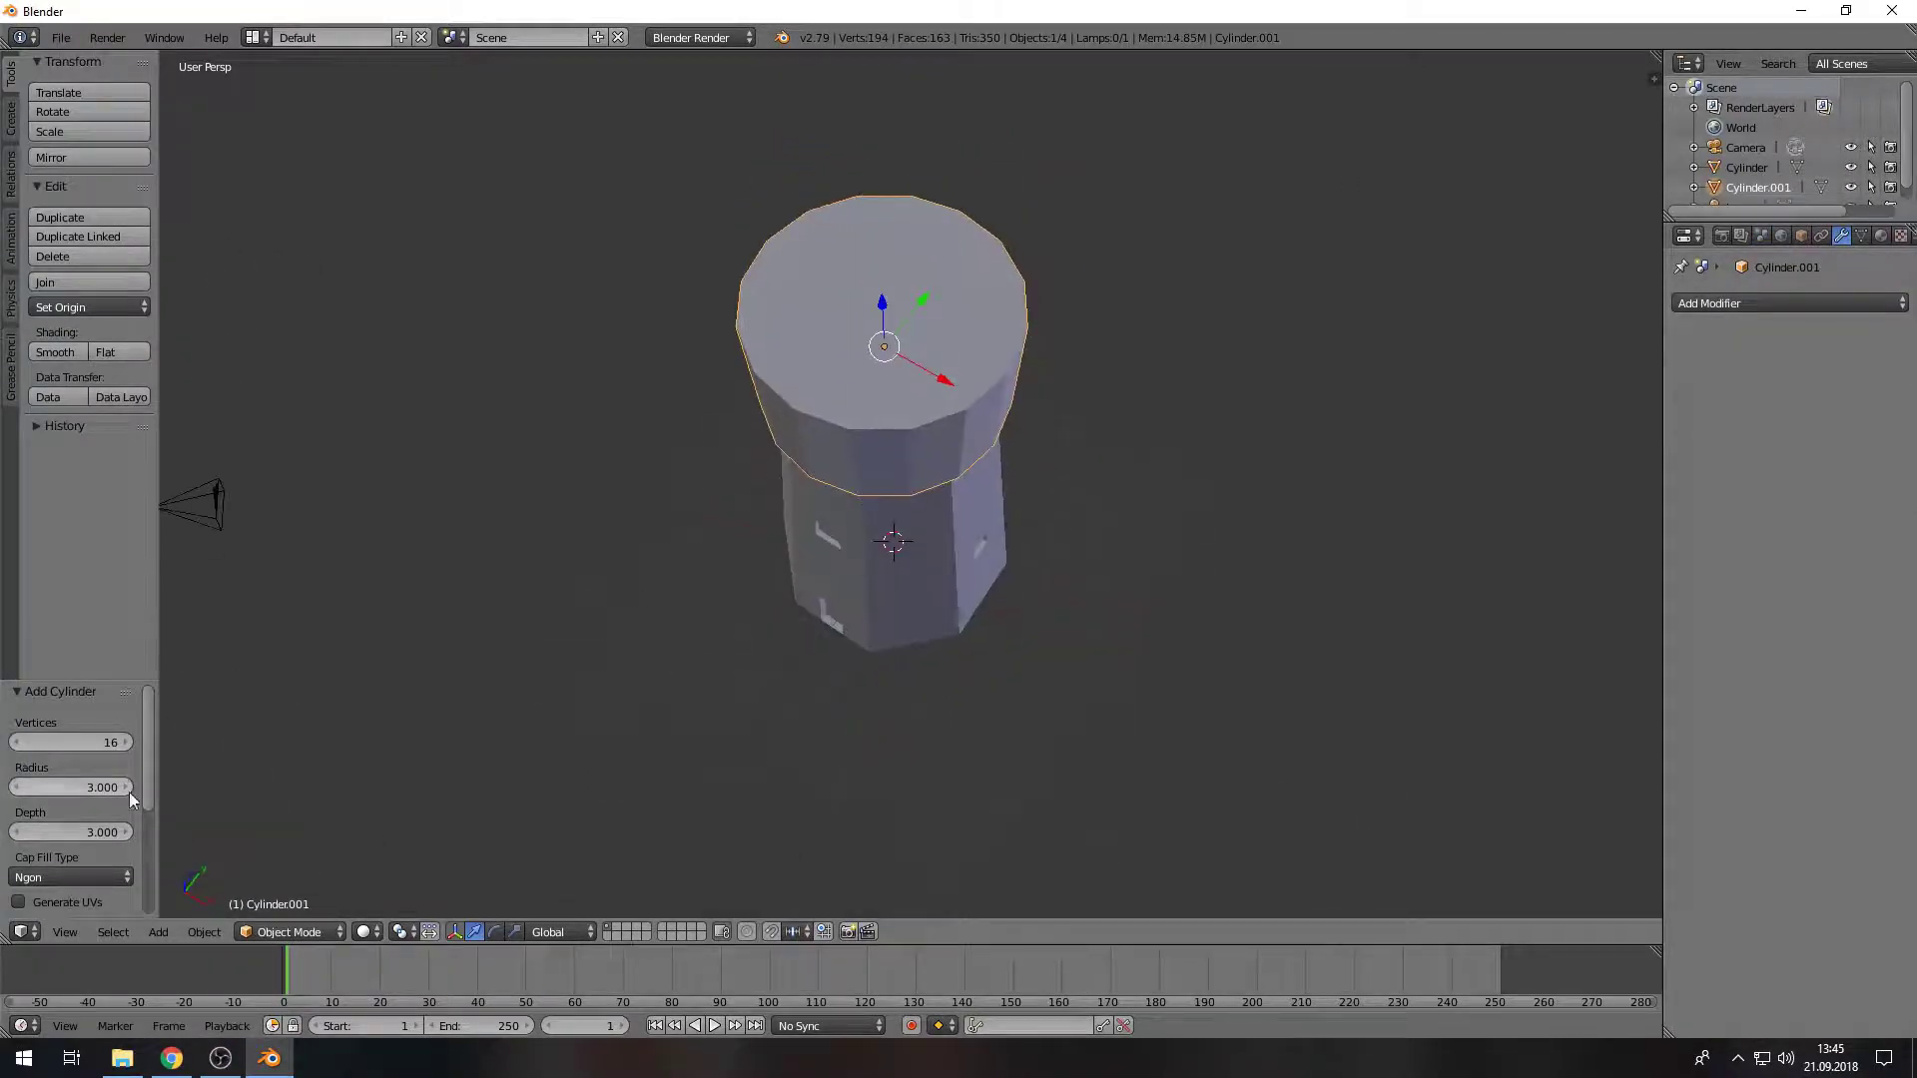
{"action": "mouse_move", "coordinate": [449, 779]}
{"action": "middle_mouse_down"}
{"action": "mouse_move", "coordinate": [792, 639]}
{"action": "mouse_move", "coordinate": [864, 340]}
{"action": "middle_mouse_up"}
{"action": "key", "text": "n"}
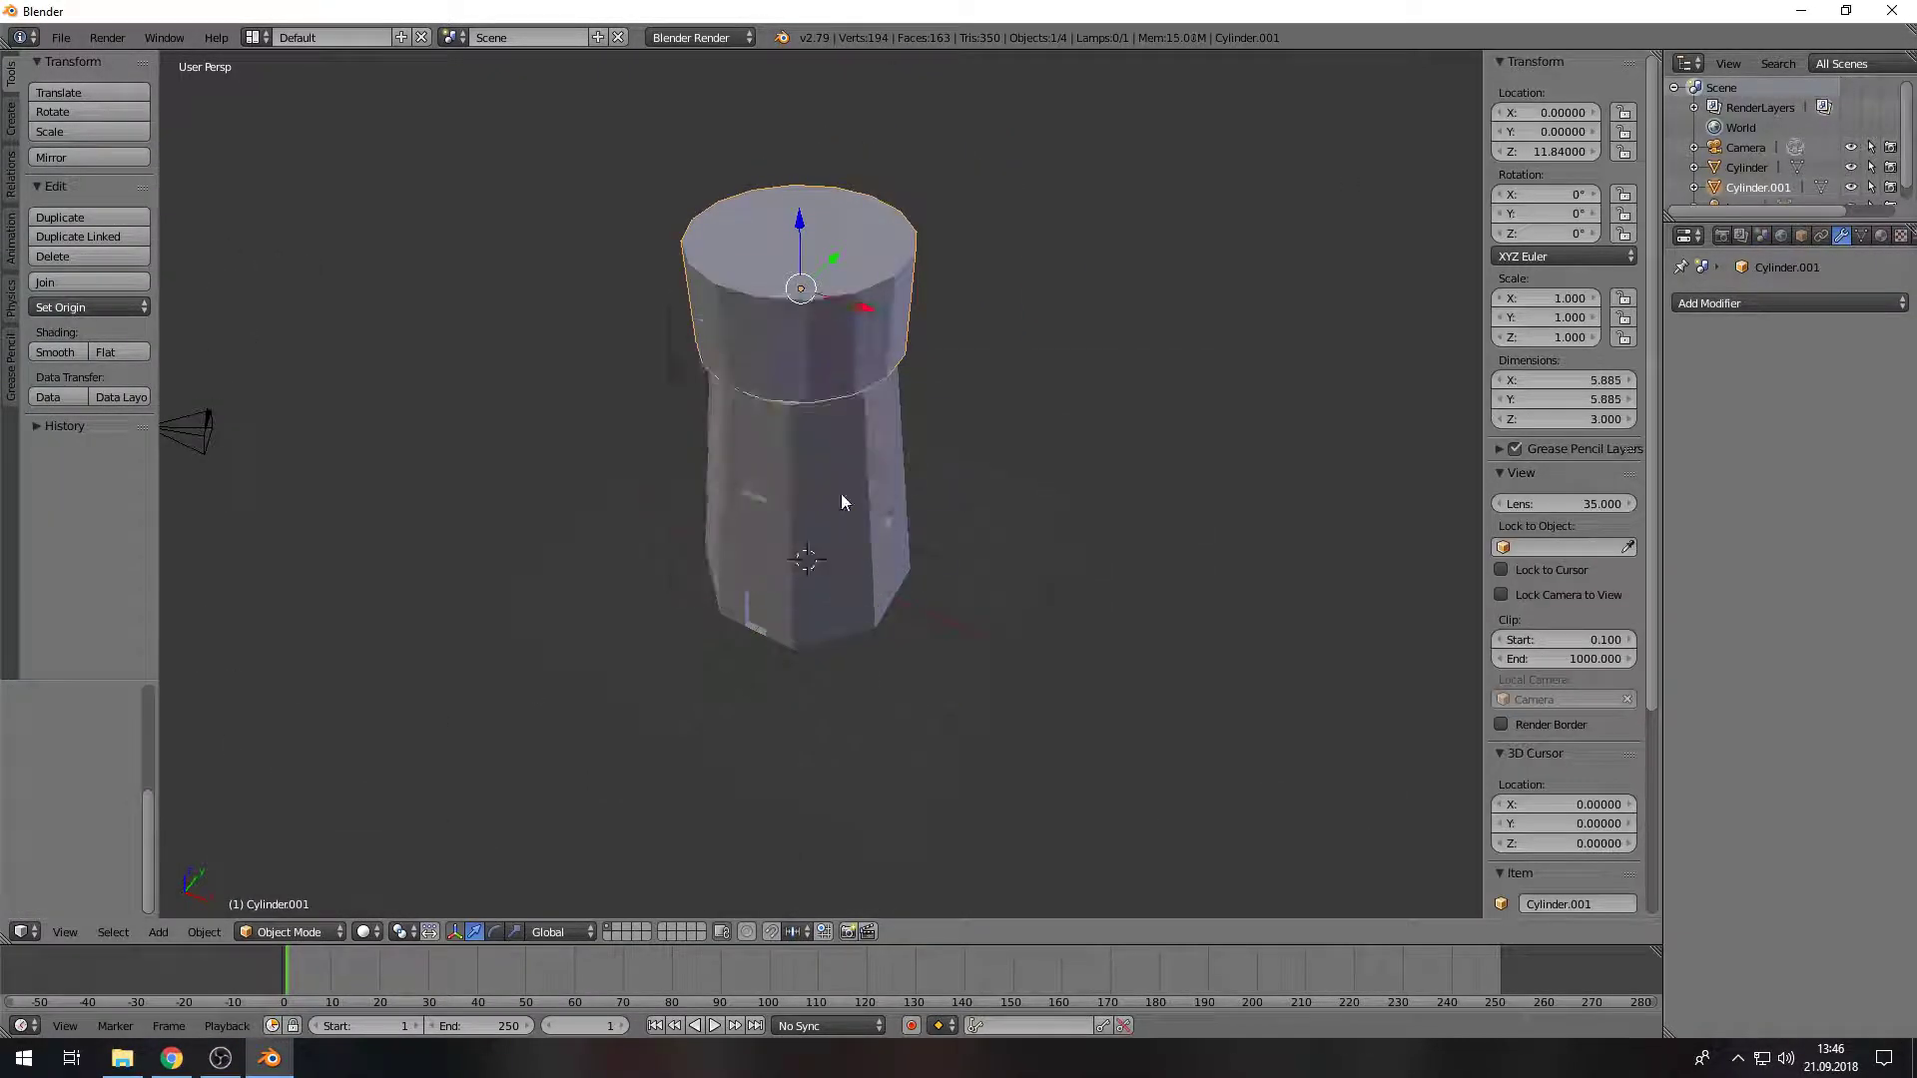
{"action": "key", "text": "g"}
{"action": "key", "text": "z"}
{"action": "mouse_move", "coordinate": [840, 494]}
{"action": "middle_mouse_down"}
{"action": "mouse_move", "coordinate": [798, 149]}
{"action": "mouse_move", "coordinate": [788, 300]}
{"action": "mouse_move", "coordinate": [778, 149]}
{"action": "mouse_move", "coordinate": [775, 274]}
{"action": "middle_mouse_up"}
{"action": "left_click", "coordinate": [798, 122]}
Step: Add loop cuts around the cap, taper its top face, and apply its rotation
{"action": "key", "text": "Tab"}
{"action": "key", "text": "a"}
{"action": "left_click", "coordinate": [774, 274]}
{"action": "right_click", "coordinate": [794, 184]}
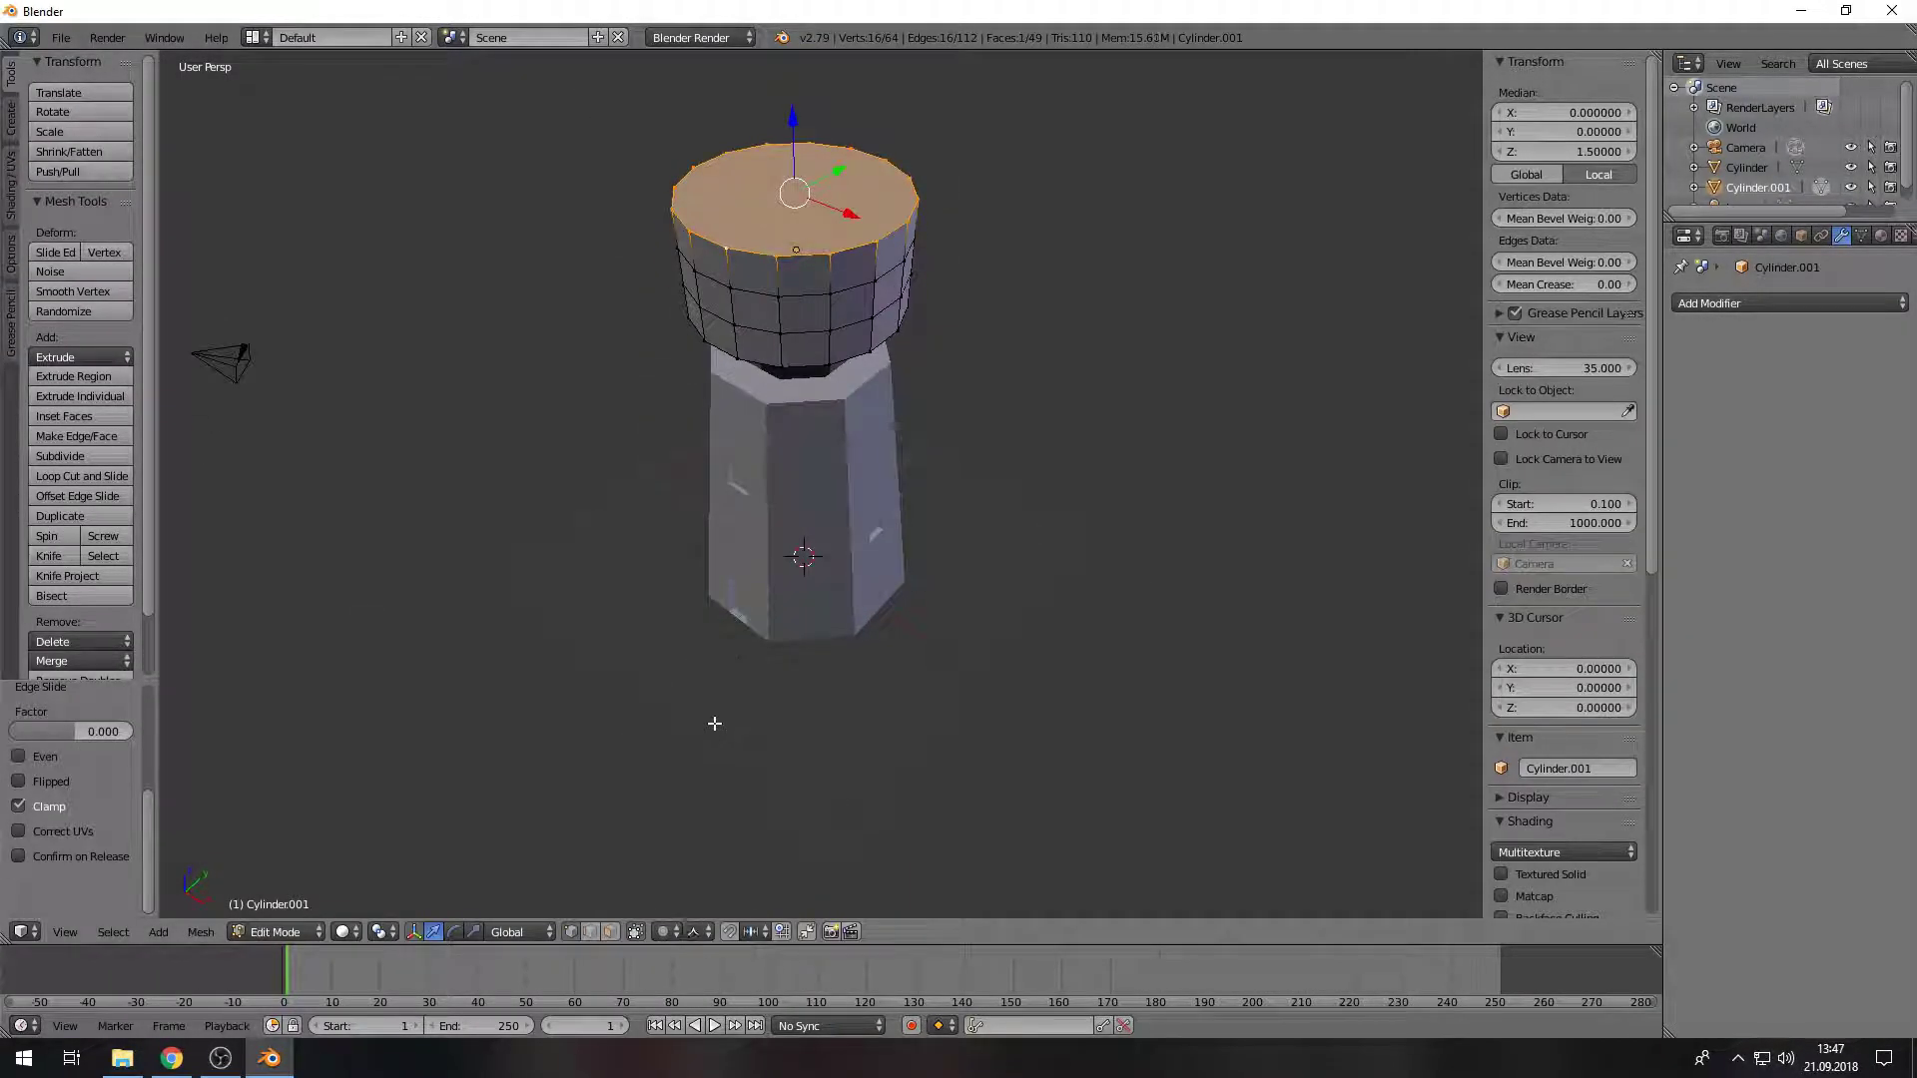
{"action": "key", "text": "Escape"}
{"action": "middle_click_drag", "start_coordinate": [671, 513], "coordinate": [798, 450]}
{"action": "right_click", "coordinate": [878, 215], "text": "alt"}
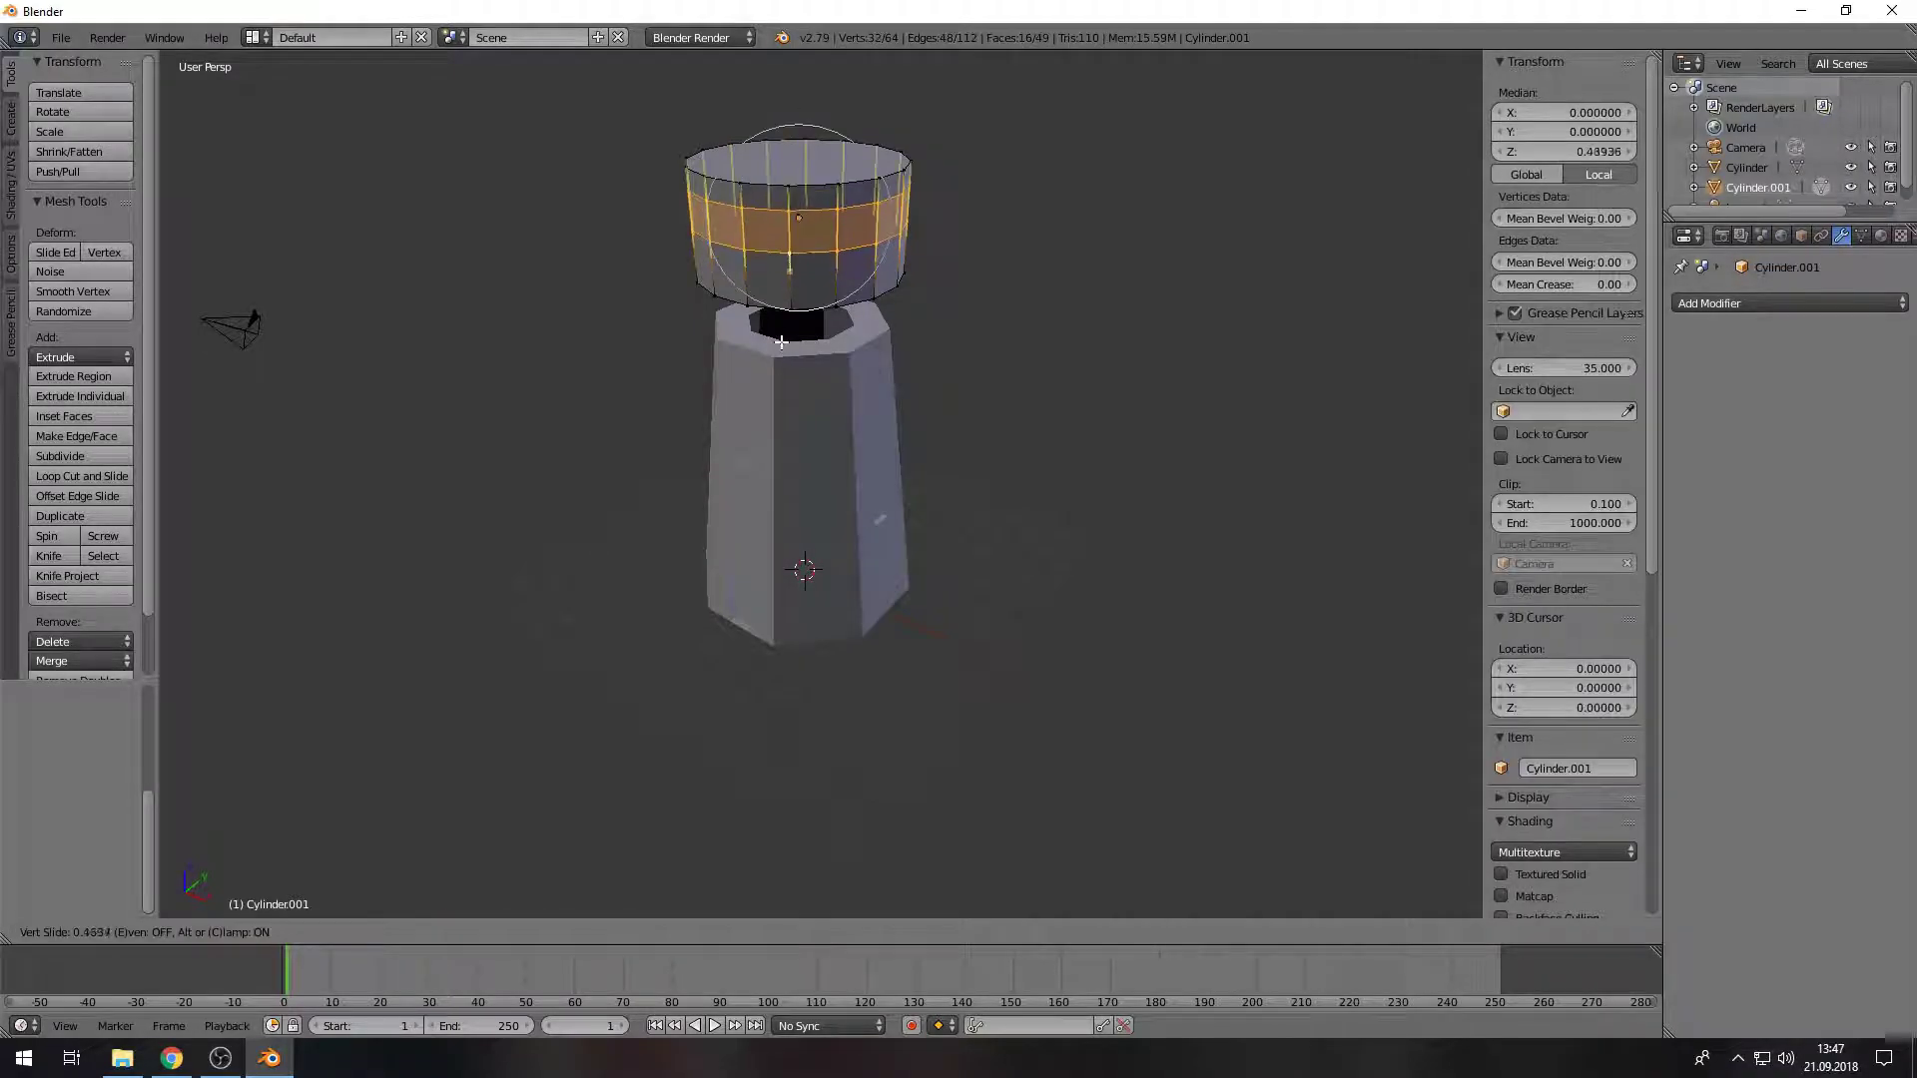
{"action": "mouse_move", "coordinate": [934, 367]}
{"action": "middle_mouse_down"}
{"action": "mouse_move", "coordinate": [776, 255]}
{"action": "mouse_move", "coordinate": [813, 200]}
{"action": "middle_mouse_up"}
{"action": "right_click", "coordinate": [776, 256]}
{"action": "left_click", "coordinate": [784, 210]}
{"action": "key", "text": "shift+s"}
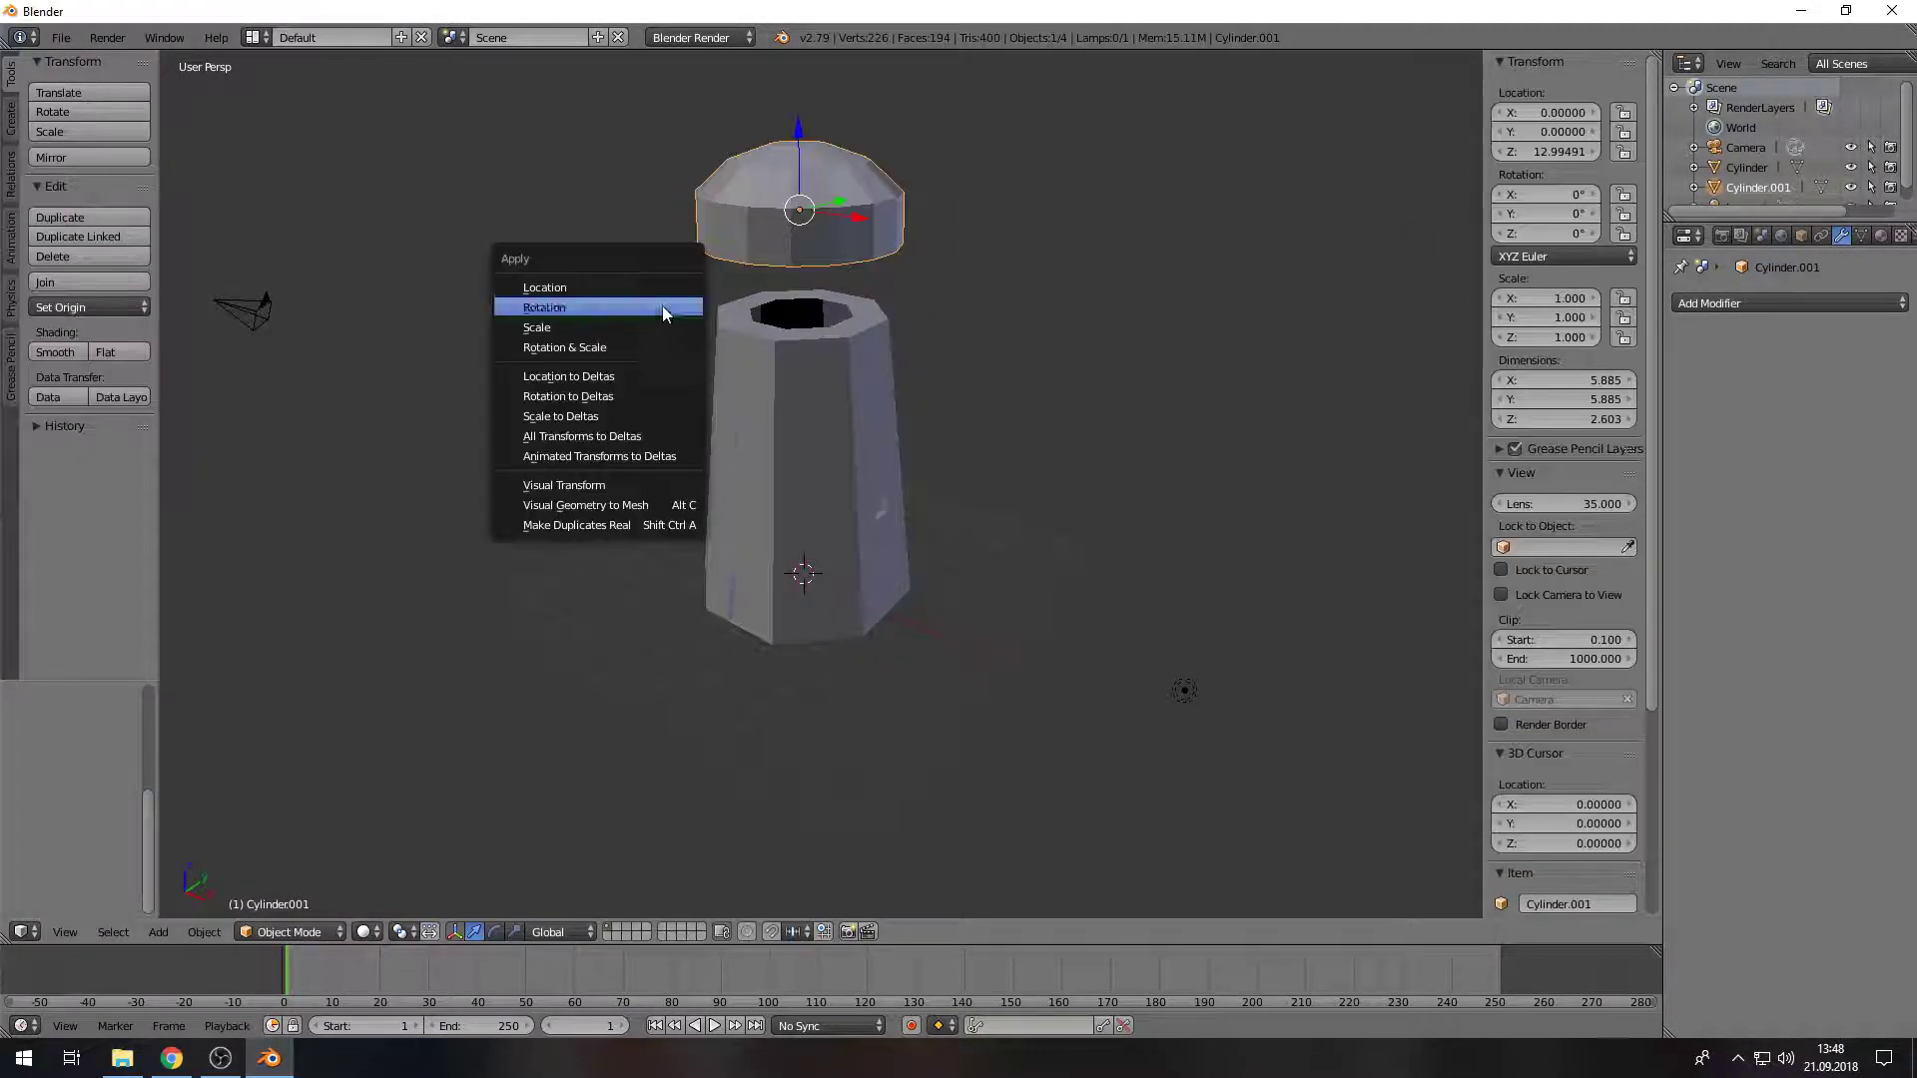
{"action": "left_click", "coordinate": [659, 304]}
Step: Select a side face on the cap's lower band and narrow it along X
{"action": "scroll", "coordinate": [737, 240], "scroll_direction": "up", "scroll_amount": 3}
{"action": "right_click", "coordinate": [737, 194], "text": "alt"}
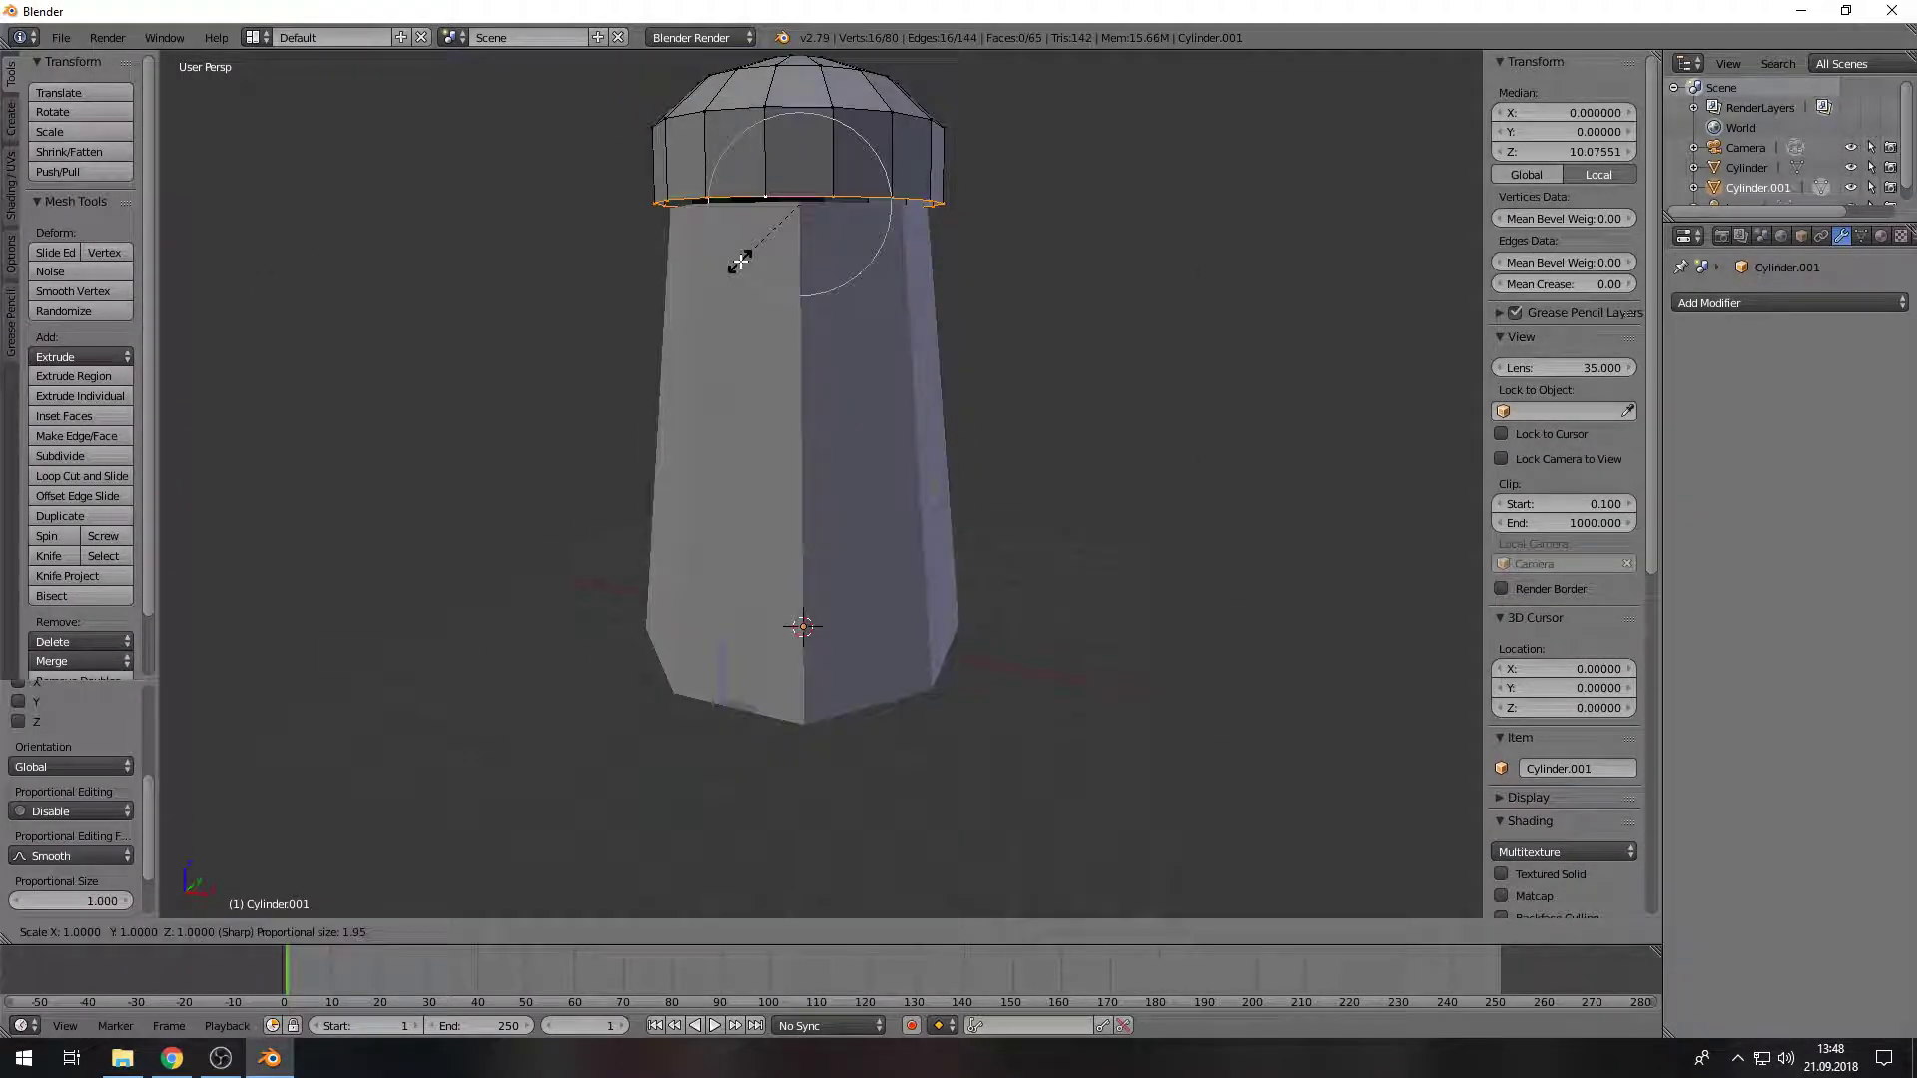
{"action": "scroll", "coordinate": [799, 415], "scroll_direction": "up", "scroll_amount": 5}
{"action": "scroll", "coordinate": [907, 500], "scroll_direction": "up", "scroll_amount": 3}
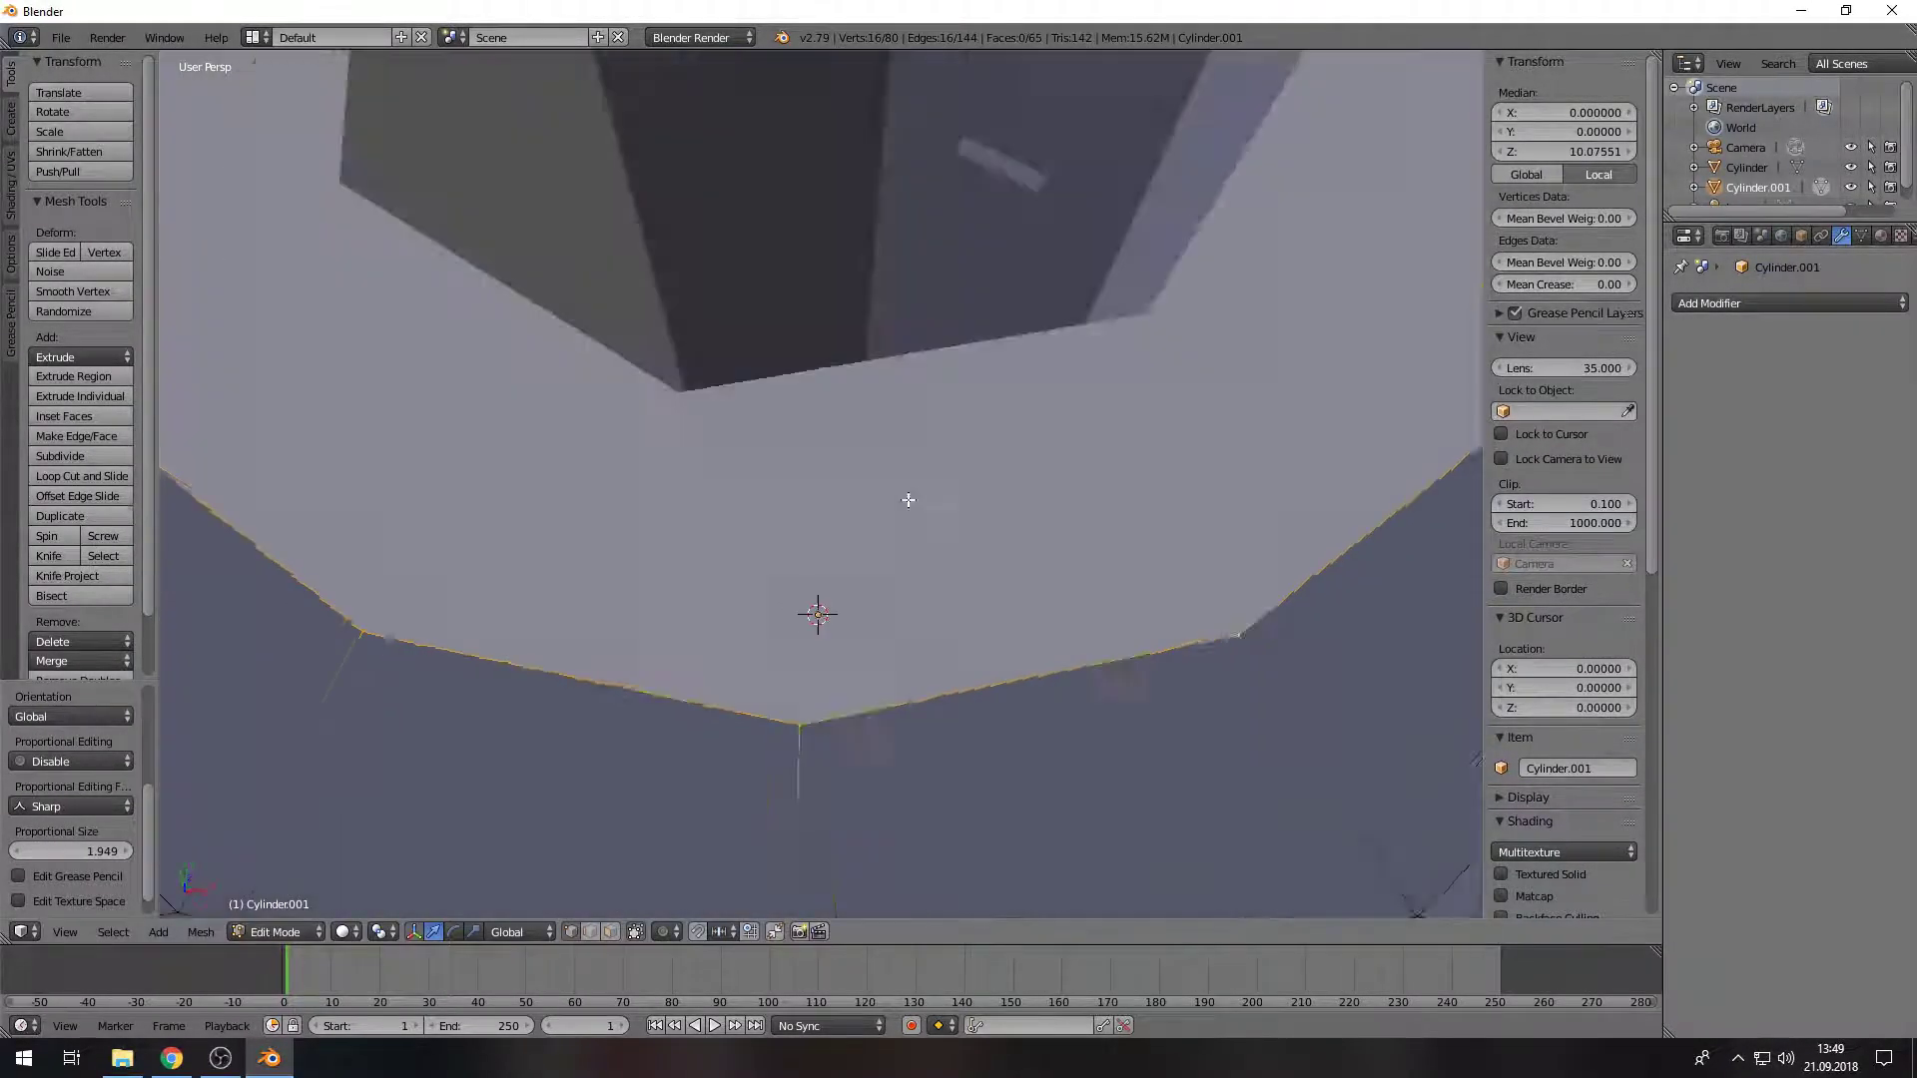
{"action": "key", "text": "t"}
{"action": "scroll", "coordinate": [952, 503], "scroll_direction": "down", "scroll_amount": 6}
{"action": "key", "text": "w"}
{"action": "left_click", "coordinate": [793, 372]}
{"action": "scroll", "coordinate": [891, 398], "scroll_direction": "down", "scroll_amount": 3}
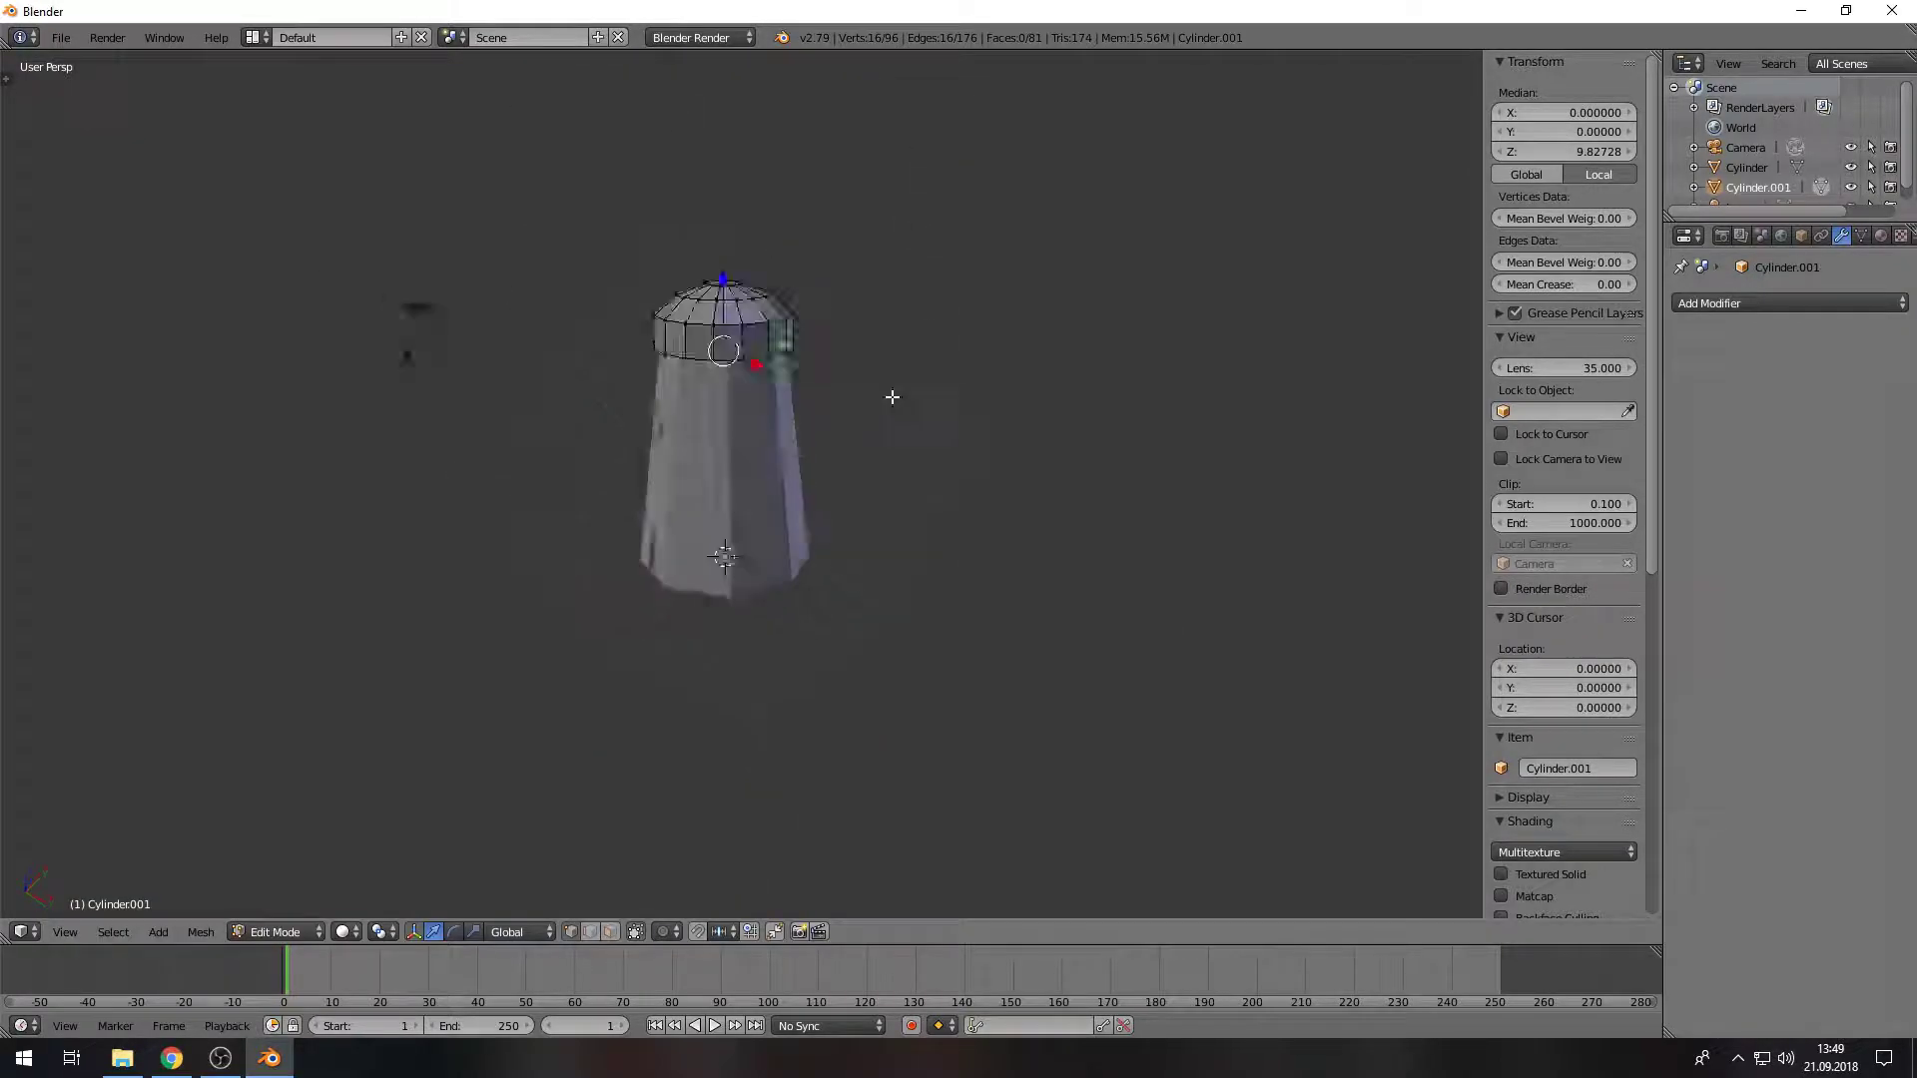
{"action": "scroll", "coordinate": [724, 457], "scroll_direction": "up", "scroll_amount": 3}
{"action": "key", "text": "s"}
{"action": "key", "text": "x"}
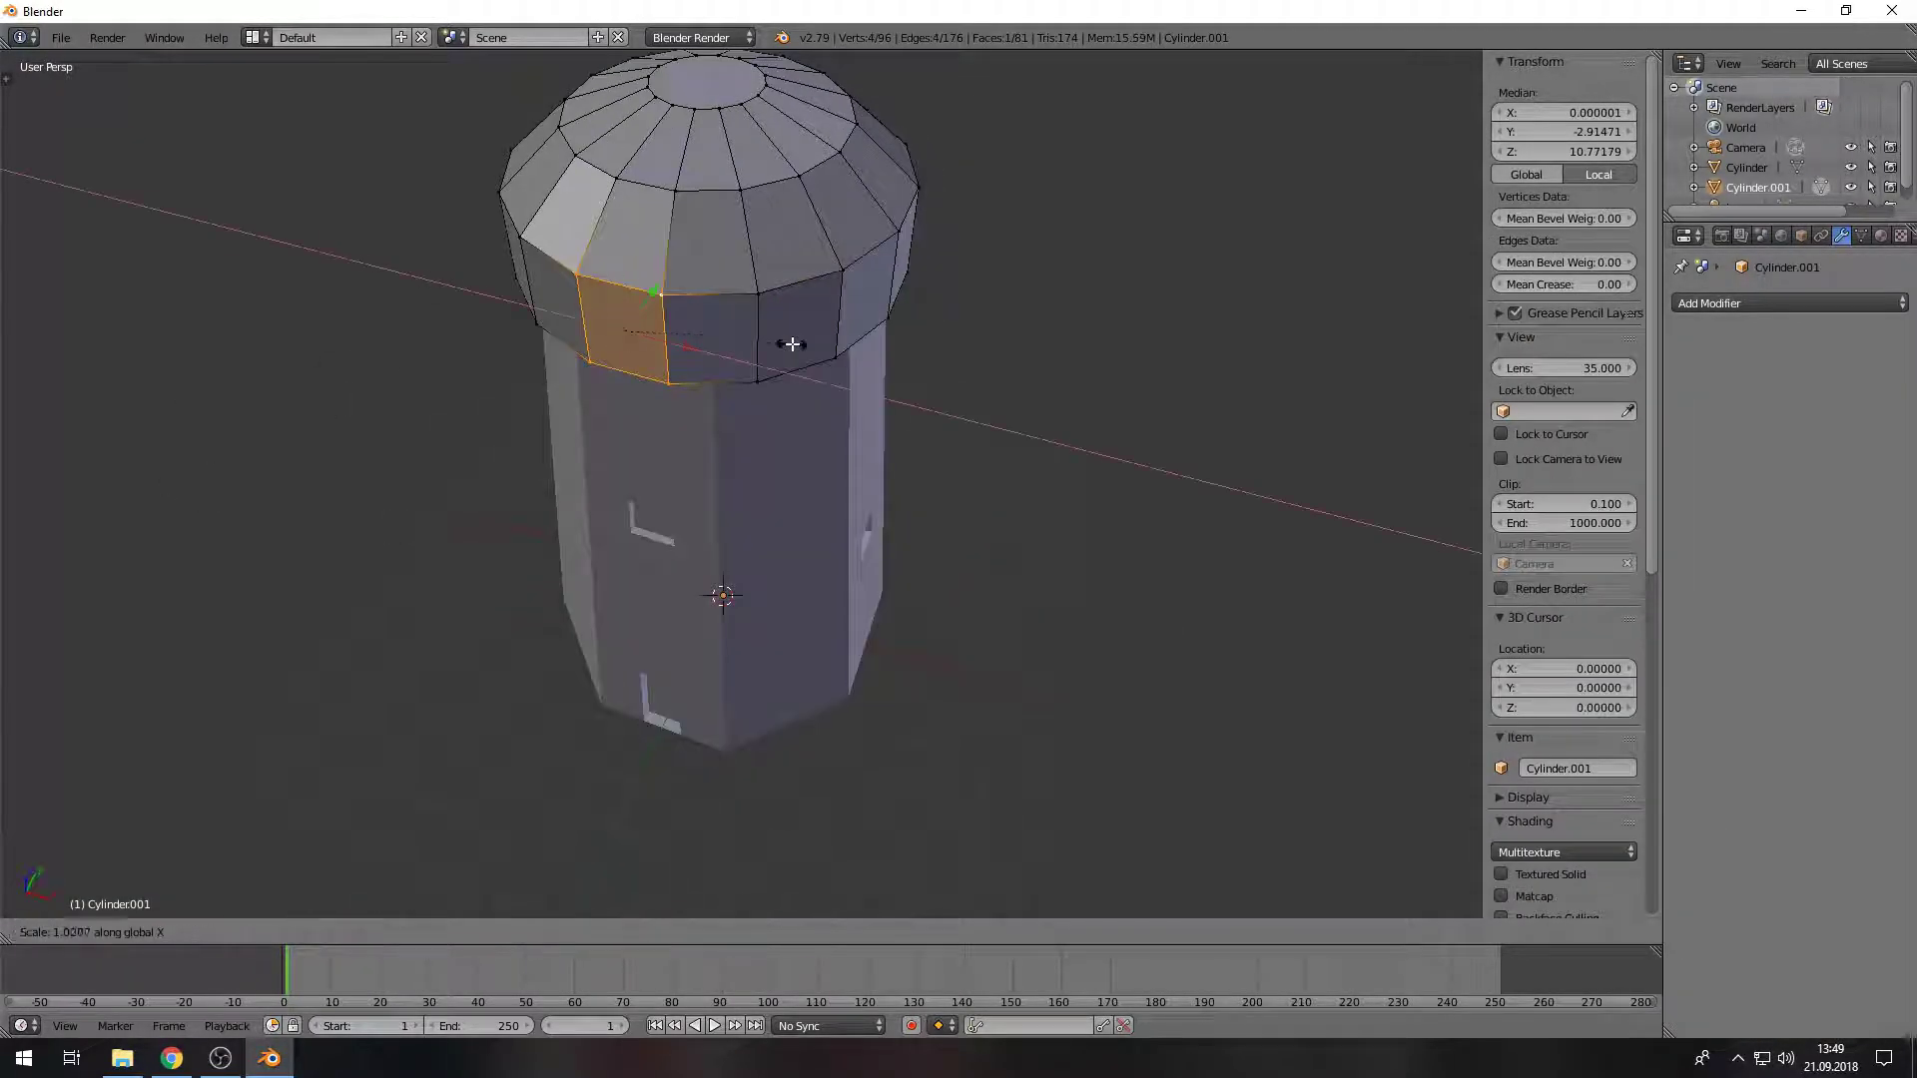
{"action": "left_click", "coordinate": [856, 392]}
{"action": "mouse_move", "coordinate": [856, 391]}
{"action": "middle_mouse_down"}
{"action": "mouse_move", "coordinate": [997, 397]}
{"action": "mouse_move", "coordinate": [735, 290]}
{"action": "middle_mouse_up"}
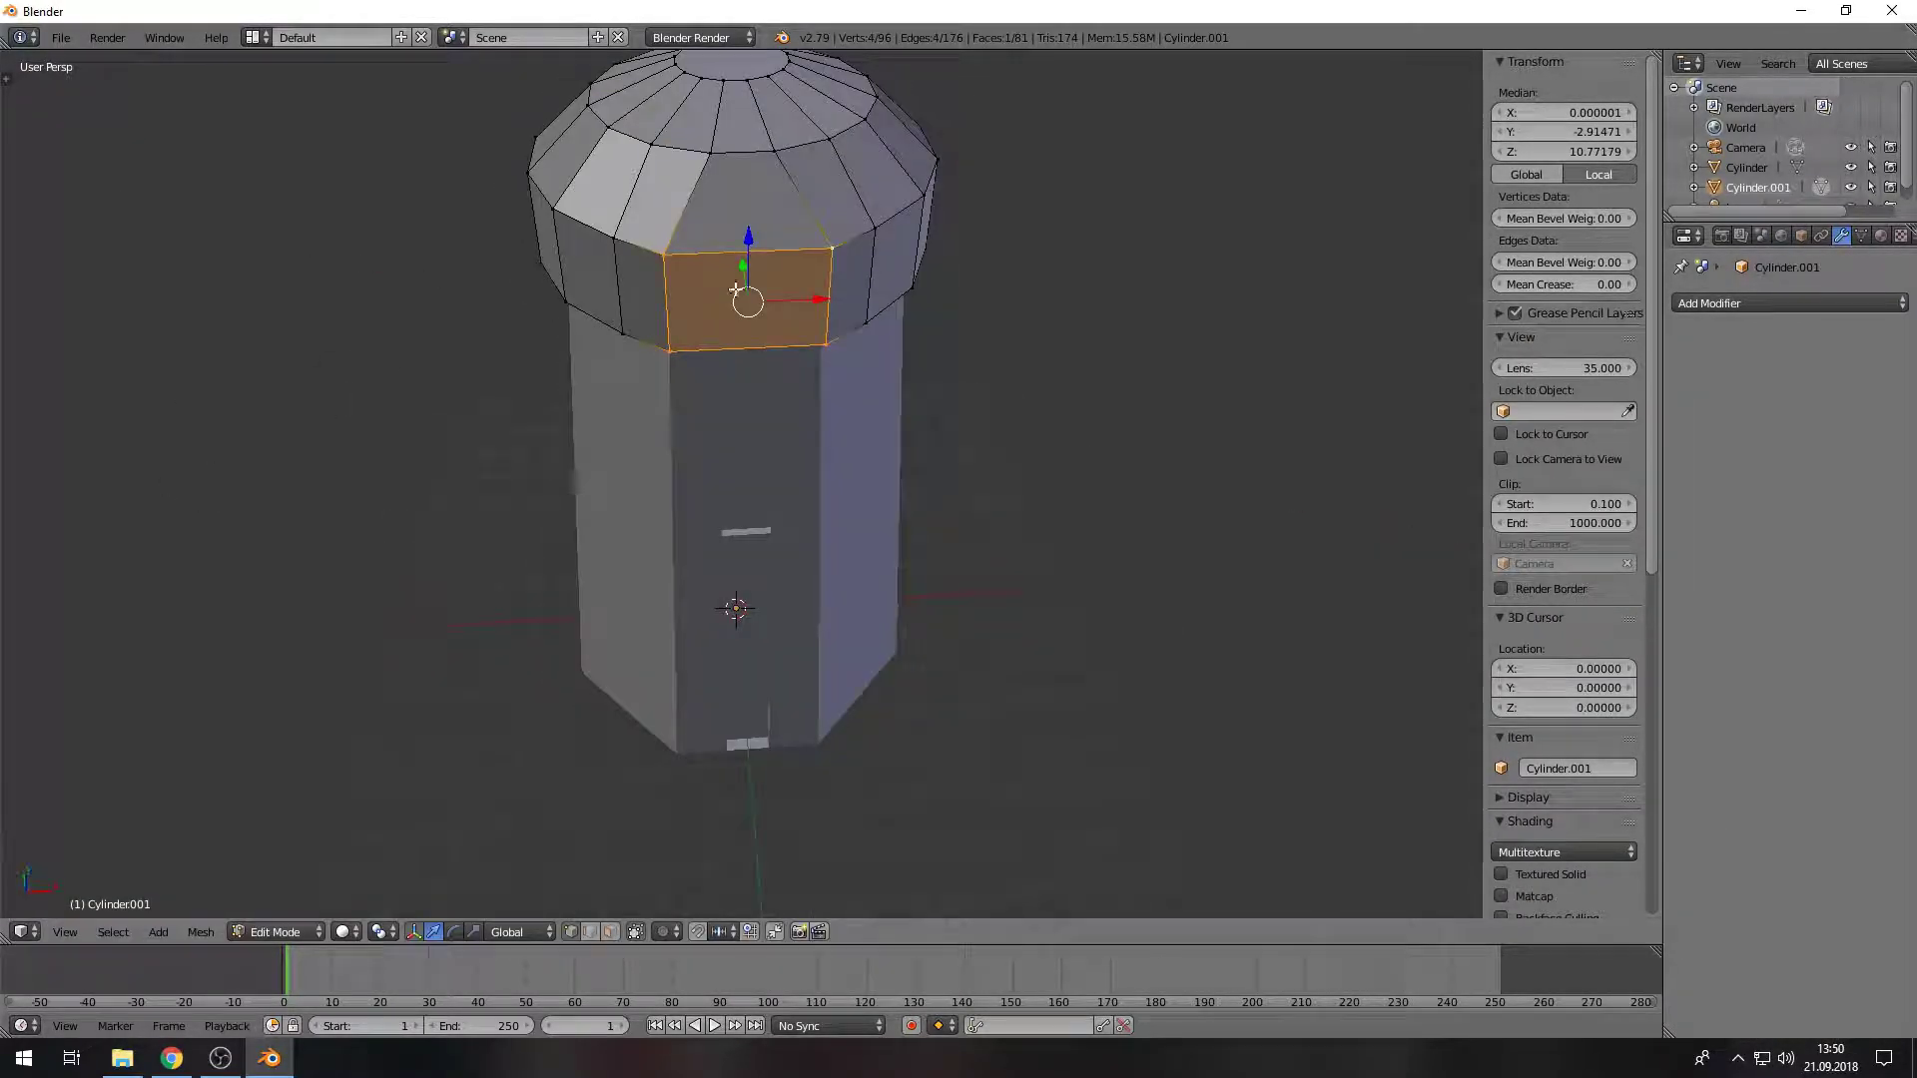
Step: Inset the cap face with Edge Rail on and thickness 0.3374
{"action": "key", "text": "t"}
{"action": "mouse_move", "coordinate": [404, 617]}
{"action": "middle_mouse_down"}
{"action": "mouse_move", "coordinate": [693, 431]}
{"action": "mouse_move", "coordinate": [905, 407]}
{"action": "middle_mouse_up"}
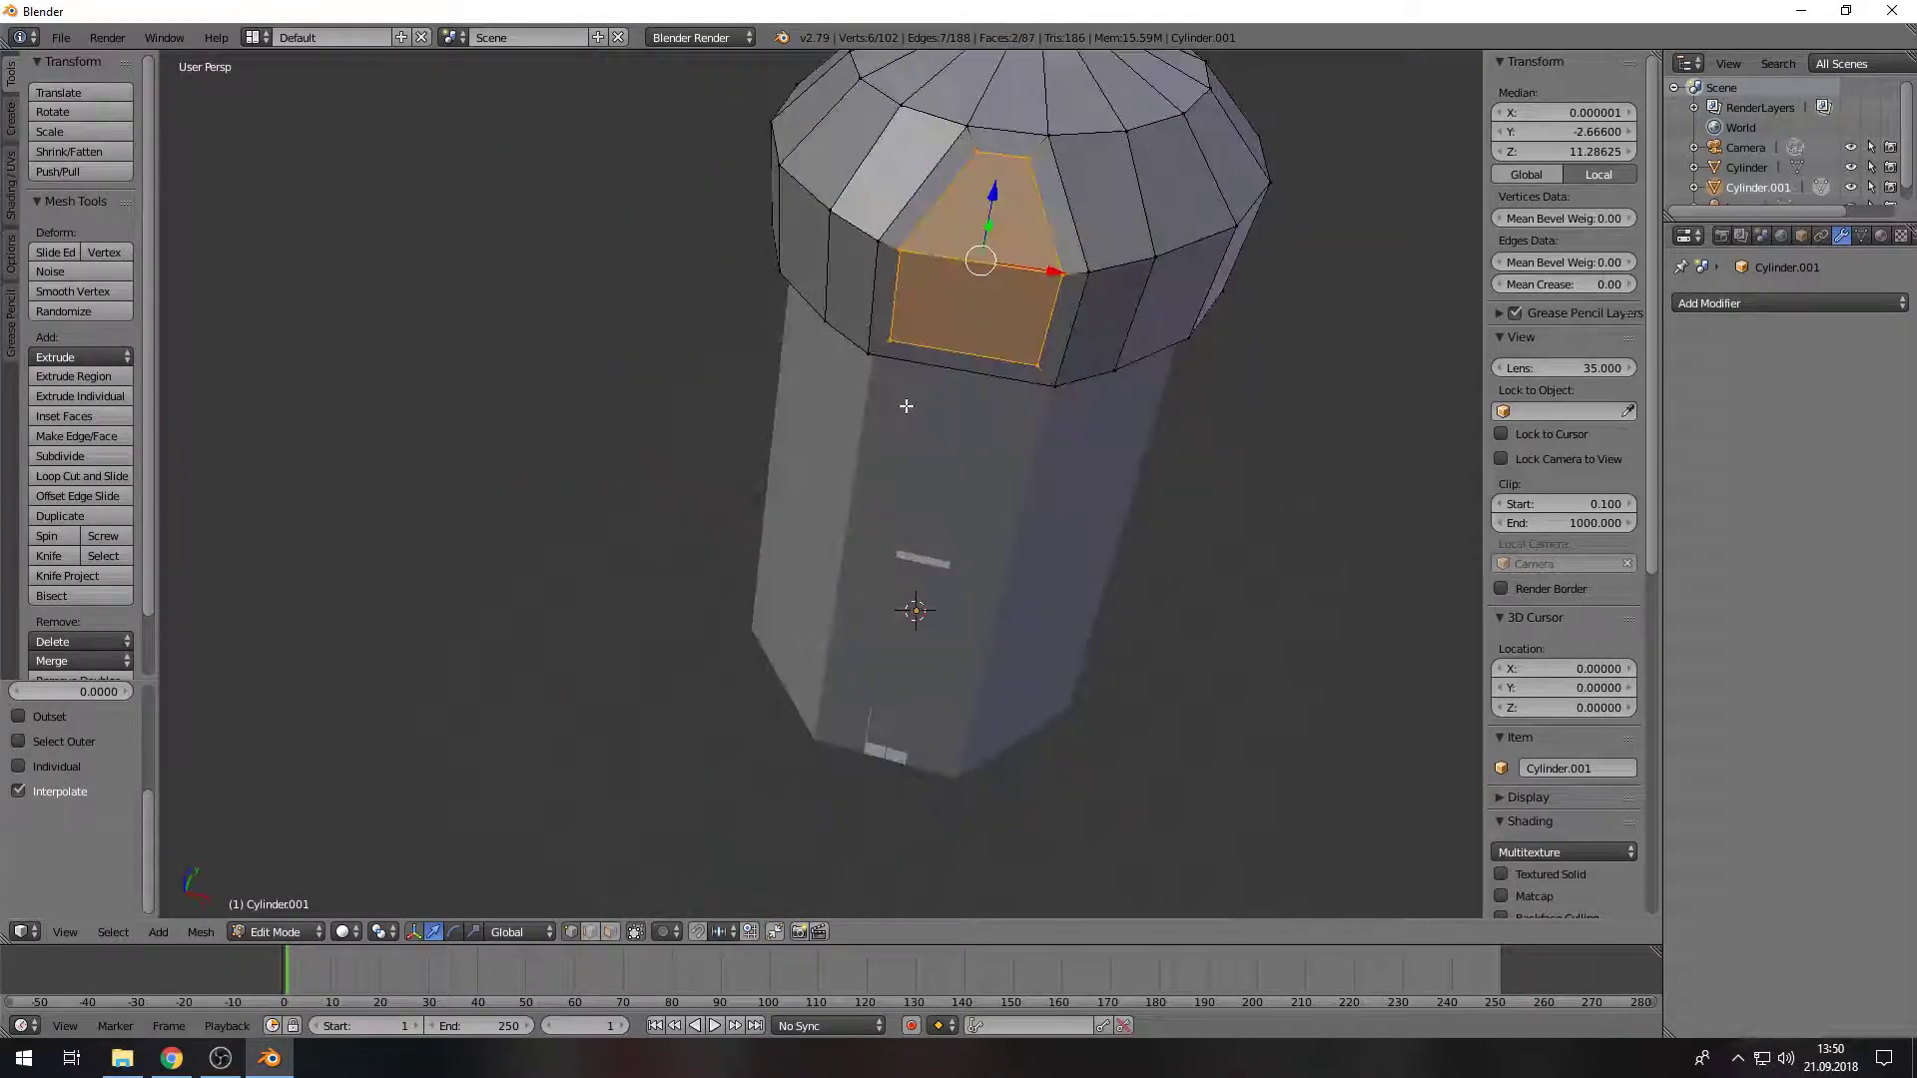
{"action": "scroll", "coordinate": [32, 867], "scroll_direction": "up", "scroll_amount": 3}
{"action": "middle_click_drag", "start_coordinate": [420, 779], "coordinate": [539, 719]}
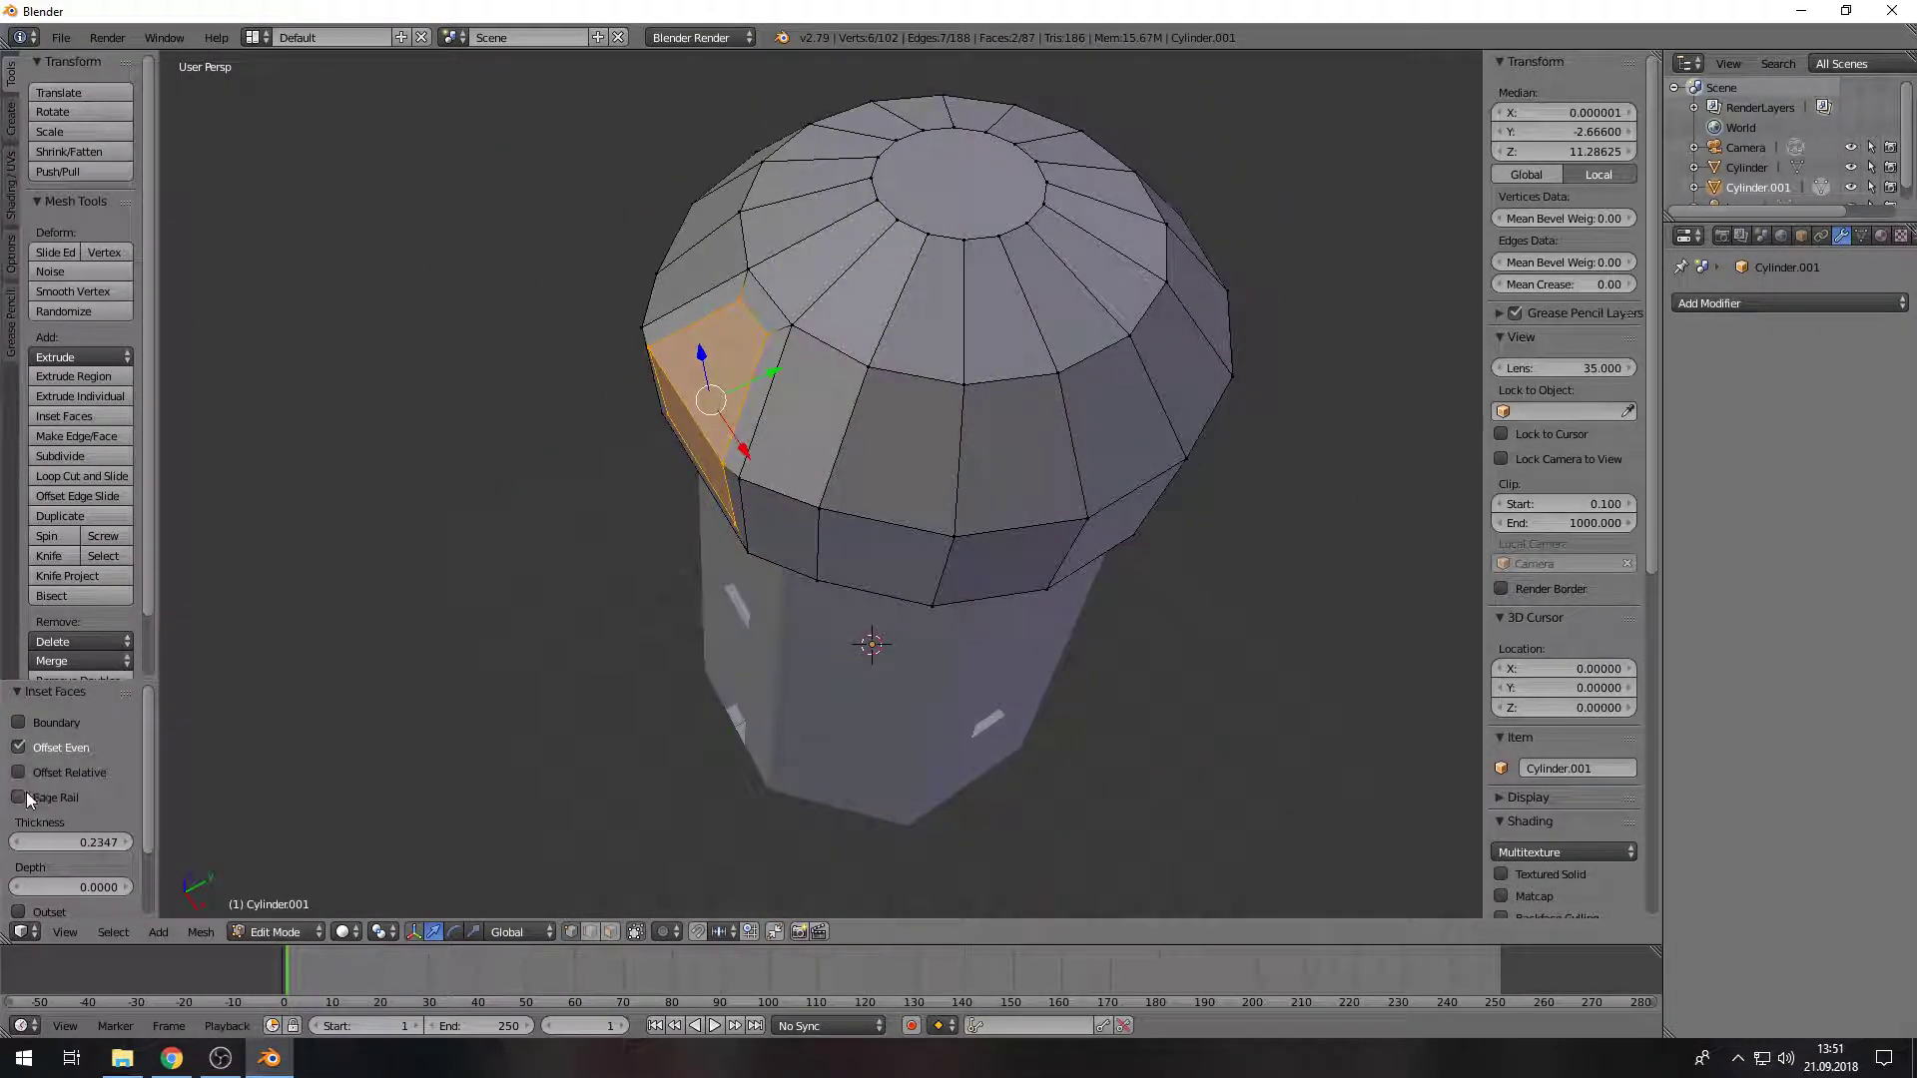
{"action": "scroll", "coordinate": [539, 718], "scroll_direction": "up", "scroll_amount": 3}
{"action": "left_click", "coordinate": [61, 797]}
{"action": "scroll", "coordinate": [899, 479], "scroll_direction": "down", "scroll_amount": 3}
{"action": "left_click_drag", "start_coordinate": [70, 841], "coordinate": [110, 842]}
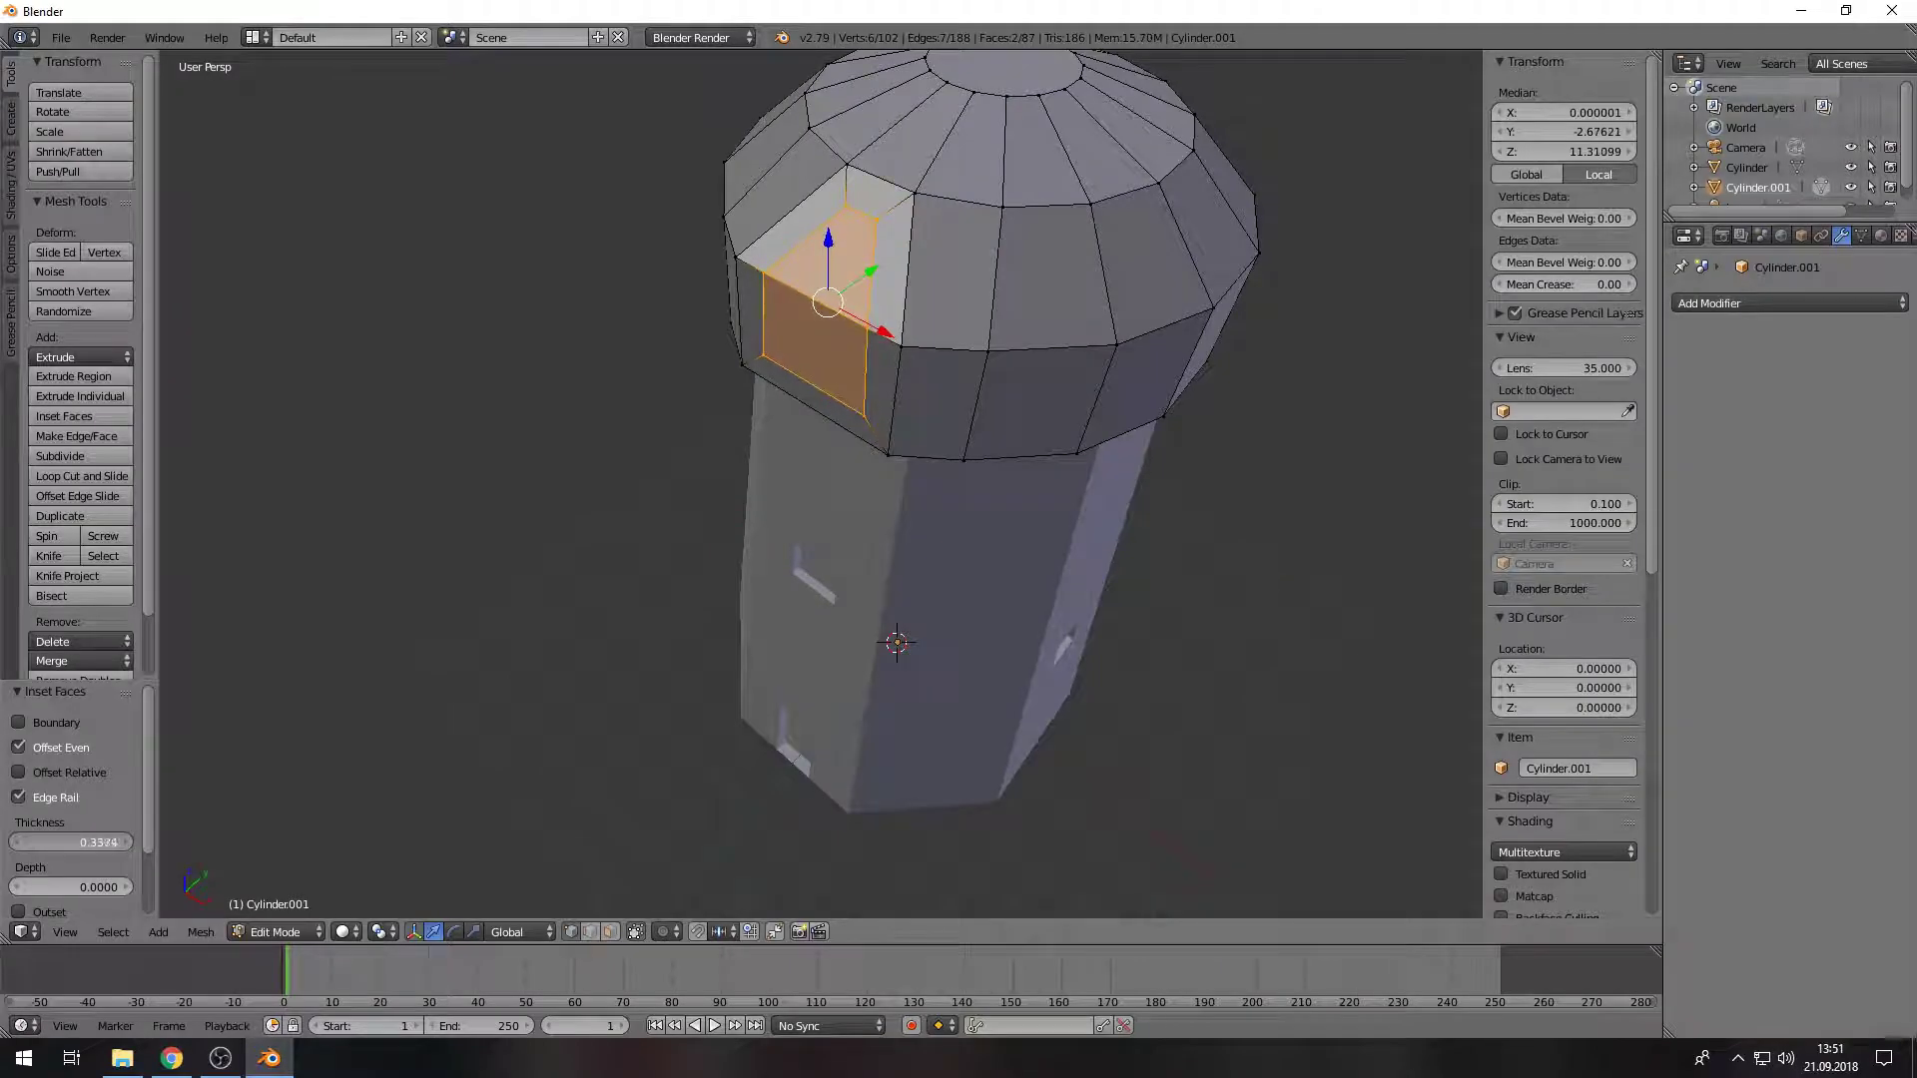
Step: Lift the inset's top edge and widen it to 2.082
{"action": "middle_click_drag", "start_coordinate": [898, 520], "coordinate": [890, 484]}
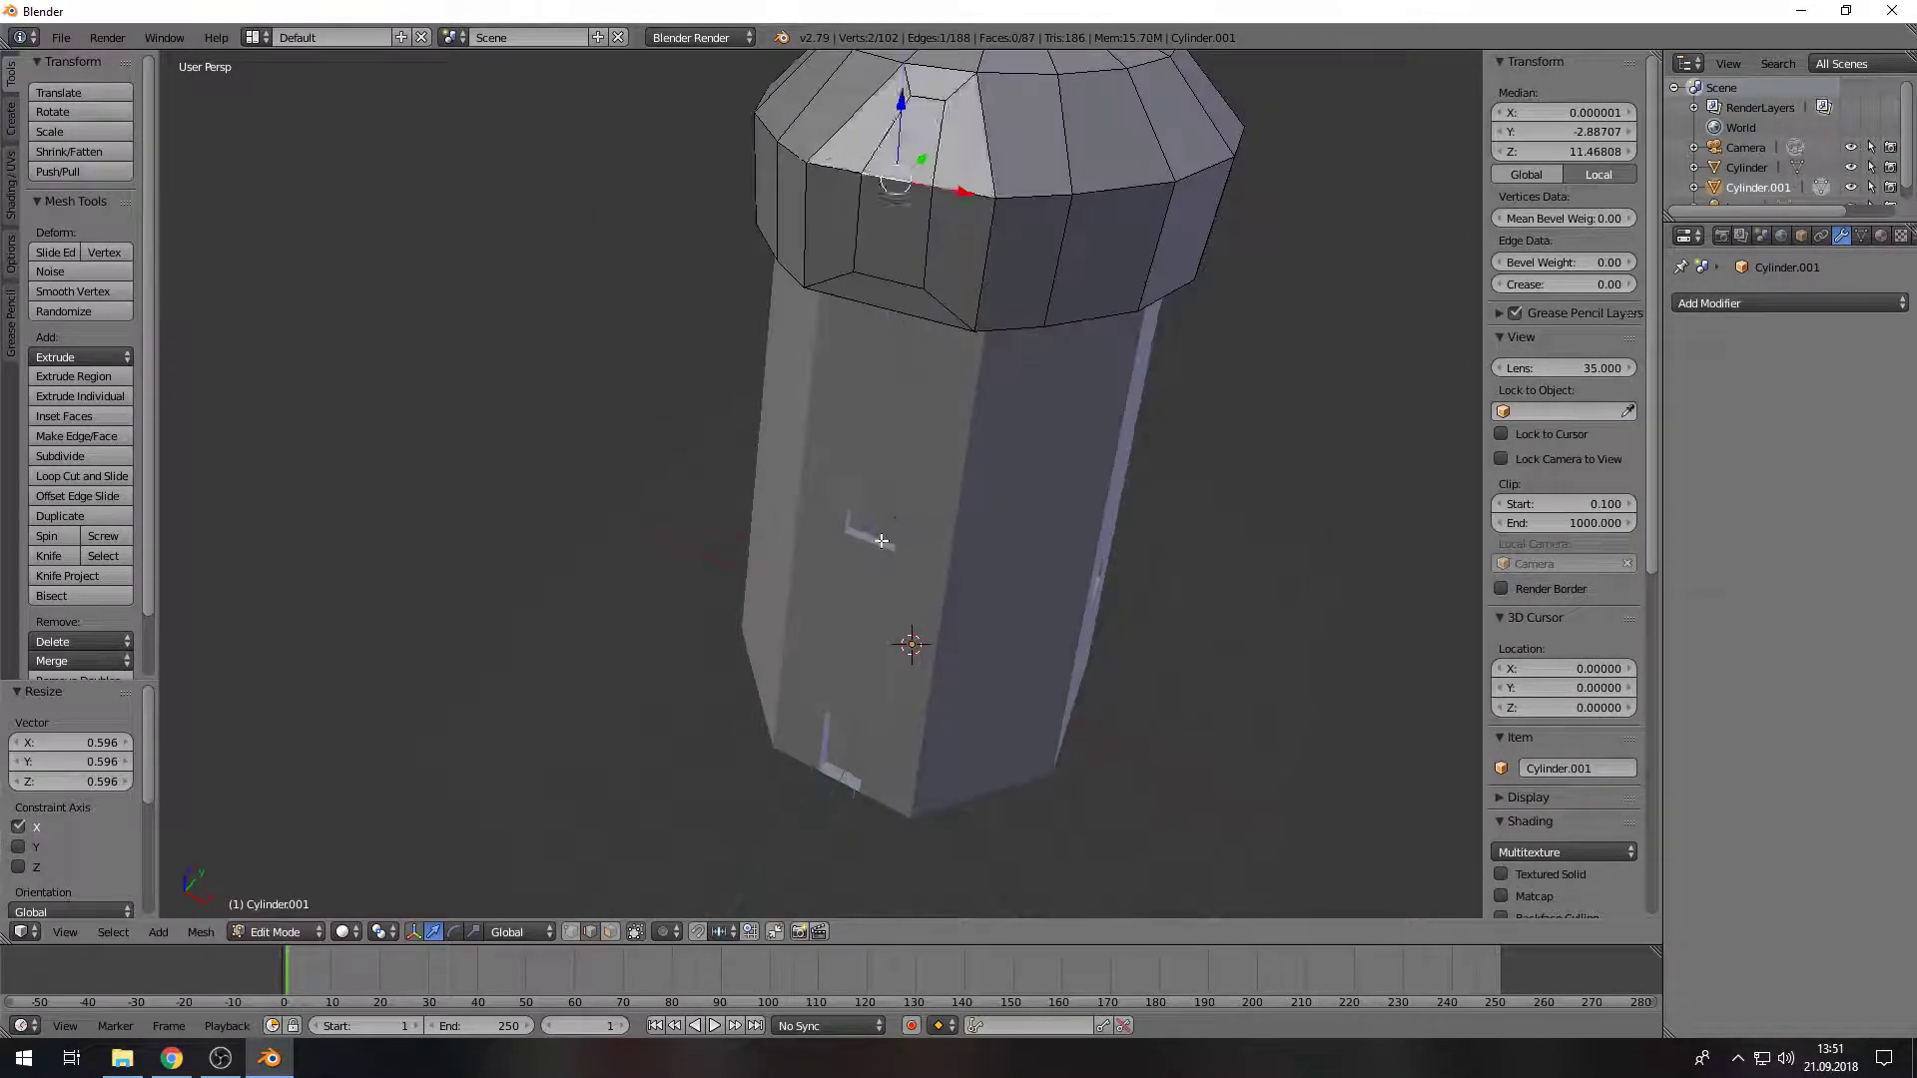
{"action": "middle_click_drag", "start_coordinate": [821, 407], "coordinate": [878, 308]}
{"action": "right_click", "coordinate": [878, 308]}
{"action": "left_click", "coordinate": [944, 364]}
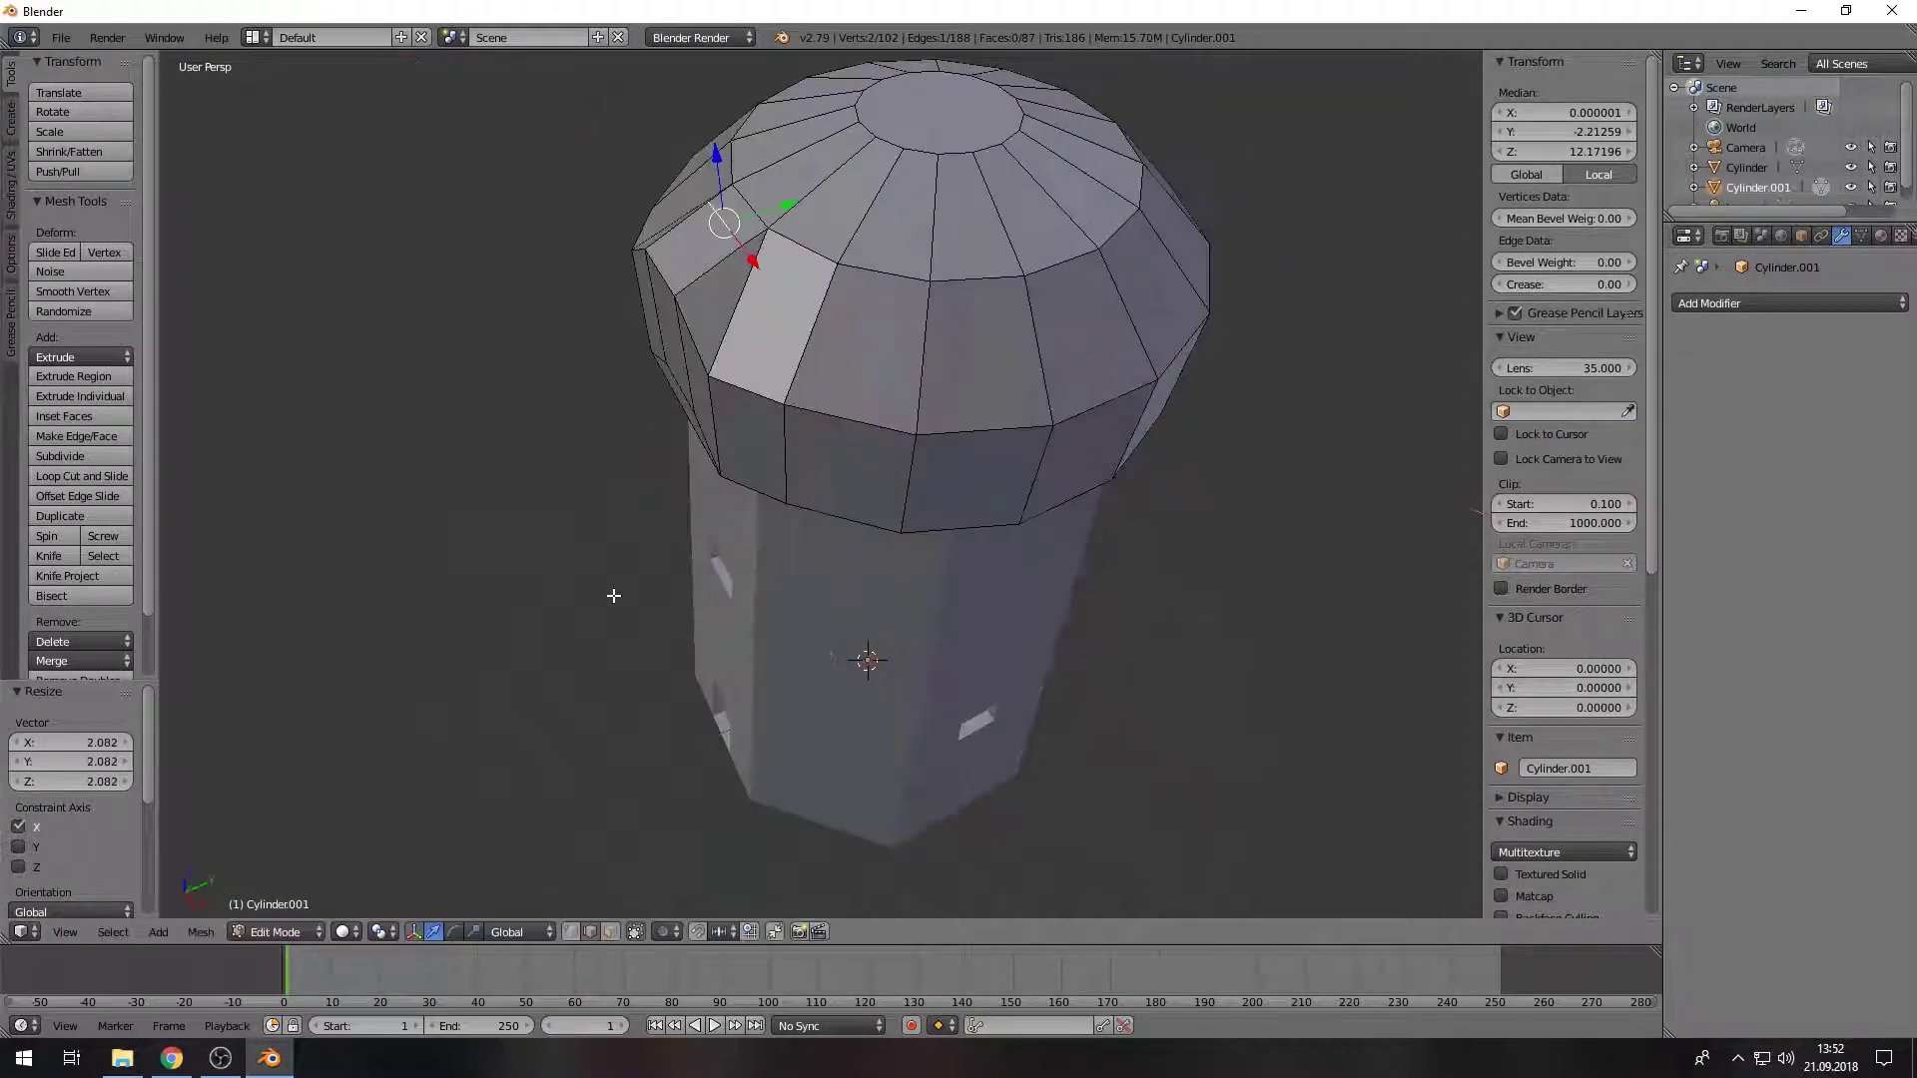
{"action": "scroll", "coordinate": [600, 700], "scroll_direction": "down", "scroll_amount": 3}
{"action": "scroll", "coordinate": [600, 700], "scroll_direction": "up", "scroll_amount": 4}
Step: Add an edge loop across the cap, slide it unevenly, then add another loop cut
{"action": "key", "text": "a"}
{"action": "mouse_move", "coordinate": [600, 700]}
{"action": "middle_mouse_down"}
{"action": "mouse_move", "coordinate": [642, 749]}
{"action": "mouse_move", "coordinate": [948, 451]}
{"action": "middle_mouse_up"}
{"action": "left_click", "coordinate": [909, 262]}
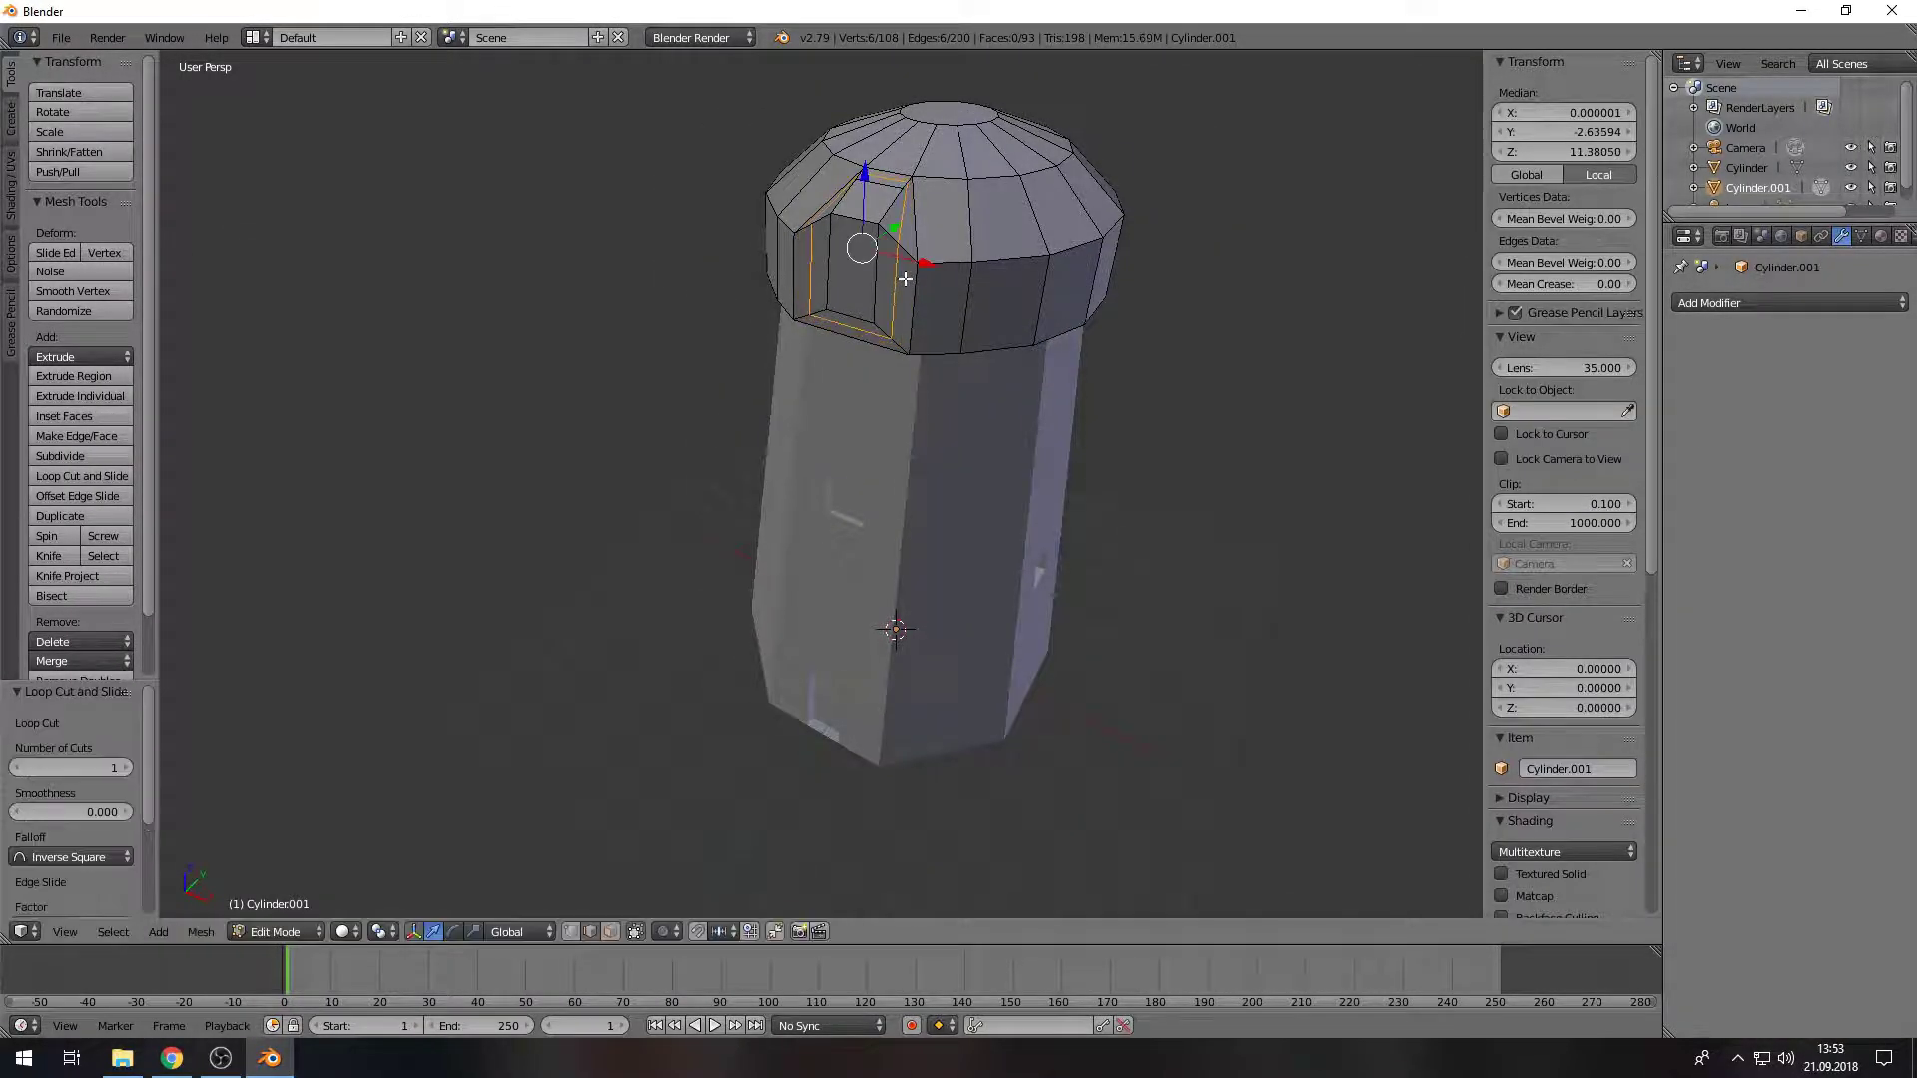
{"action": "key", "text": "g"}
{"action": "key", "text": "g"}
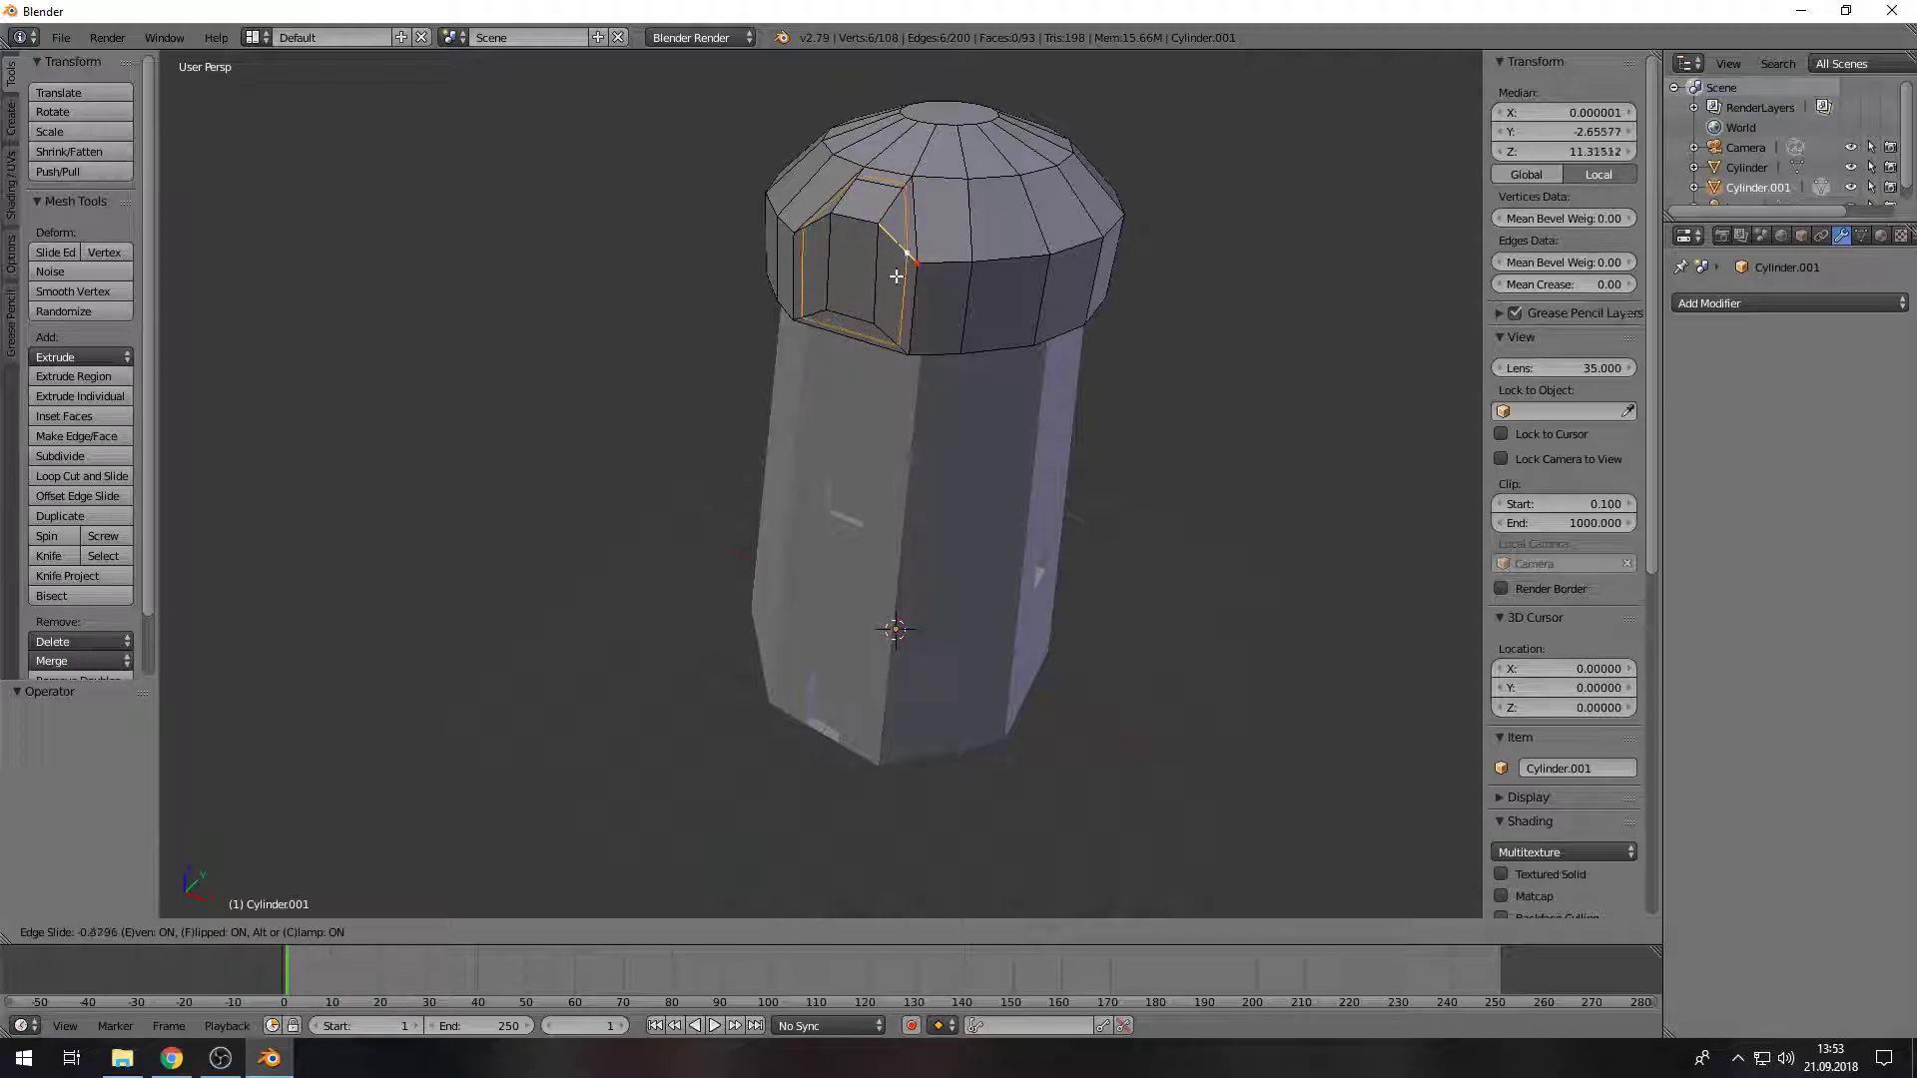
{"action": "scroll", "coordinate": [901, 283], "scroll_direction": "up", "scroll_amount": 5}
{"action": "key", "text": "e"}
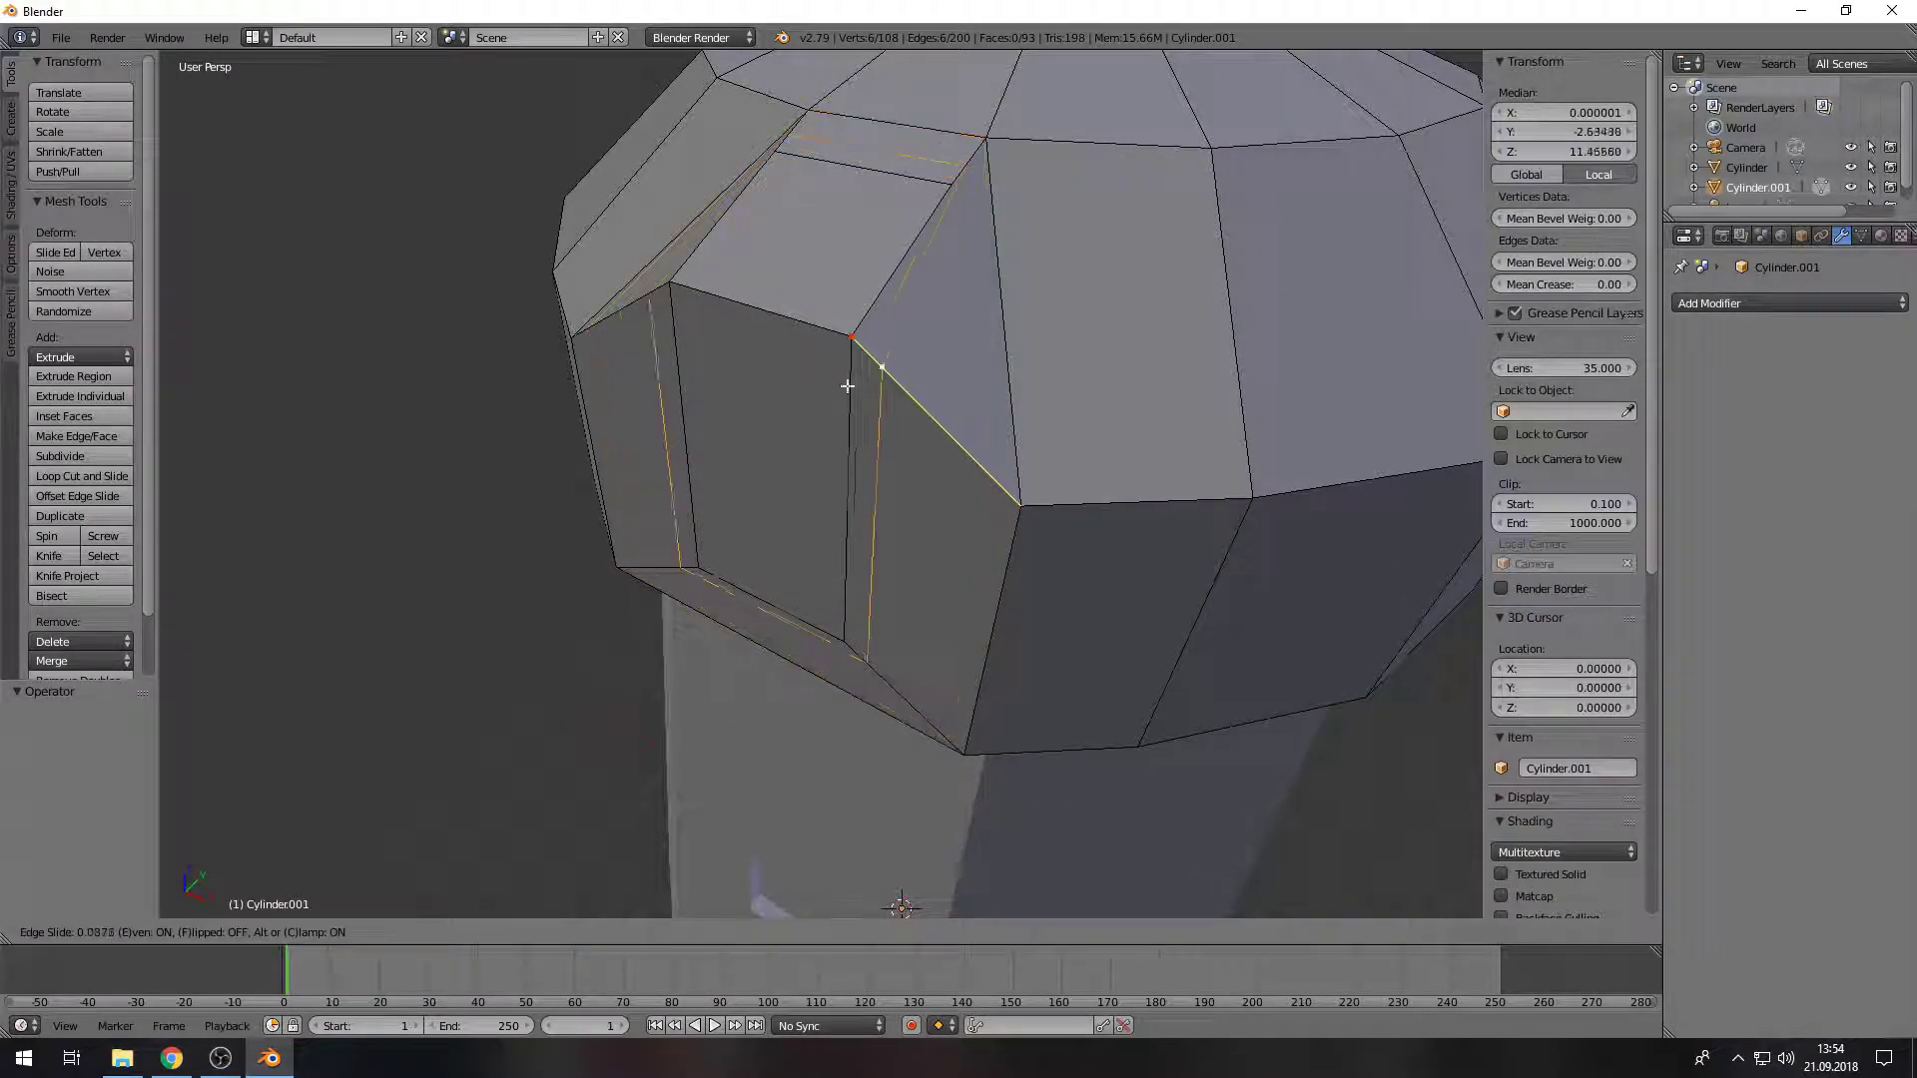
{"action": "left_click", "coordinate": [1005, 477]}
{"action": "key", "text": "ctrl+r"}
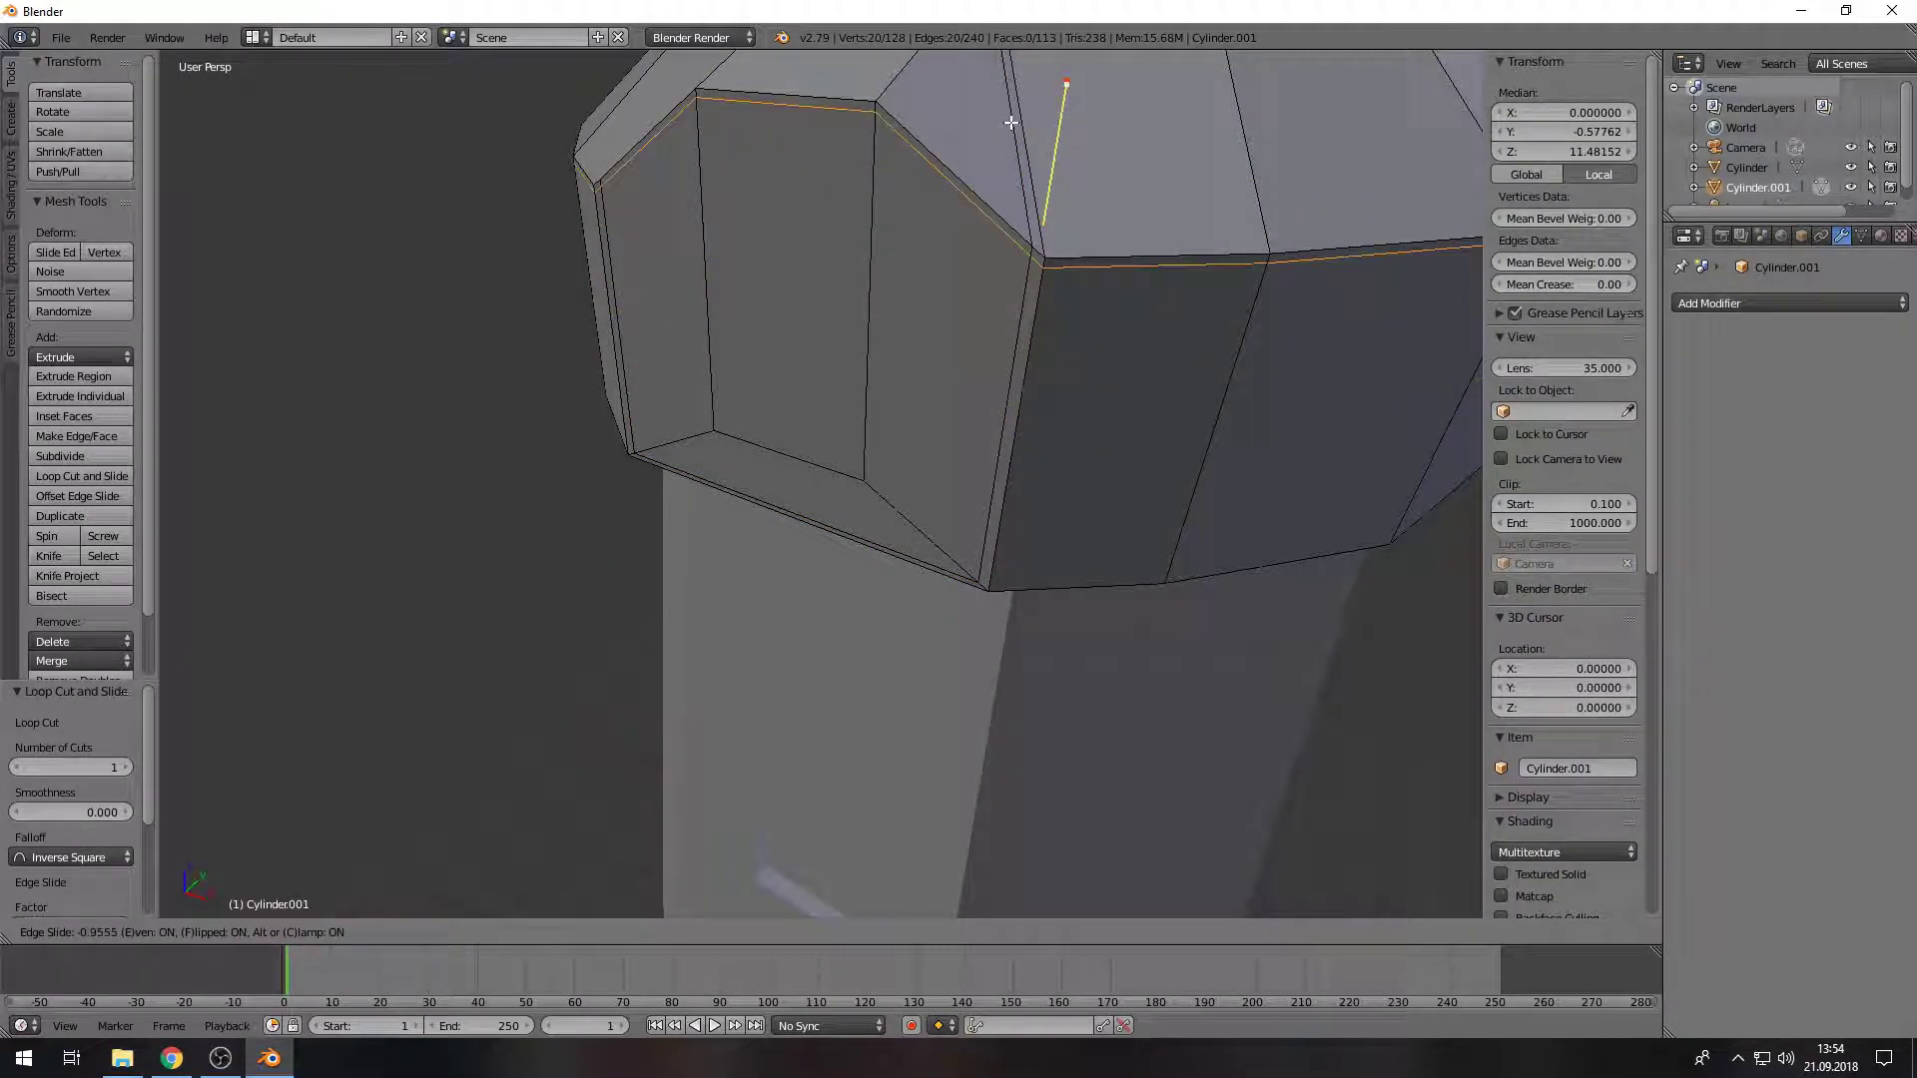
{"action": "left_click", "coordinate": [1011, 122]}
{"action": "scroll", "coordinate": [1036, 223], "scroll_direction": "down", "scroll_amount": 3}
{"action": "scroll", "coordinate": [976, 458], "scroll_direction": "down", "scroll_amount": 2}
Step: Move the loop along the cap's roof edge down 0.1 in Z
{"action": "key", "text": "a"}
{"action": "scroll", "coordinate": [917, 500], "scroll_direction": "up", "scroll_amount": 4}
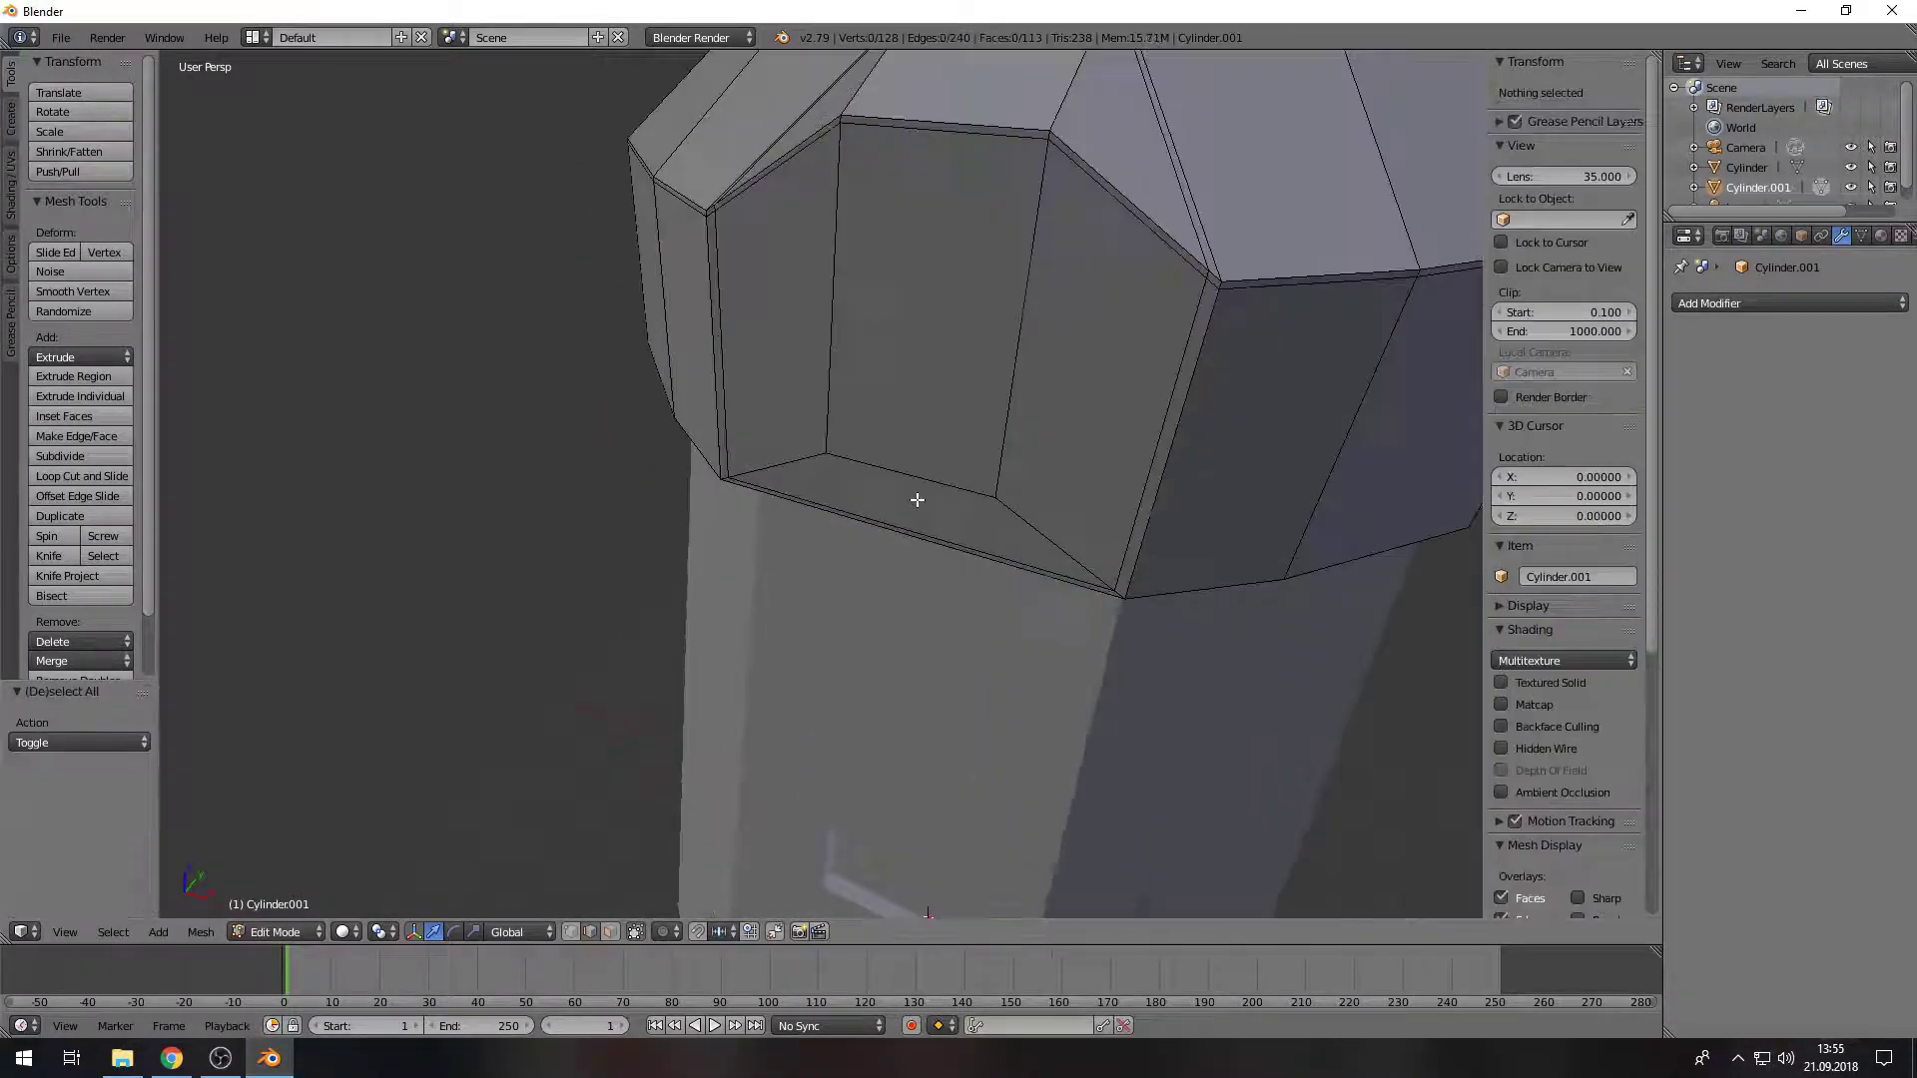
{"action": "scroll", "coordinate": [917, 499], "scroll_direction": "down", "scroll_amount": 3}
{"action": "scroll", "coordinate": [856, 530], "scroll_direction": "down", "scroll_amount": 1}
{"action": "scroll", "coordinate": [849, 528], "scroll_direction": "down", "scroll_amount": 3}
{"action": "scroll", "coordinate": [853, 534], "scroll_direction": "down", "scroll_amount": 1}
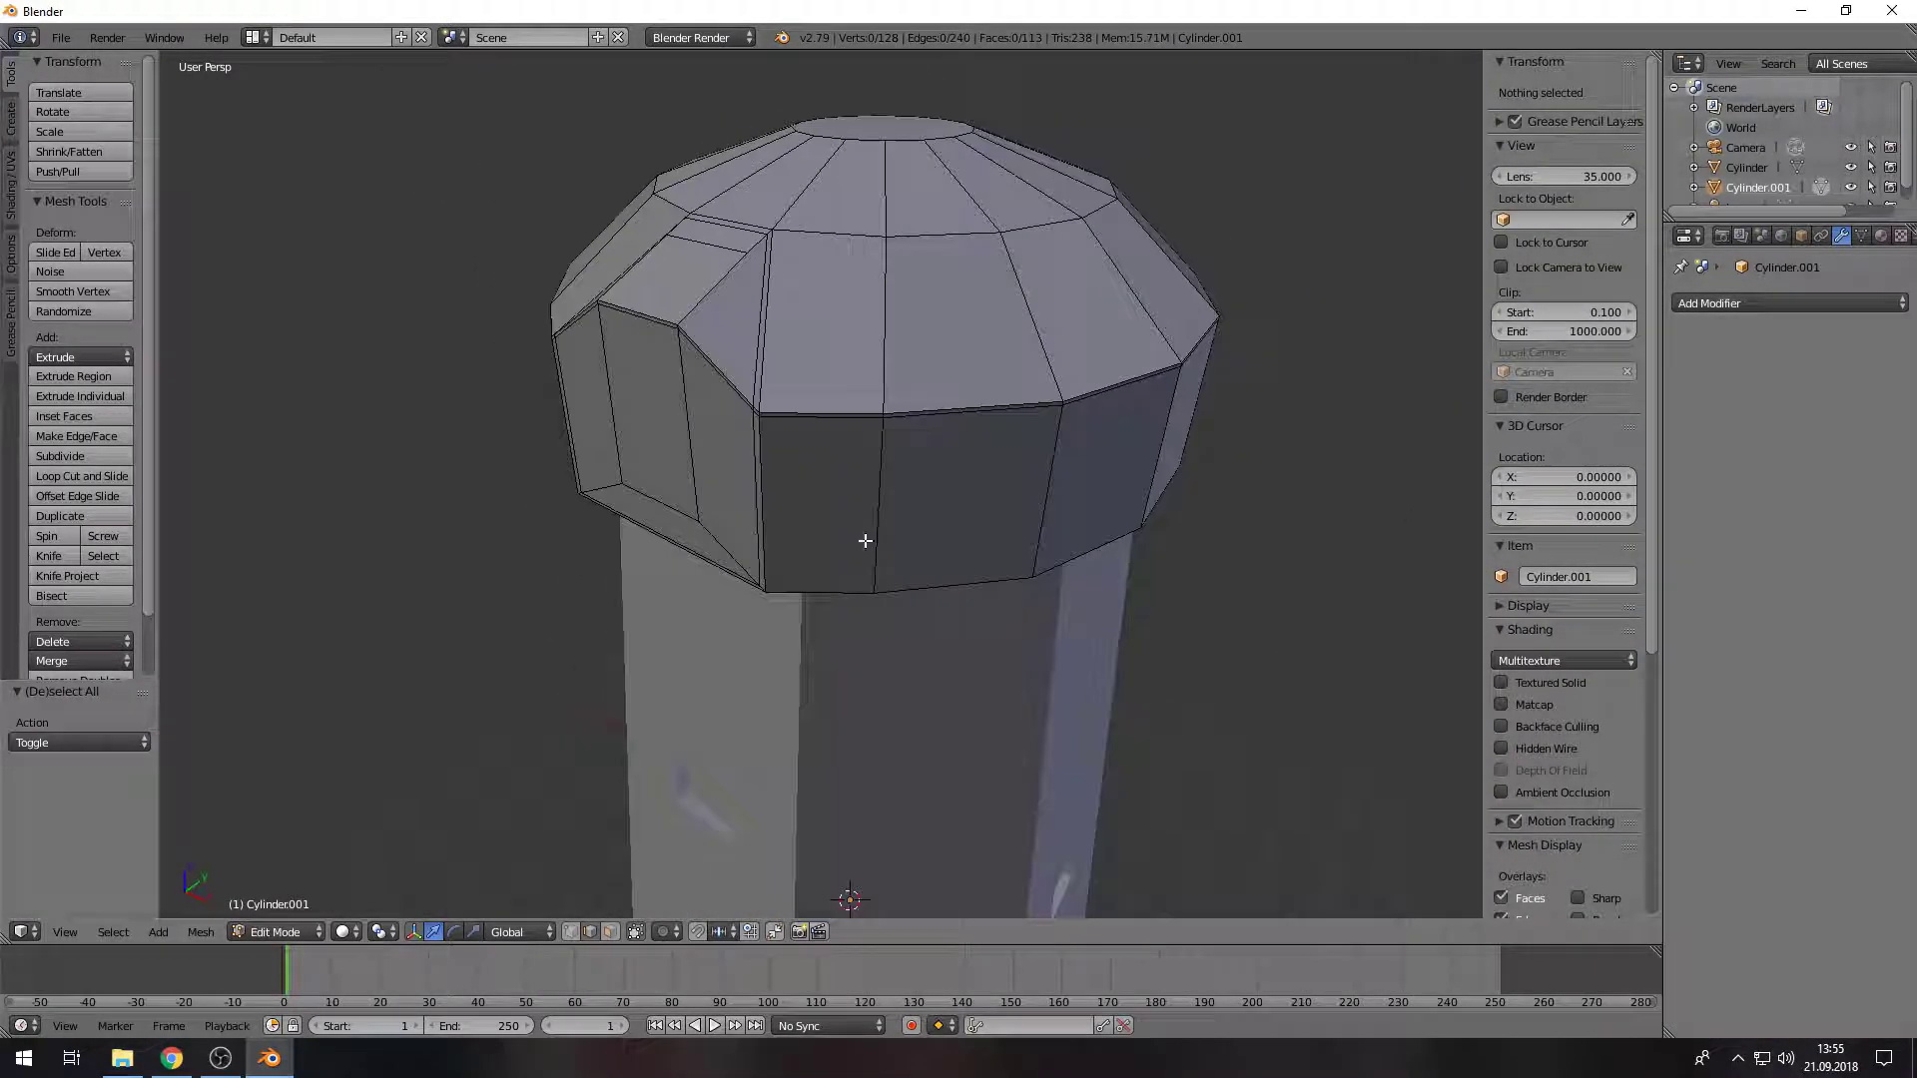
{"action": "right_click", "coordinate": [899, 547], "text": "alt"}
{"action": "middle_click_drag", "start_coordinate": [758, 502], "coordinate": [762, 376]}
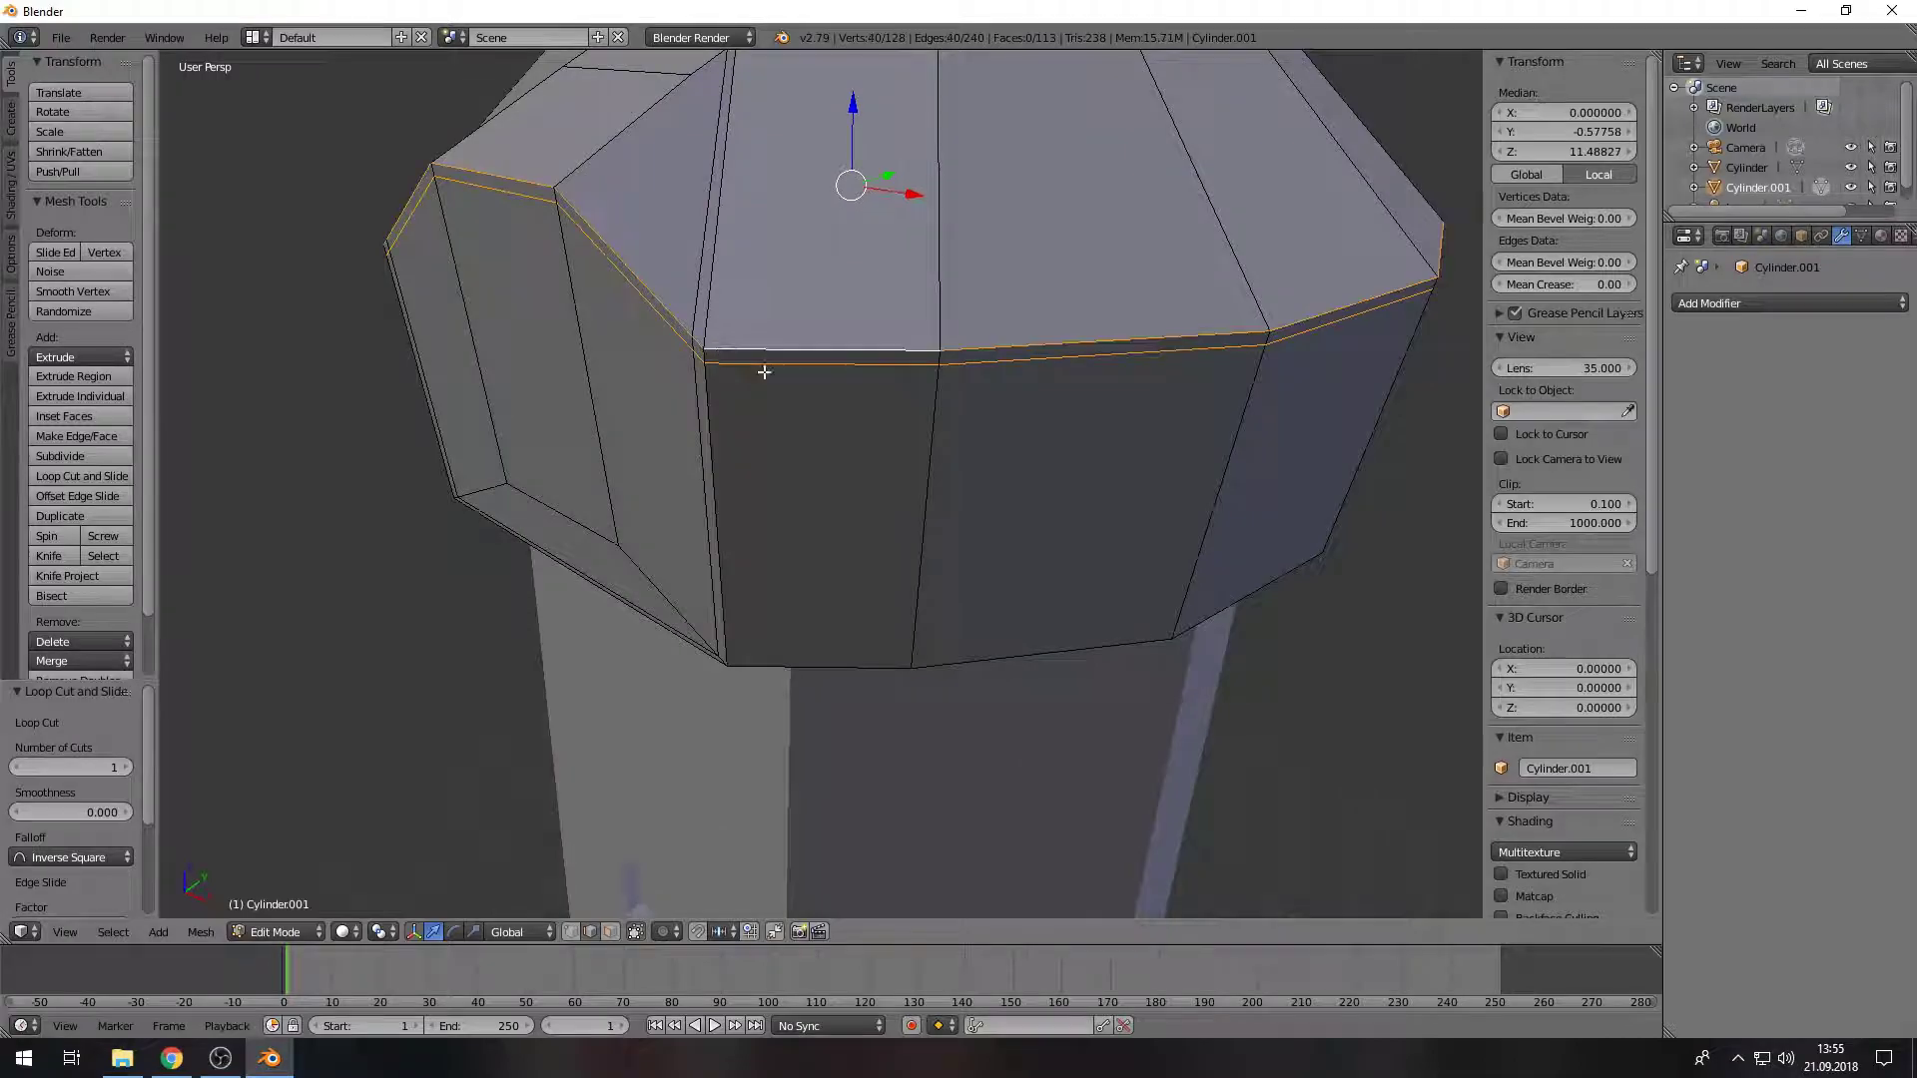
{"action": "right_click", "coordinate": [687, 443]}
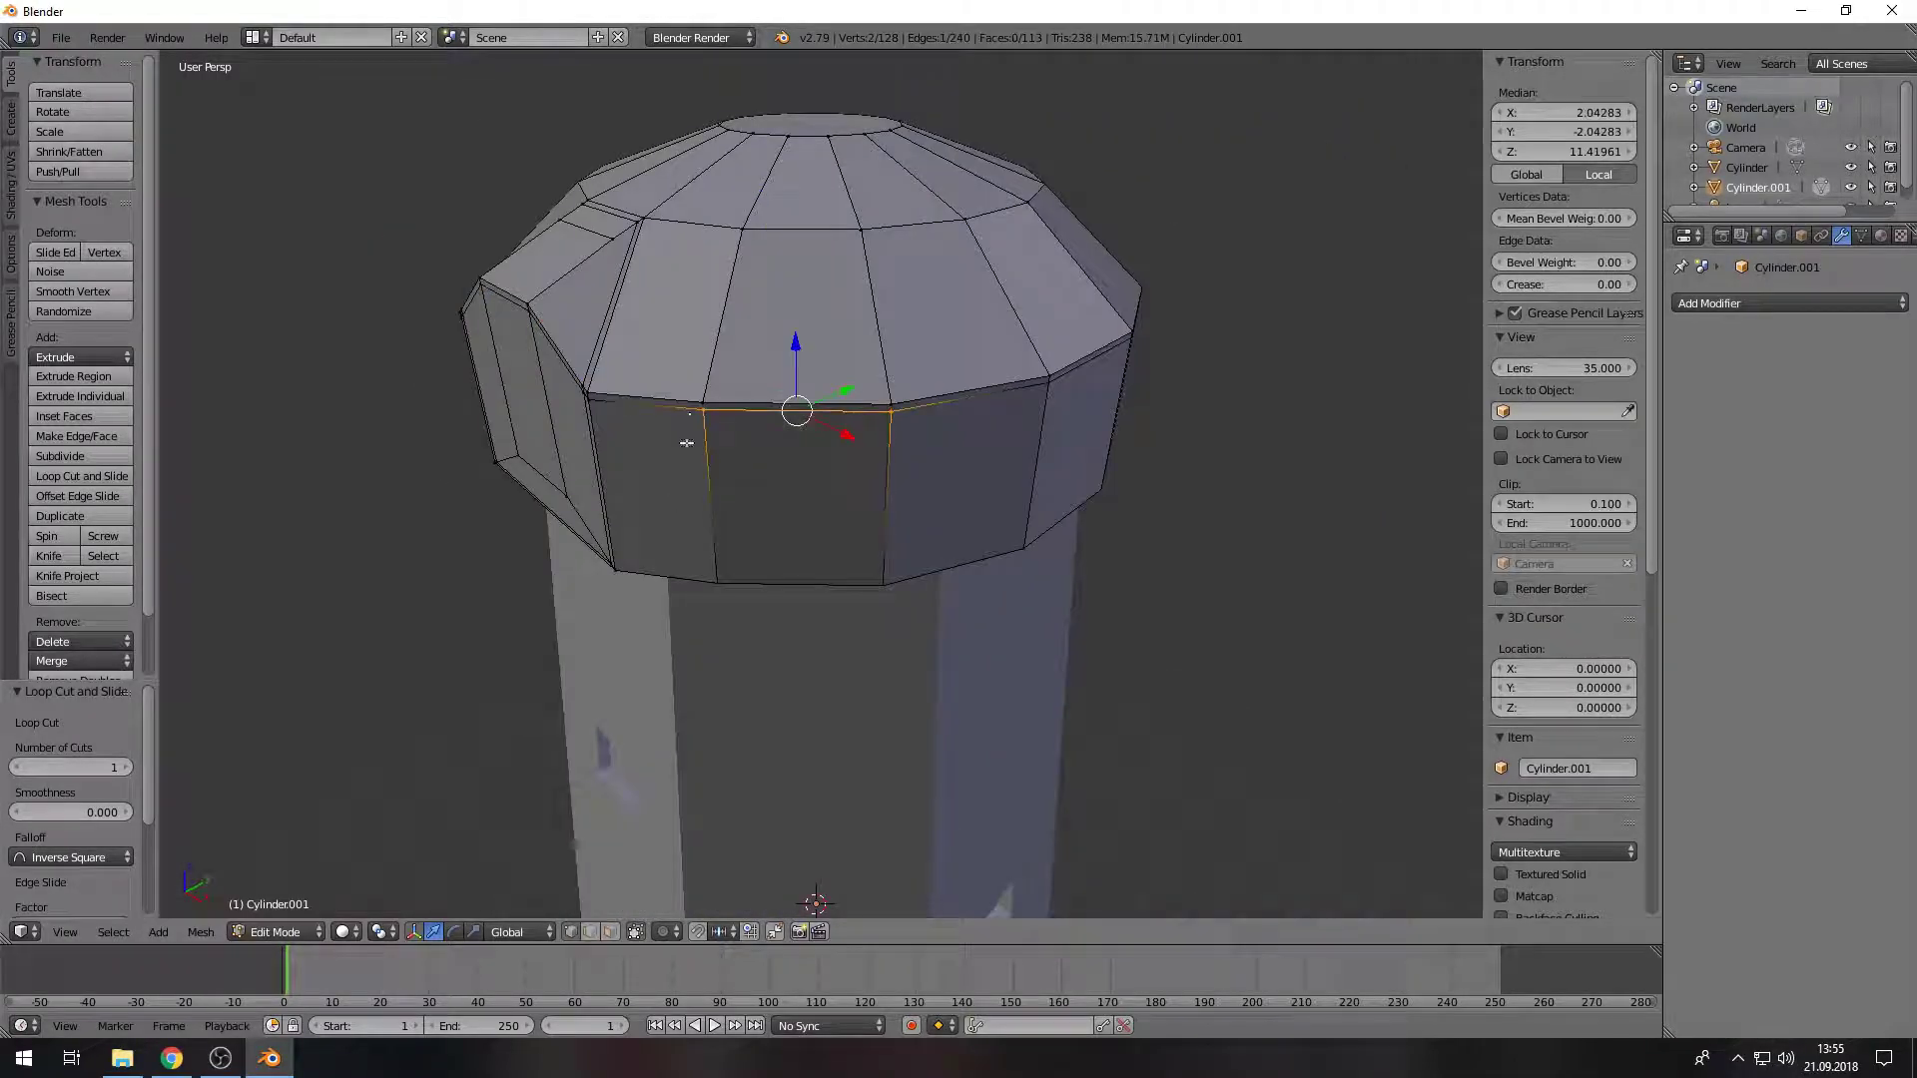
{"action": "left_click", "coordinate": [779, 611]}
Step: Edge-slide another loop on the cap to shape the projecting rim
{"action": "scroll", "coordinate": [899, 432], "scroll_direction": "up", "scroll_amount": 3}
{"action": "scroll", "coordinate": [1172, 485], "scroll_direction": "up", "scroll_amount": 2}
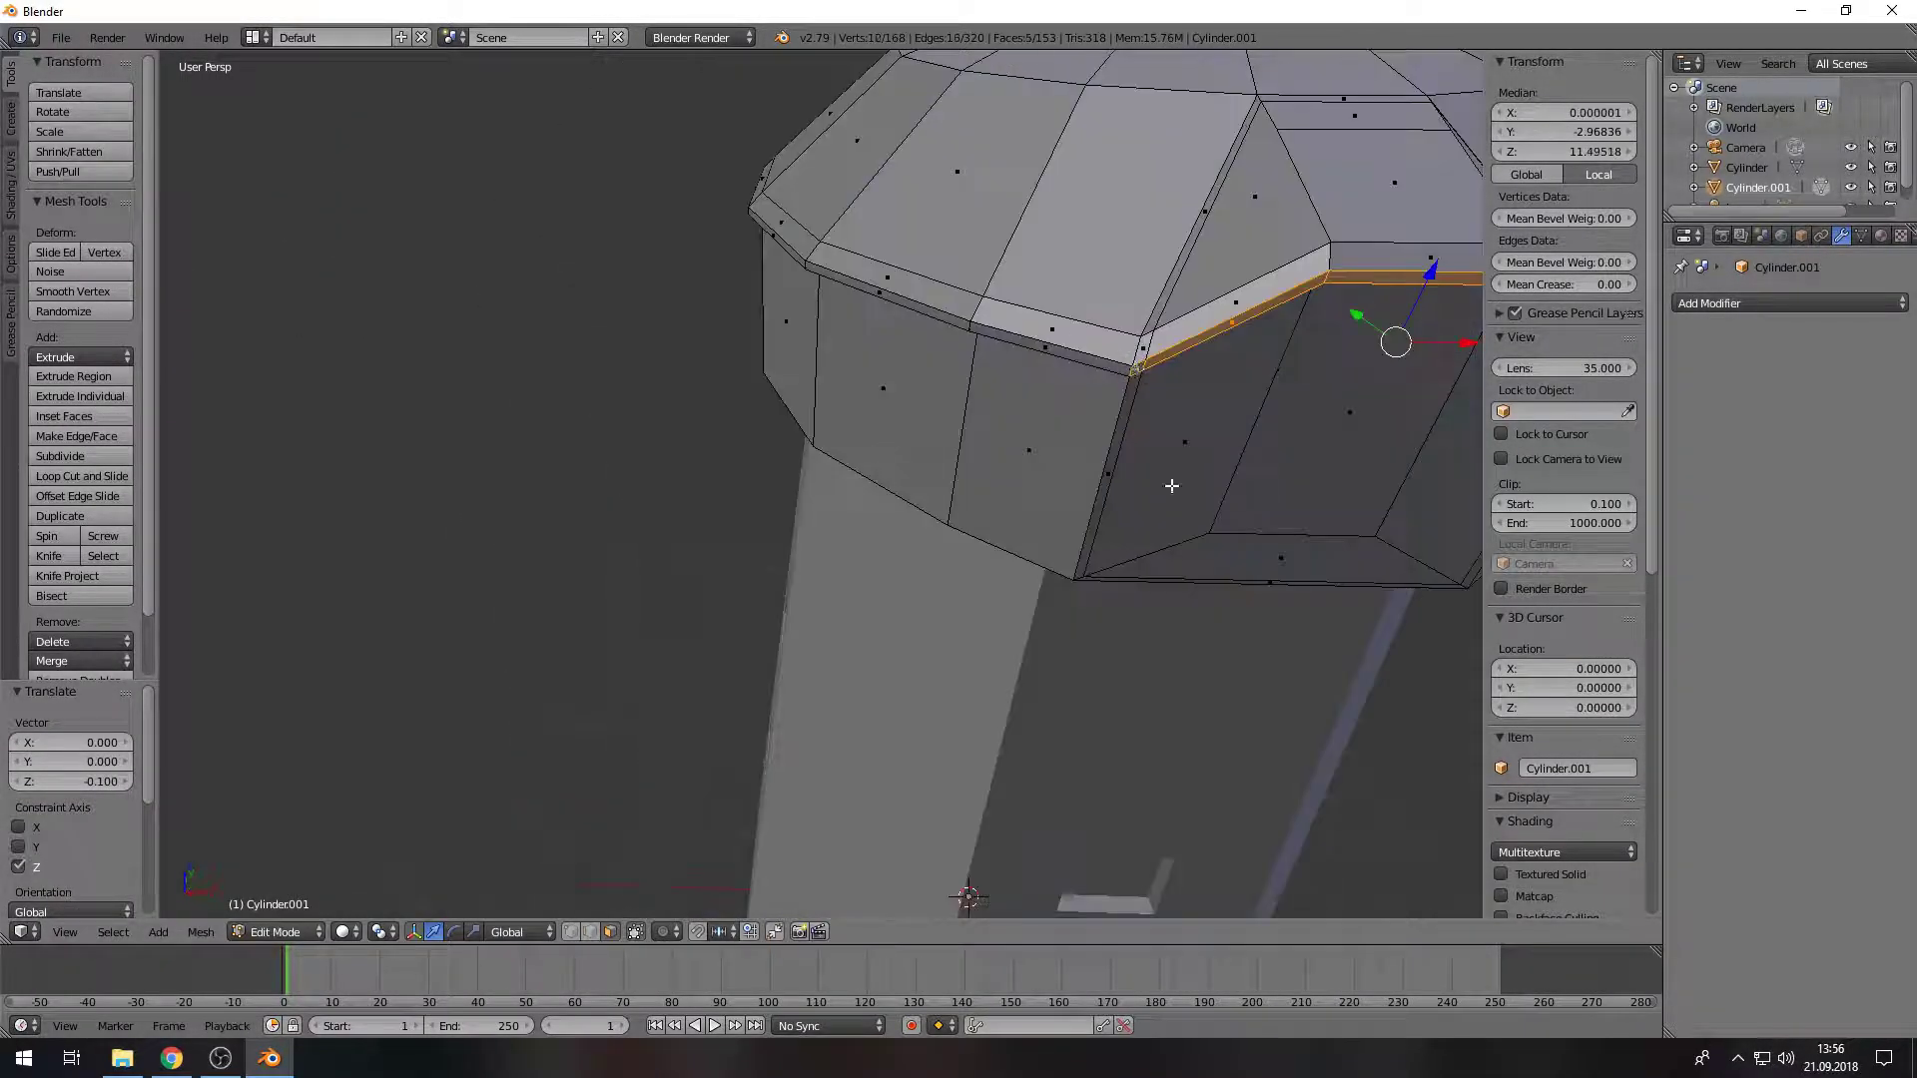
{"action": "middle_click_drag", "start_coordinate": [1172, 485], "coordinate": [983, 489]}
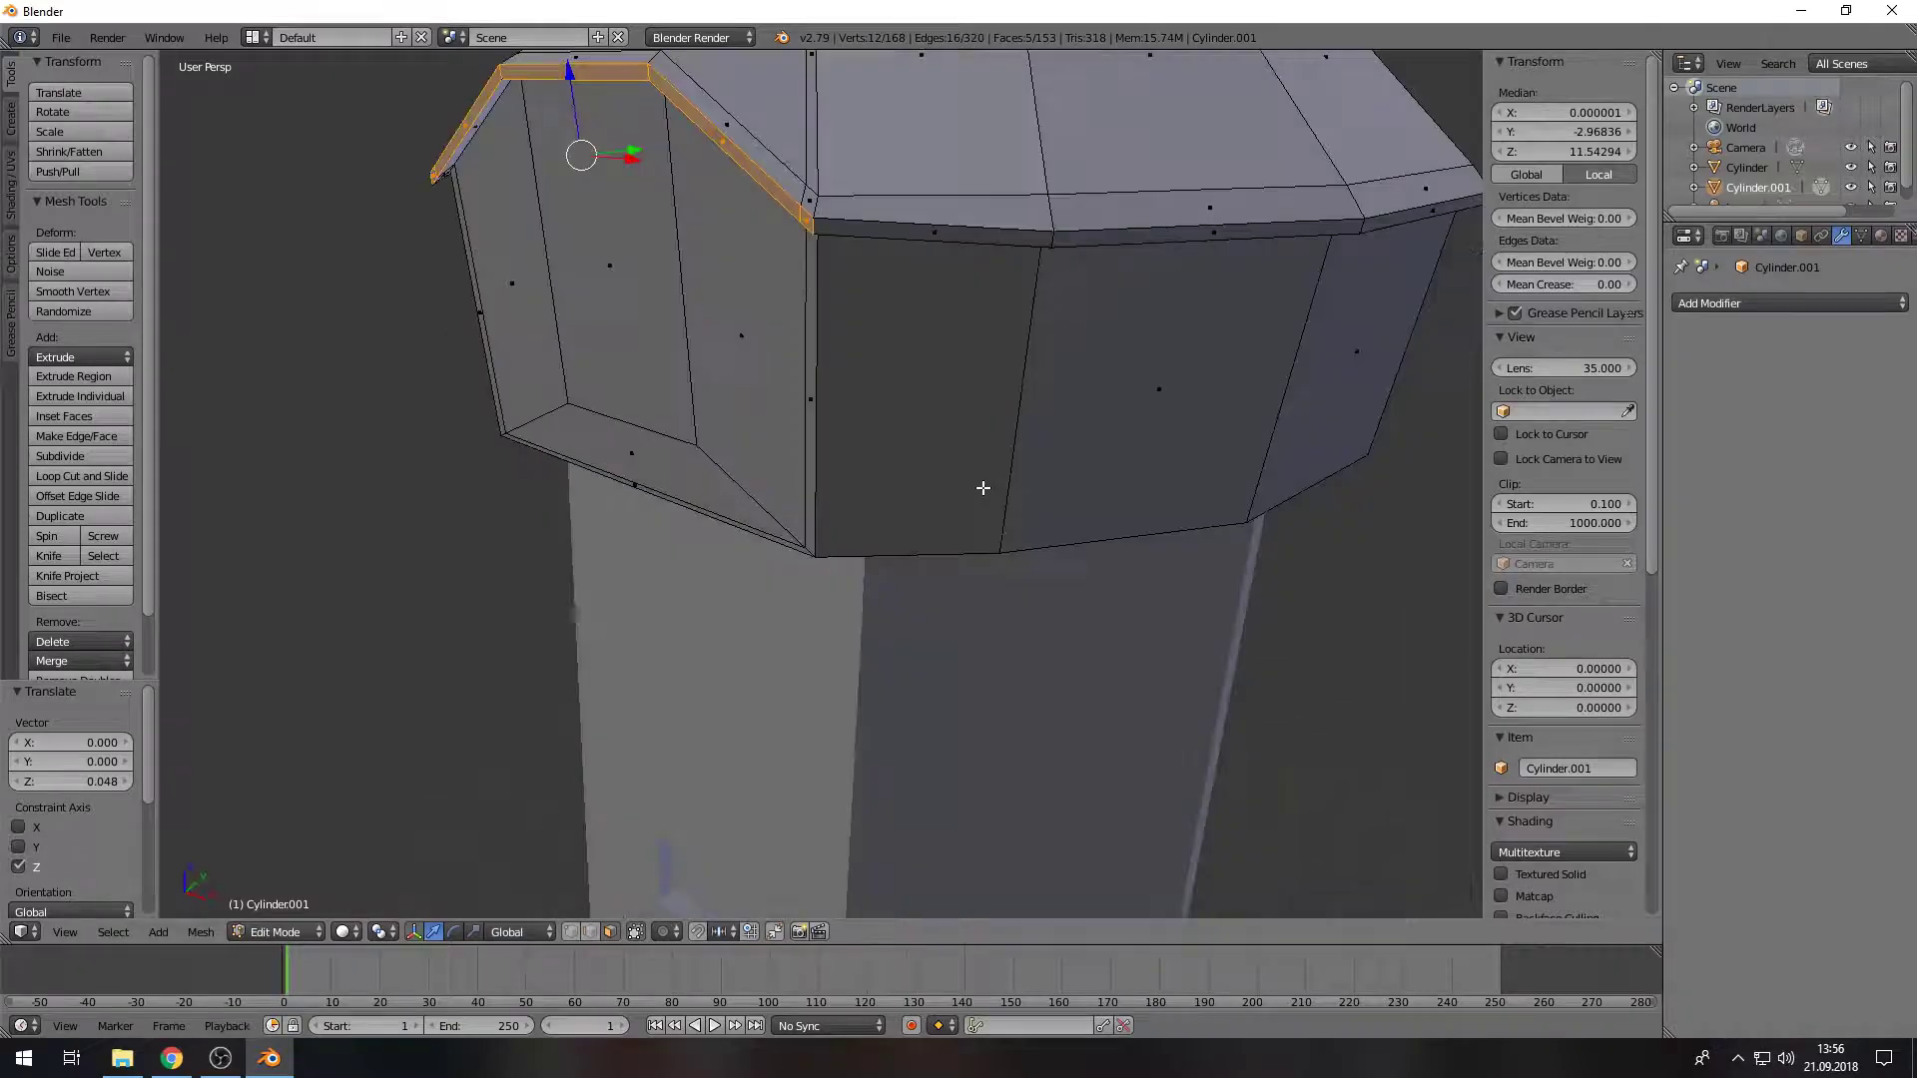
{"action": "left_click", "coordinate": [789, 236]}
{"action": "middle_click_drag", "start_coordinate": [789, 236], "coordinate": [835, 376]}
{"action": "scroll", "coordinate": [936, 472], "scroll_direction": "down", "scroll_amount": 4}
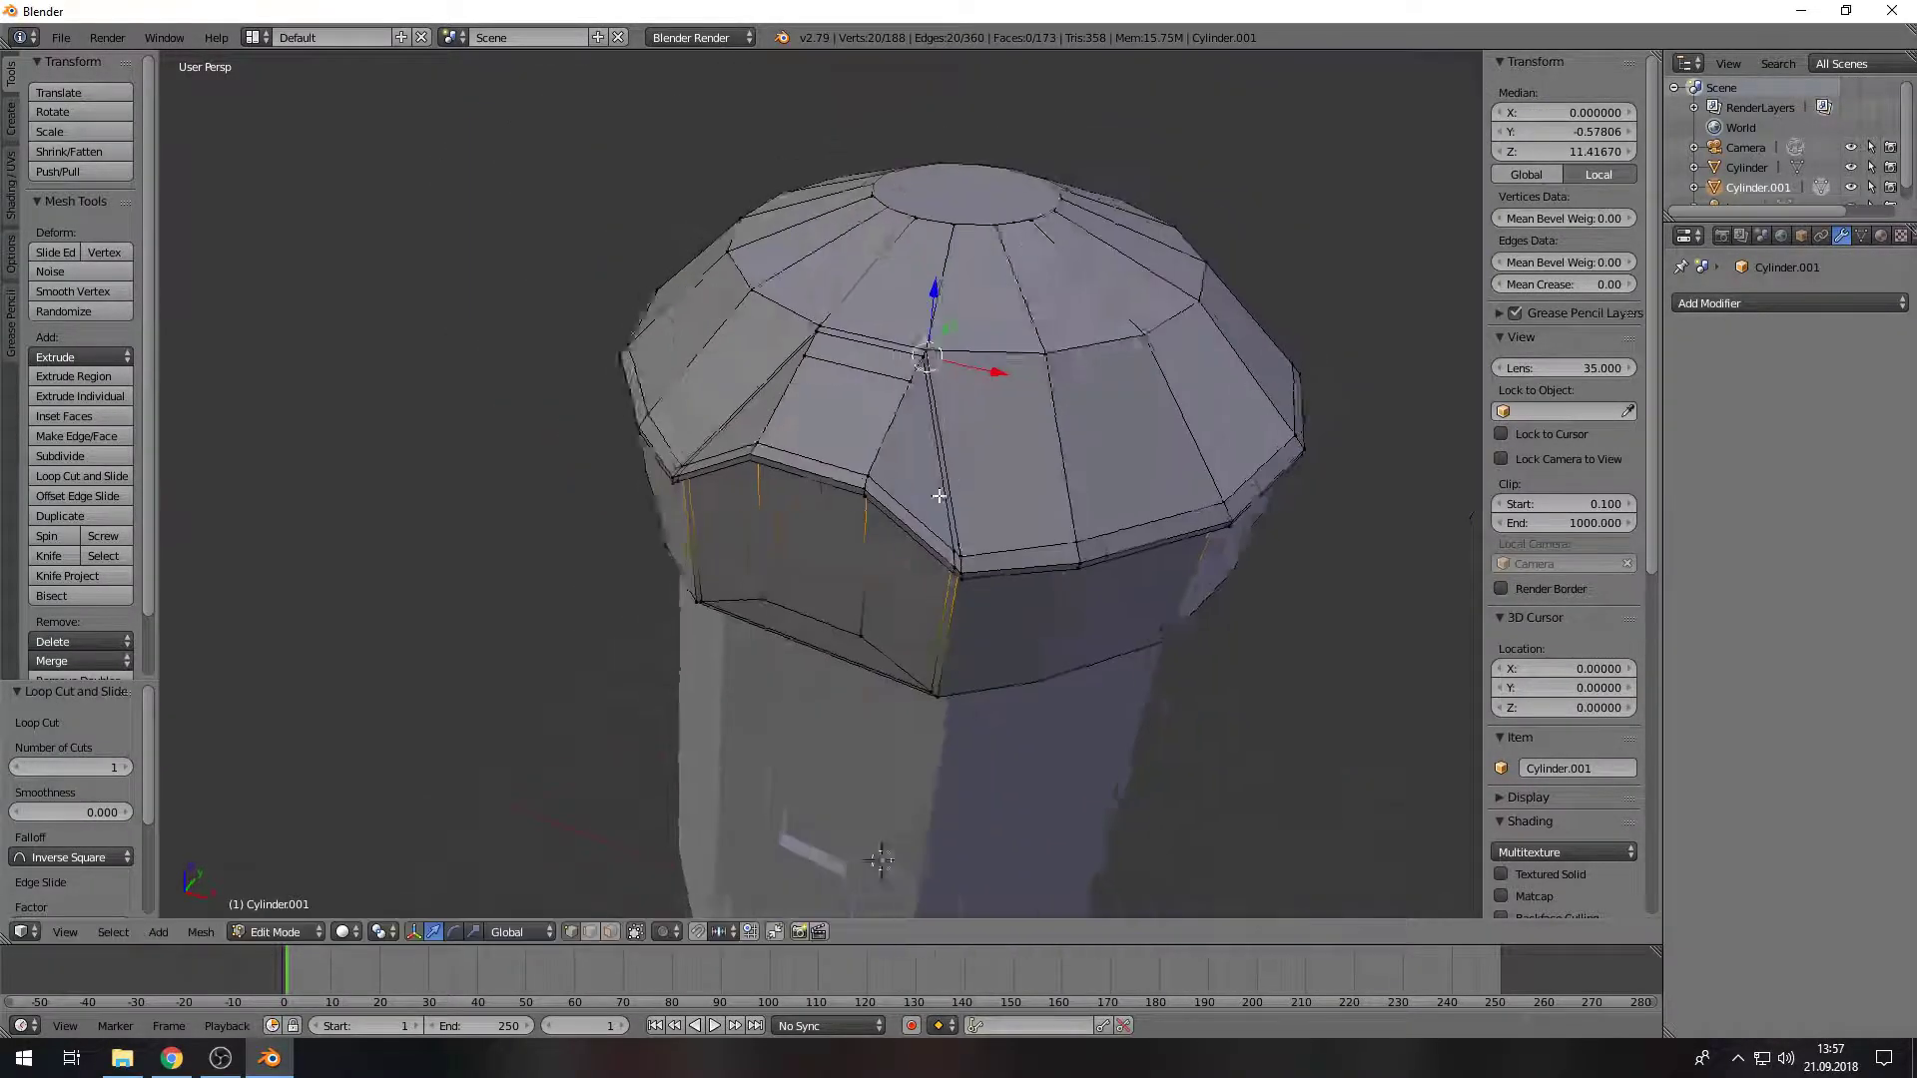
{"action": "scroll", "coordinate": [865, 667], "scroll_direction": "up", "scroll_amount": 5}
{"action": "scroll", "coordinate": [829, 667], "scroll_direction": "down", "scroll_amount": 6}
{"action": "scroll", "coordinate": [838, 505], "scroll_direction": "up", "scroll_amount": 3}
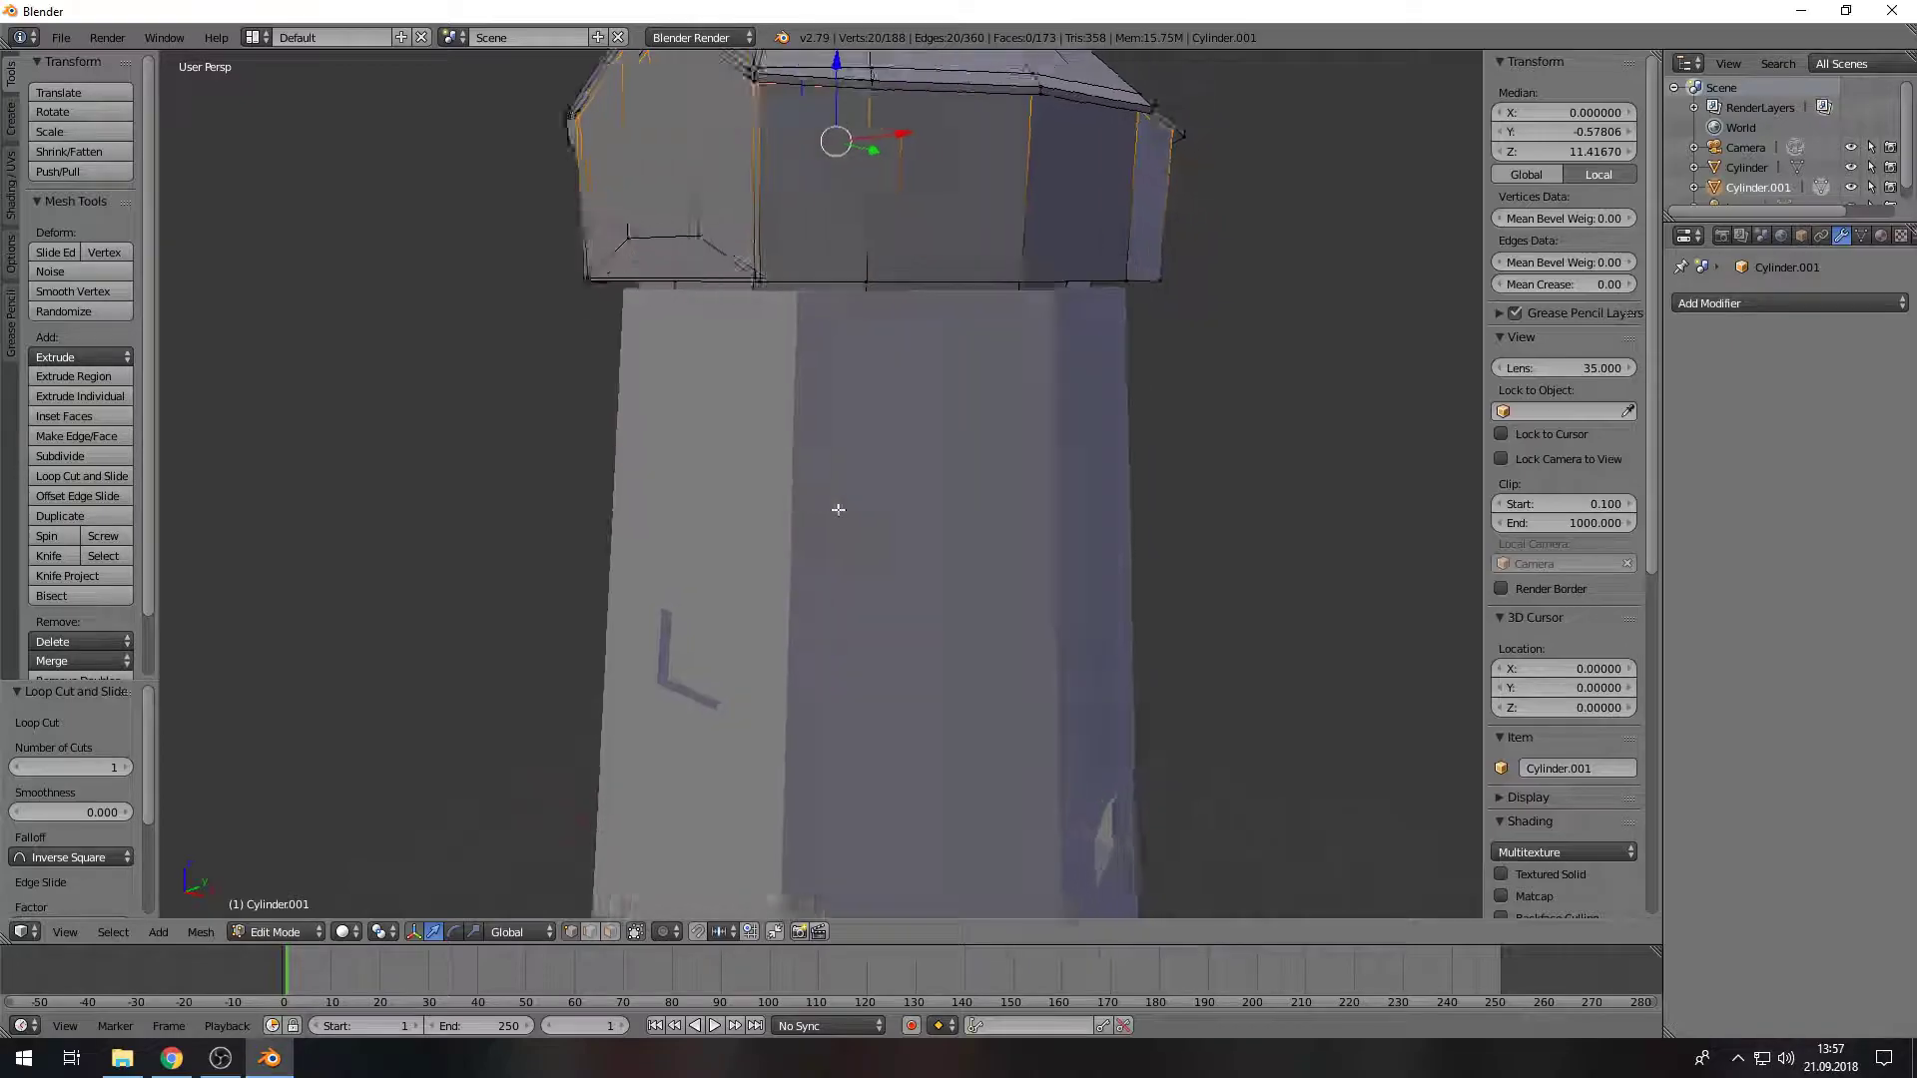
{"action": "scroll", "coordinate": [848, 509], "scroll_direction": "up", "scroll_amount": 3}
{"action": "scroll", "coordinate": [861, 509], "scroll_direction": "up", "scroll_amount": 2}
Step: Try insetting a face under the cap, then undo the inset
{"action": "right_click", "coordinate": [836, 221]}
{"action": "key", "text": "i"}
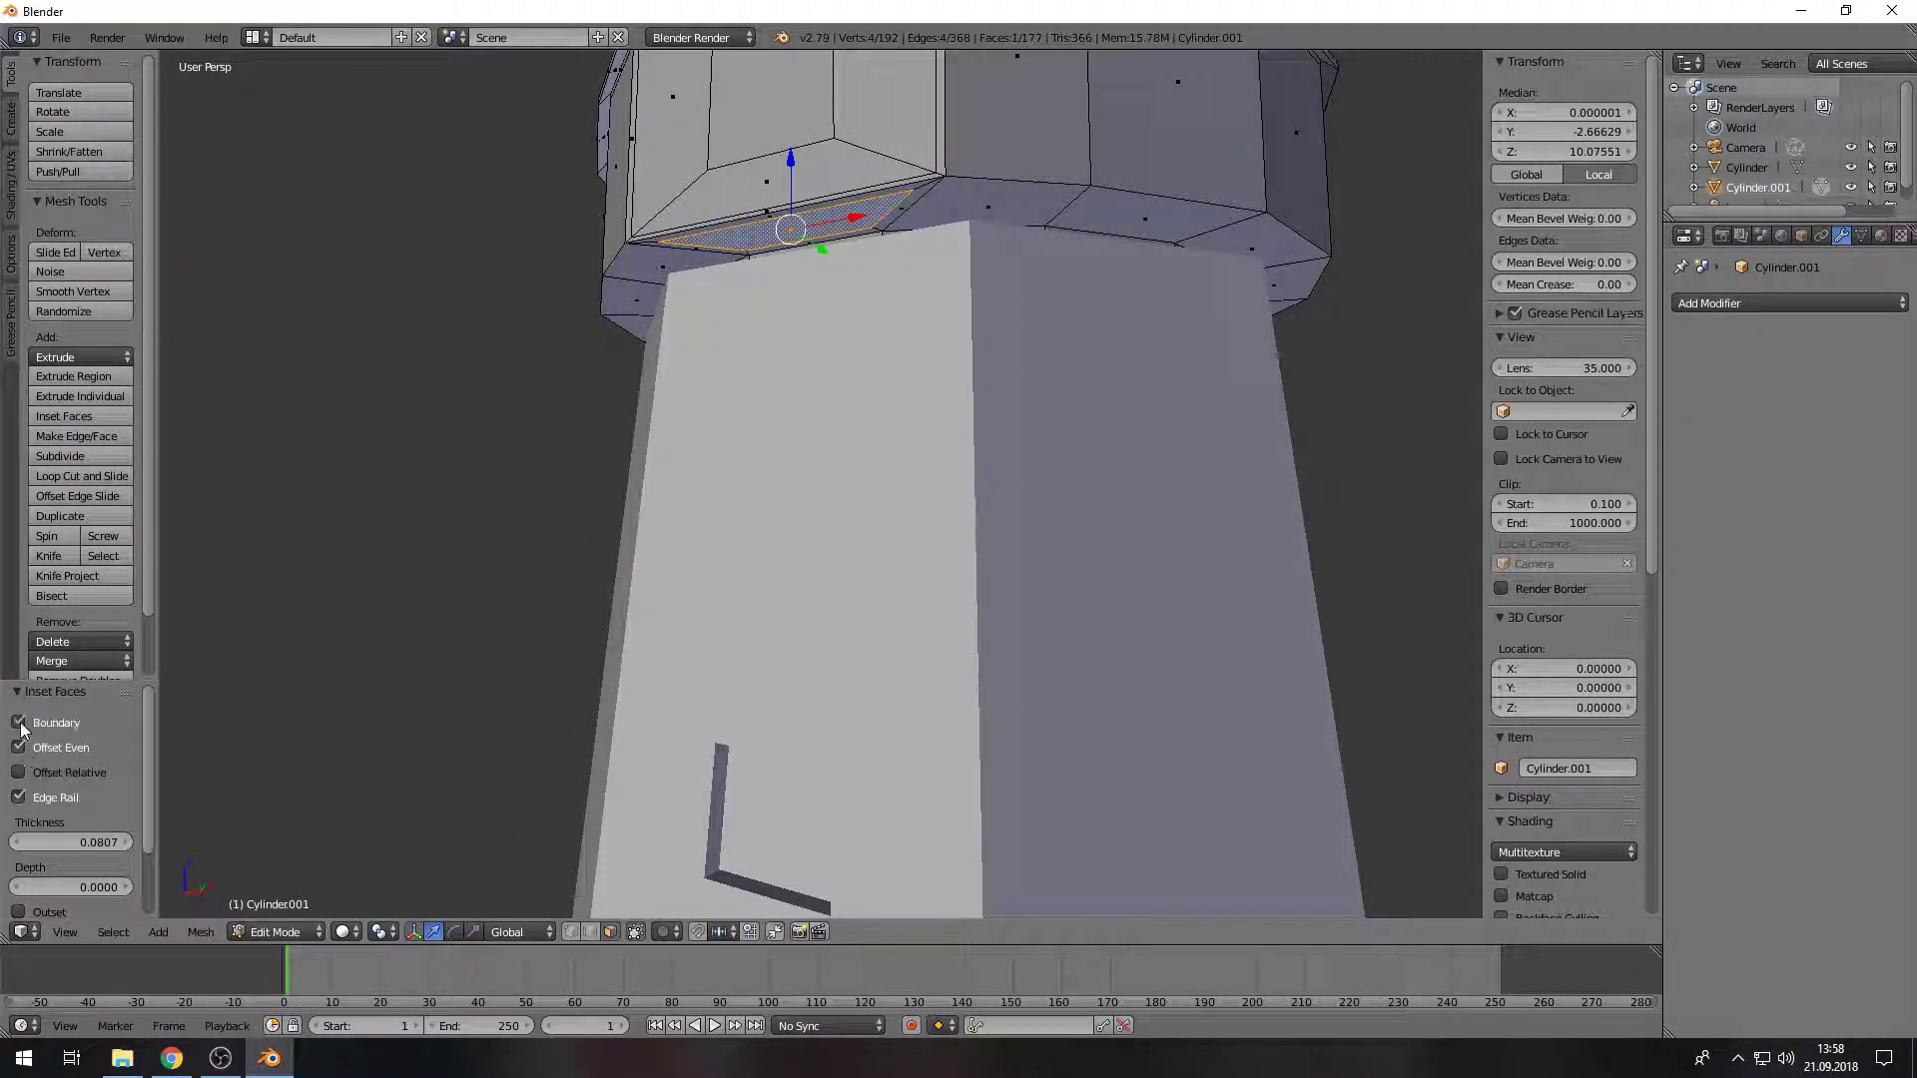
{"action": "left_click_drag", "start_coordinate": [22, 728], "coordinate": [22, 799]}
{"action": "scroll", "coordinate": [22, 879], "scroll_direction": "down", "scroll_amount": 2}
{"action": "key", "text": "ctrl+z"}
{"action": "key", "text": "ctrl+z"}
{"action": "scroll", "coordinate": [843, 441], "scroll_direction": "down", "scroll_amount": 3}
{"action": "scroll", "coordinate": [843, 505], "scroll_direction": "down", "scroll_amount": 2}
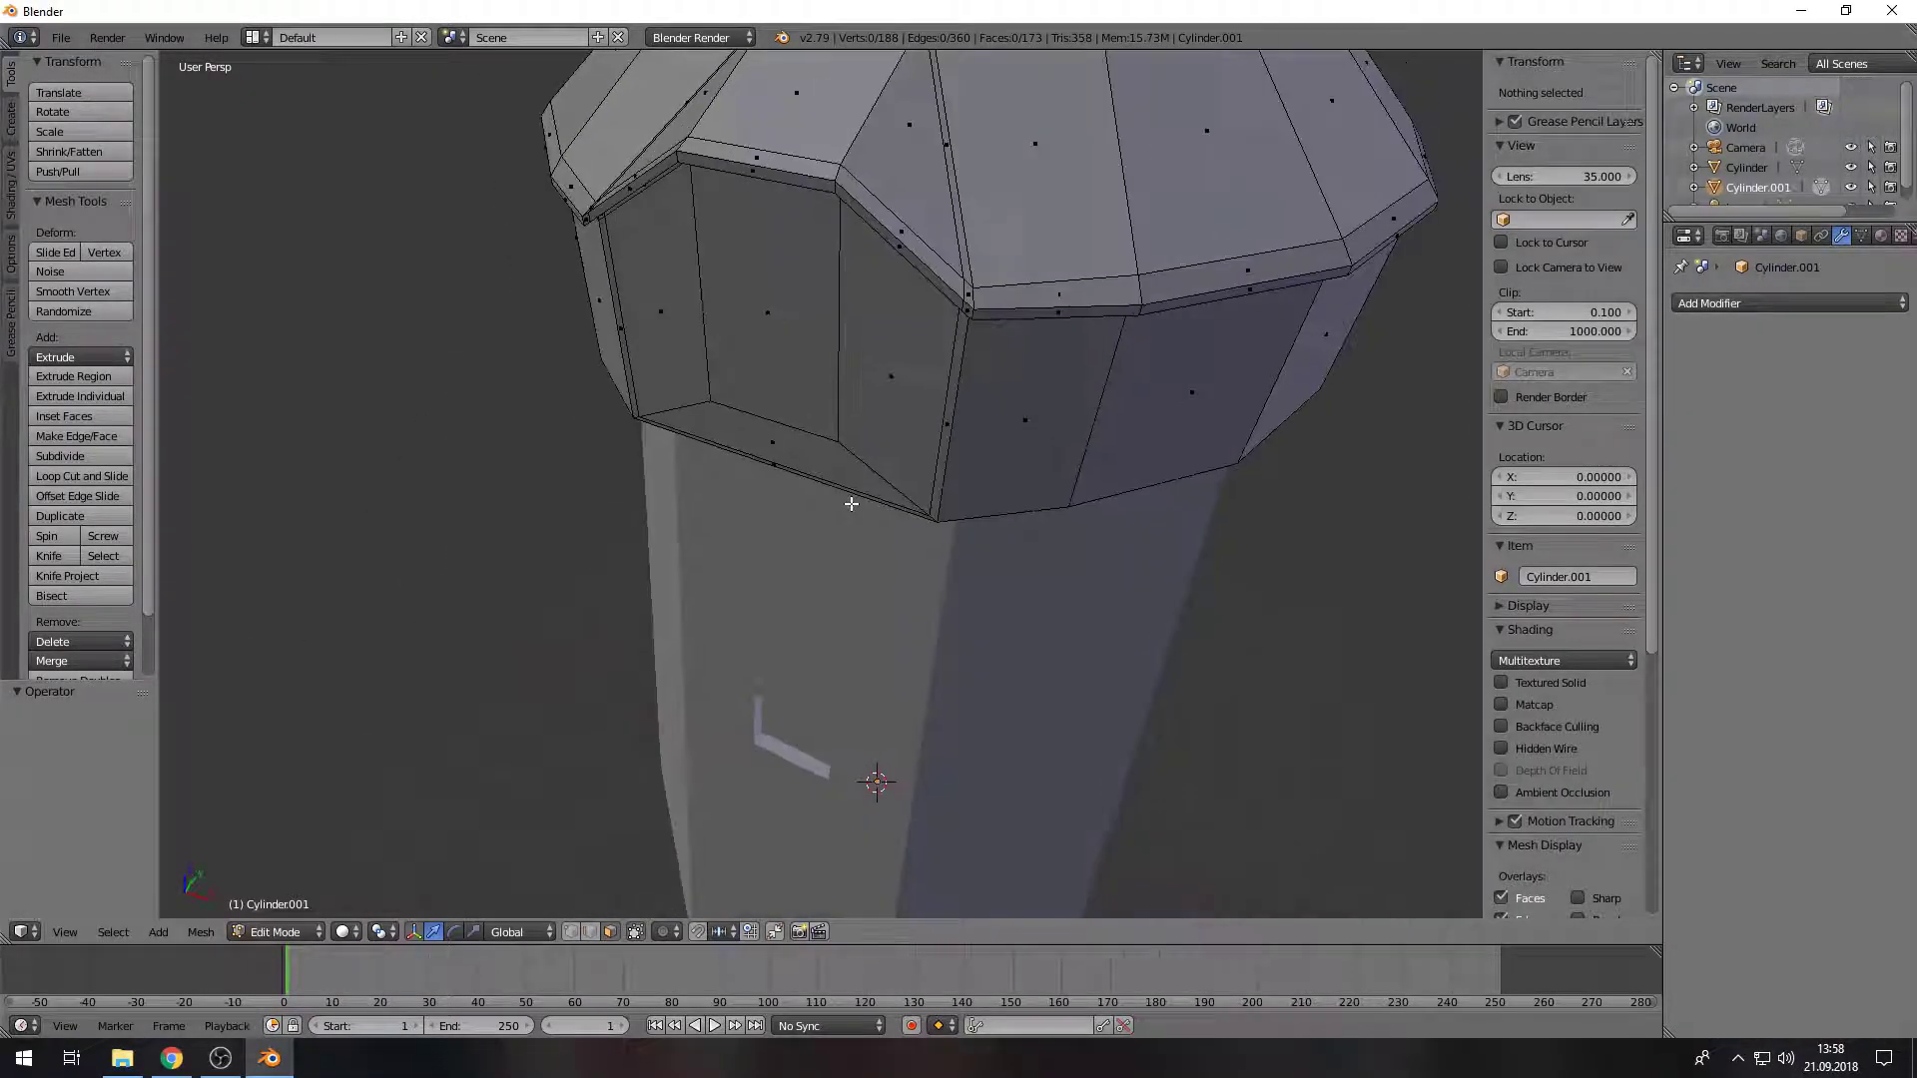
{"action": "scroll", "coordinate": [743, 507], "scroll_direction": "down", "scroll_amount": 4}
{"action": "middle_click_drag", "start_coordinate": [699, 489], "coordinate": [685, 506]}
{"action": "scroll", "coordinate": [696, 479], "scroll_direction": "up", "scroll_amount": 4}
{"action": "scroll", "coordinate": [697, 479], "scroll_direction": "down", "scroll_amount": 4}
Step: Return to Object Mode and save the scene as windmill.blend
{"action": "key", "text": "Tab"}
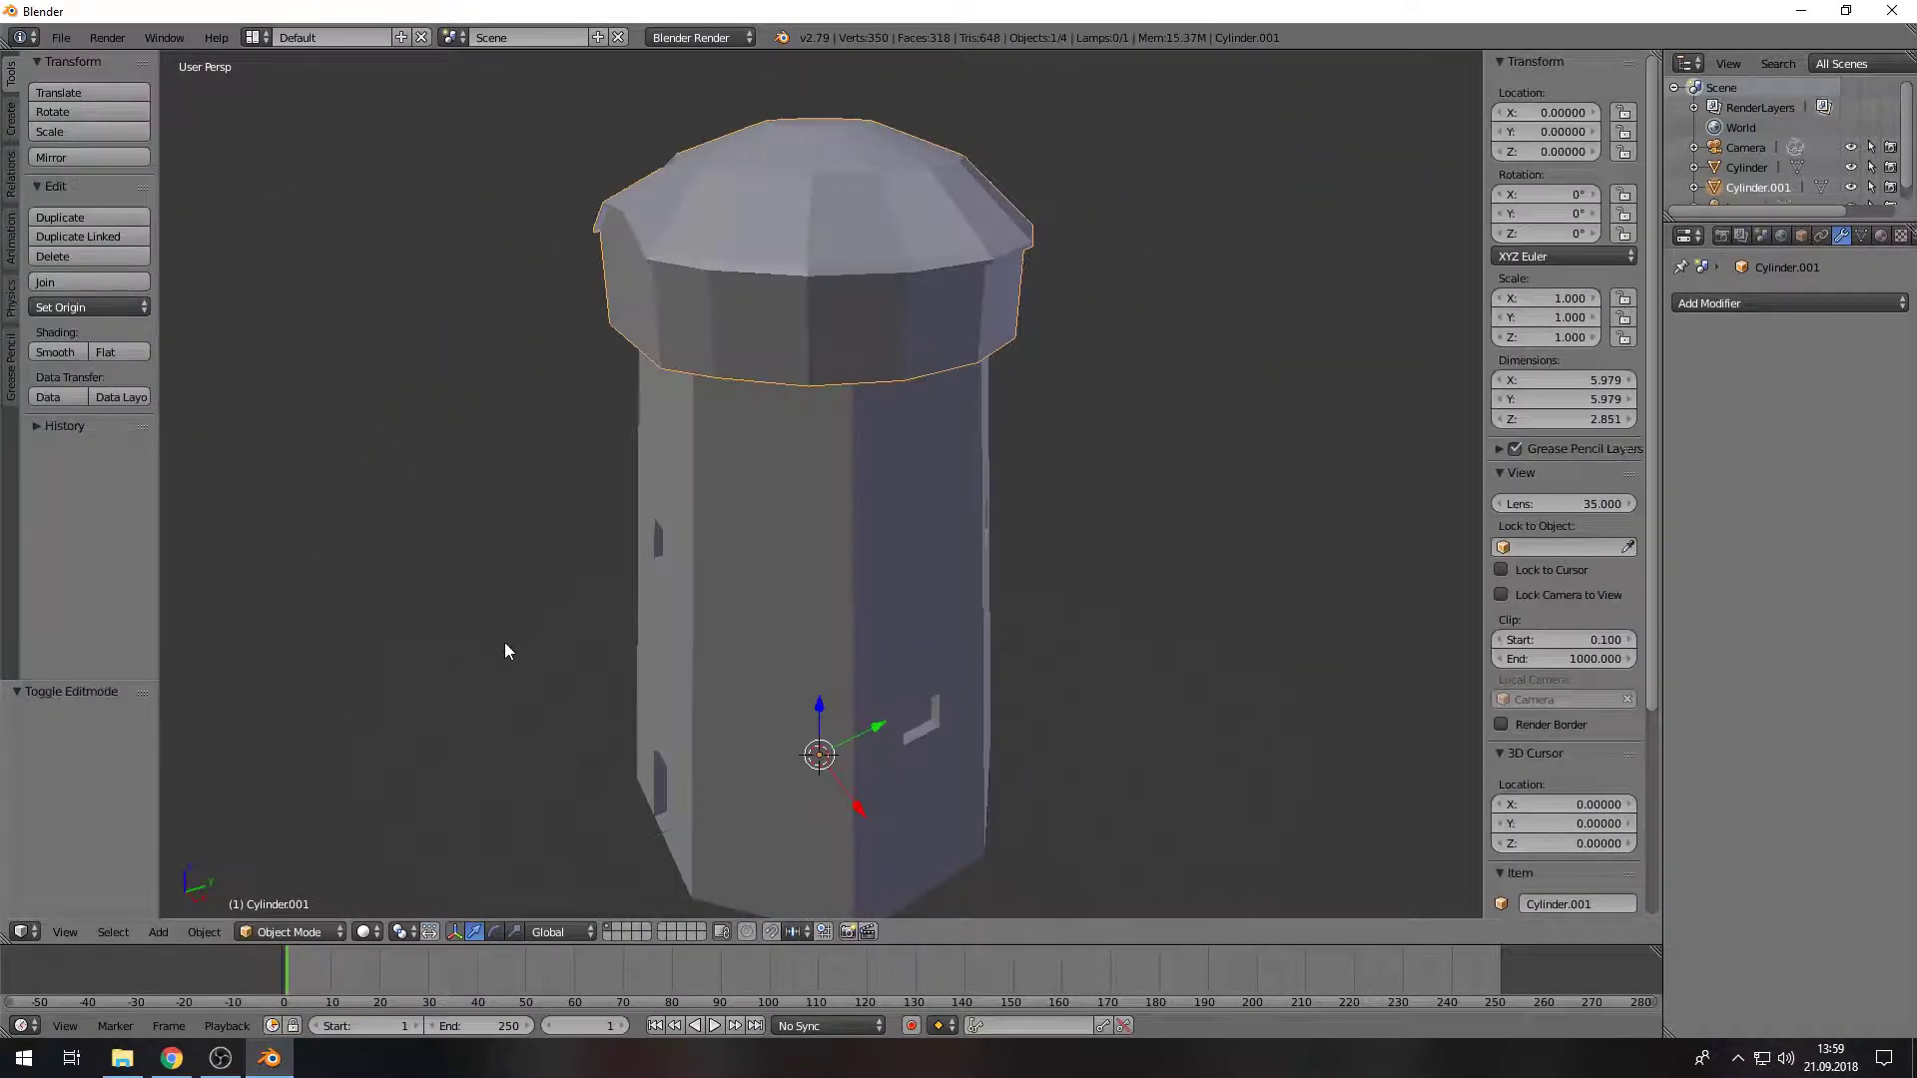
{"action": "scroll", "coordinate": [505, 643], "scroll_direction": "down", "scroll_amount": 3}
{"action": "key", "text": "ctrl+shift+s"}
{"action": "key", "text": "Return"}
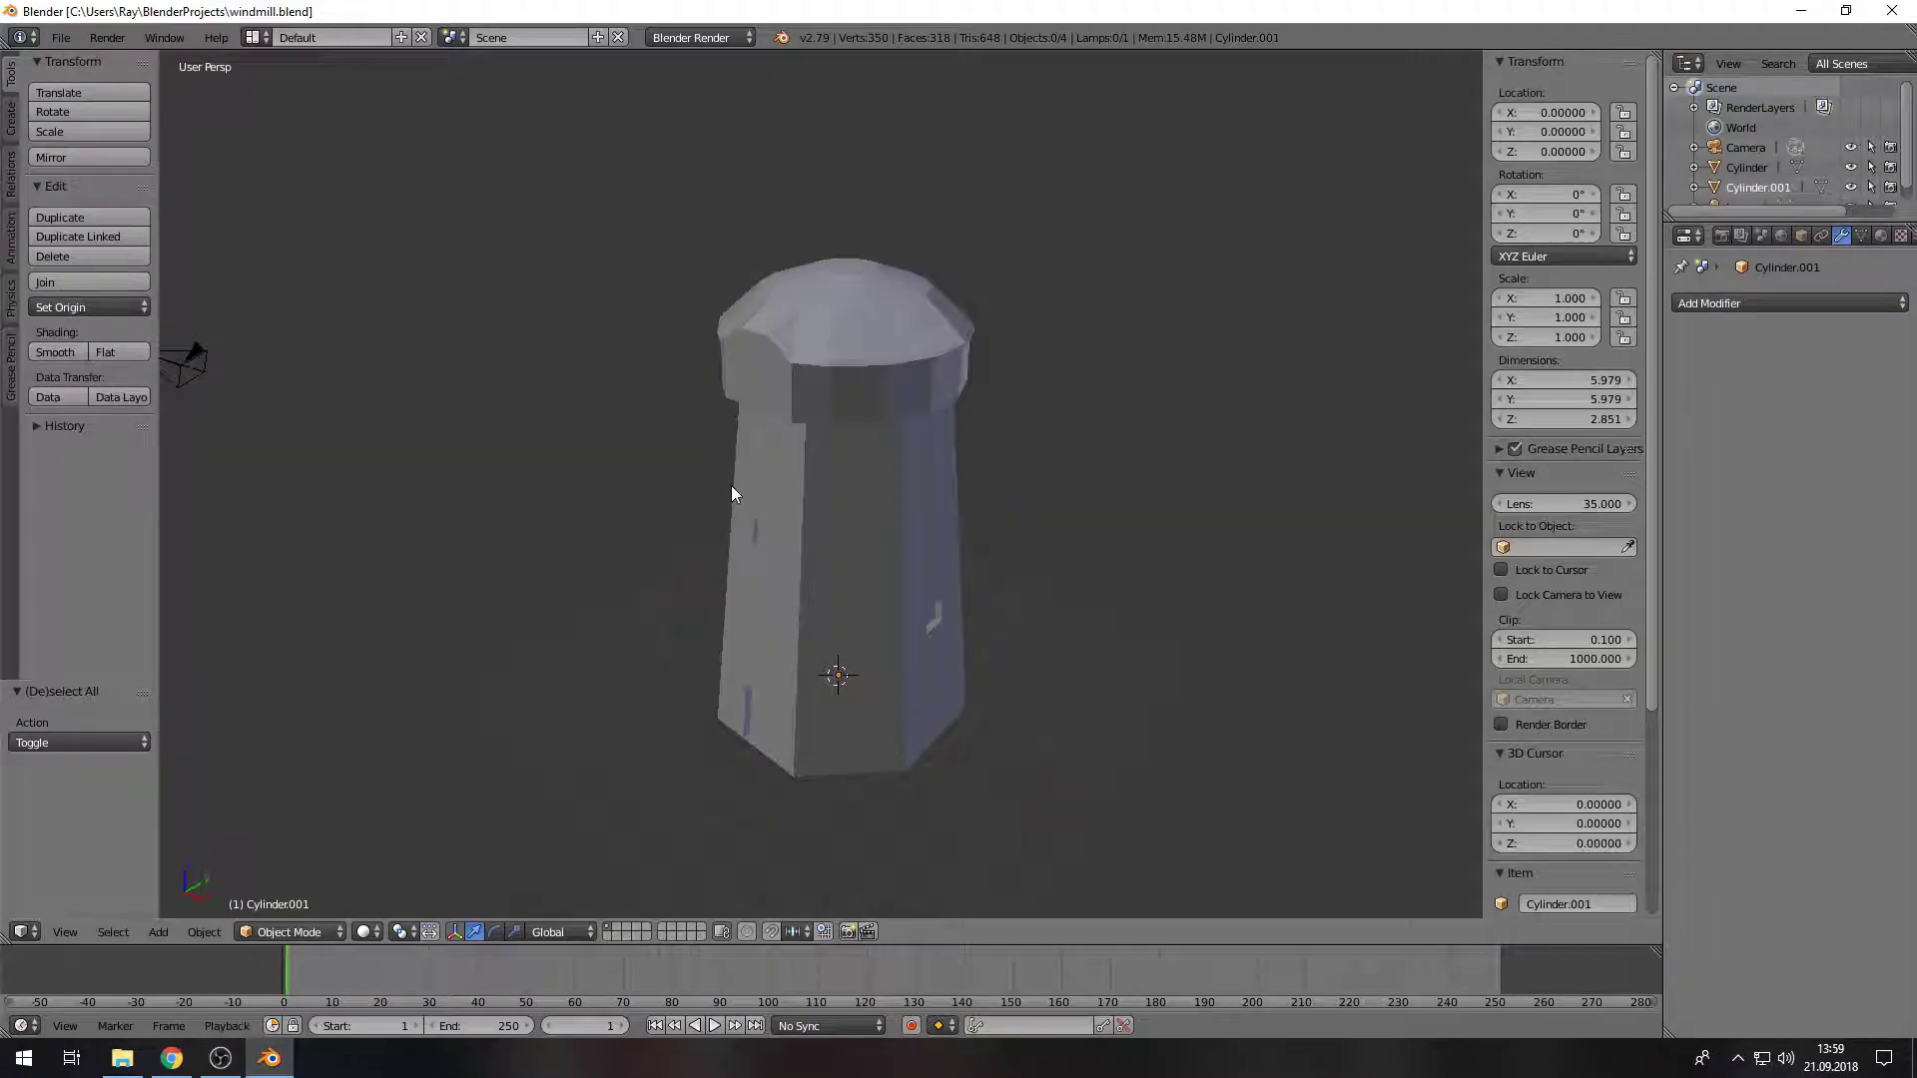
{"action": "scroll", "coordinate": [759, 567], "scroll_direction": "up", "scroll_amount": 2}
{"action": "middle_click_drag", "start_coordinate": [758, 567], "coordinate": [754, 577]}
{"action": "scroll", "coordinate": [755, 577], "scroll_direction": "up", "scroll_amount": 1}
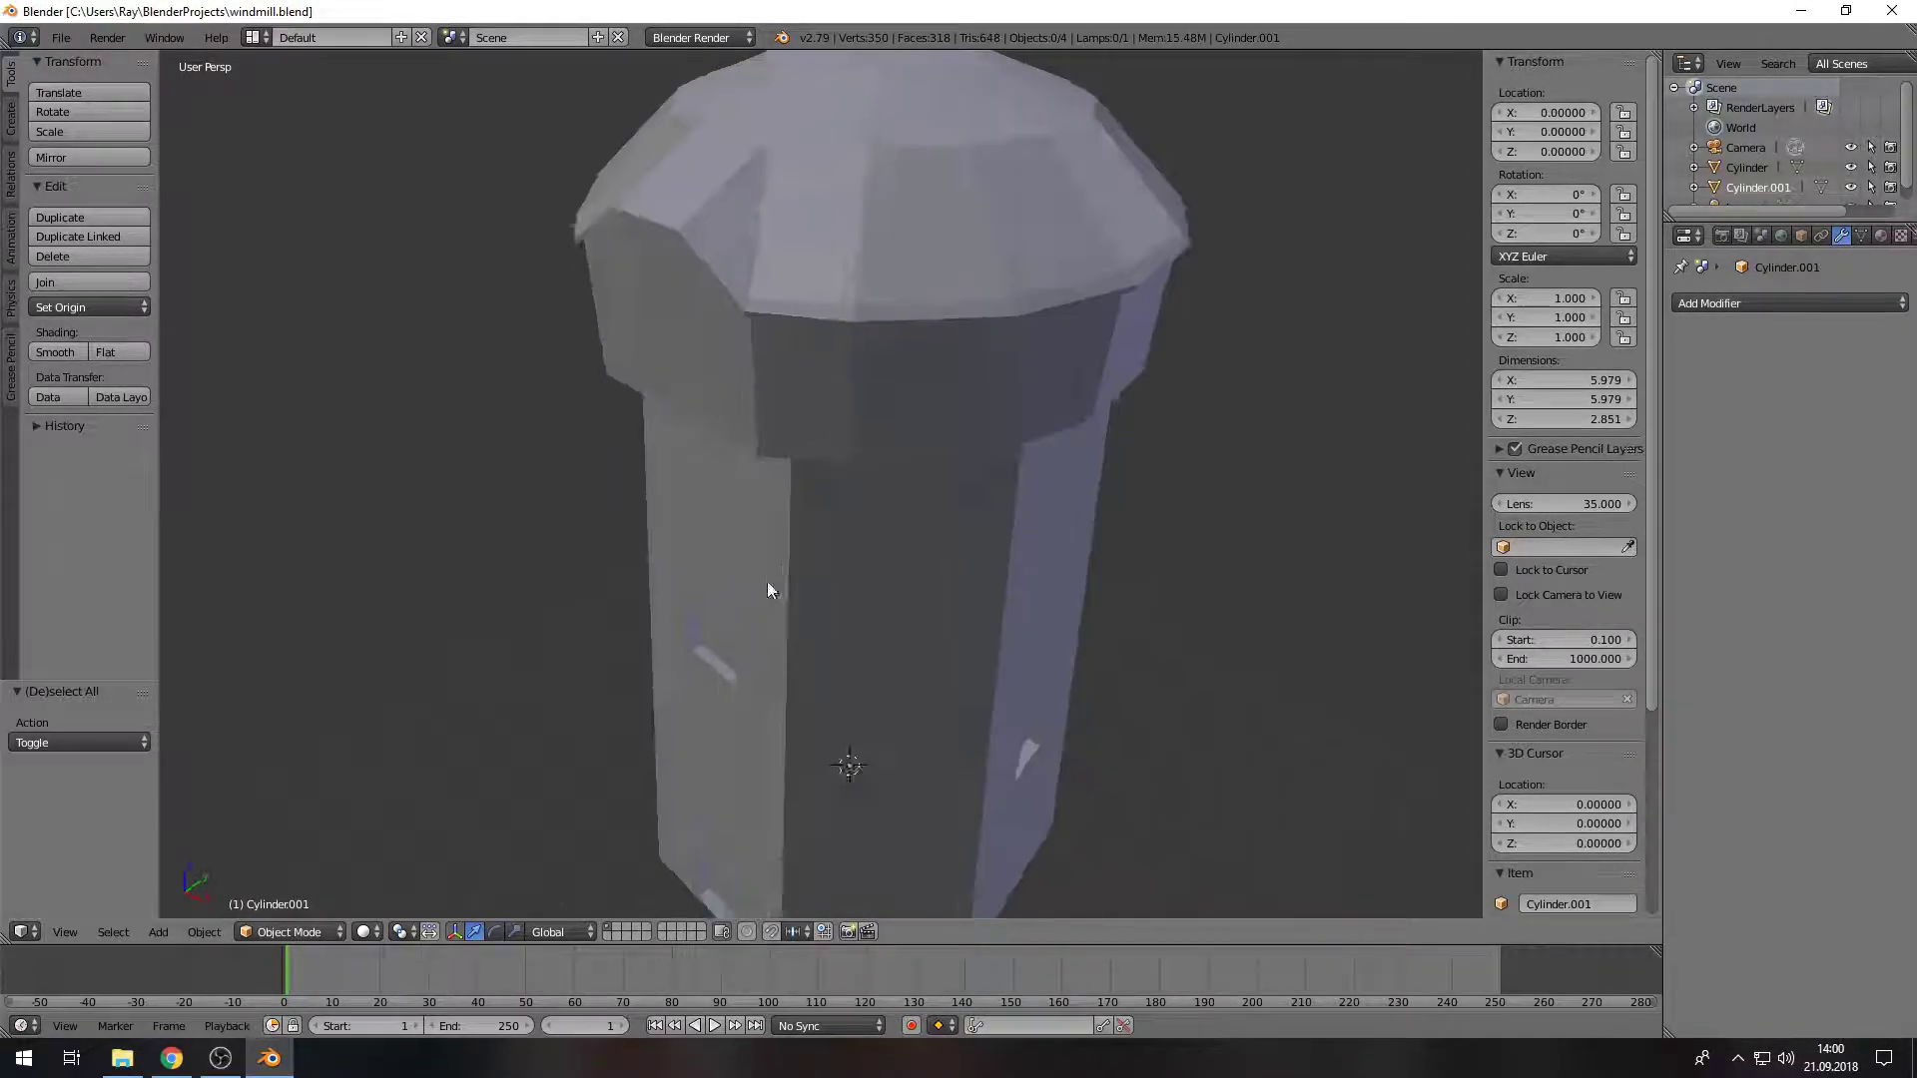
{"action": "key", "text": "shift+a"}
Step: Add a small cube at Z 10.31 and apply its scale
{"action": "left_click", "coordinate": [816, 605]}
{"action": "scroll", "coordinate": [713, 801], "scroll_direction": "down", "scroll_amount": 1}
{"action": "scroll", "coordinate": [53, 781], "scroll_direction": "down", "scroll_amount": 2}
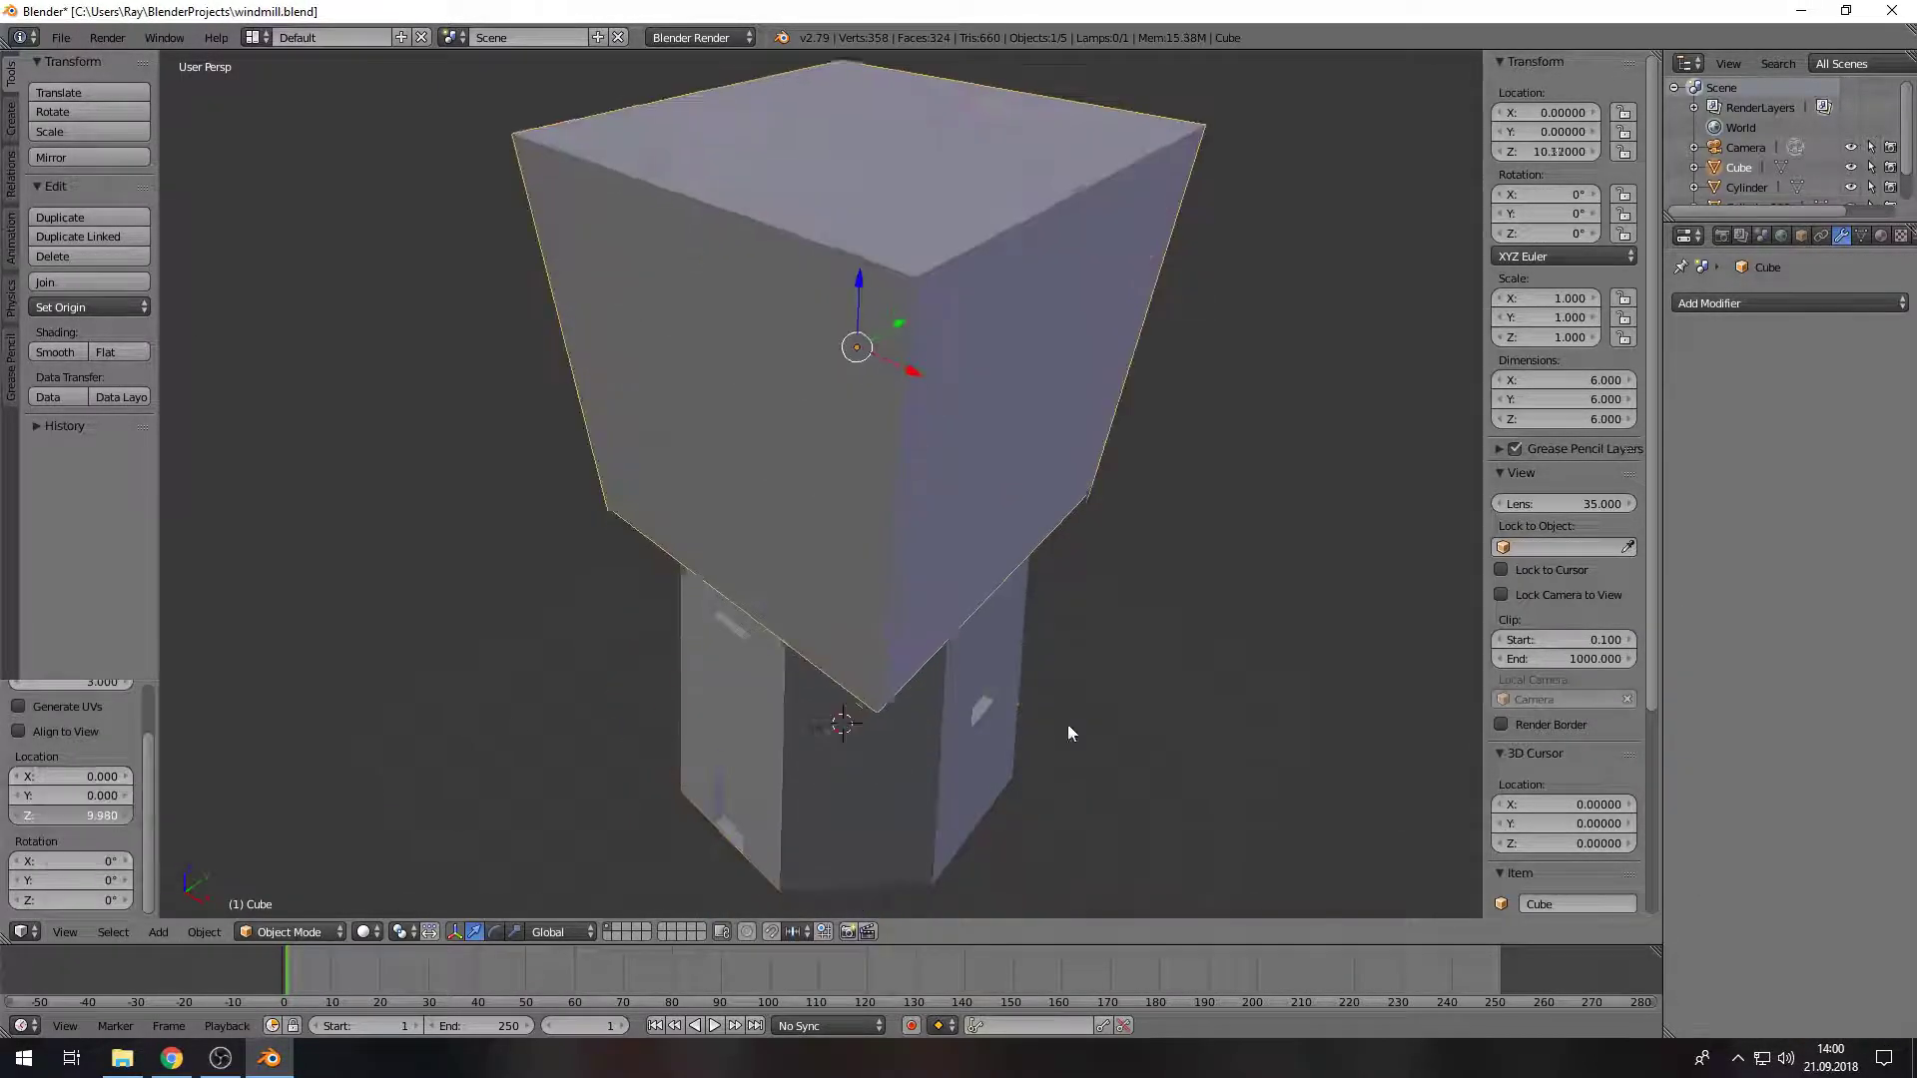
{"action": "type", "text": "10.31"}
{"action": "key", "text": "Tab"}
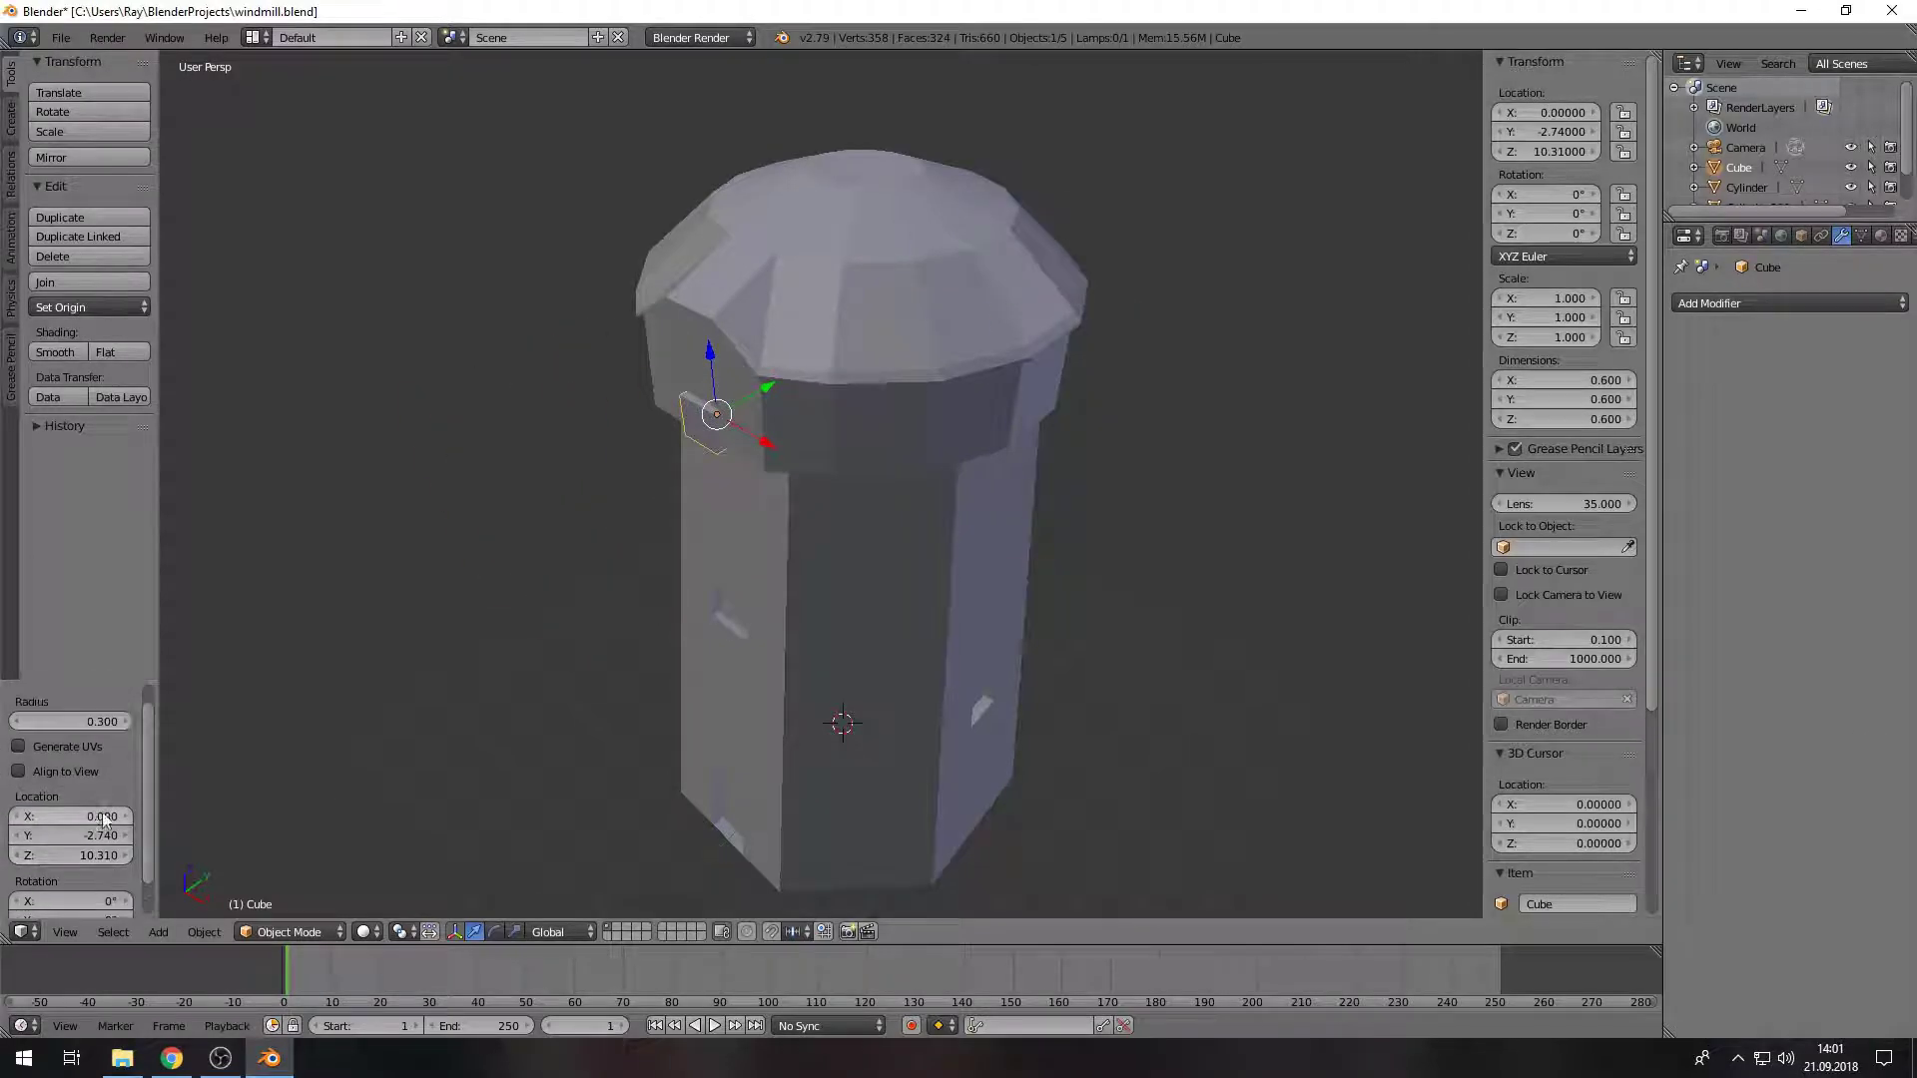
{"action": "scroll", "coordinate": [774, 464], "scroll_direction": "up", "scroll_amount": 3}
{"action": "scroll", "coordinate": [643, 527], "scroll_direction": "down", "scroll_amount": 3}
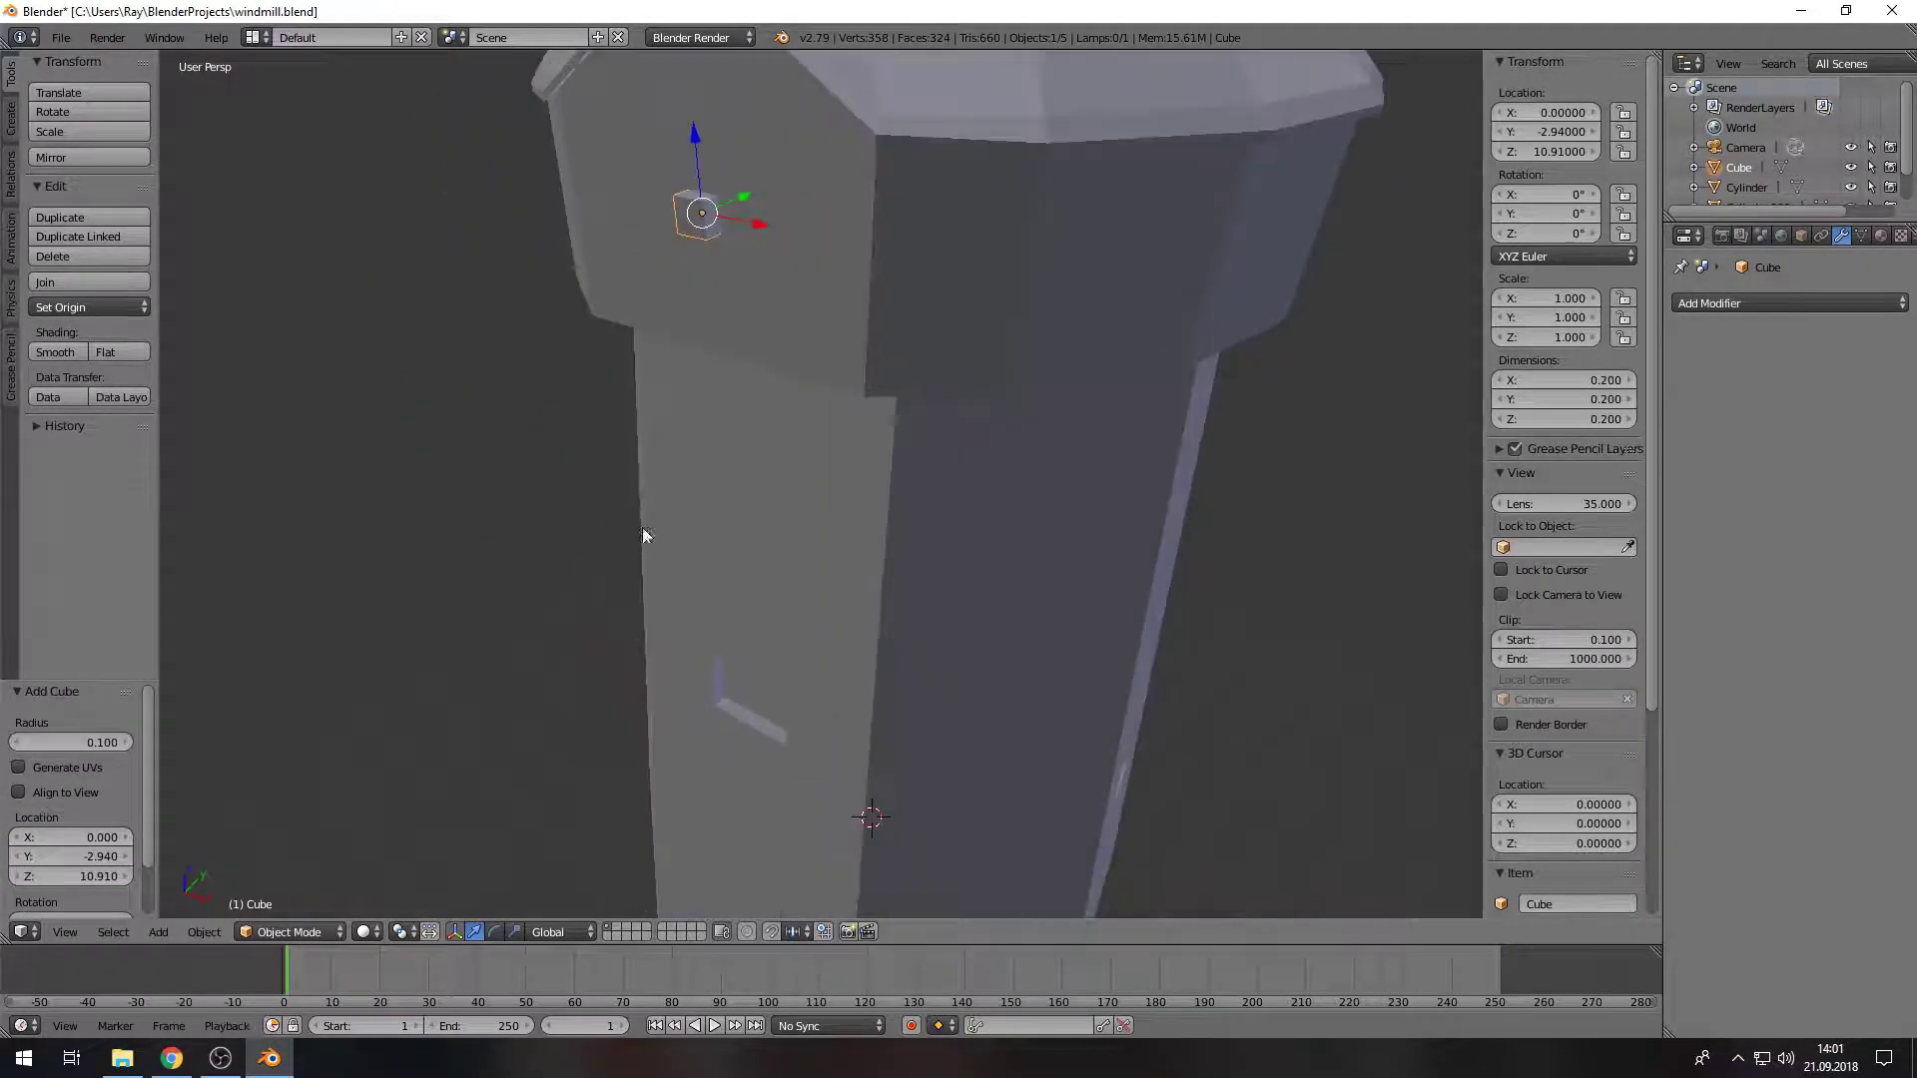
{"action": "middle_click_drag", "start_coordinate": [643, 527], "coordinate": [845, 471]}
{"action": "key", "text": "ctrl+alt+z"}
{"action": "left_click", "coordinate": [537, 608]}
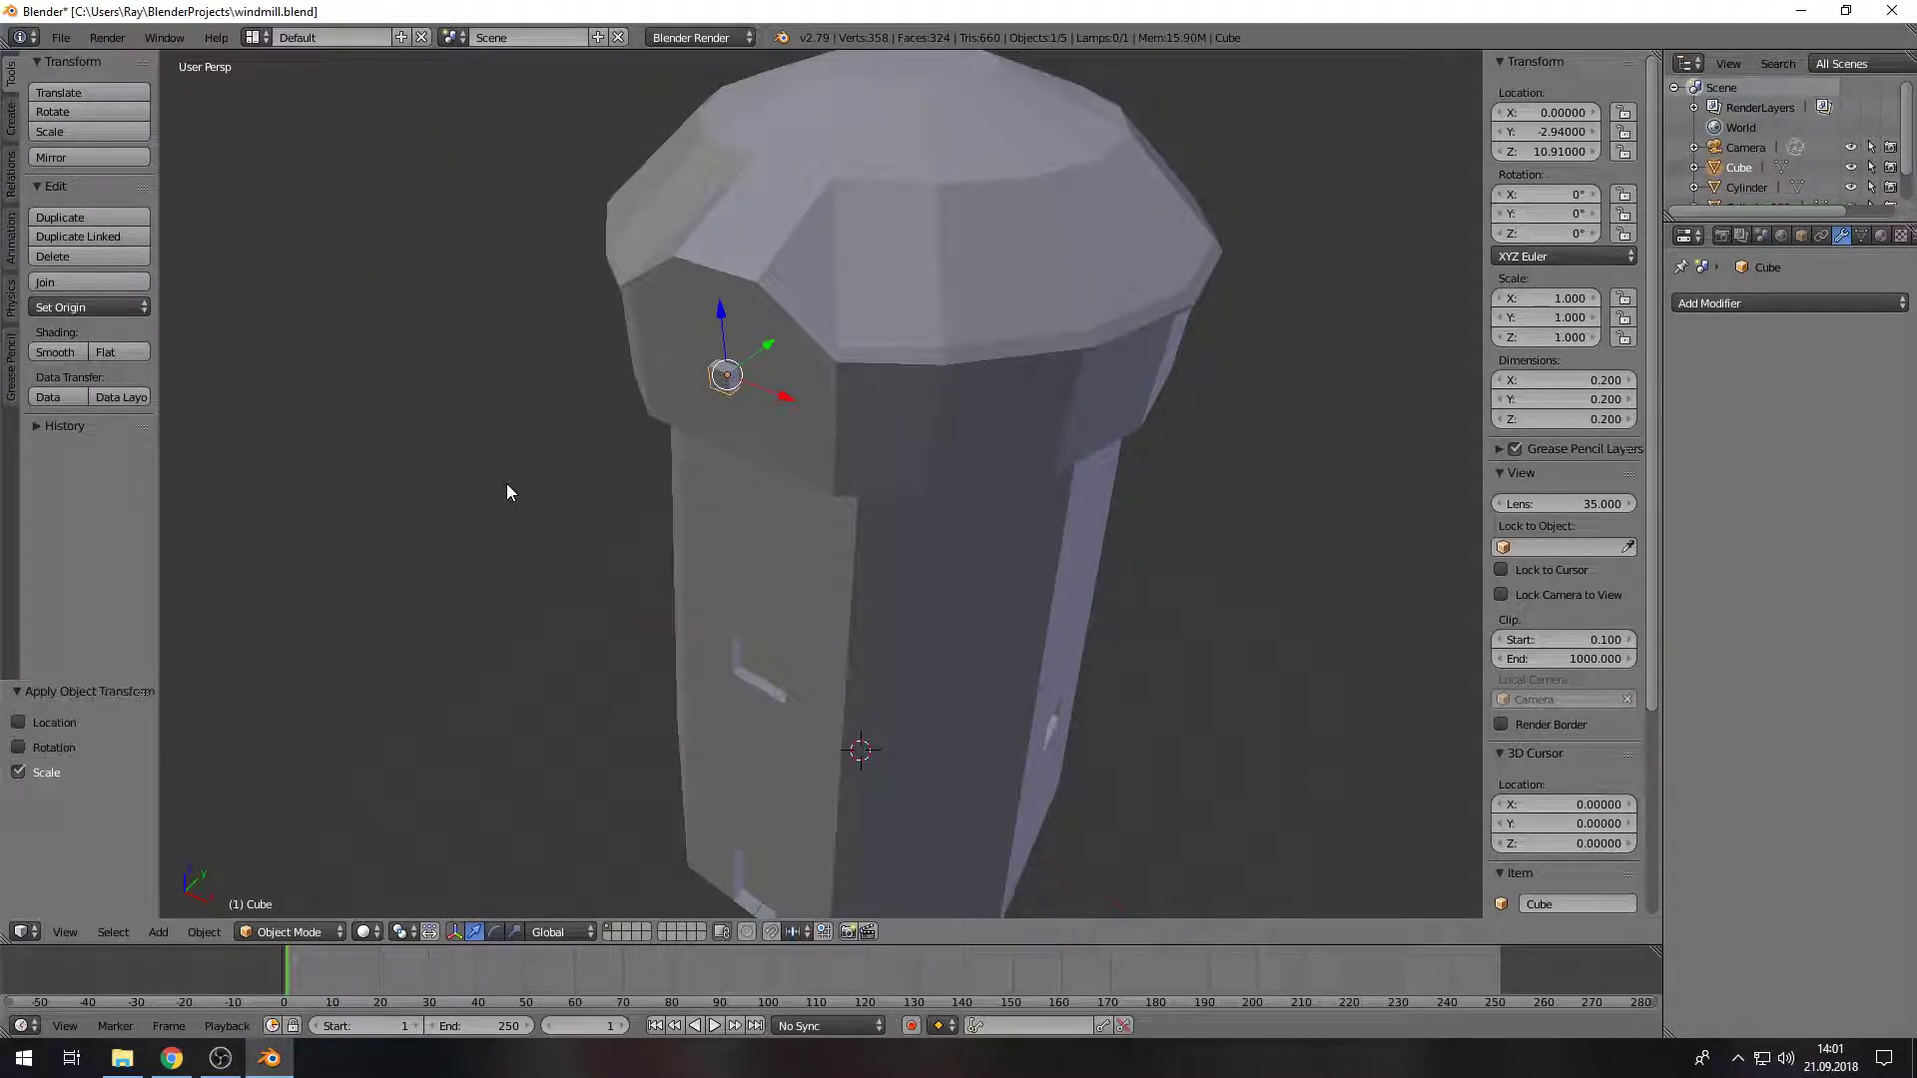
Step: In Edit Mode, move the cube's geometry along Y to the front of the cap
{"action": "scroll", "coordinate": [643, 465], "scroll_direction": "up", "scroll_amount": 4}
{"action": "key", "text": "Tab"}
{"action": "left_click", "coordinate": [803, 360]}
{"action": "key", "text": "g"}
{"action": "key", "text": "y"}
{"action": "mouse_move", "coordinate": [803, 359]}
{"action": "middle_mouse_down"}
{"action": "mouse_move", "coordinate": [649, 456]}
{"action": "mouse_move", "coordinate": [685, 723]}
{"action": "mouse_move", "coordinate": [822, 477]}
{"action": "middle_mouse_up"}
{"action": "left_click", "coordinate": [640, 399]}
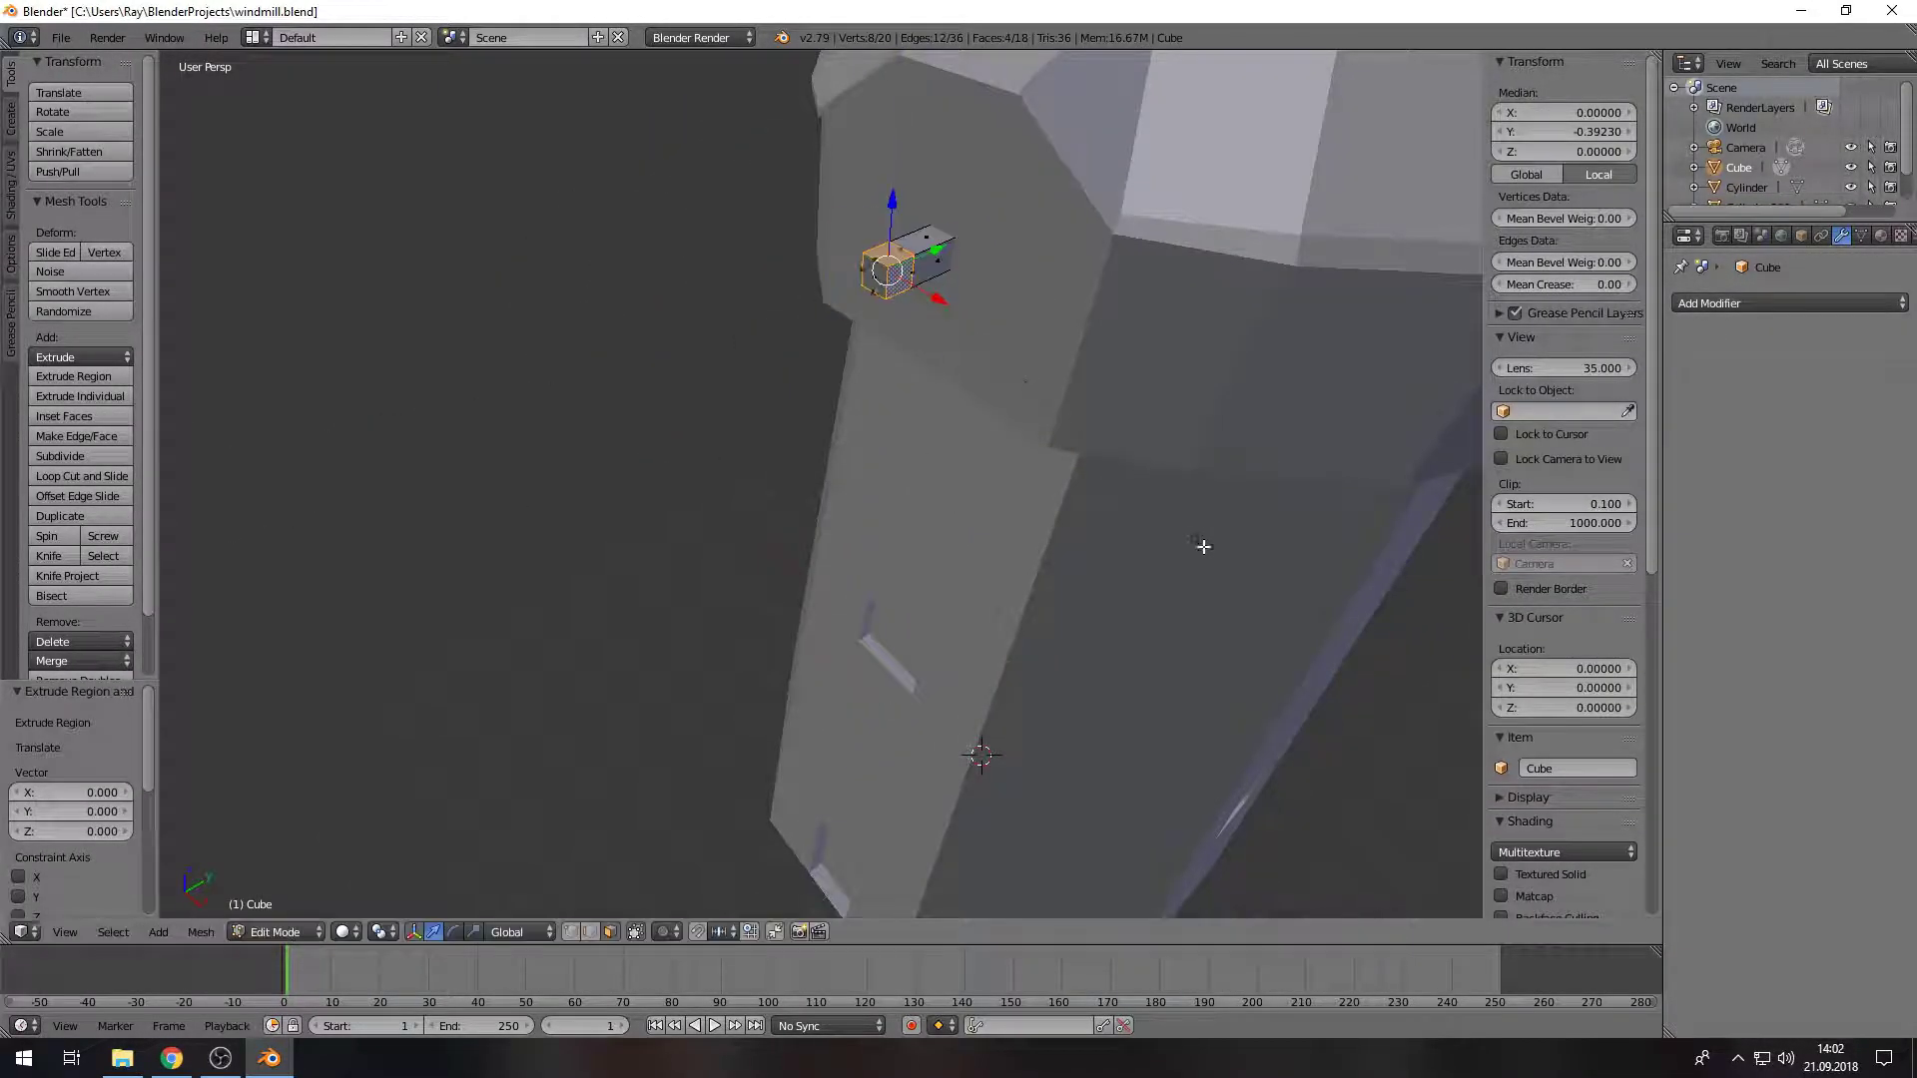
Step: Inset the cube's faces individually with depth 7 to form the crossed sail arms
{"action": "middle_click_drag", "start_coordinate": [1203, 546], "coordinate": [839, 319]}
{"action": "key", "text": "i"}
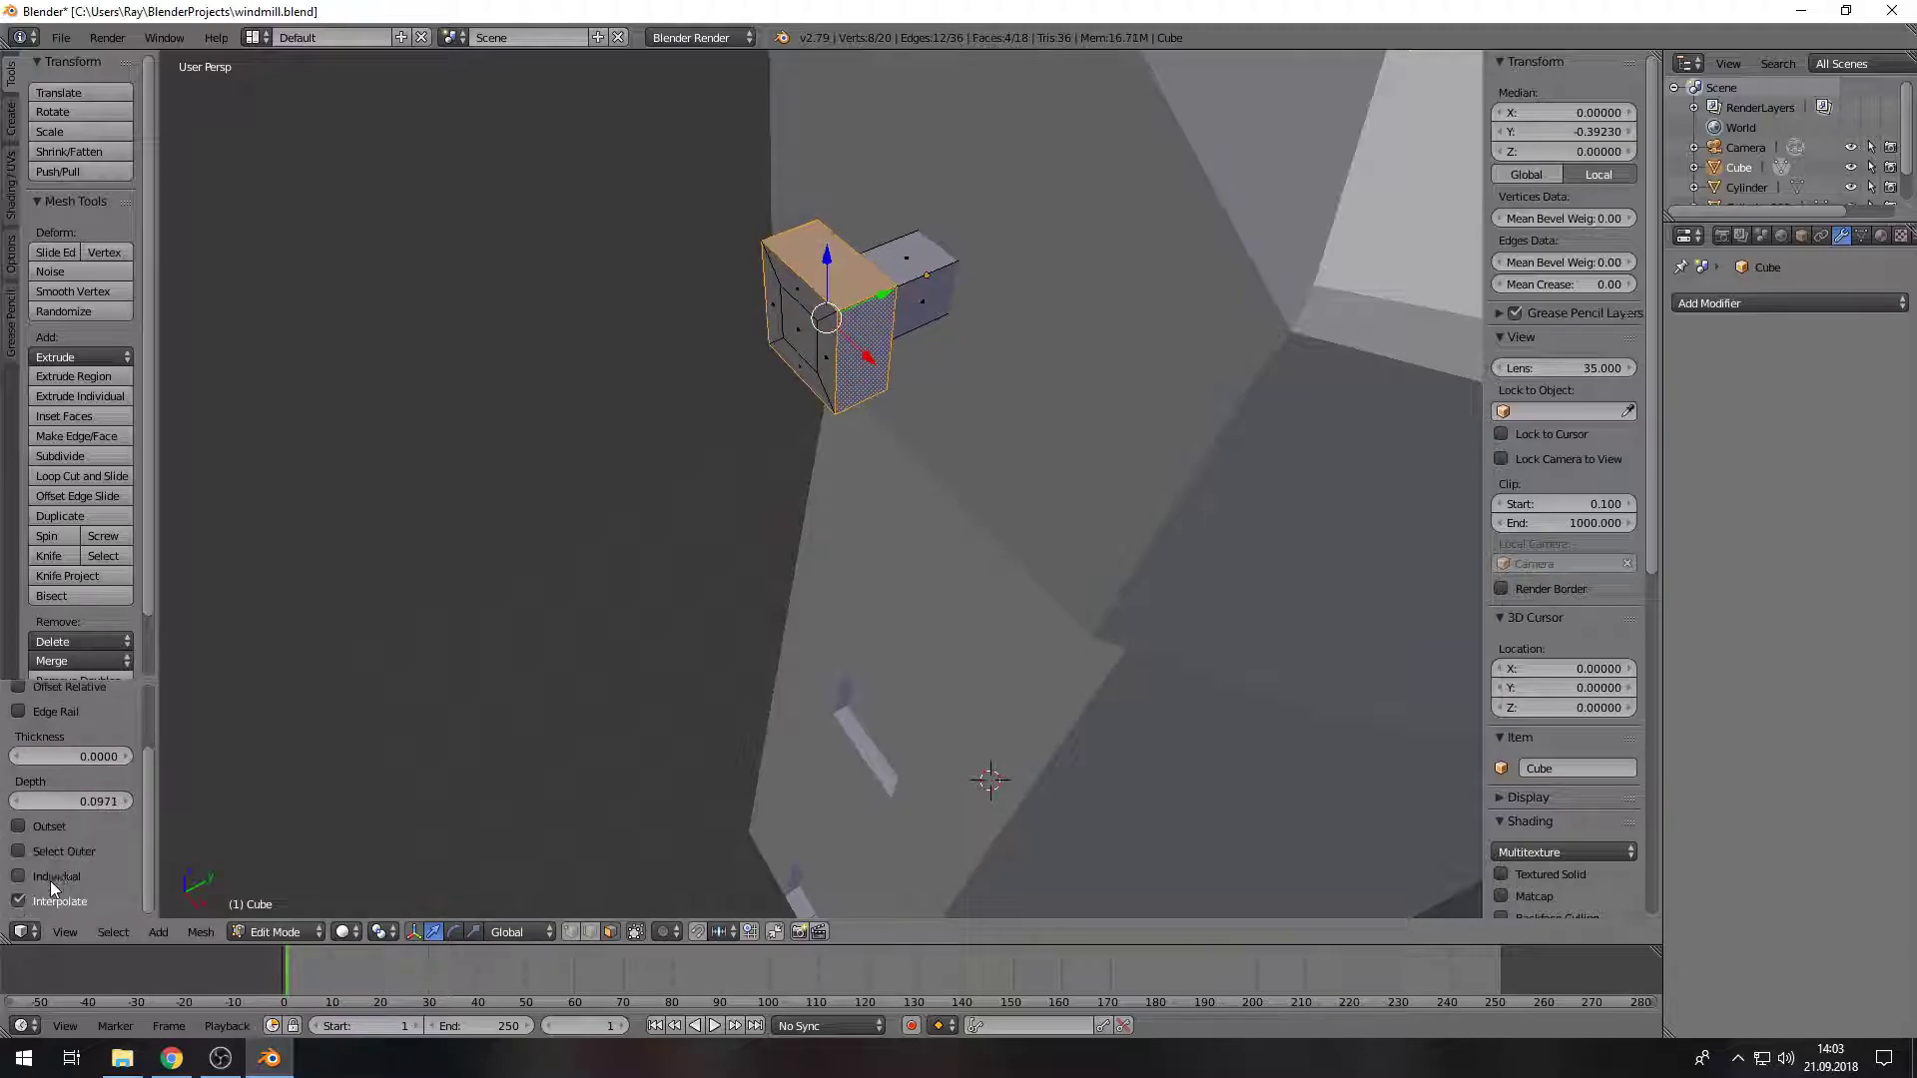
{"action": "left_click", "coordinate": [52, 879]}
{"action": "left_click", "coordinate": [95, 802]}
{"action": "mouse_move", "coordinate": [721, 716]}
{"action": "middle_mouse_down"}
{"action": "mouse_move", "coordinate": [920, 612]}
{"action": "mouse_move", "coordinate": [807, 650]}
{"action": "mouse_move", "coordinate": [838, 559]}
{"action": "mouse_move", "coordinate": [934, 599]}
{"action": "middle_mouse_up"}
{"action": "type", "text": "7"}
{"action": "key", "text": "Return"}
{"action": "scroll", "coordinate": [808, 650], "scroll_direction": "up", "scroll_amount": 3}
{"action": "scroll", "coordinate": [813, 441], "scroll_direction": "down", "scroll_amount": 4}
{"action": "scroll", "coordinate": [898, 553], "scroll_direction": "down", "scroll_amount": 2}
{"action": "scroll", "coordinate": [933, 599], "scroll_direction": "up", "scroll_amount": 4}
{"action": "key", "text": "ctrl+r"}
Step: Place a loop cut on the arms and add Mirror and Screw modifiers
{"action": "left_click", "coordinate": [689, 691]}
{"action": "right_click", "coordinate": [688, 691]}
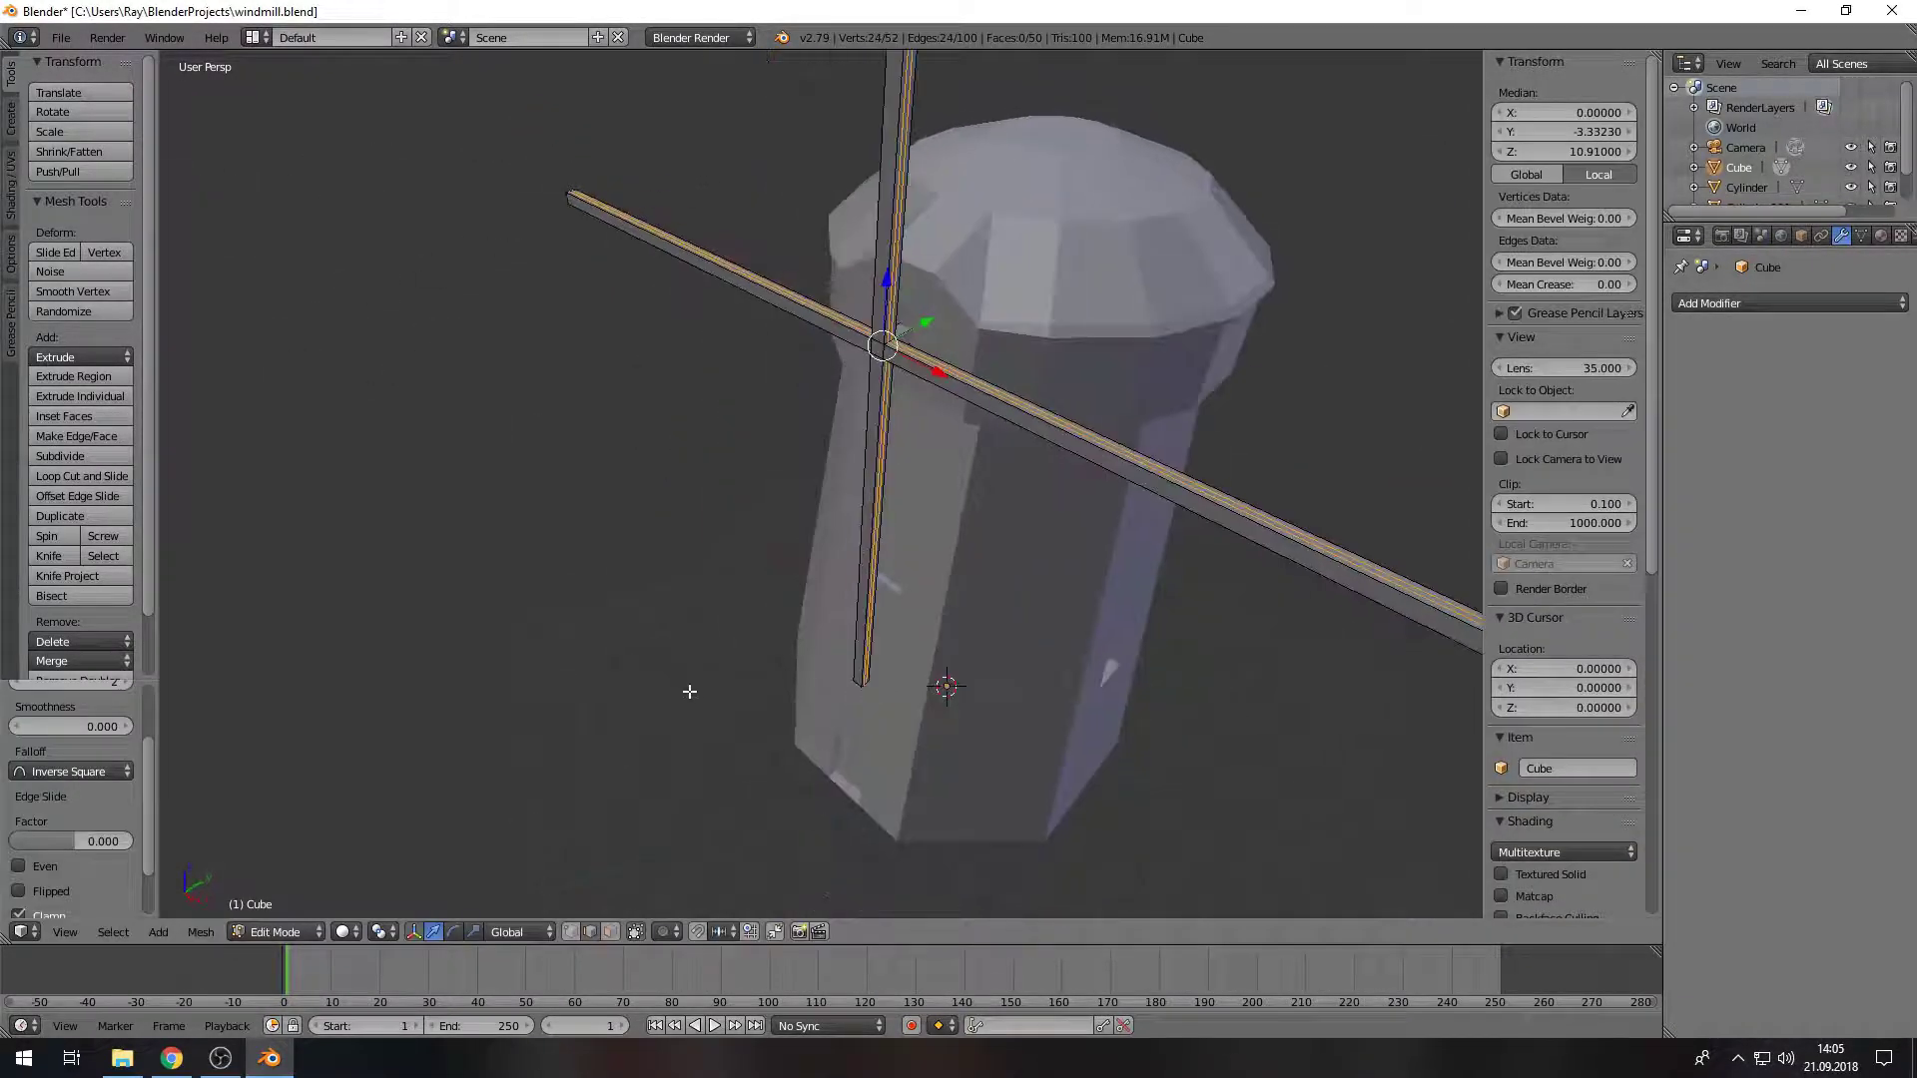
{"action": "scroll", "coordinate": [689, 691], "scroll_direction": "down", "scroll_amount": 3}
{"action": "left_click", "coordinate": [1787, 303]}
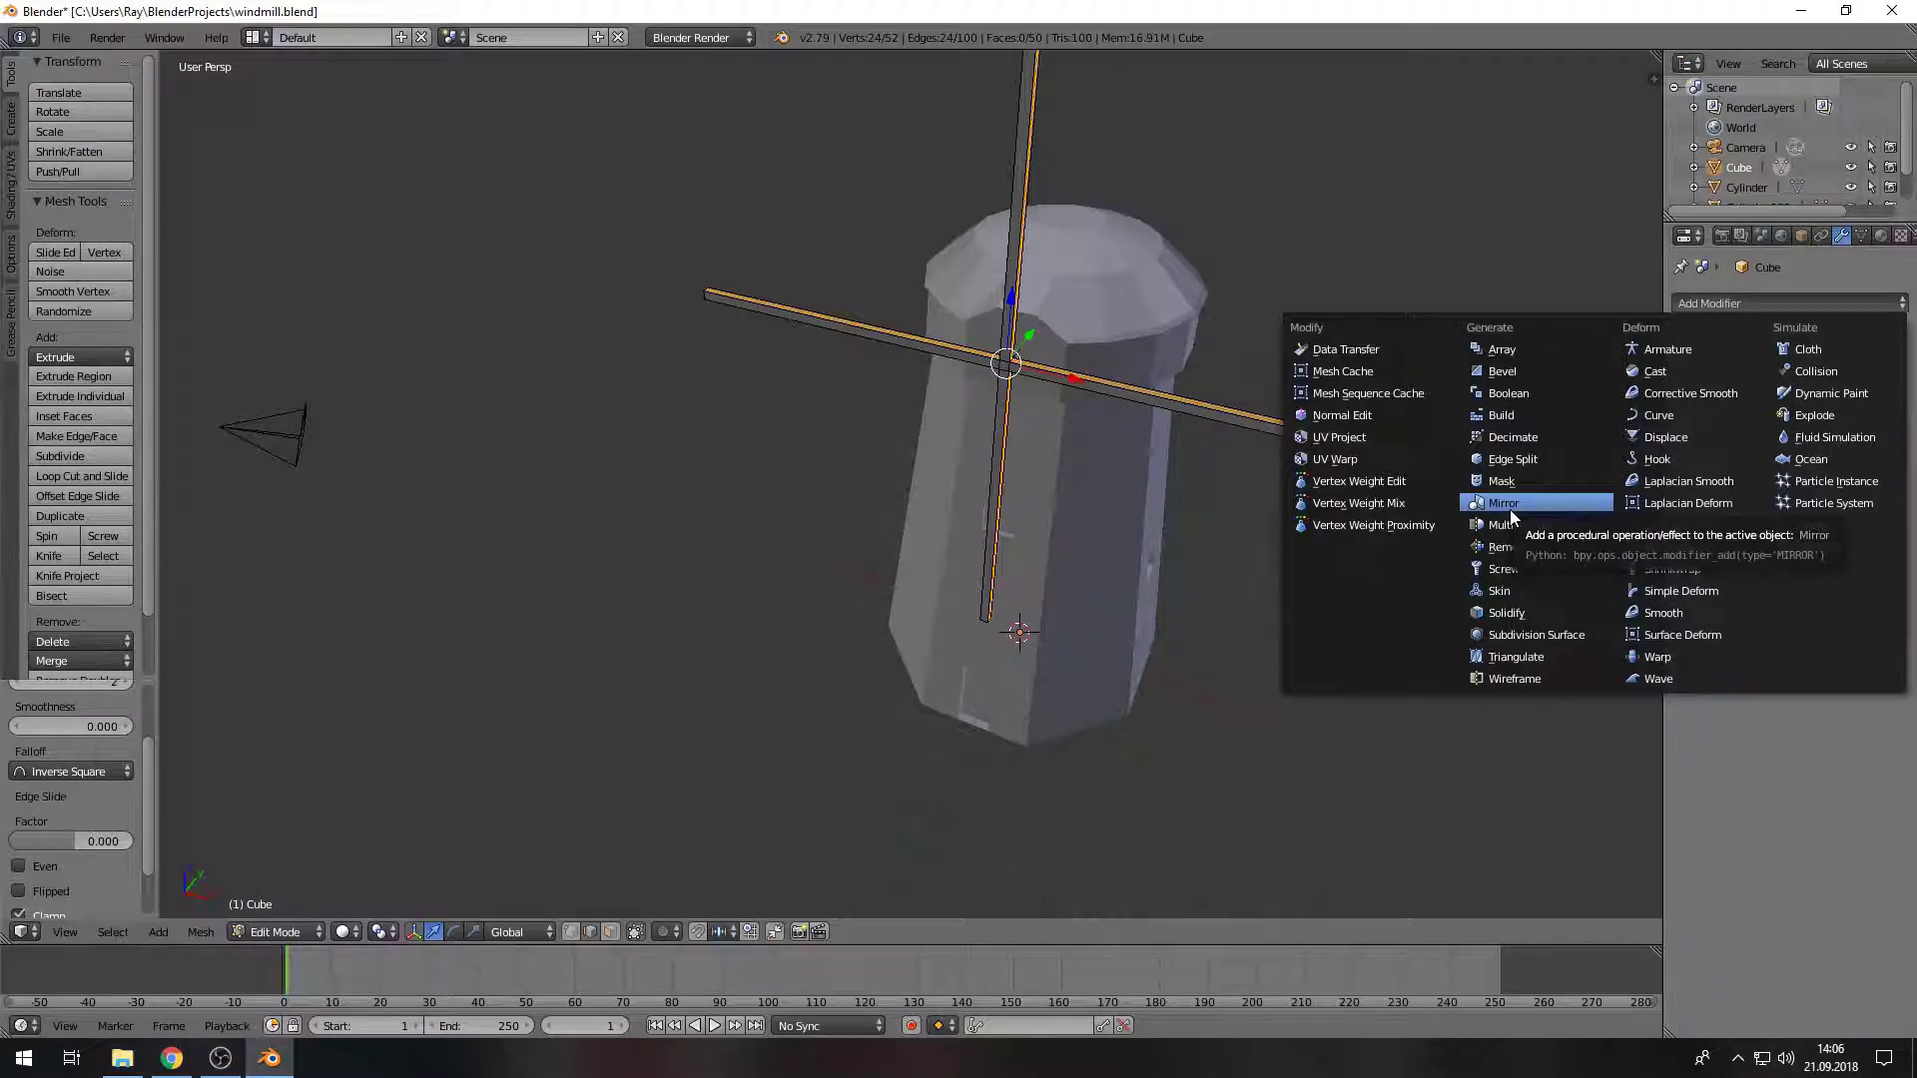
{"action": "left_click", "coordinate": [1509, 503]}
{"action": "left_click", "coordinate": [1775, 301]}
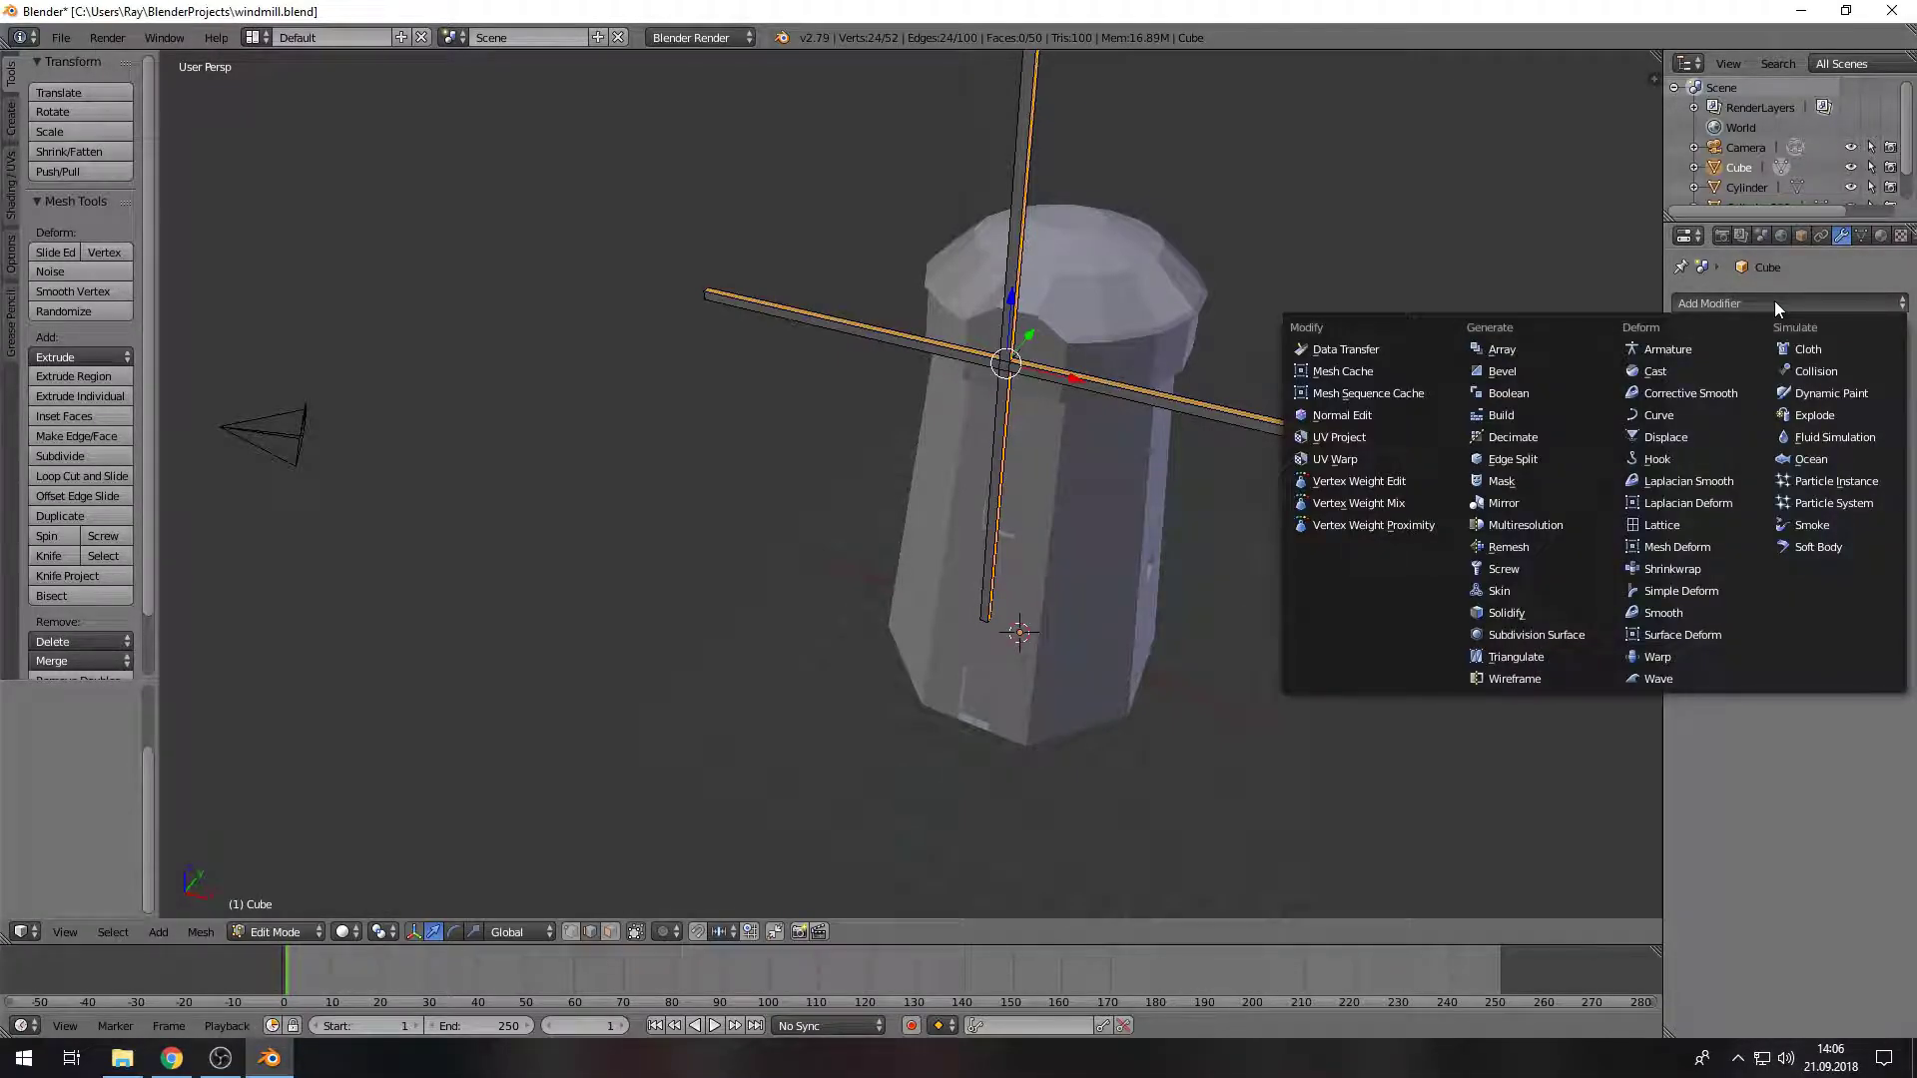
{"action": "left_click", "coordinate": [1504, 569]}
Step: Tweak the Screw to 35° and 3 steps, remove it, and select one arm's end face
{"action": "scroll", "coordinate": [1252, 480], "scroll_direction": "up", "scroll_amount": 3}
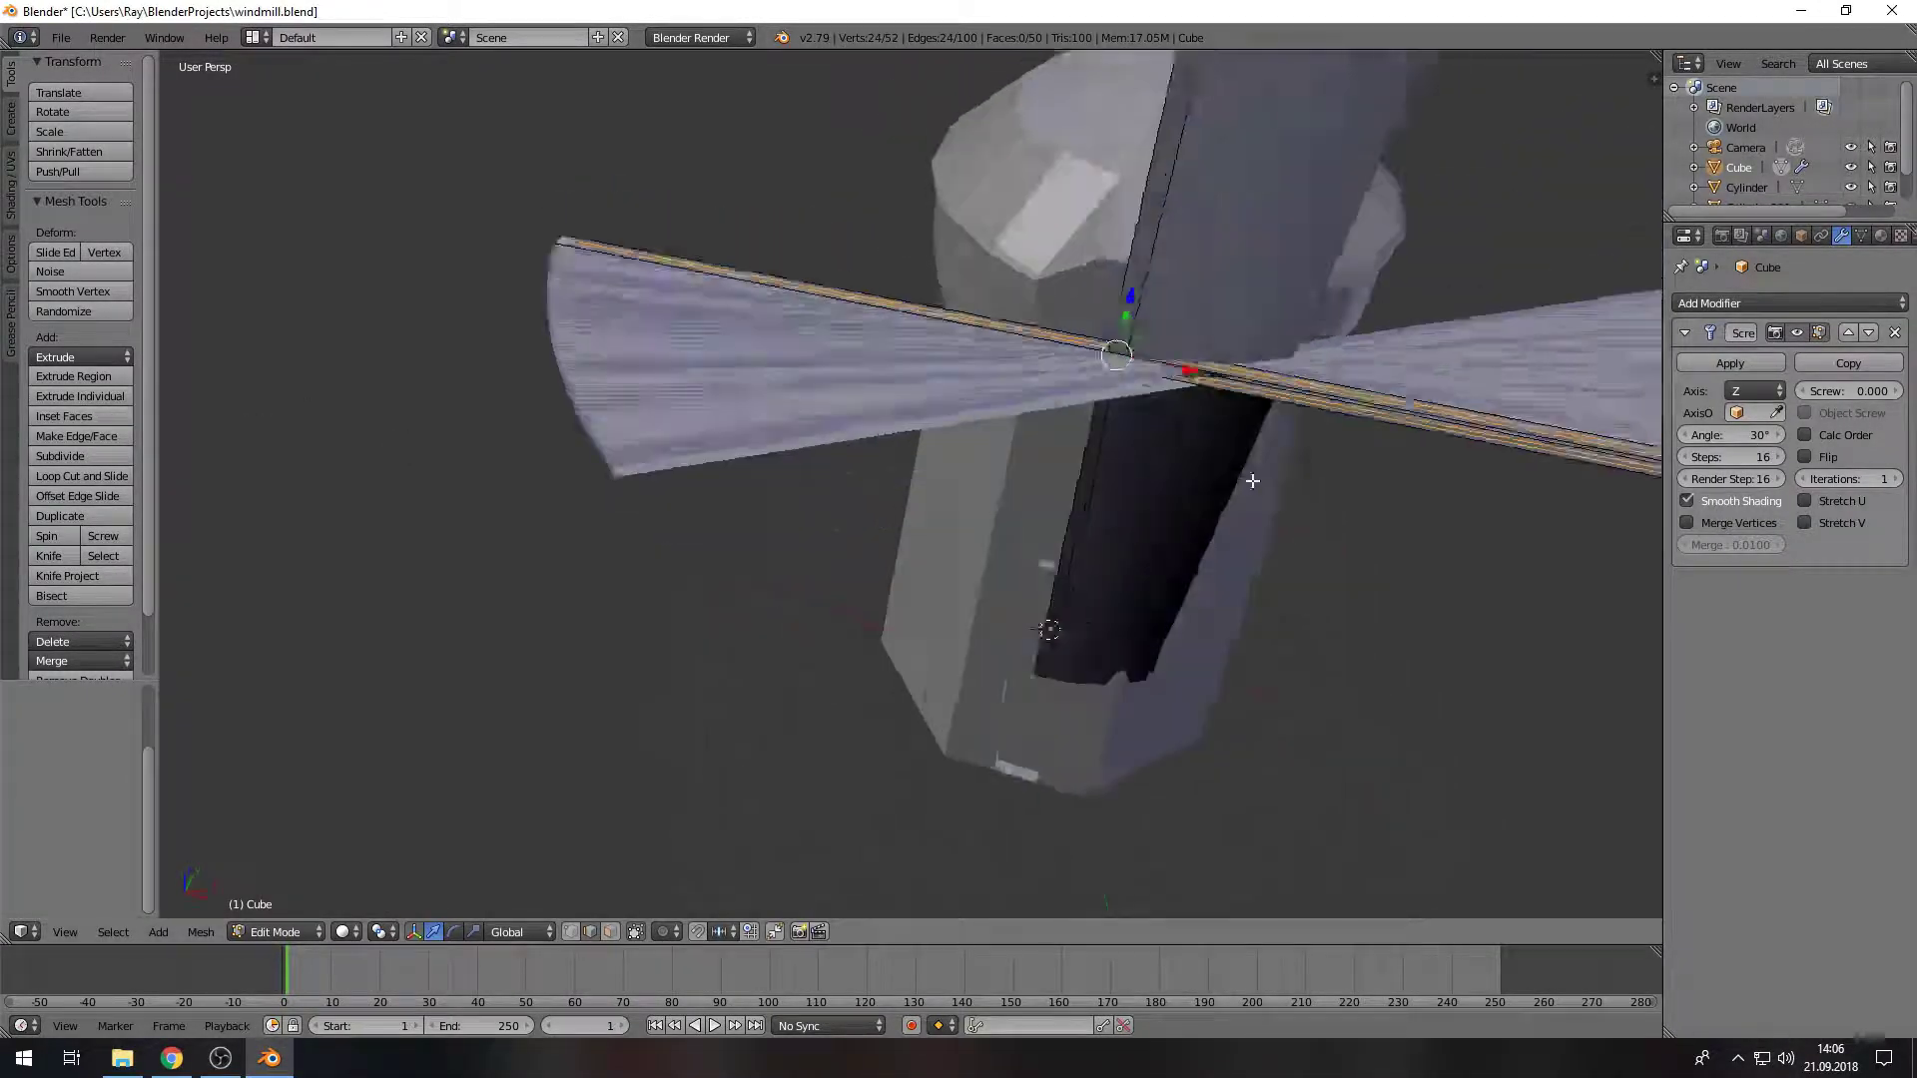
{"action": "scroll", "coordinate": [1252, 480], "scroll_direction": "down", "scroll_amount": 2}
{"action": "left_click_drag", "start_coordinate": [1732, 435], "coordinate": [1752, 468]}
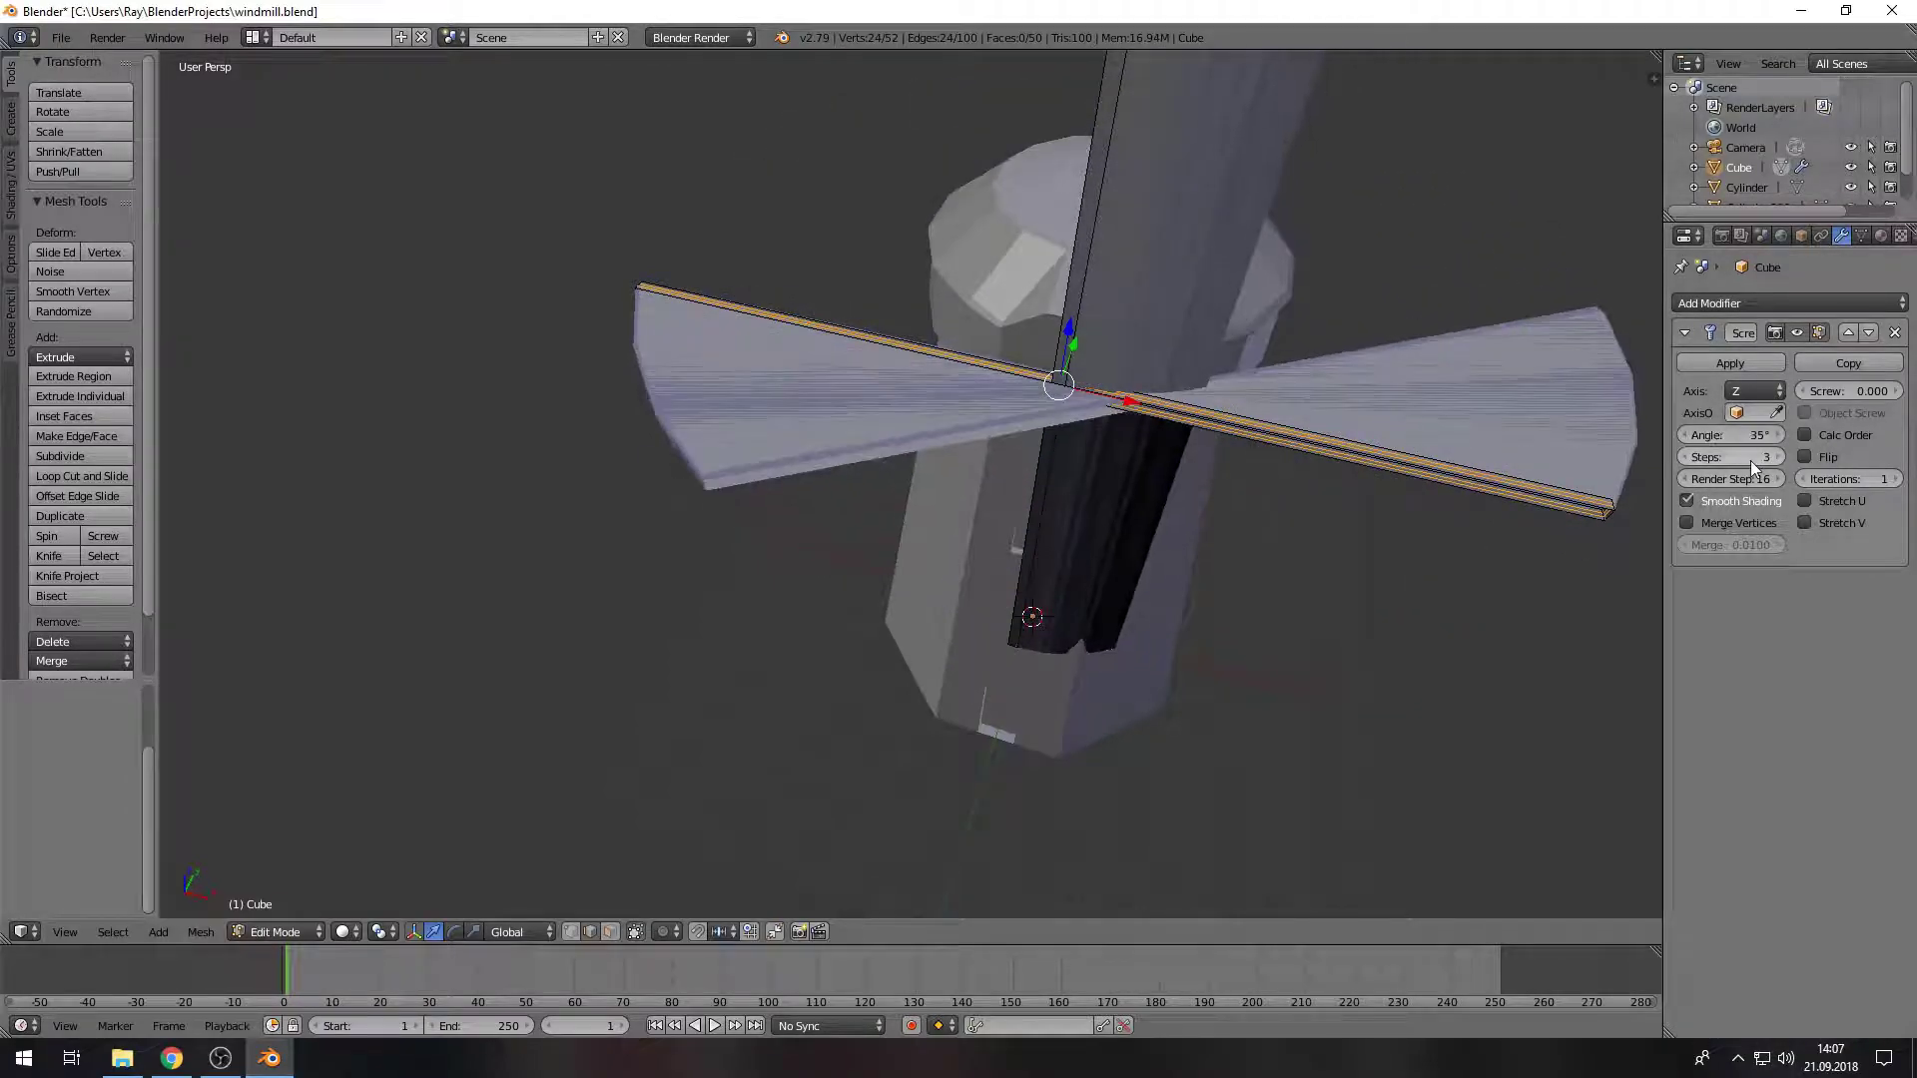
{"action": "left_click", "coordinate": [1894, 333]}
{"action": "left_click", "coordinate": [1757, 303]}
{"action": "left_click", "coordinate": [1738, 303]}
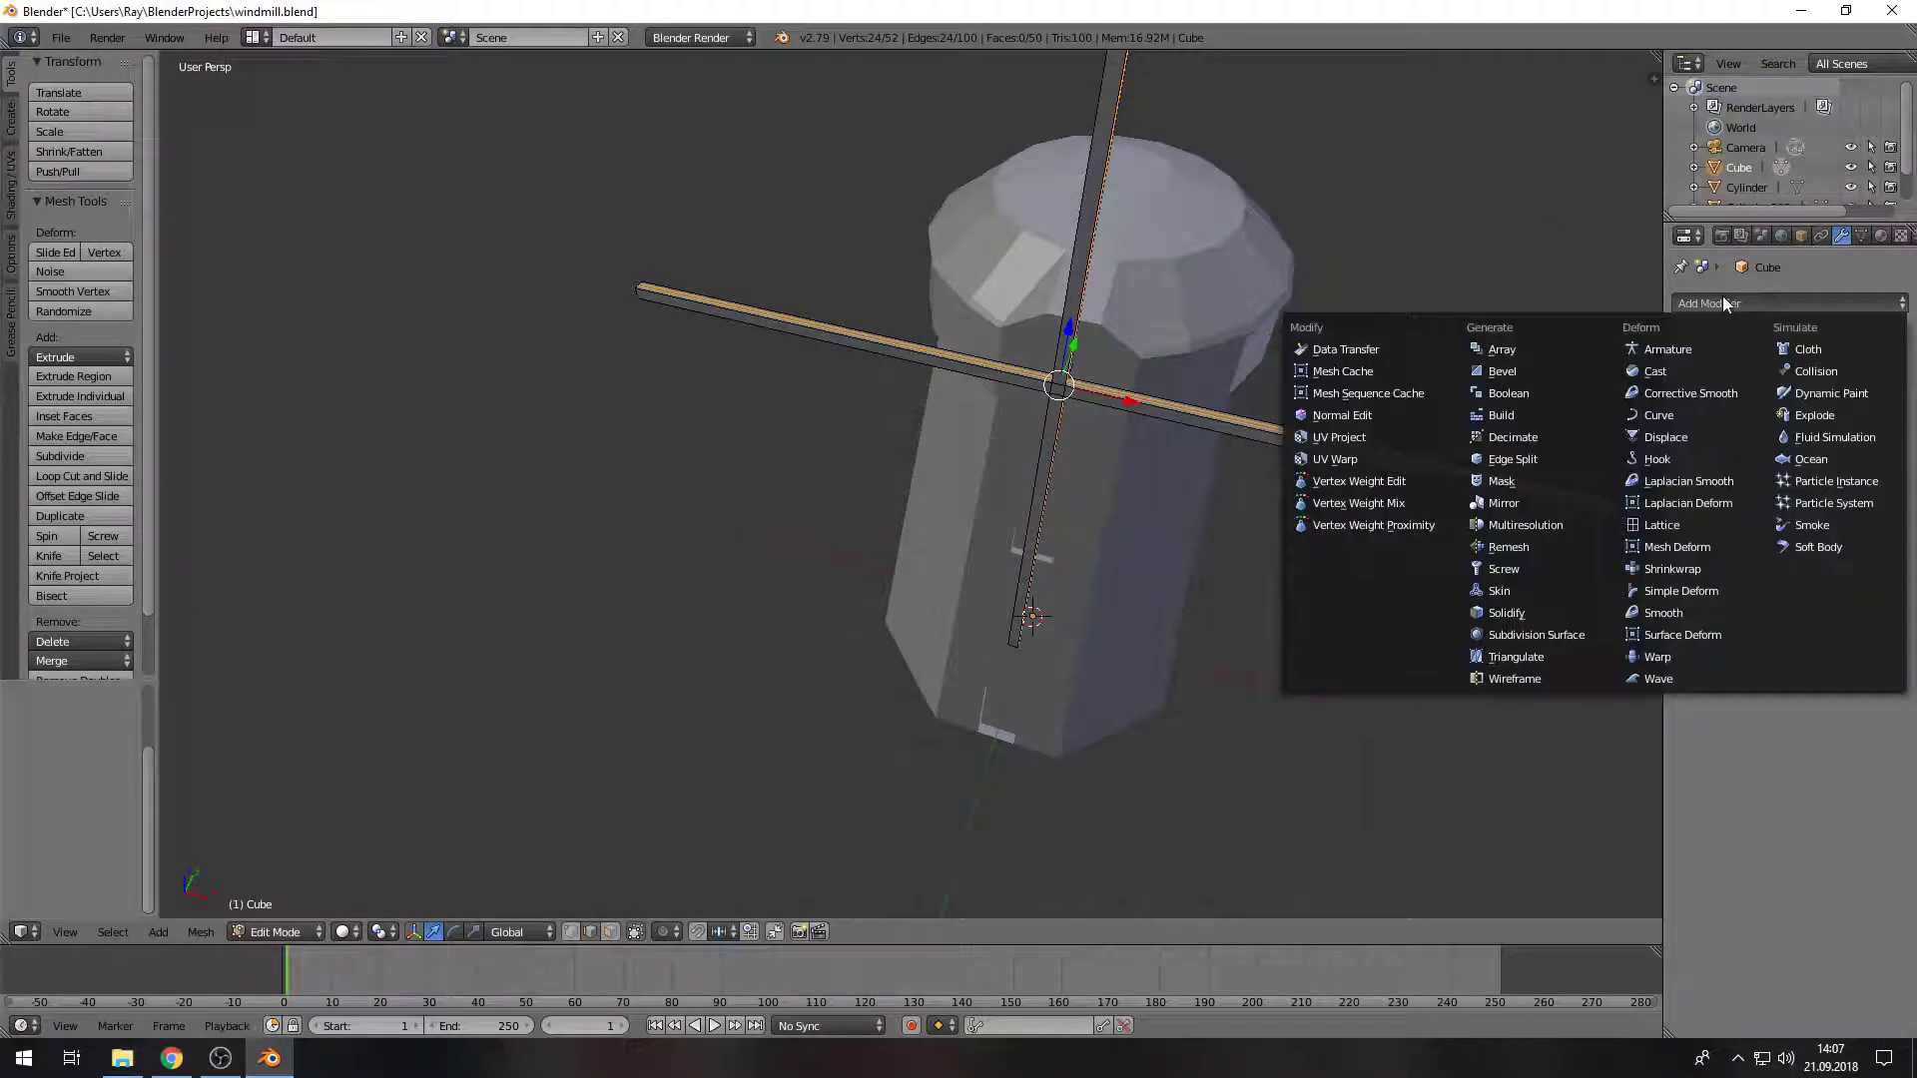
{"action": "mouse_move", "coordinate": [1098, 449]}
{"action": "middle_mouse_down"}
{"action": "mouse_move", "coordinate": [898, 449]}
{"action": "mouse_move", "coordinate": [799, 499]}
{"action": "middle_mouse_up"}
{"action": "right_click", "coordinate": [898, 399]}
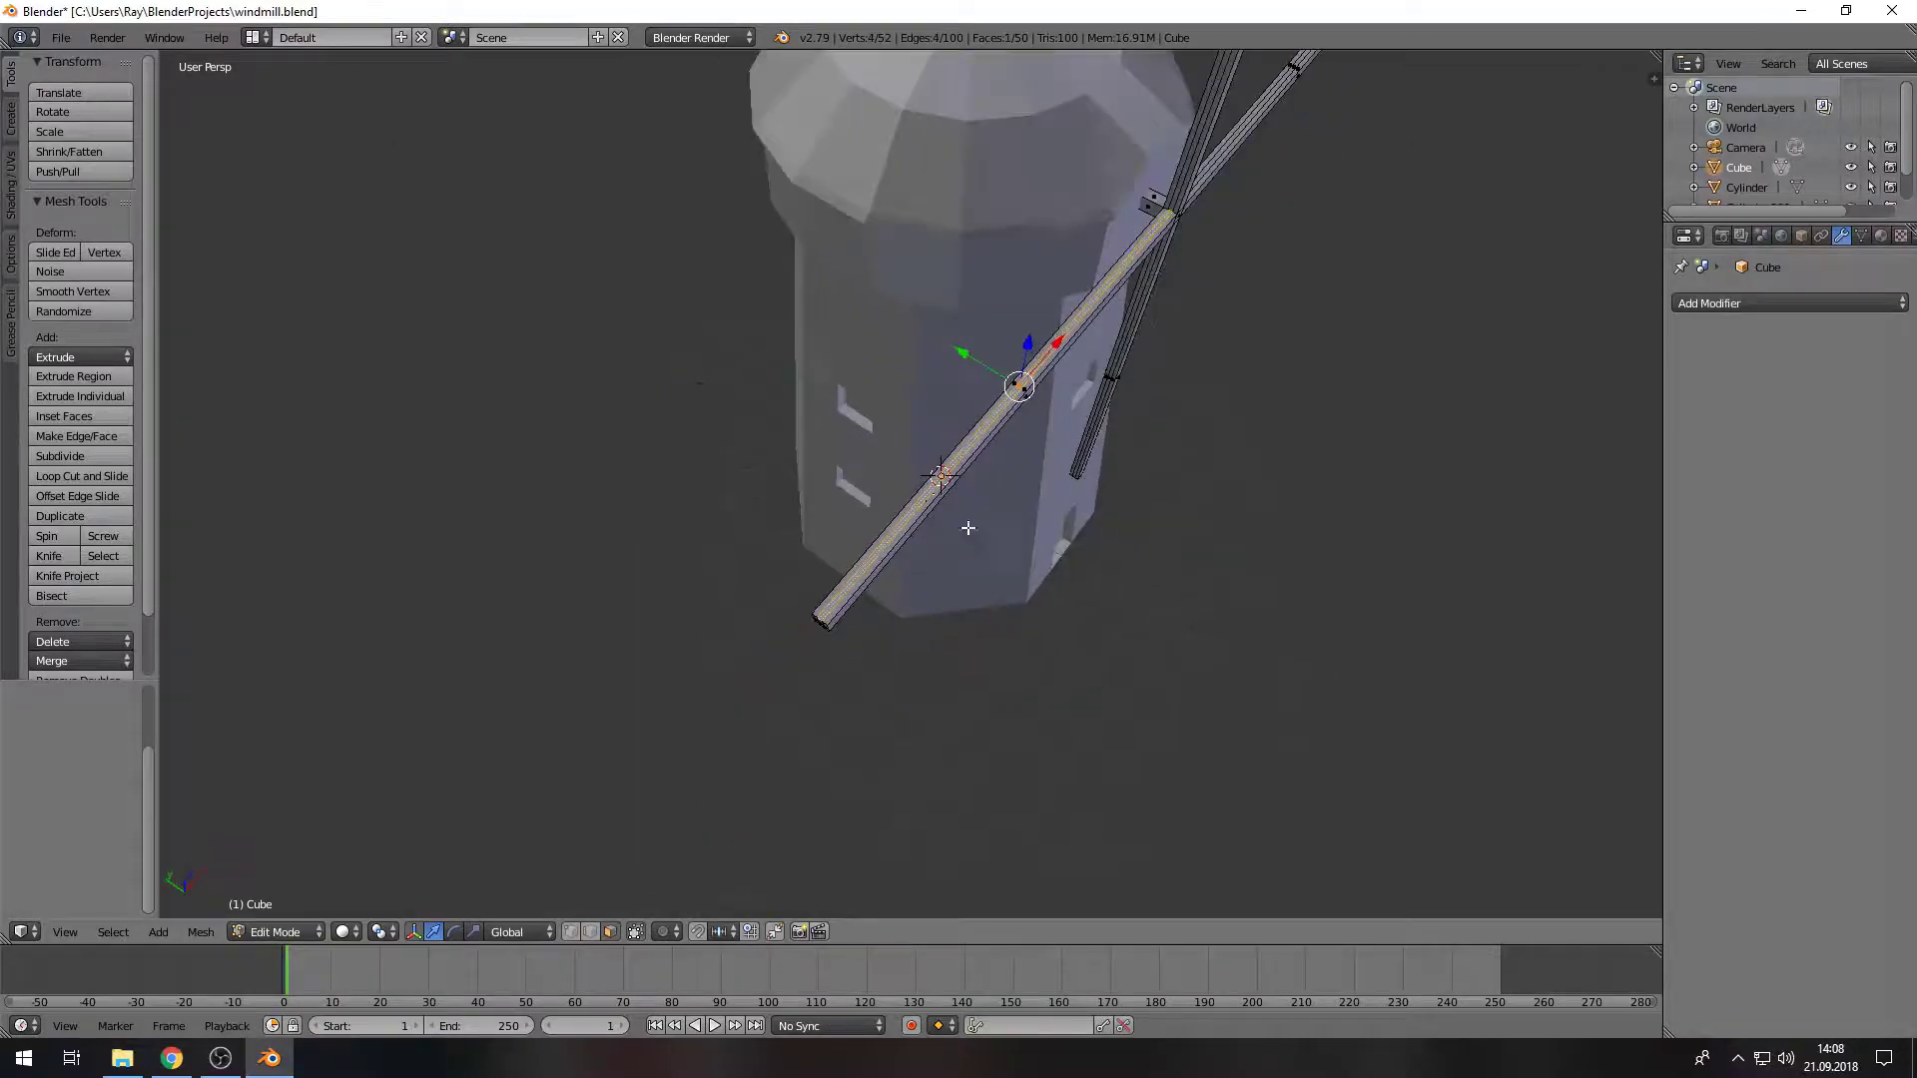
Step: Extrude the selected arm face, undoing a stray second extrusion
{"action": "key", "text": "e"}
{"action": "left_click", "coordinate": [744, 436]}
{"action": "scroll", "coordinate": [671, 432], "scroll_direction": "up", "scroll_amount": 4}
{"action": "mouse_move", "coordinate": [672, 432]}
{"action": "middle_mouse_down"}
{"action": "mouse_move", "coordinate": [898, 400]}
{"action": "mouse_move", "coordinate": [1014, 589]}
{"action": "mouse_move", "coordinate": [1011, 443]}
{"action": "middle_mouse_up"}
{"action": "scroll", "coordinate": [928, 388], "scroll_direction": "down", "scroll_amount": 5}
{"action": "key", "text": "e"}
{"action": "key", "text": "Escape"}
{"action": "key", "text": "ctrl+z"}
Step: Loop-cut the arm and extrude a face upward into a sail frame
{"action": "key", "text": "ctrl+r"}
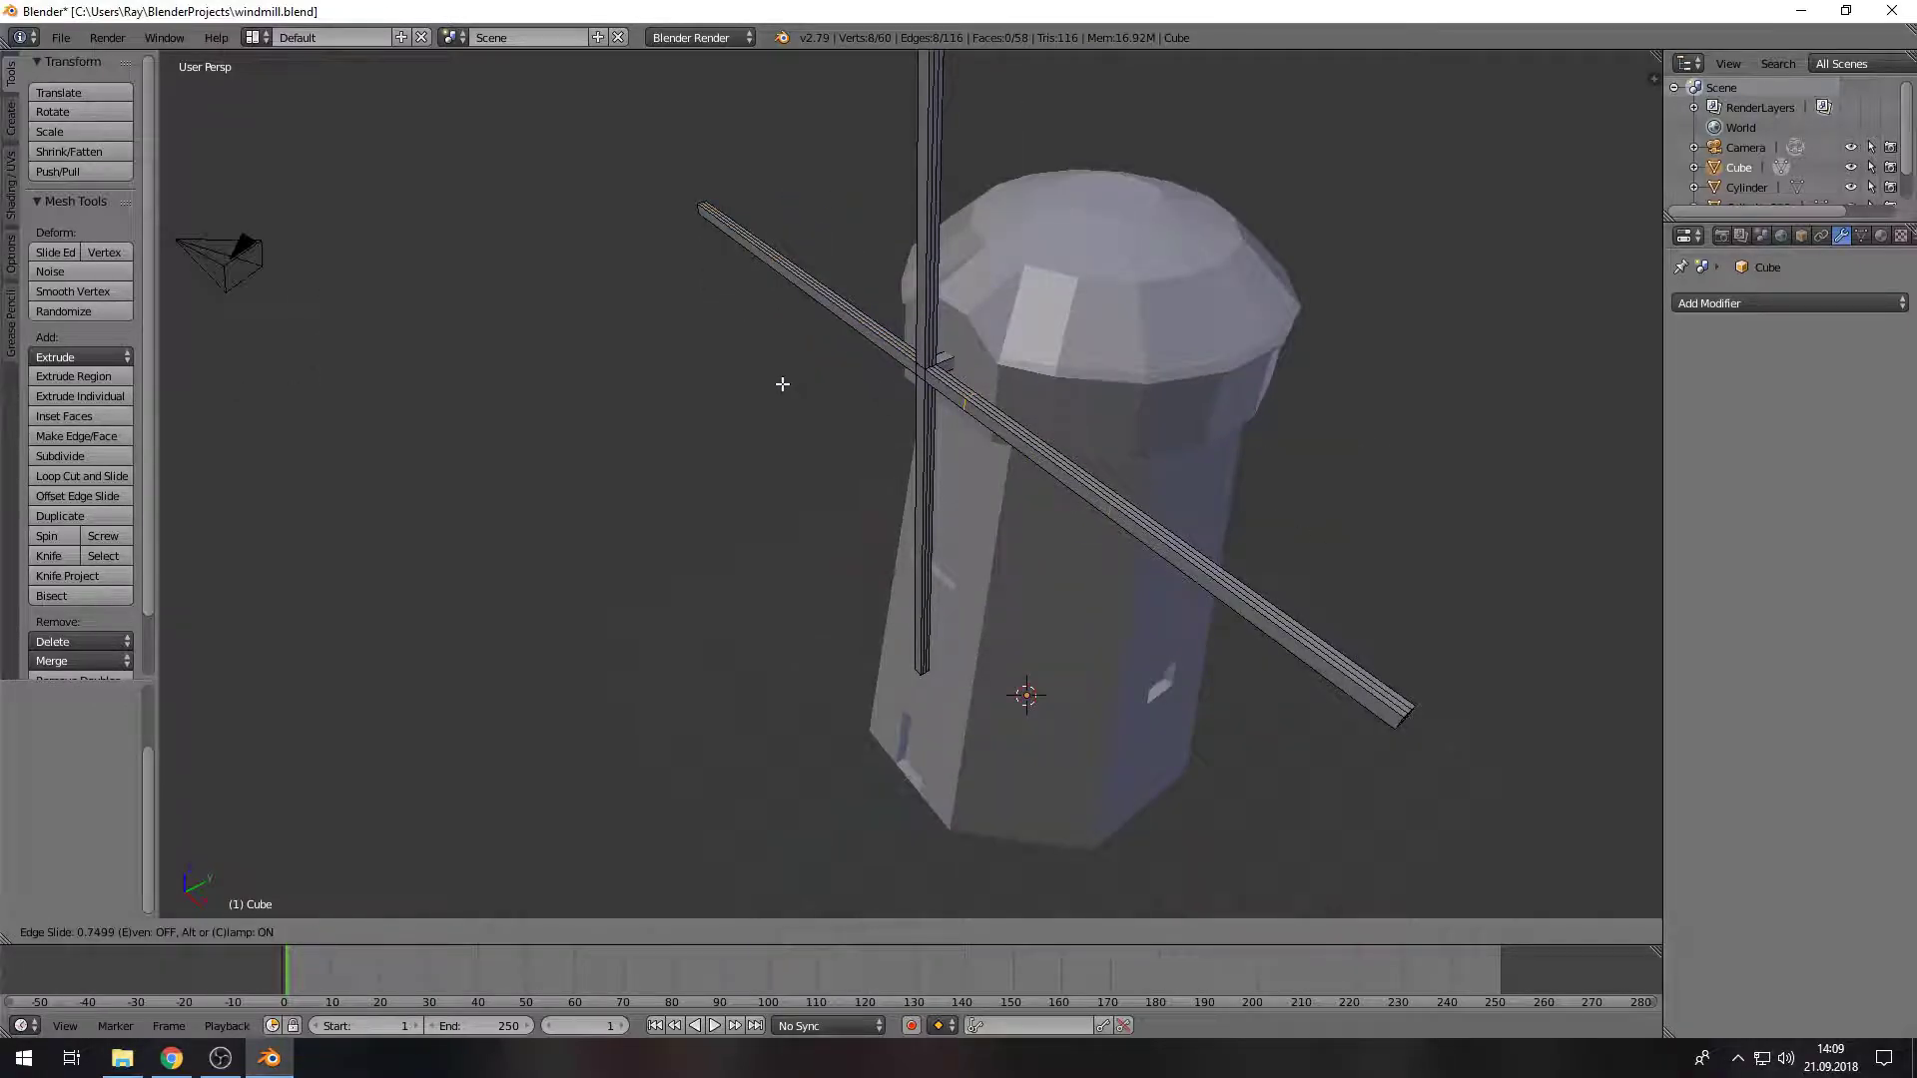
{"action": "left_click", "coordinate": [973, 533]}
{"action": "middle_click_drag", "start_coordinate": [973, 533], "coordinate": [939, 499]}
{"action": "scroll", "coordinate": [938, 499], "scroll_direction": "up", "scroll_amount": 3}
{"action": "key", "text": "e"}
{"action": "left_click", "coordinate": [919, 103]}
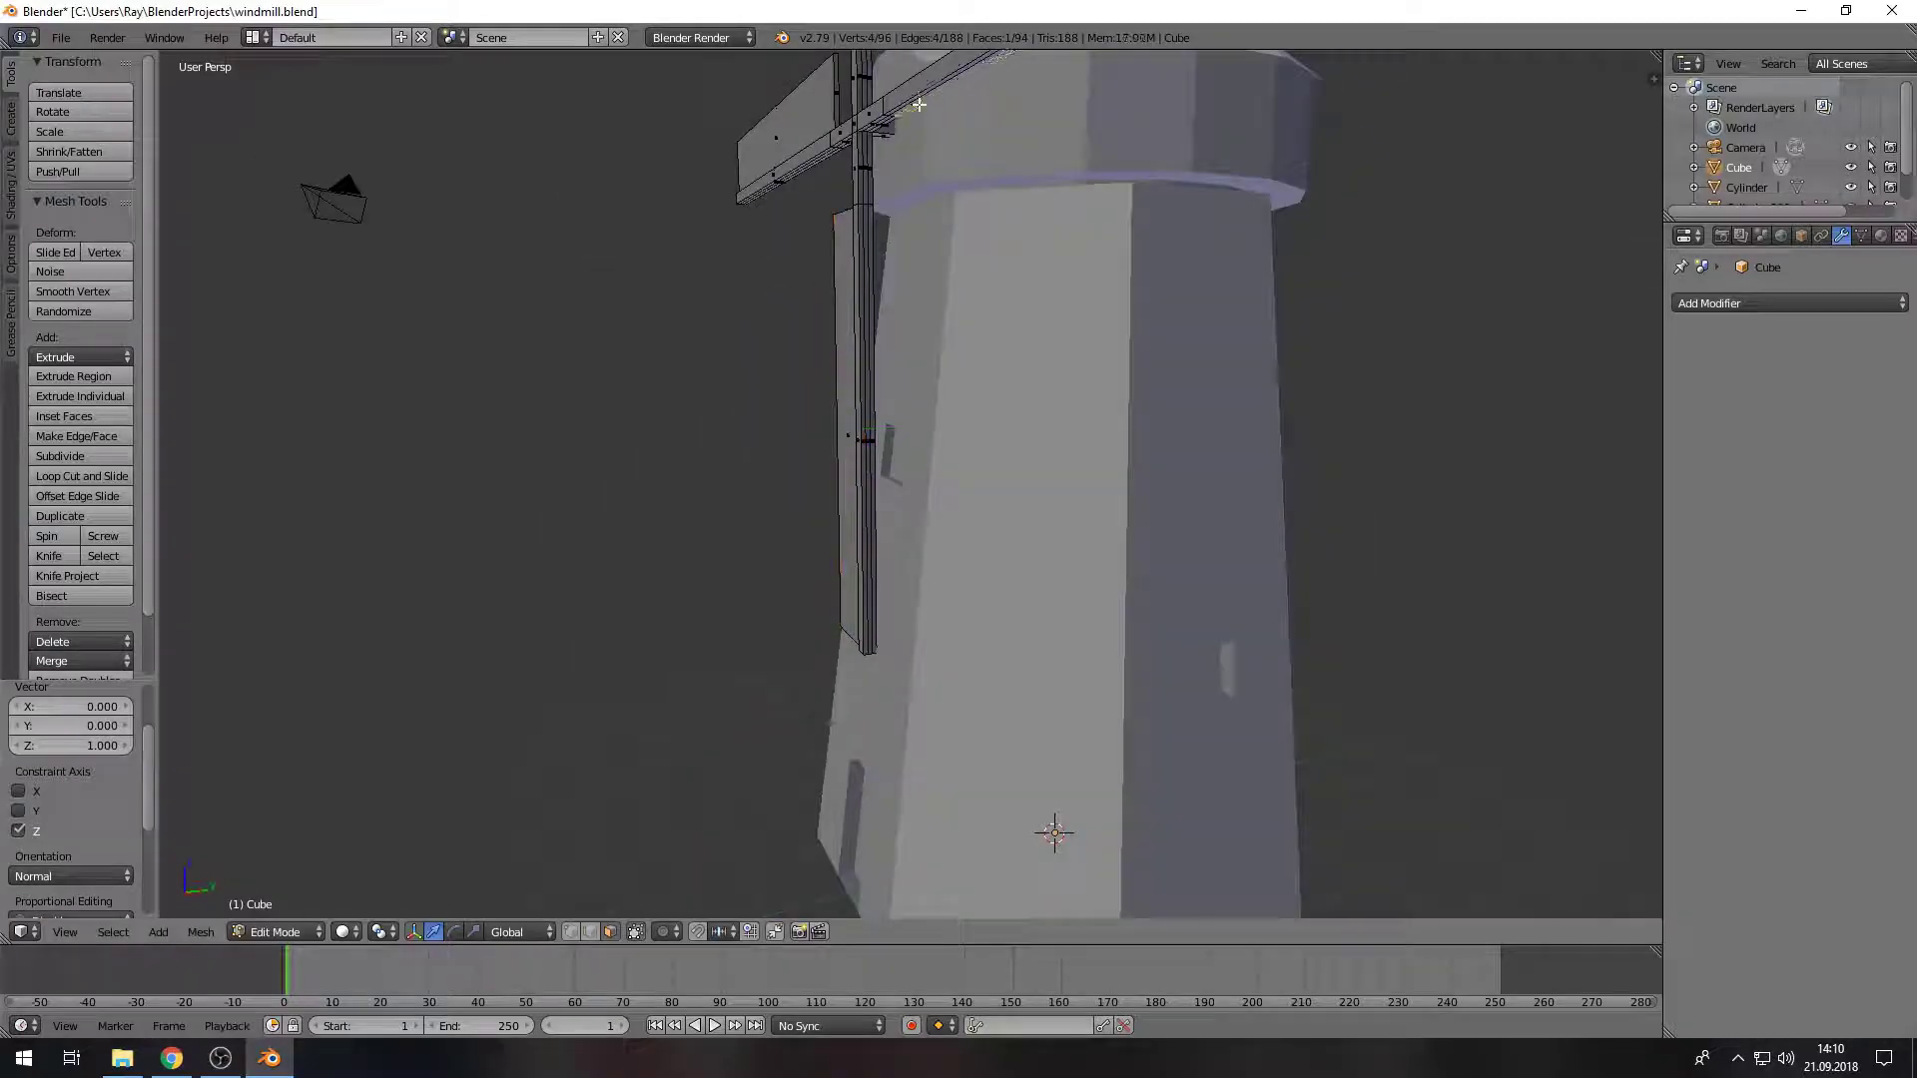
{"action": "scroll", "coordinate": [918, 104], "scroll_direction": "down", "scroll_amount": 3}
{"action": "mouse_move", "coordinate": [919, 103]}
{"action": "middle_mouse_down"}
{"action": "mouse_move", "coordinate": [945, 410]}
{"action": "mouse_move", "coordinate": [949, 379]}
{"action": "mouse_move", "coordinate": [699, 399]}
{"action": "middle_mouse_up"}
Step: Extrude another arm face, add a small e0. extrusion, and return to Object Mode
{"action": "key", "text": "e"}
{"action": "key", "text": "e"}
{"action": "left_click", "coordinate": [941, 337]}
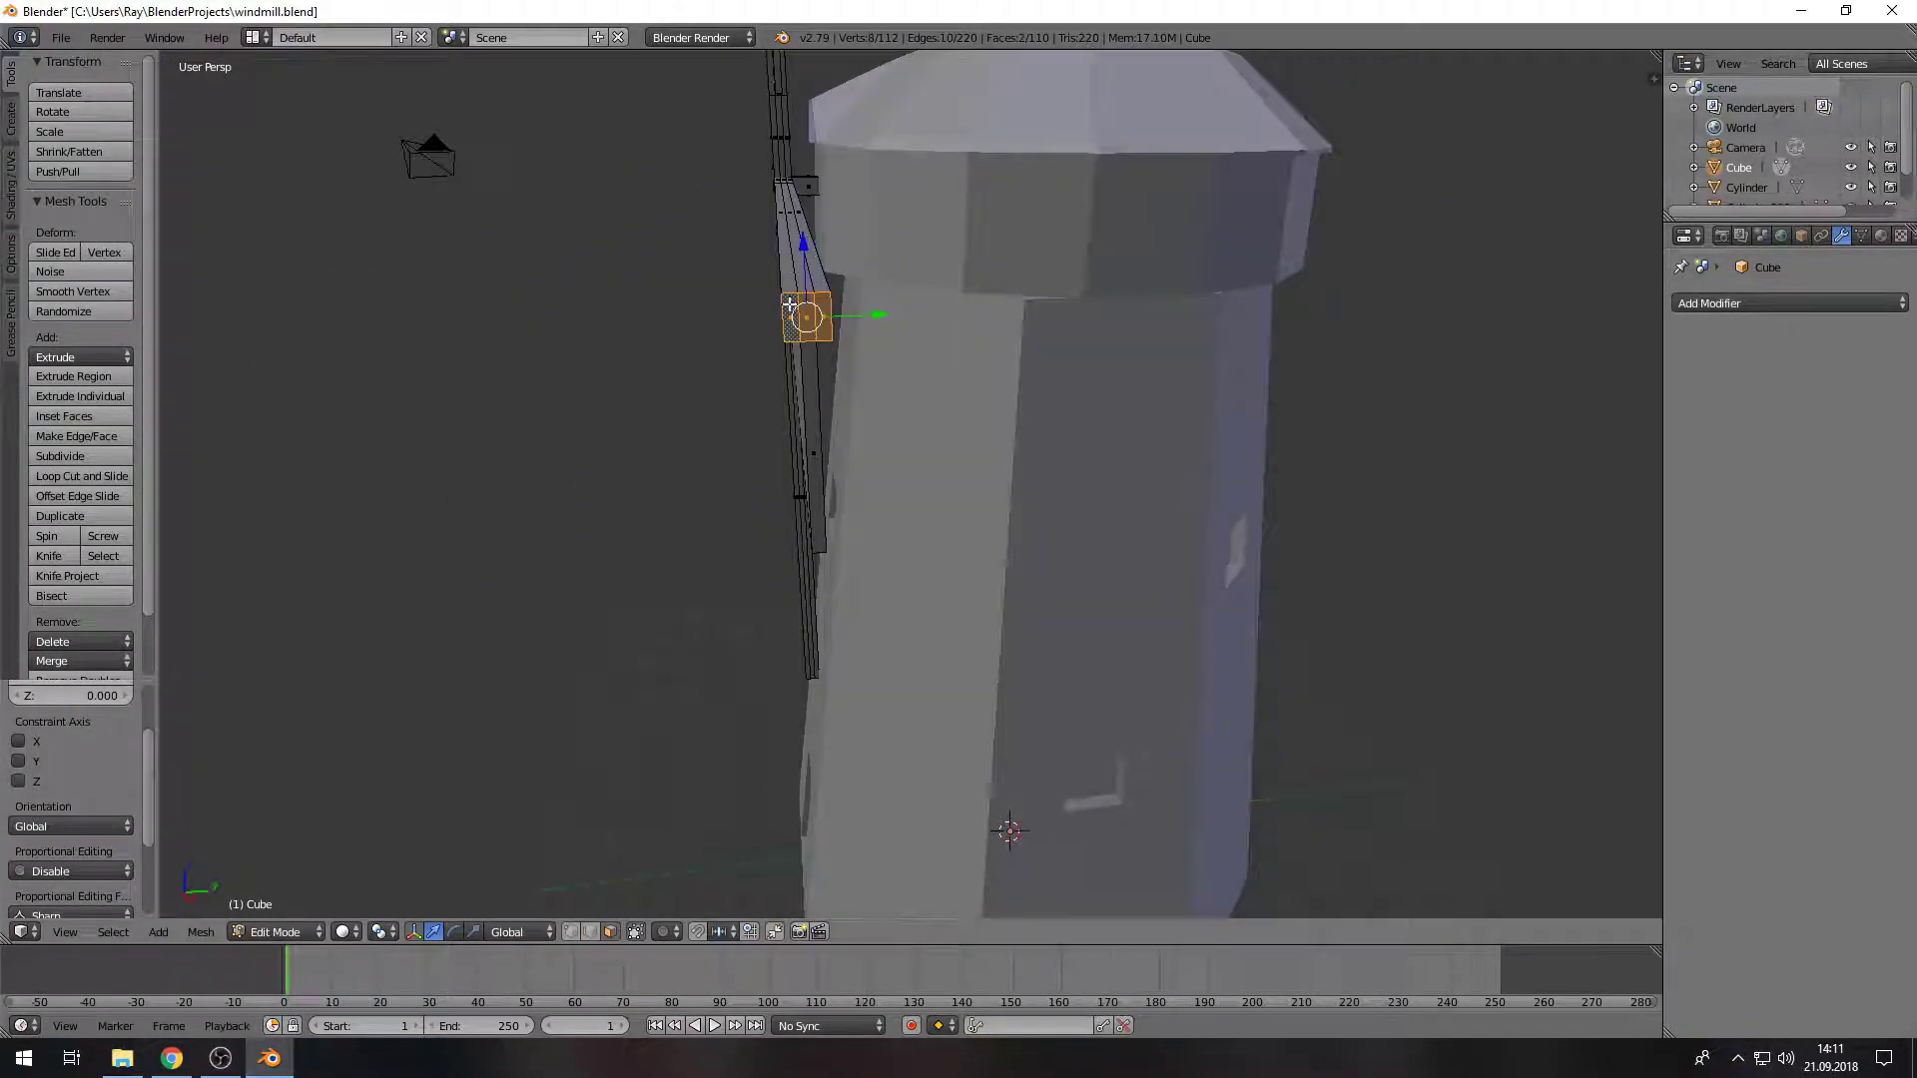
{"action": "scroll", "coordinate": [698, 400], "scroll_direction": "up", "scroll_amount": 4}
{"action": "type", "text": "e0."}
{"action": "key", "text": "Return"}
{"action": "scroll", "coordinate": [686, 401], "scroll_direction": "down", "scroll_amount": 5}
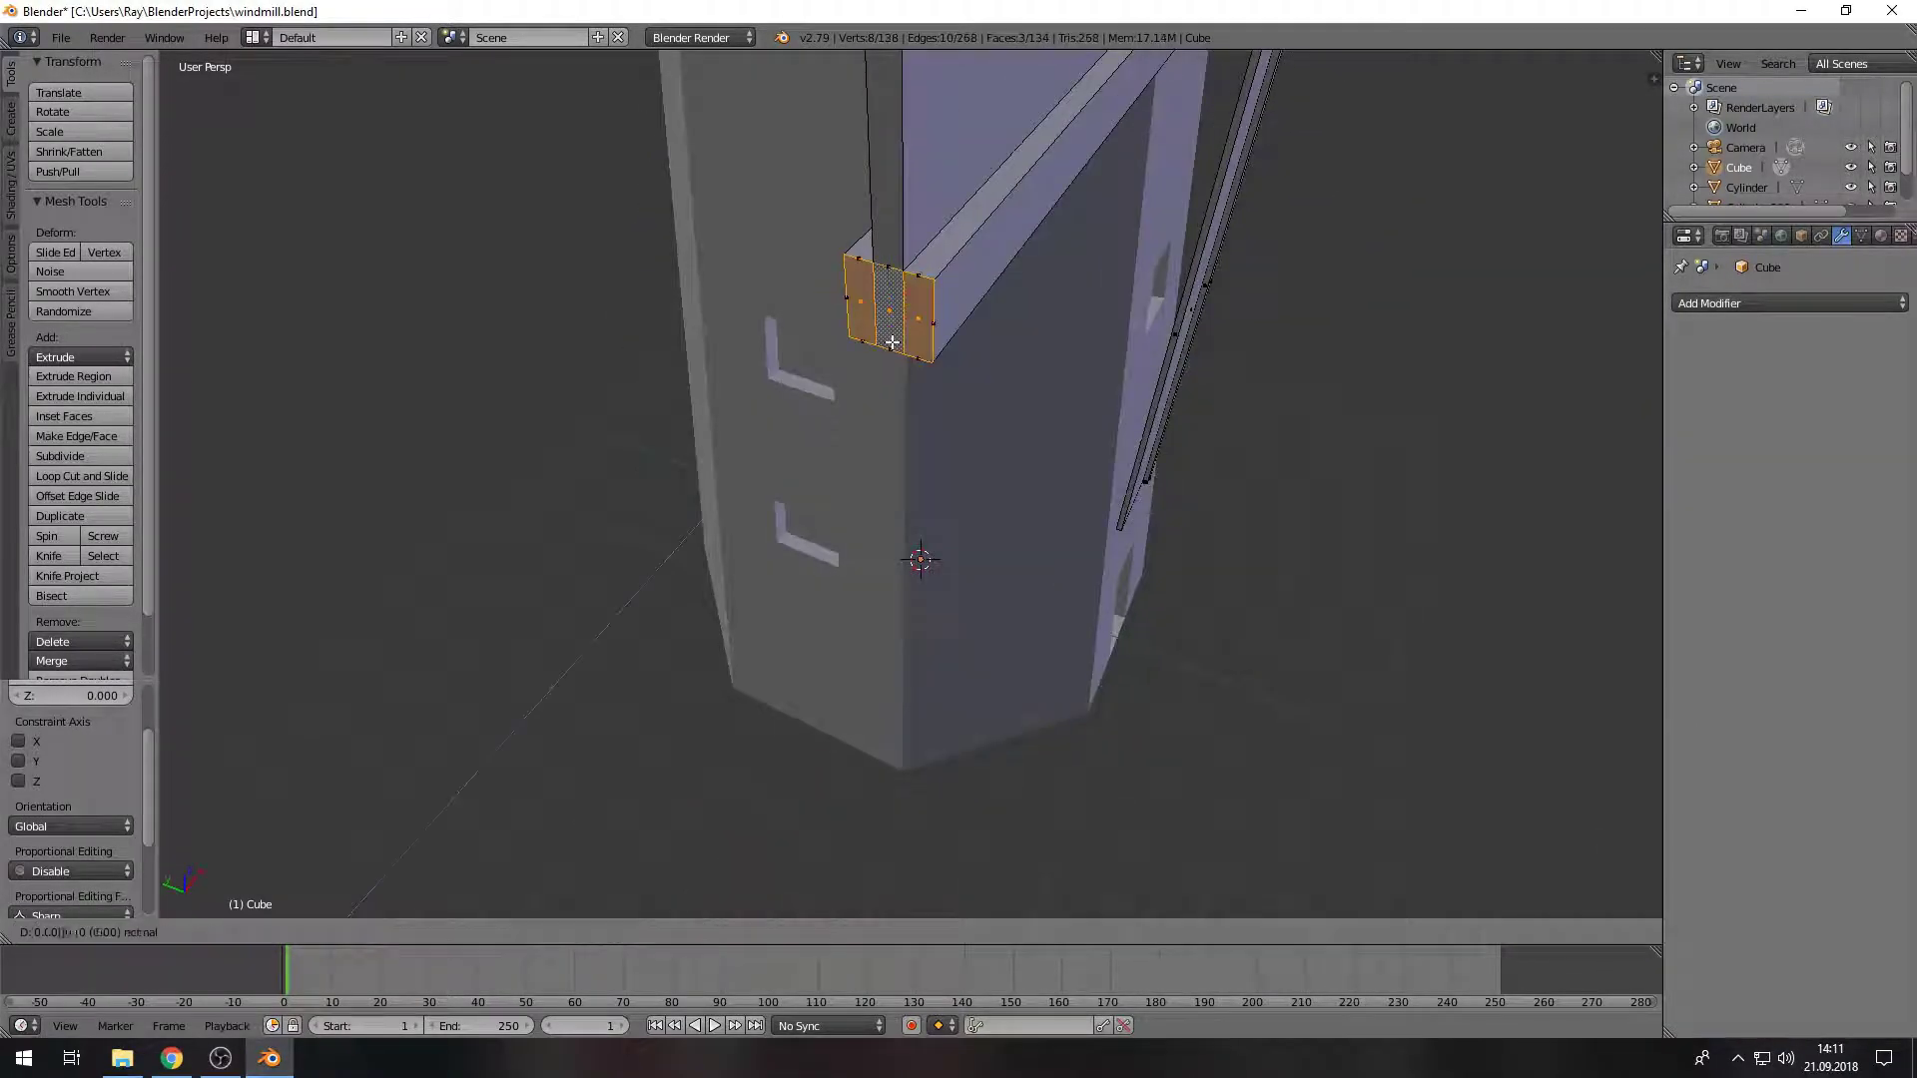
{"action": "mouse_move", "coordinate": [917, 556]}
{"action": "middle_mouse_down"}
{"action": "mouse_move", "coordinate": [890, 582]}
{"action": "mouse_move", "coordinate": [642, 356]}
{"action": "mouse_move", "coordinate": [918, 475]}
{"action": "middle_mouse_up"}
{"action": "key", "text": "Tab"}
Step: Select the windmill's cap and enter Edit Mode on its faces
{"action": "key", "text": "a"}
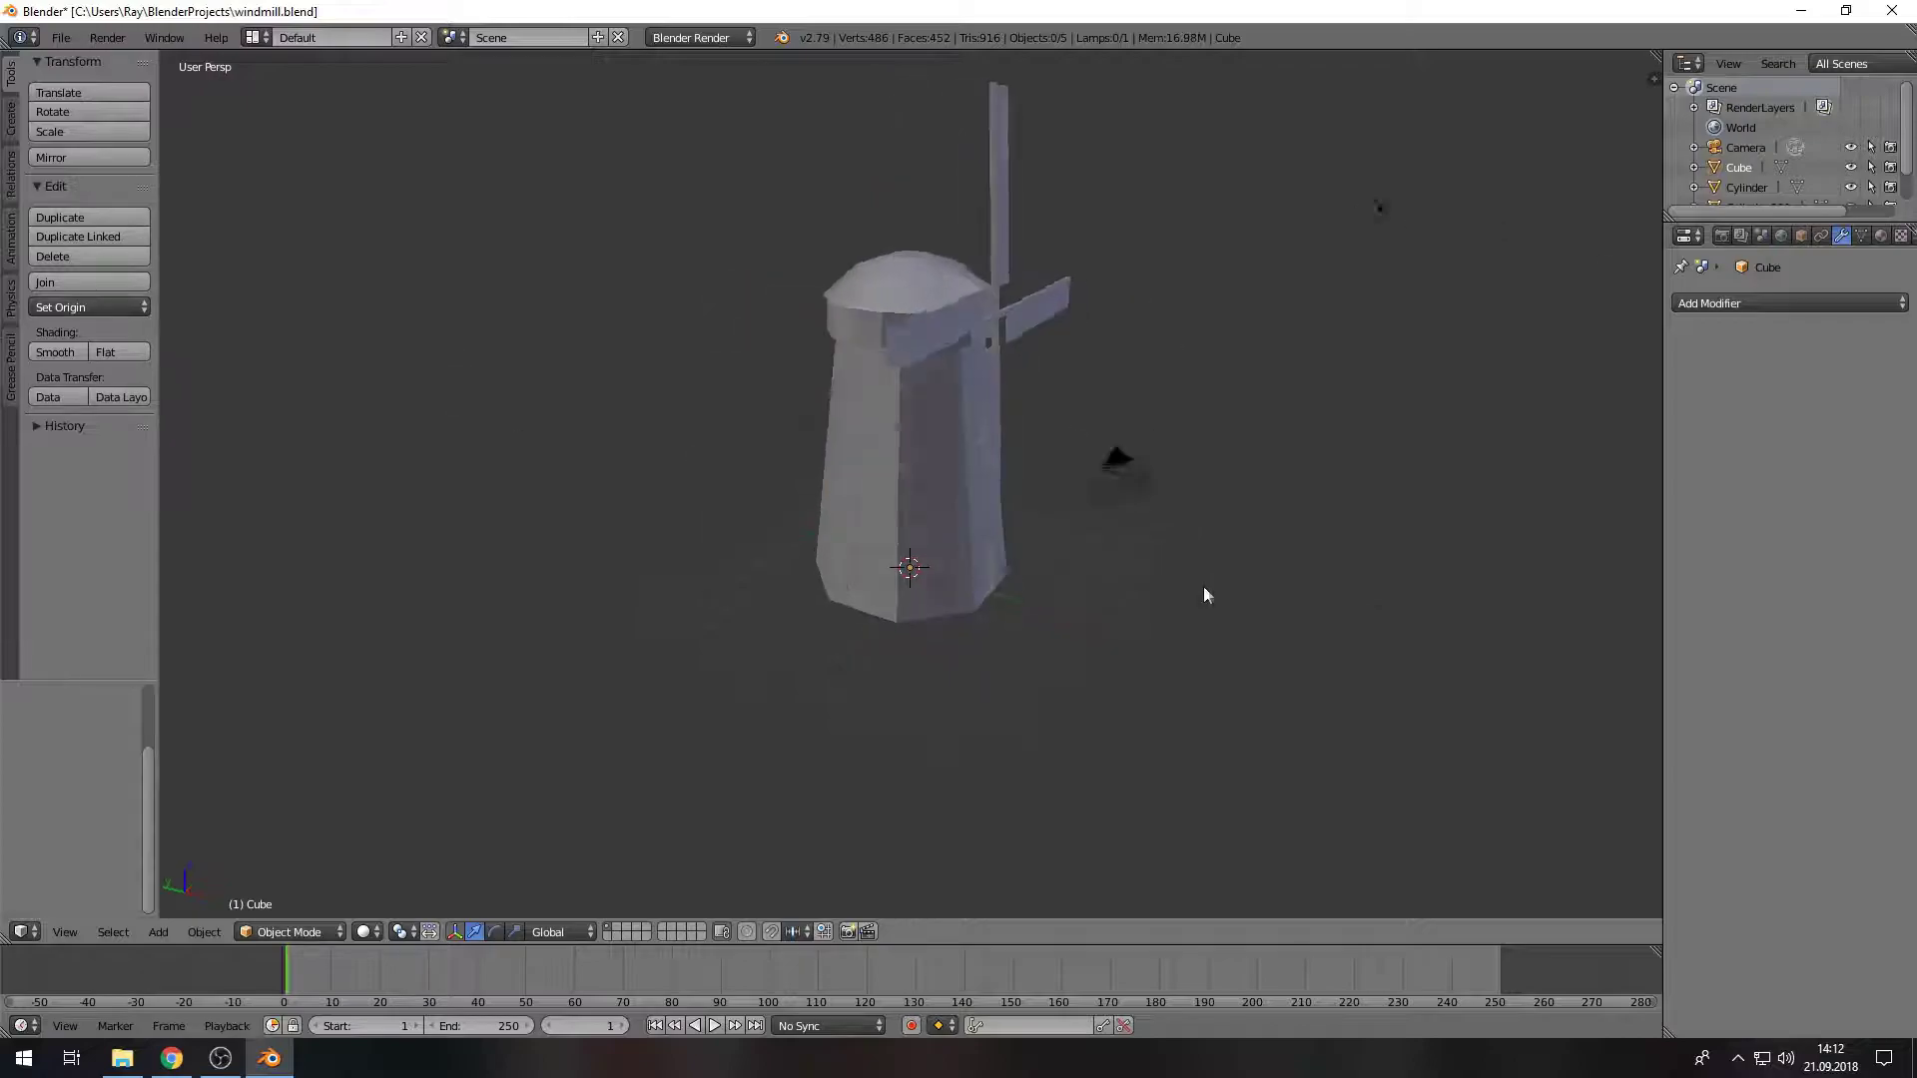
{"action": "mouse_move", "coordinate": [1063, 495]}
{"action": "middle_mouse_down"}
{"action": "mouse_move", "coordinate": [981, 595]}
{"action": "mouse_move", "coordinate": [1220, 724]}
{"action": "middle_mouse_up"}
{"action": "scroll", "coordinate": [1016, 584], "scroll_direction": "up", "scroll_amount": 3}
{"action": "right_click", "coordinate": [1015, 585]}
{"action": "key", "text": "KP_Divide"}
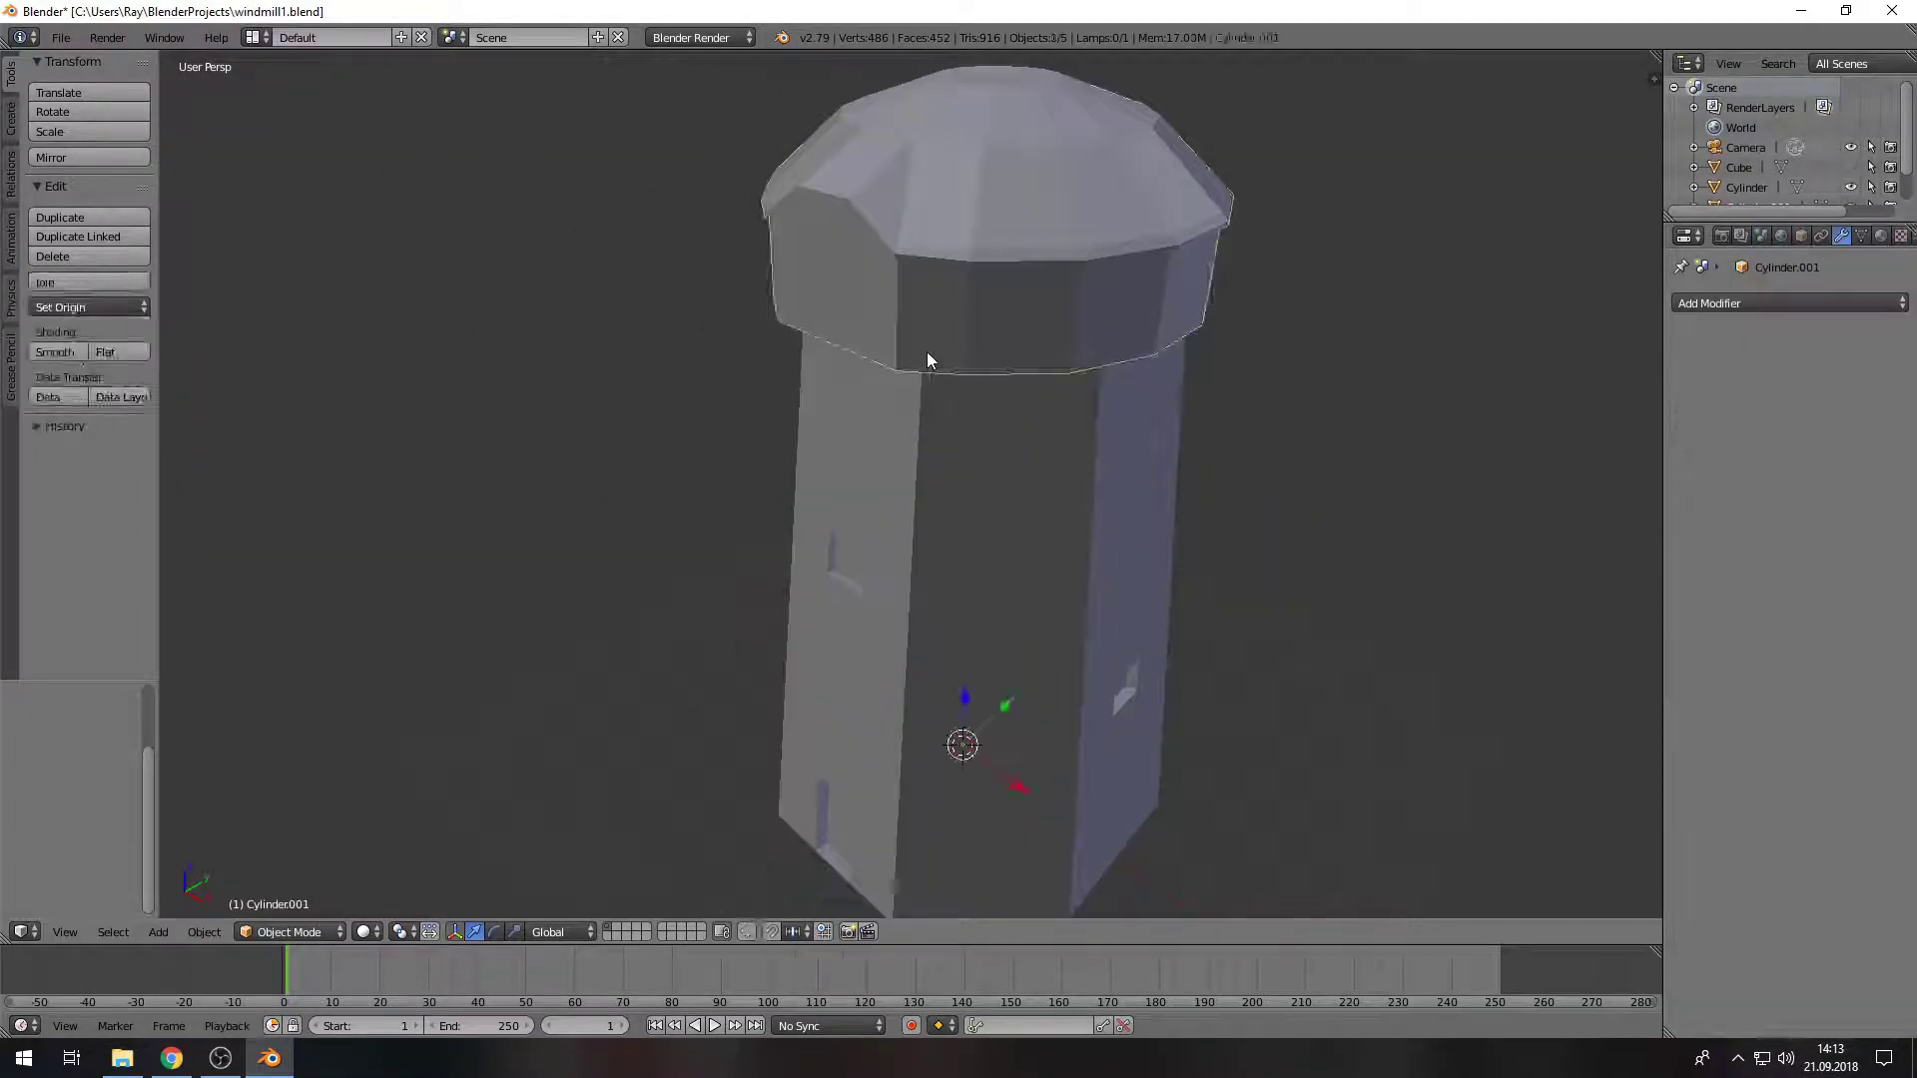
{"action": "key", "text": "Tab"}
Step: Colour the cap material dark brown and rename it Wood Planks
{"action": "scroll", "coordinate": [927, 352], "scroll_direction": "up", "scroll_amount": 3}
{"action": "left_click", "coordinate": [1881, 235]}
{"action": "left_click", "coordinate": [1724, 637]}
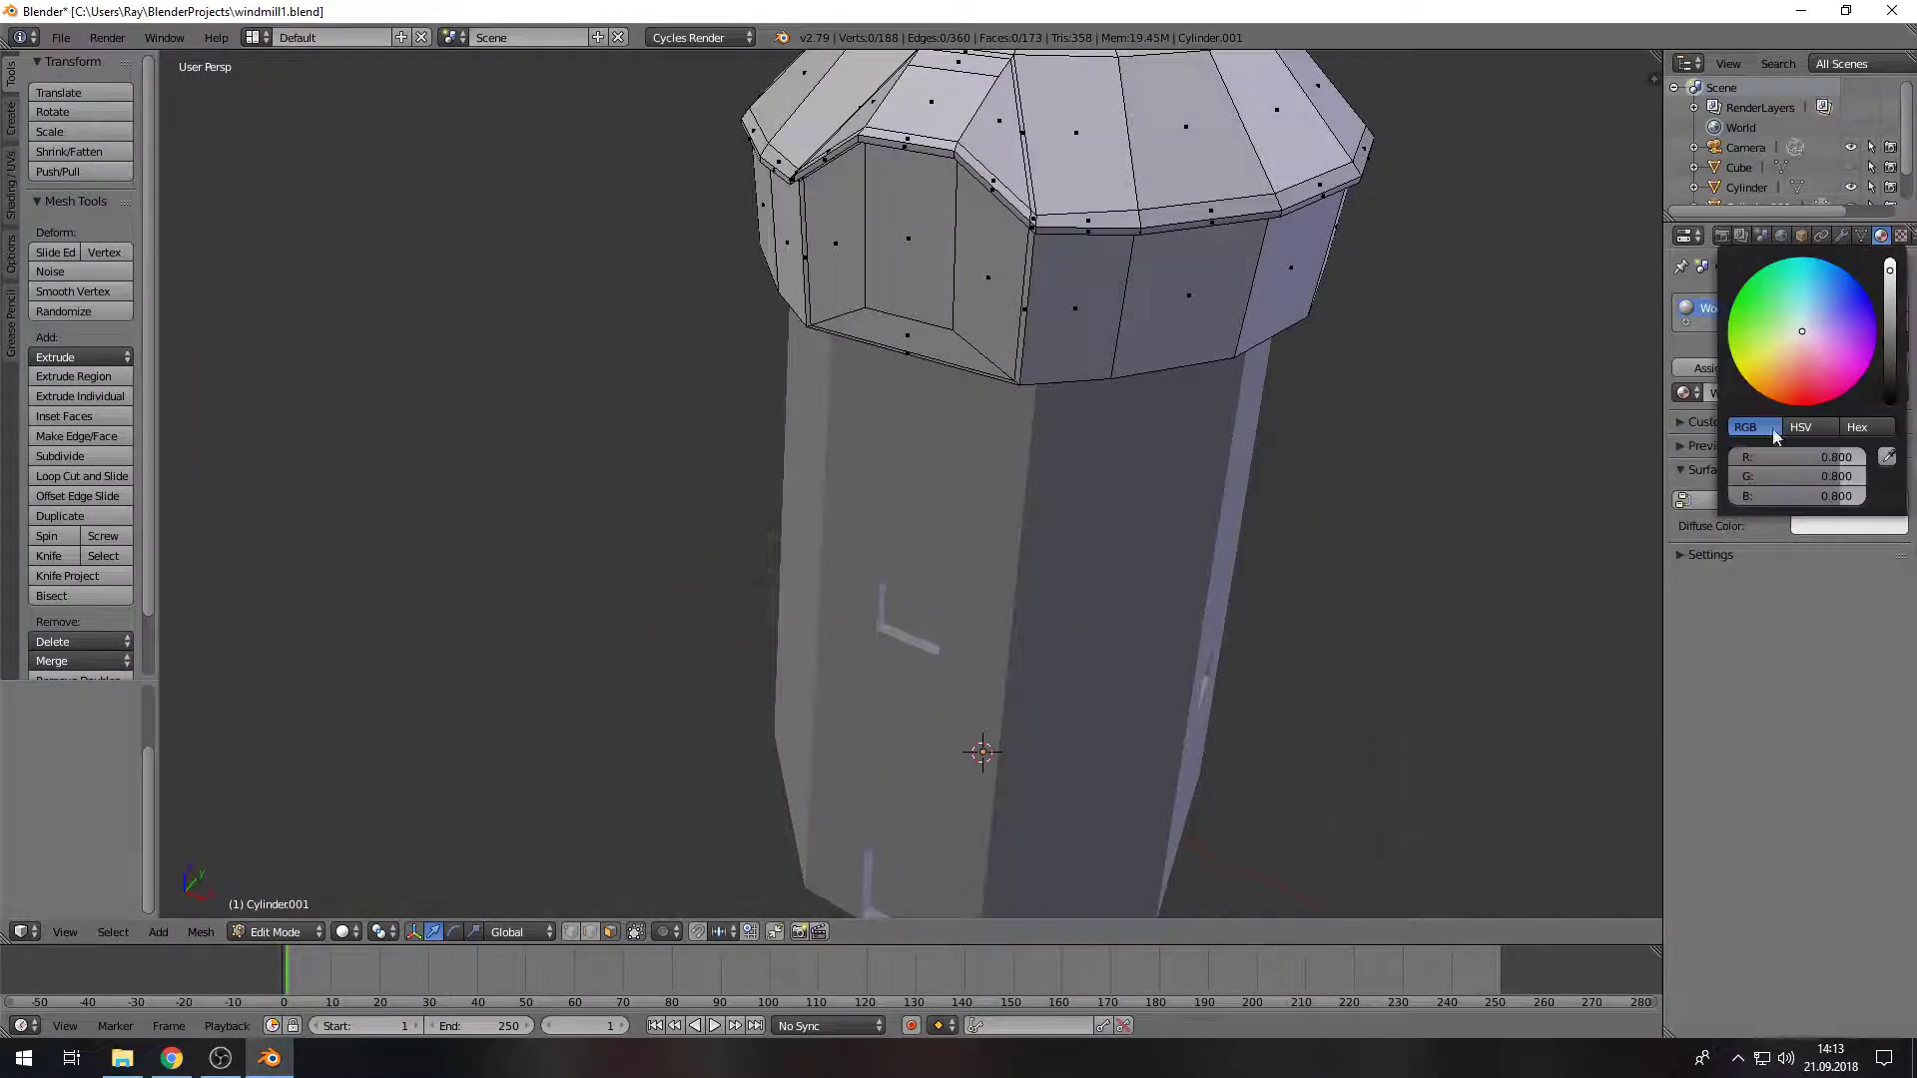
{"action": "left_click", "coordinate": [1847, 525]}
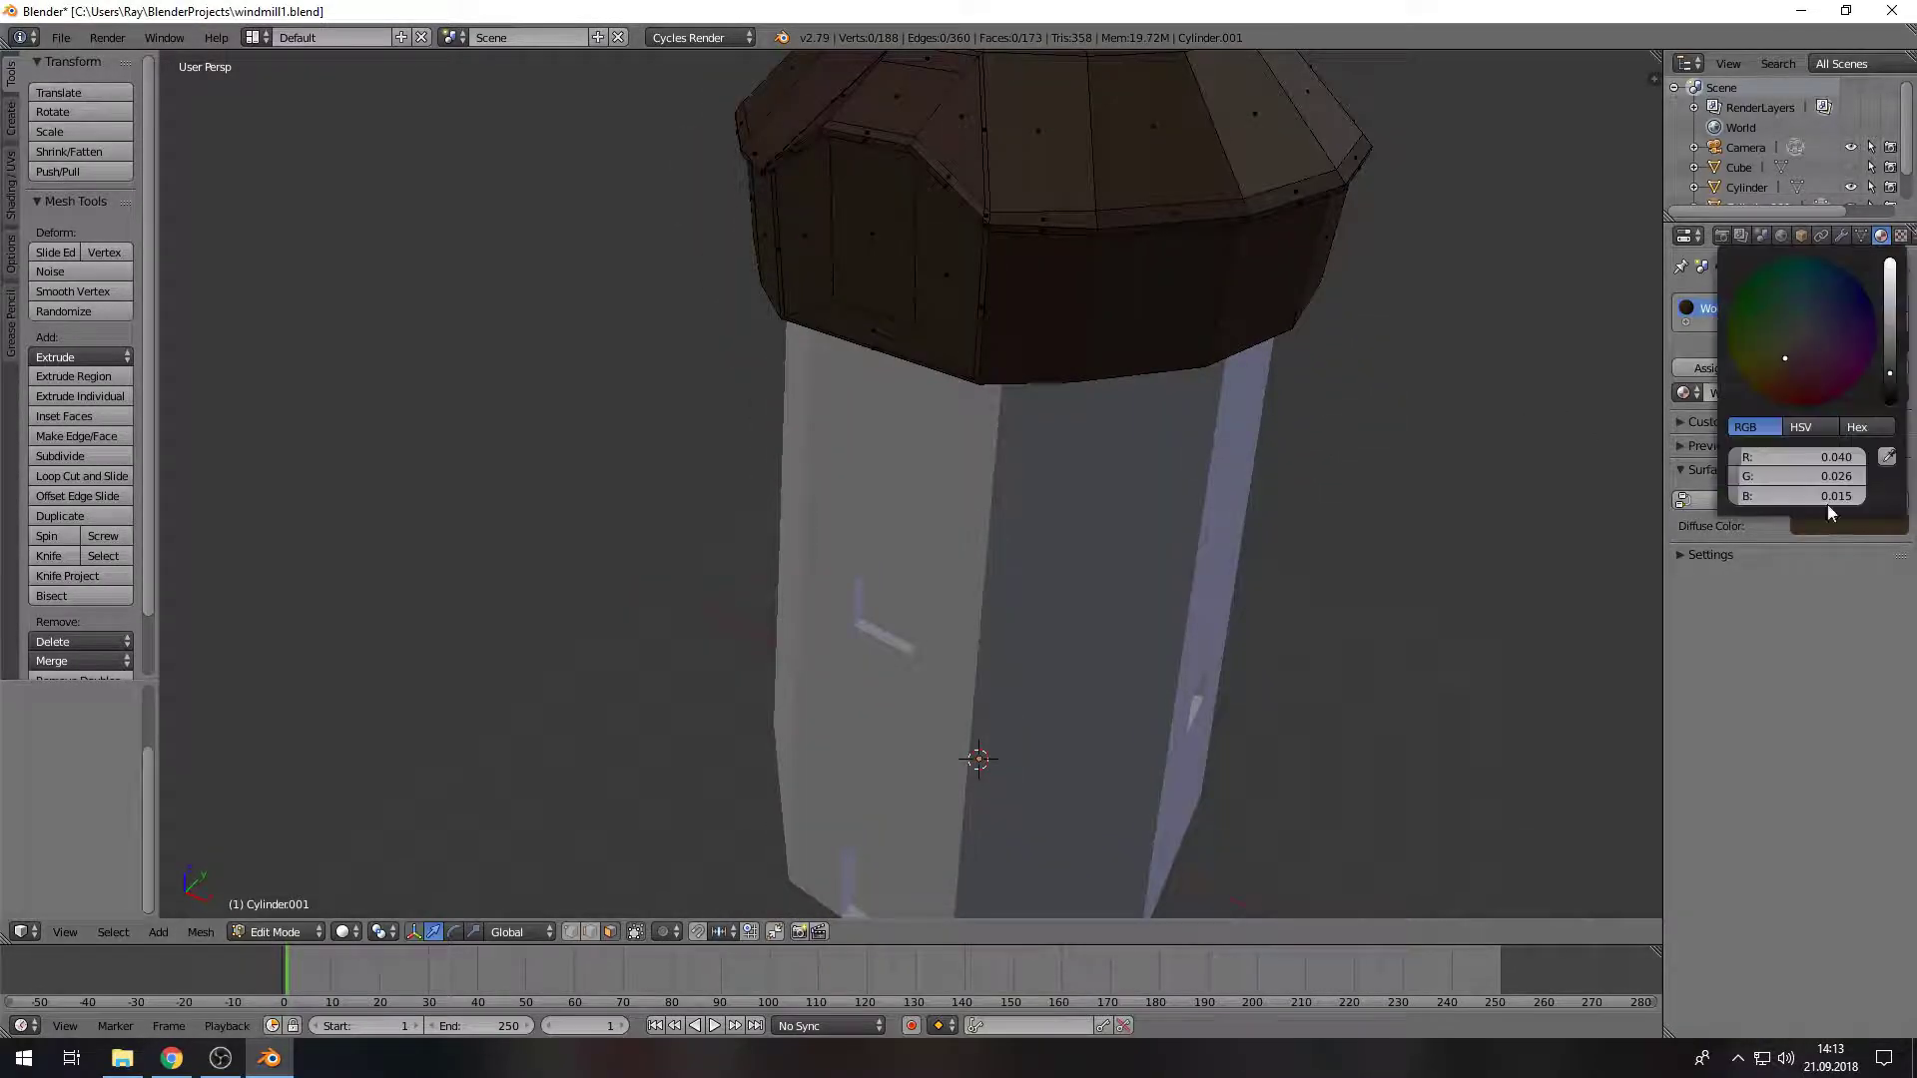
{"action": "left_click", "coordinate": [1754, 392]}
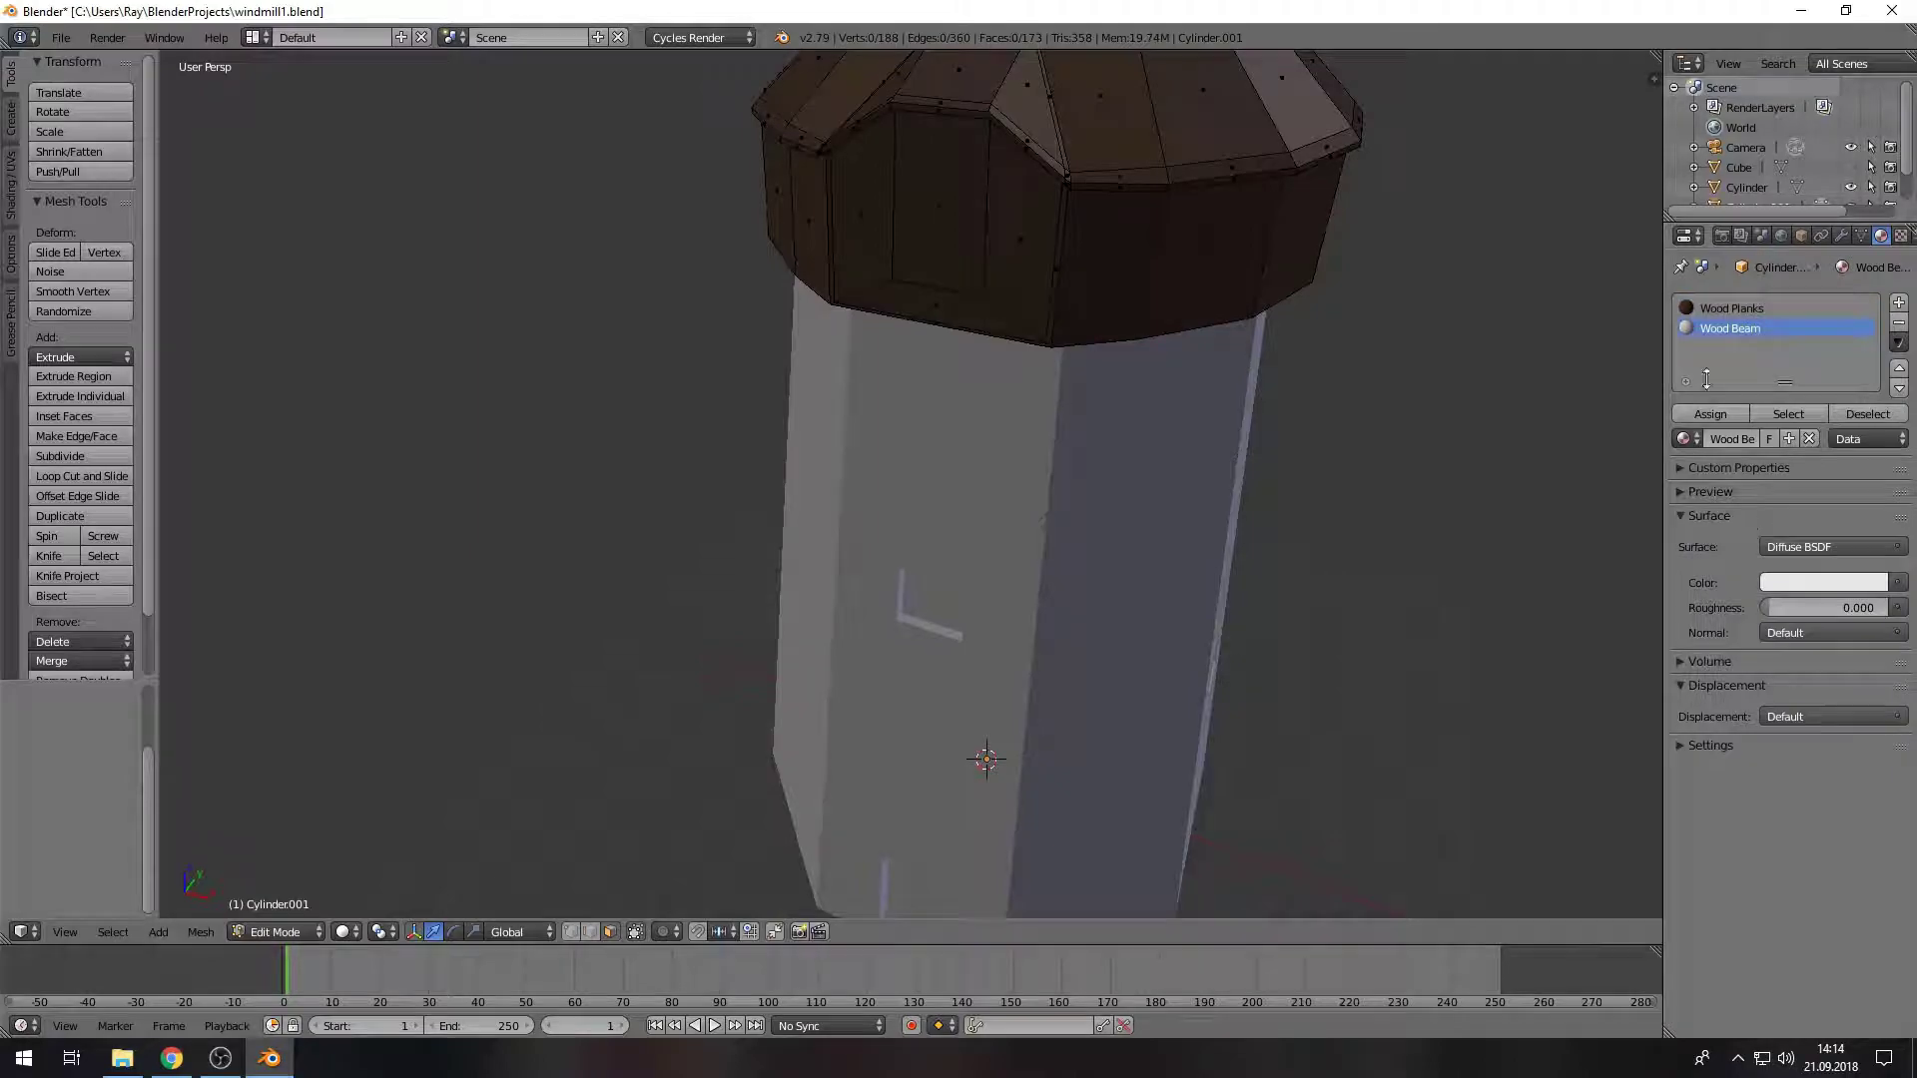
{"action": "key", "text": "Tab"}
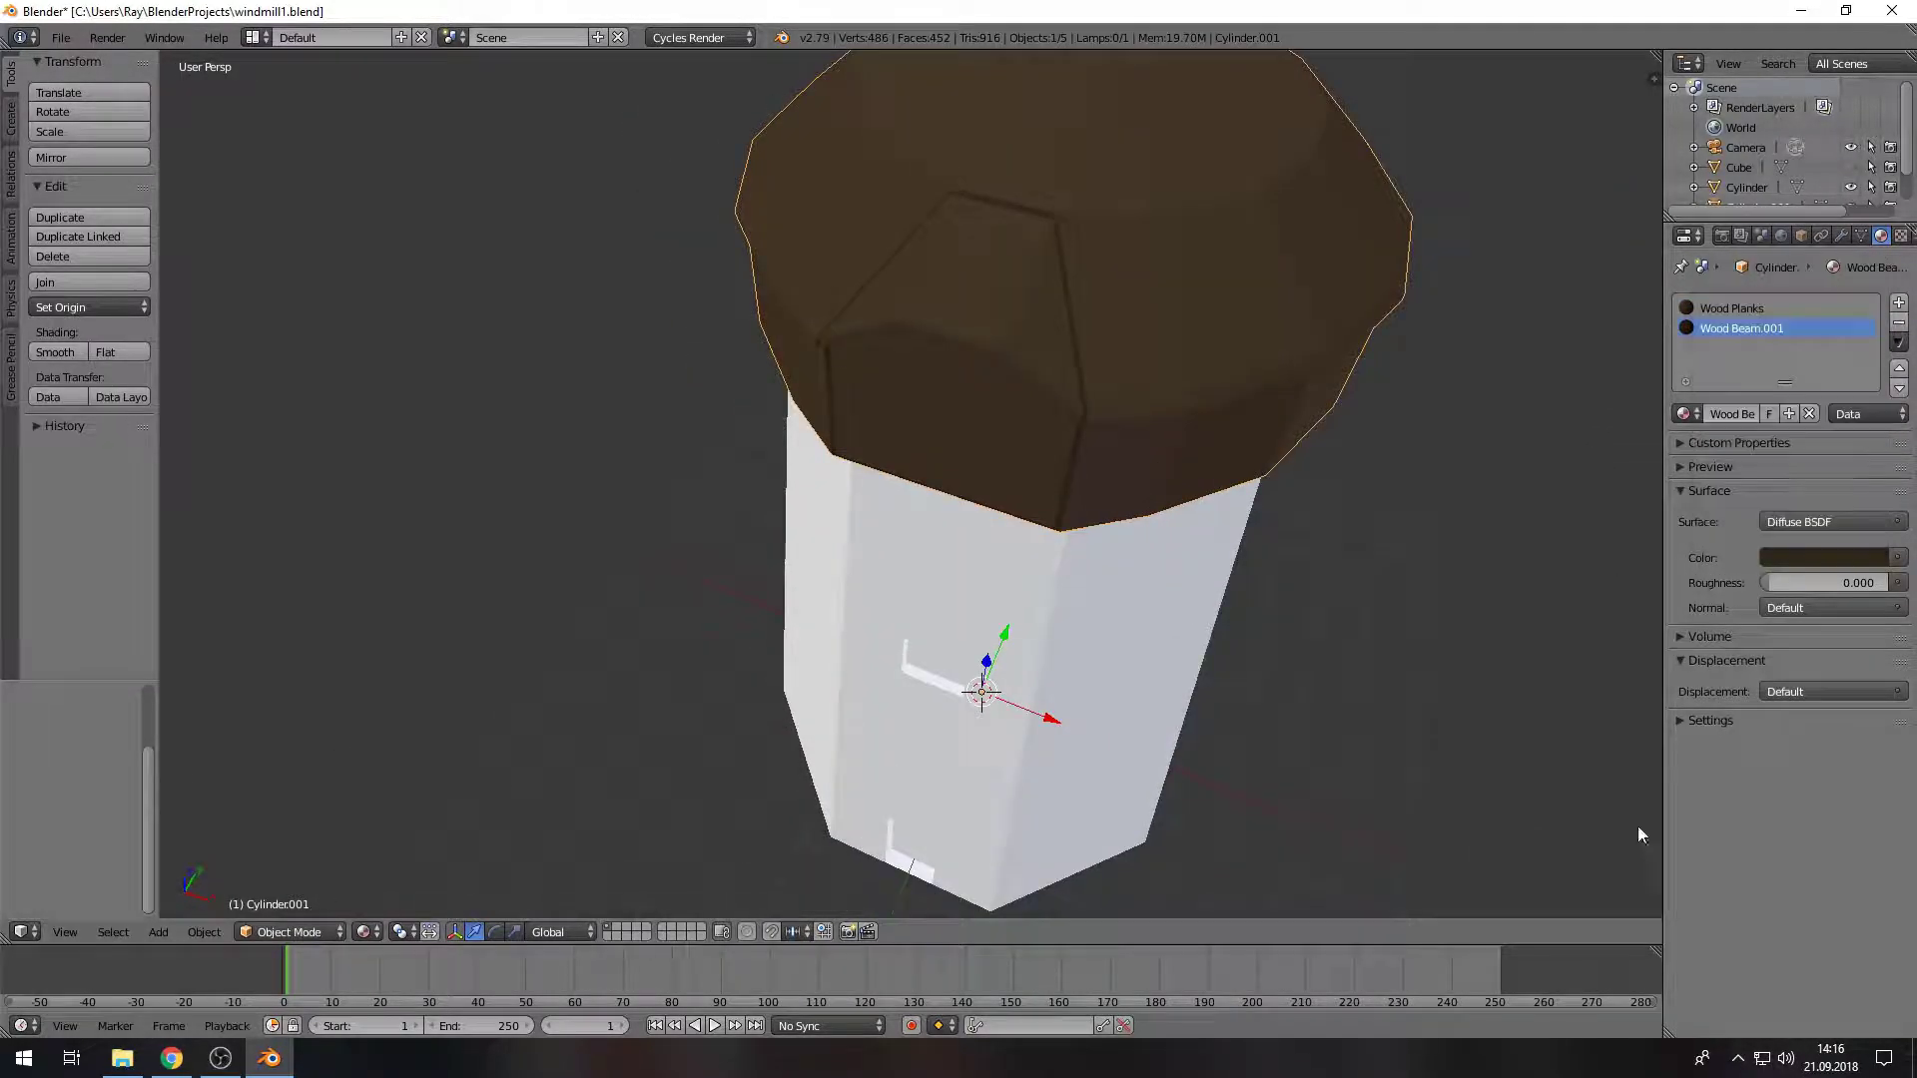
{"action": "scroll", "coordinate": [1088, 691], "scroll_direction": "up", "scroll_amount": 3}
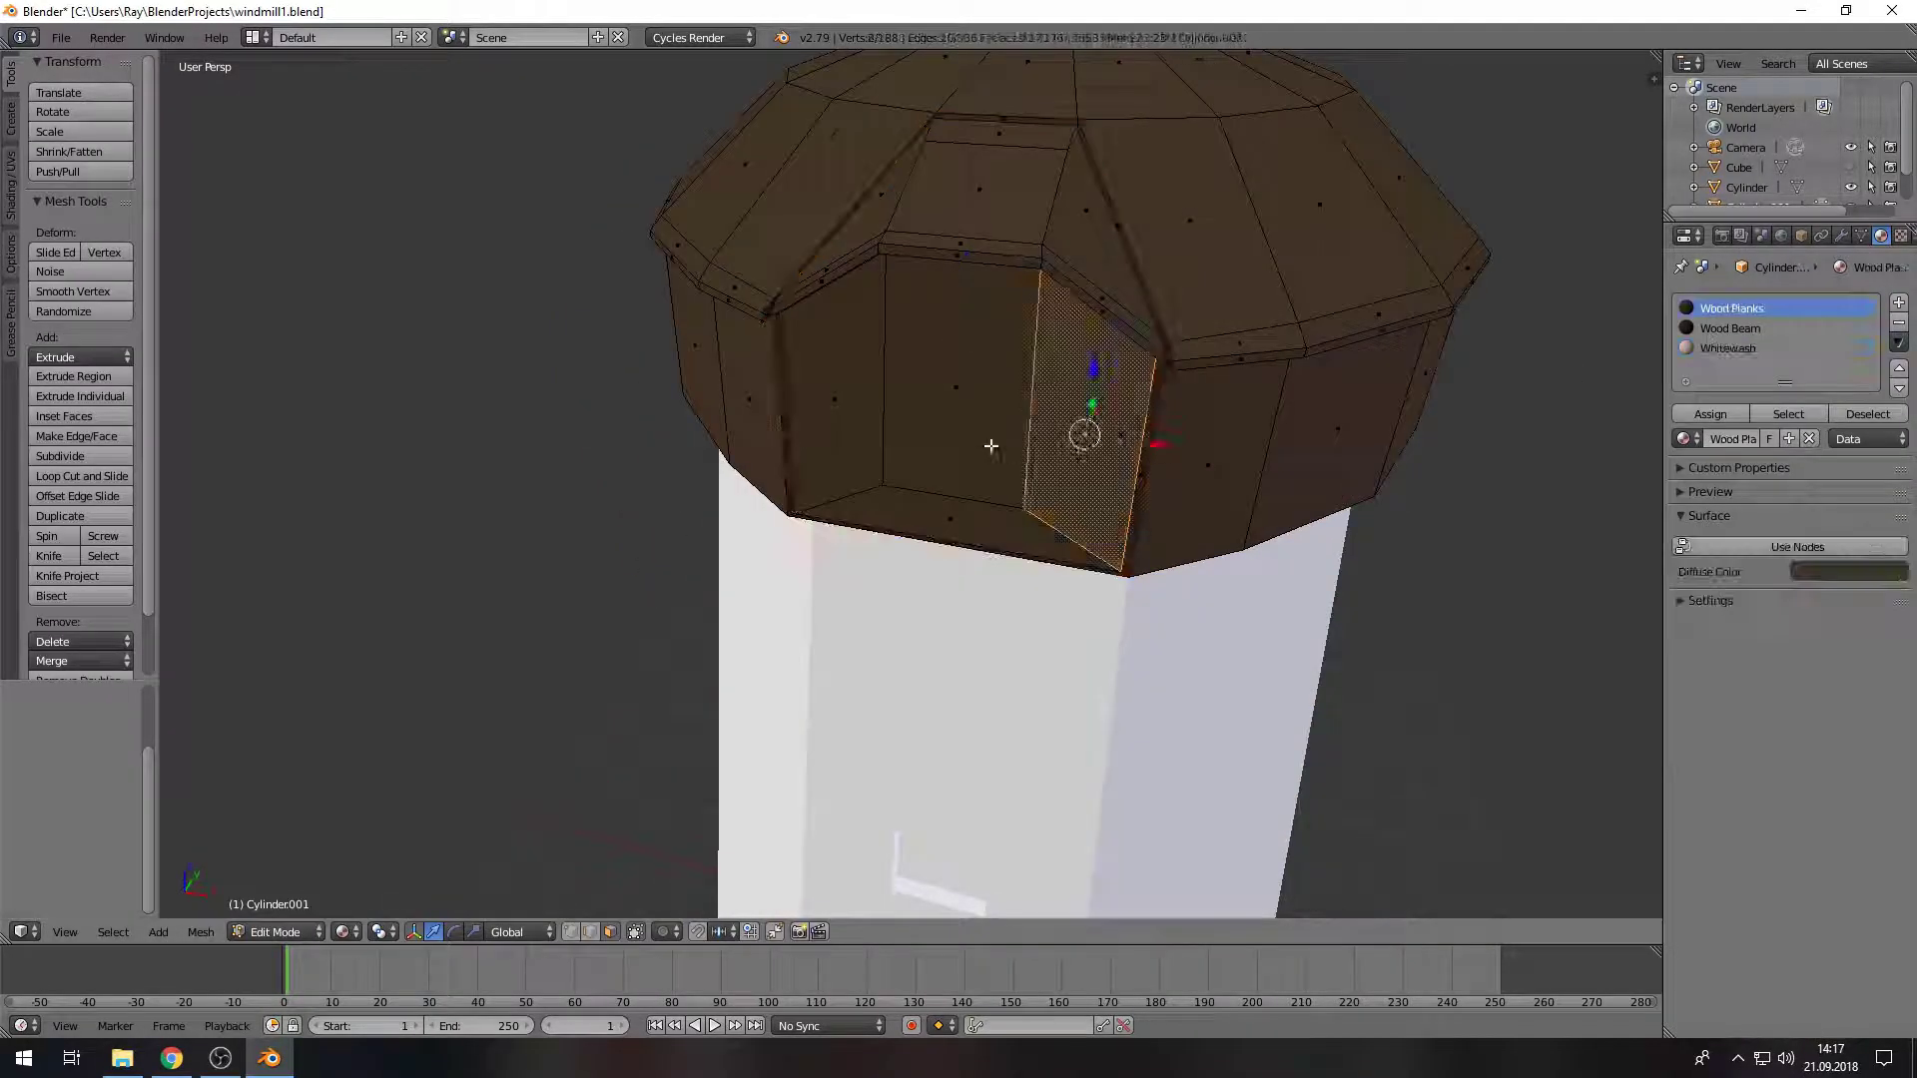
Step: Select the roof faces and assign them a new Clay Brick material
{"action": "scroll", "coordinate": [544, 315], "scroll_direction": "down", "scroll_amount": 6}
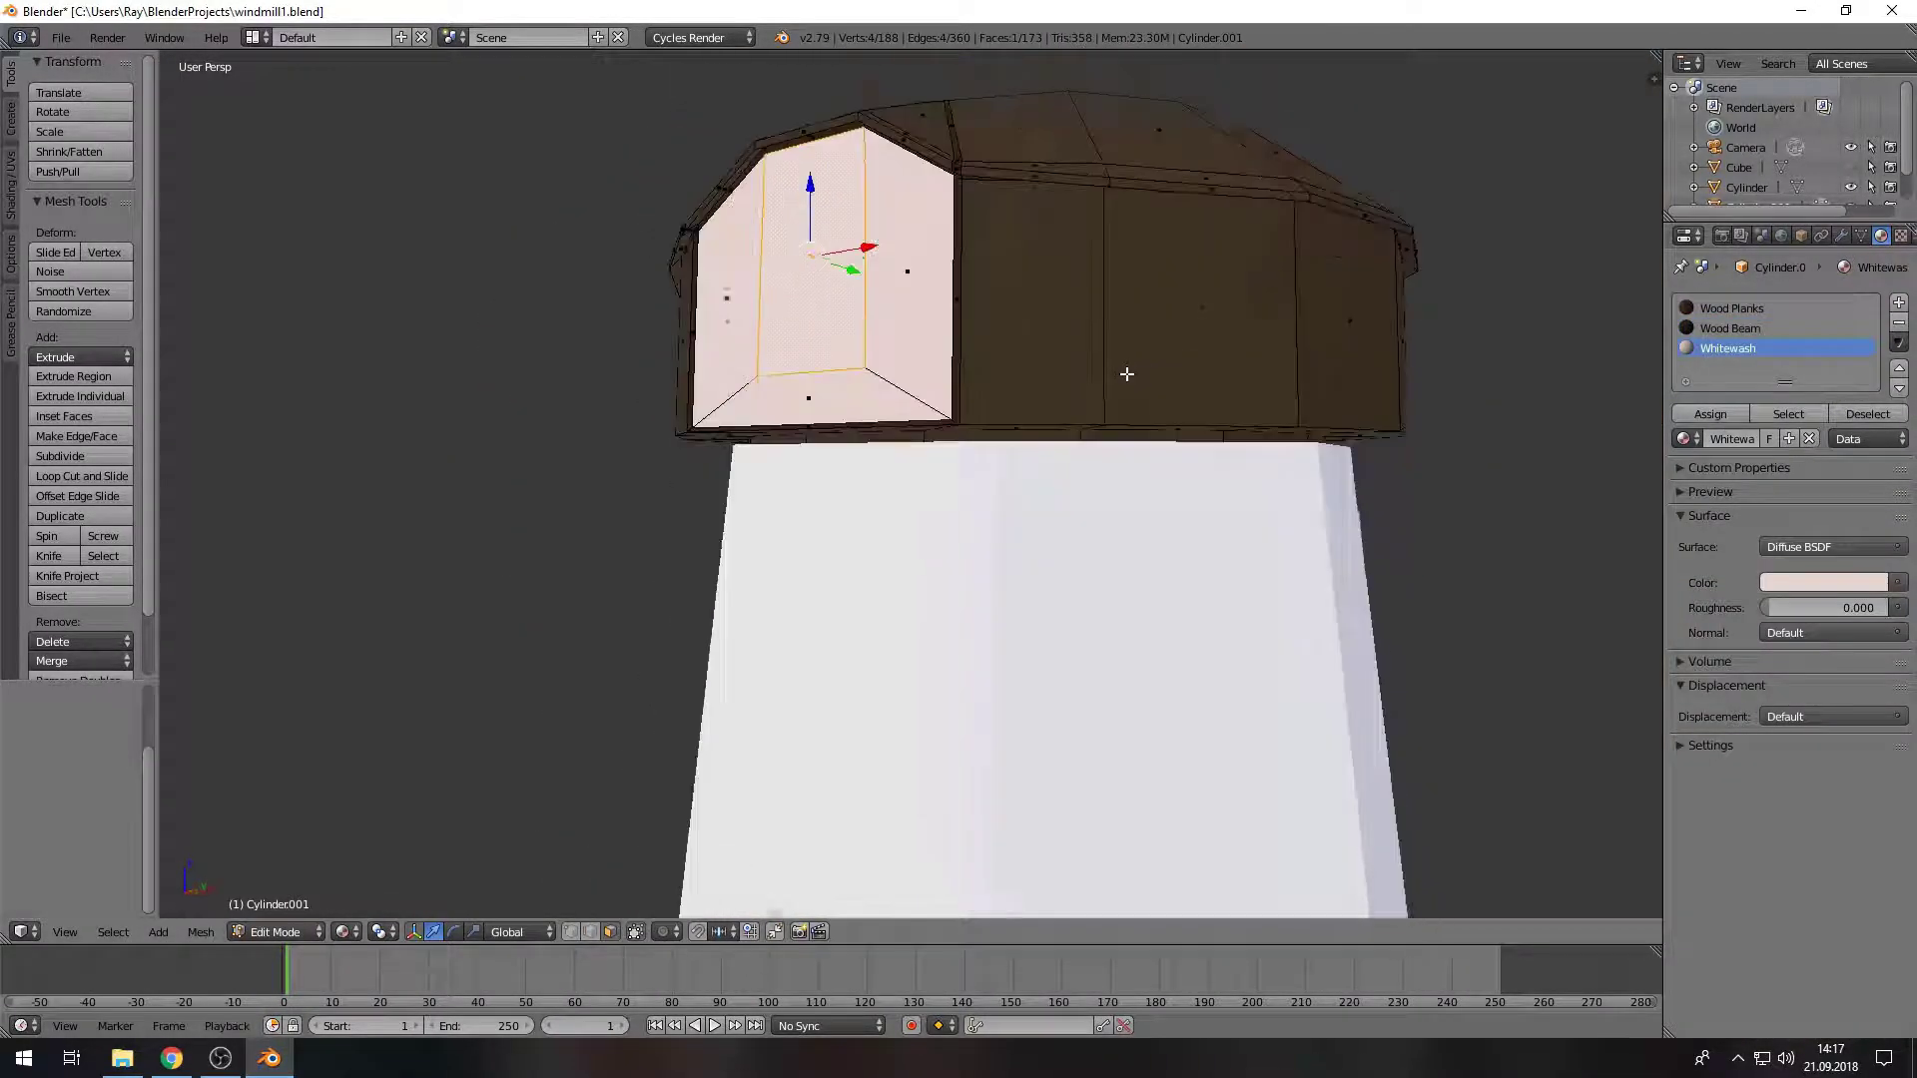
{"action": "mouse_move", "coordinate": [544, 316]}
{"action": "middle_mouse_down"}
{"action": "mouse_move", "coordinate": [1115, 407]}
{"action": "mouse_move", "coordinate": [1038, 514]}
{"action": "mouse_move", "coordinate": [1008, 279]}
{"action": "middle_mouse_up"}
{"action": "key", "text": "ctrl+l"}
{"action": "scroll", "coordinate": [1370, 295], "scroll_direction": "up", "scroll_amount": 3}
{"action": "double_click", "coordinate": [1737, 439]}
{"action": "type", "text": "Clay Bric"}
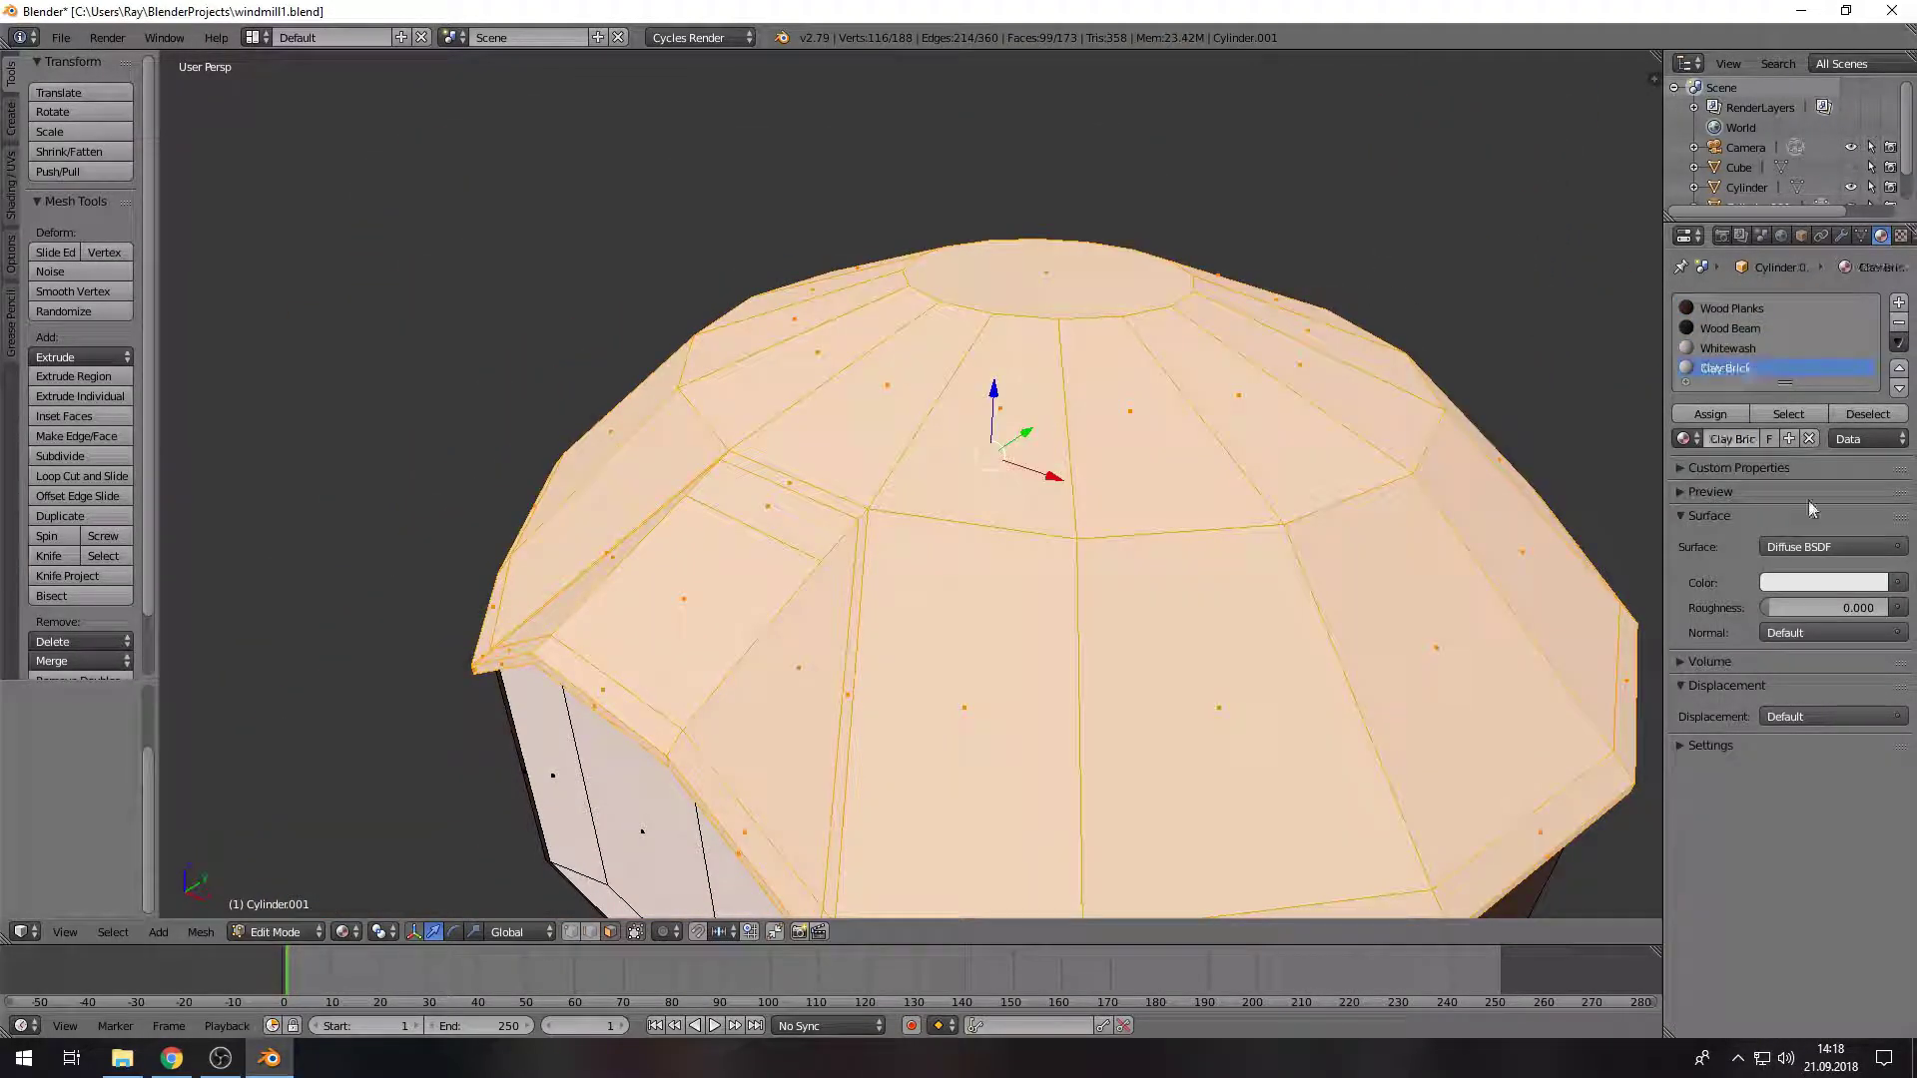
{"action": "left_click", "coordinate": [1823, 582]}
{"action": "left_click", "coordinate": [1792, 384]}
{"action": "scroll", "coordinate": [1232, 543], "scroll_direction": "down", "scroll_amount": 3}
{"action": "key", "text": "Tab"}
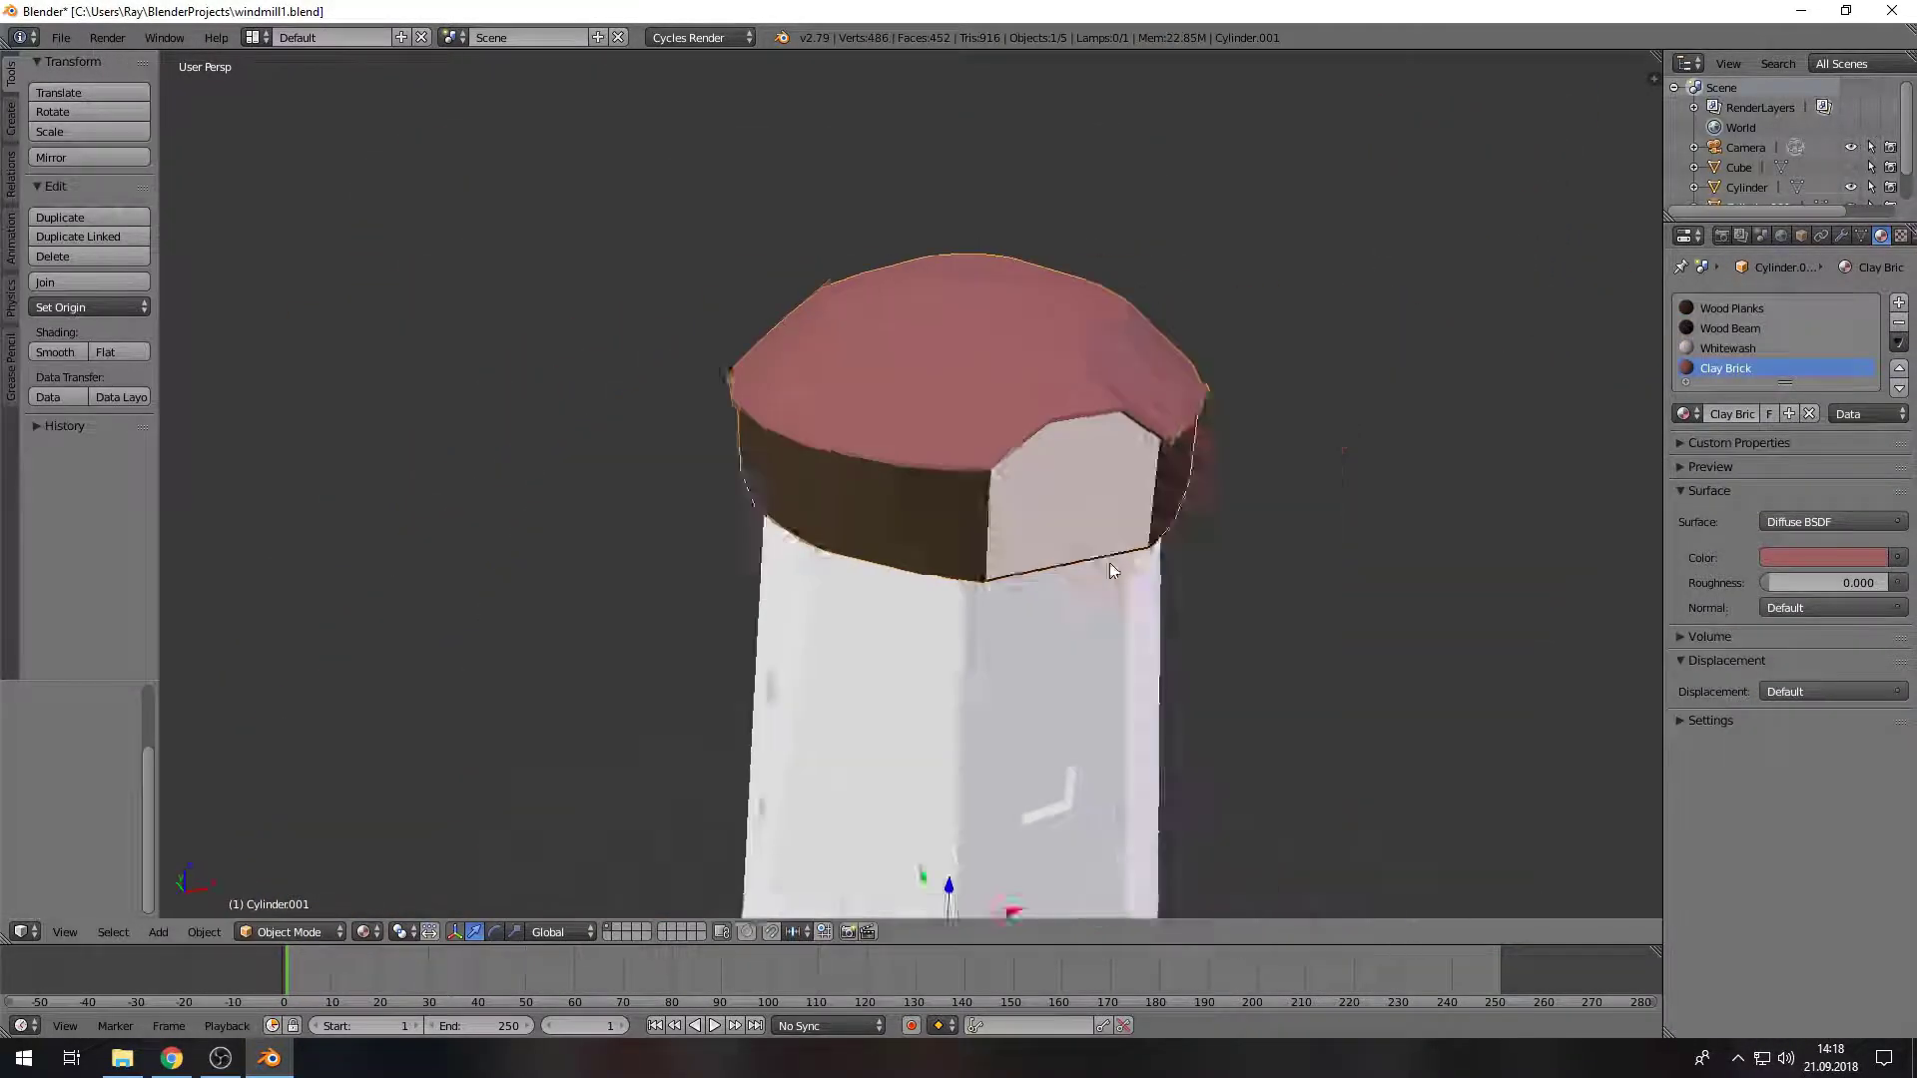
Step: Colour Clay Brick red, unhide the sails, and make Whitewash a pinkish white
{"action": "left_click", "coordinate": [1823, 557]}
{"action": "mouse_move", "coordinate": [958, 619]}
{"action": "middle_mouse_down"}
{"action": "mouse_move", "coordinate": [870, 645]}
{"action": "mouse_move", "coordinate": [812, 589]}
{"action": "mouse_move", "coordinate": [828, 599]}
{"action": "middle_mouse_up"}
{"action": "key", "text": "alt+h"}
{"action": "left_click", "coordinate": [1727, 347]}
{"action": "left_click", "coordinate": [1823, 557]}
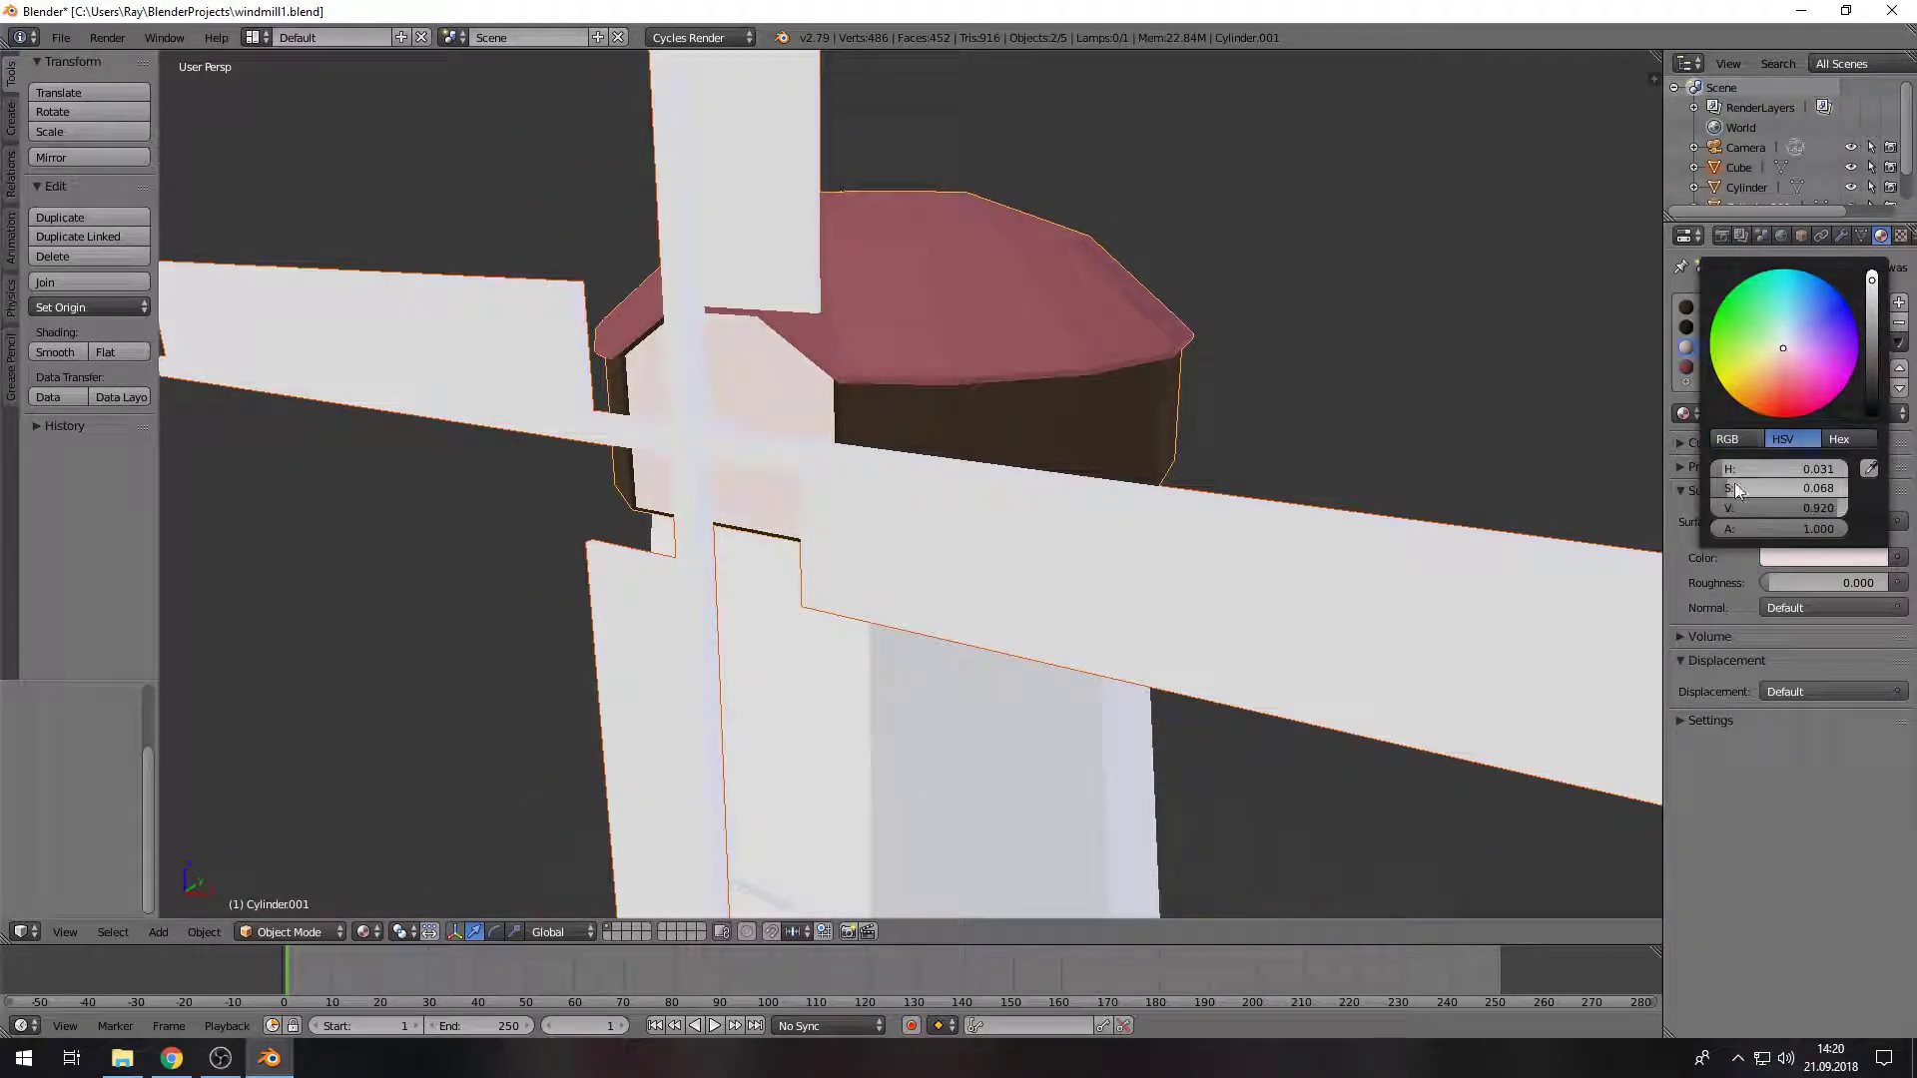
{"action": "scroll", "coordinate": [961, 513], "scroll_direction": "down", "scroll_amount": 3}
Step: Add a Canvas material slot to the sails and select a sail face
{"action": "right_click", "coordinate": [961, 513]}
{"action": "key", "text": "Tab"}
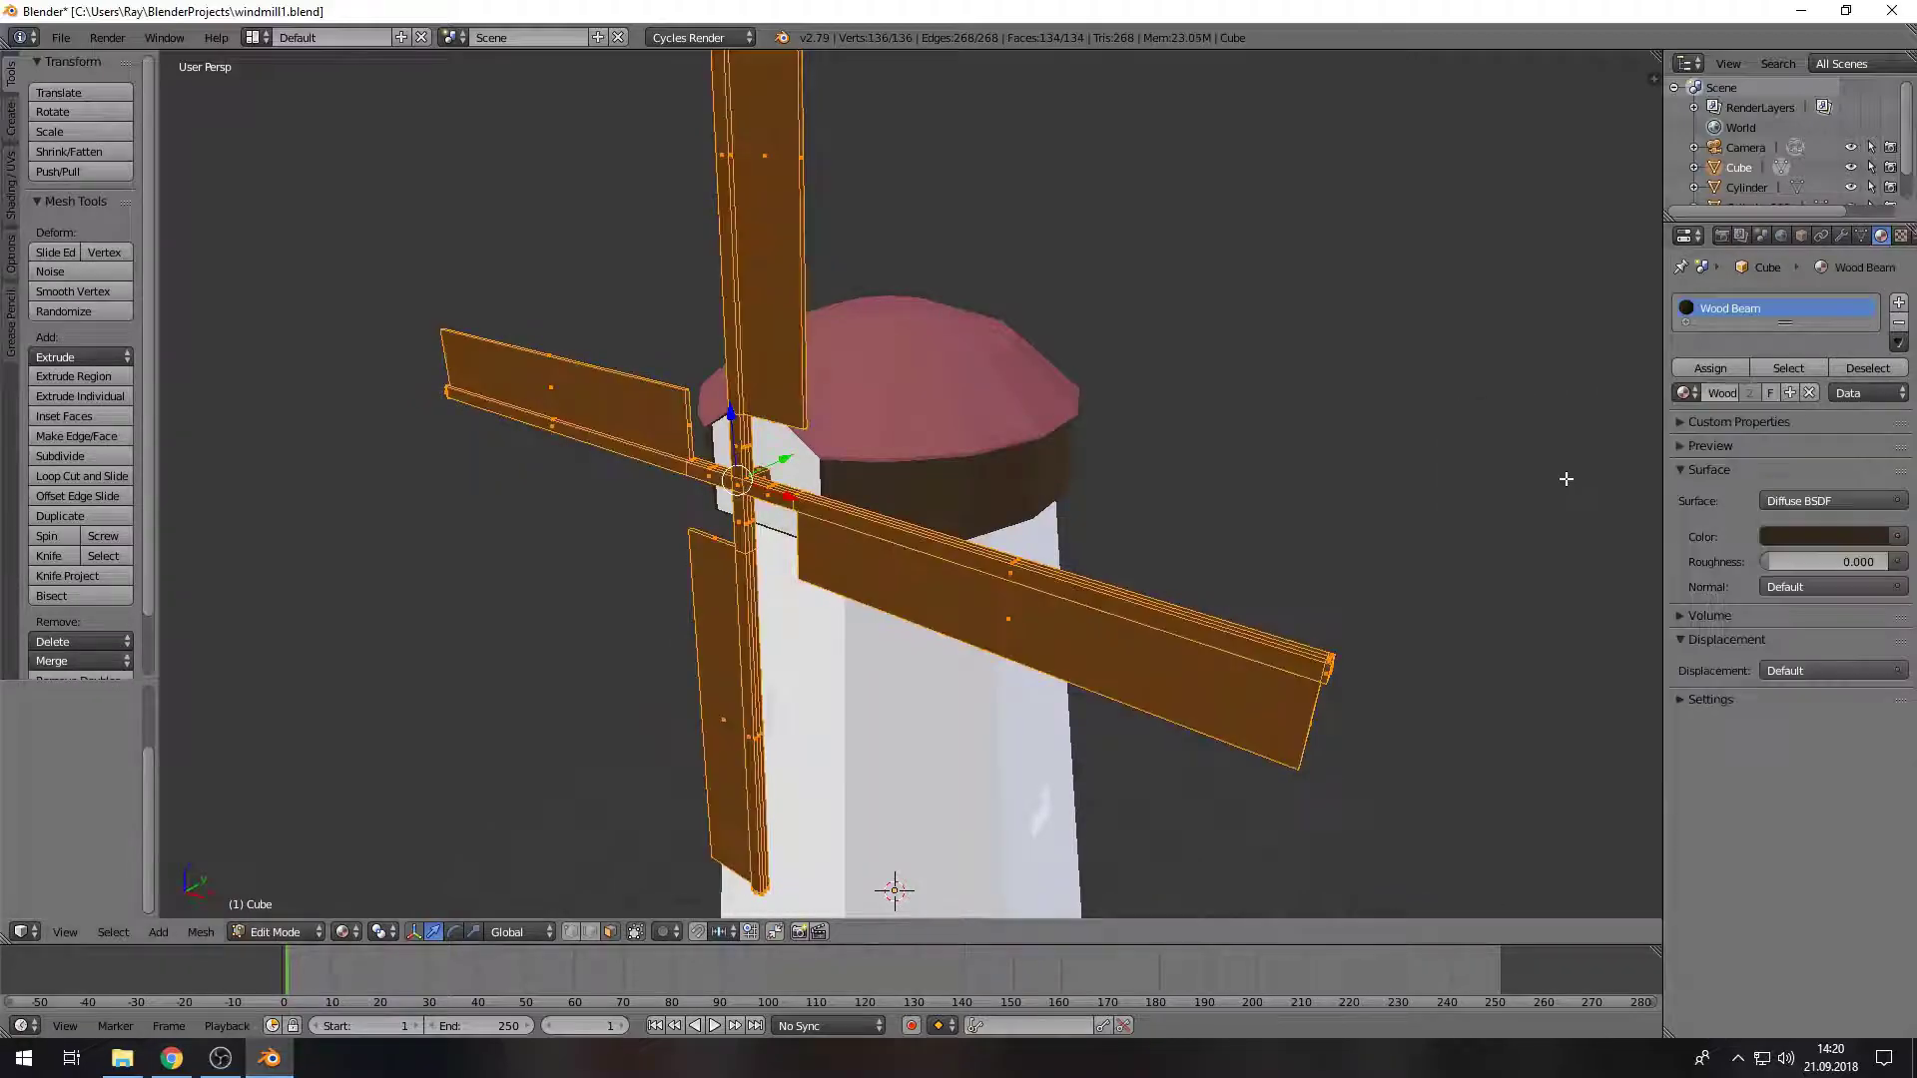
{"action": "left_click", "coordinate": [1732, 327]}
{"action": "key", "text": "Return"}
{"action": "right_click", "coordinate": [535, 470]}
{"action": "middle_click_drag", "start_coordinate": [535, 470], "coordinate": [783, 431]}
{"action": "scroll", "coordinate": [784, 431], "scroll_direction": "down", "scroll_amount": 5}
Step: Select the stone tower and enter Edit Mode on its faces
{"action": "mouse_move", "coordinate": [1121, 633]}
{"action": "middle_mouse_down"}
{"action": "mouse_move", "coordinate": [1082, 663]}
{"action": "mouse_move", "coordinate": [1035, 599]}
{"action": "middle_mouse_up"}
{"action": "key", "text": "Tab"}
{"action": "right_click", "coordinate": [1039, 597]}
{"action": "key", "text": "Tab"}
Step: Select the door face at the tower base and give it a new Wood Door material
{"action": "scroll", "coordinate": [1139, 270], "scroll_direction": "up", "scroll_amount": 5}
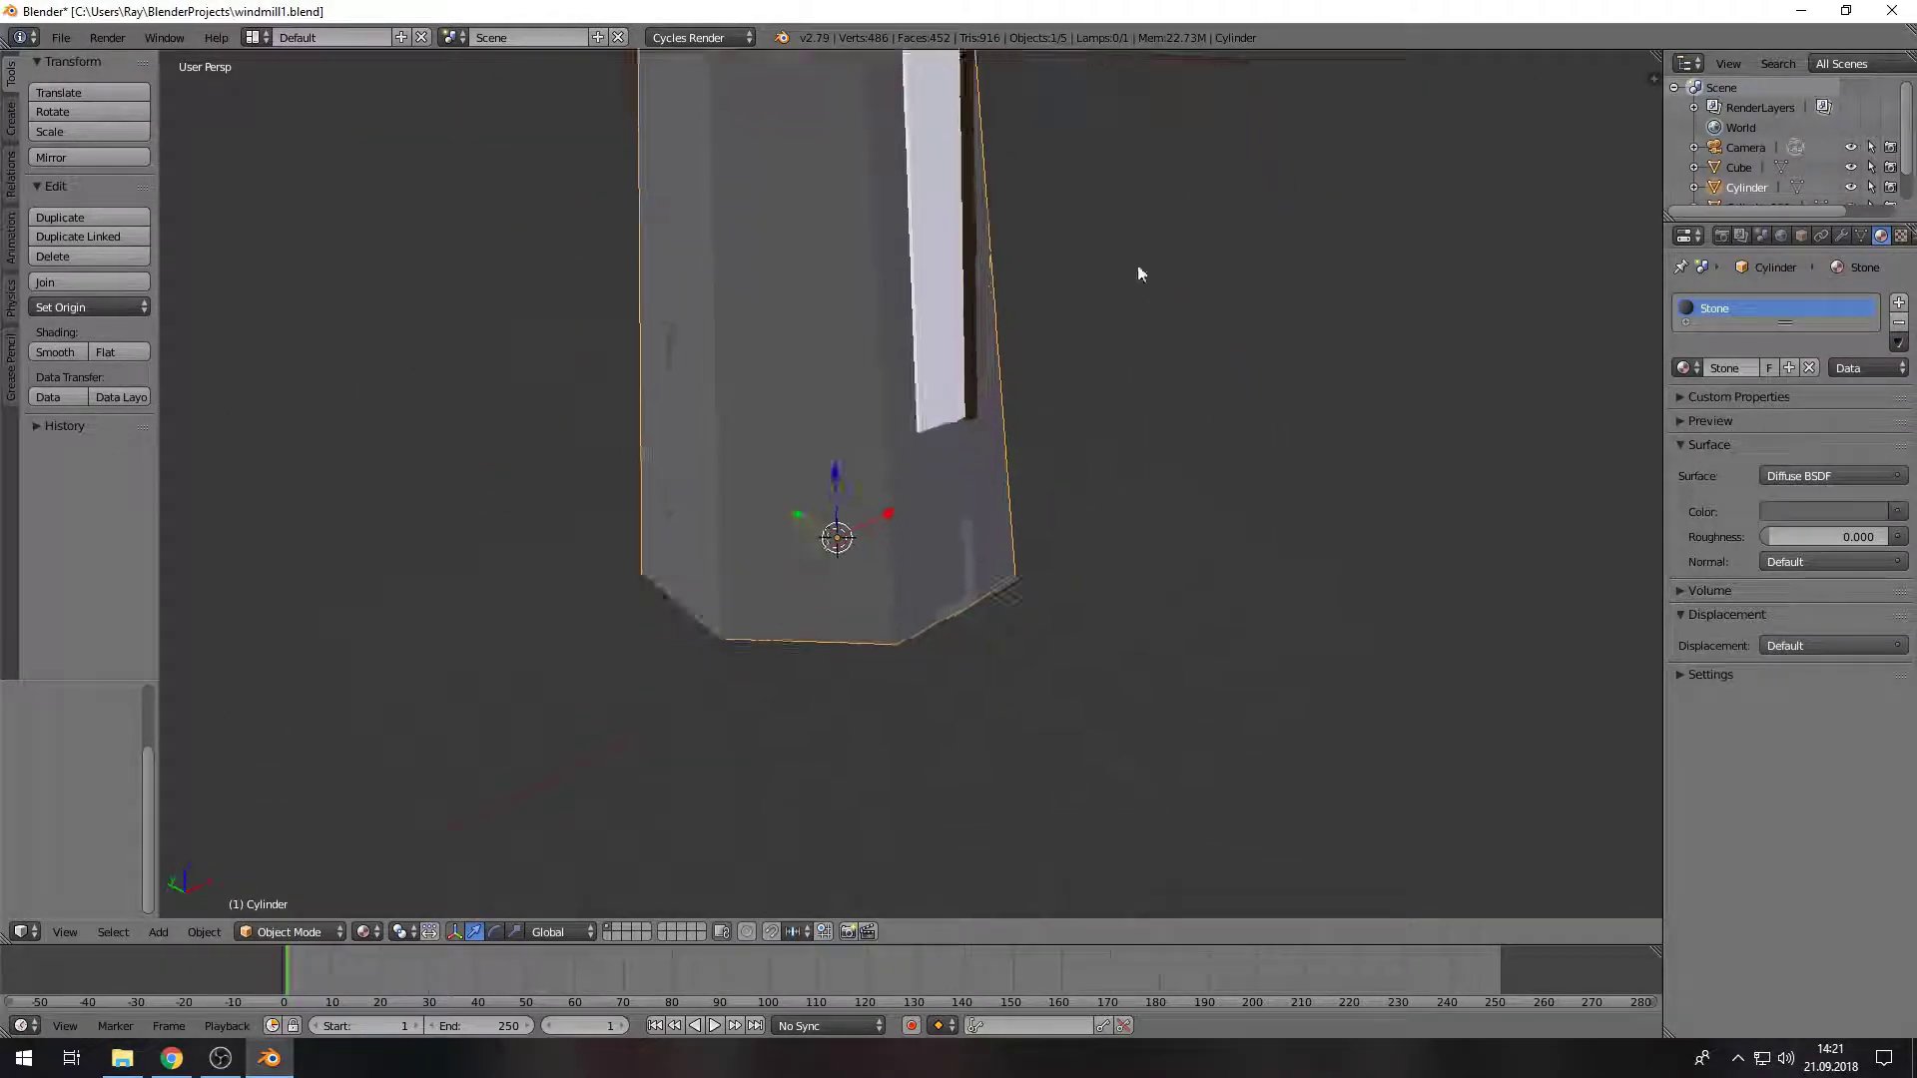
{"action": "scroll", "coordinate": [976, 548], "scroll_direction": "up", "scroll_amount": 2}
{"action": "right_click", "coordinate": [976, 548]}
{"action": "left_click", "coordinate": [1898, 301]}
{"action": "left_click", "coordinate": [1770, 442]}
{"action": "key", "text": "Return"}
{"action": "left_click", "coordinate": [1823, 582]}
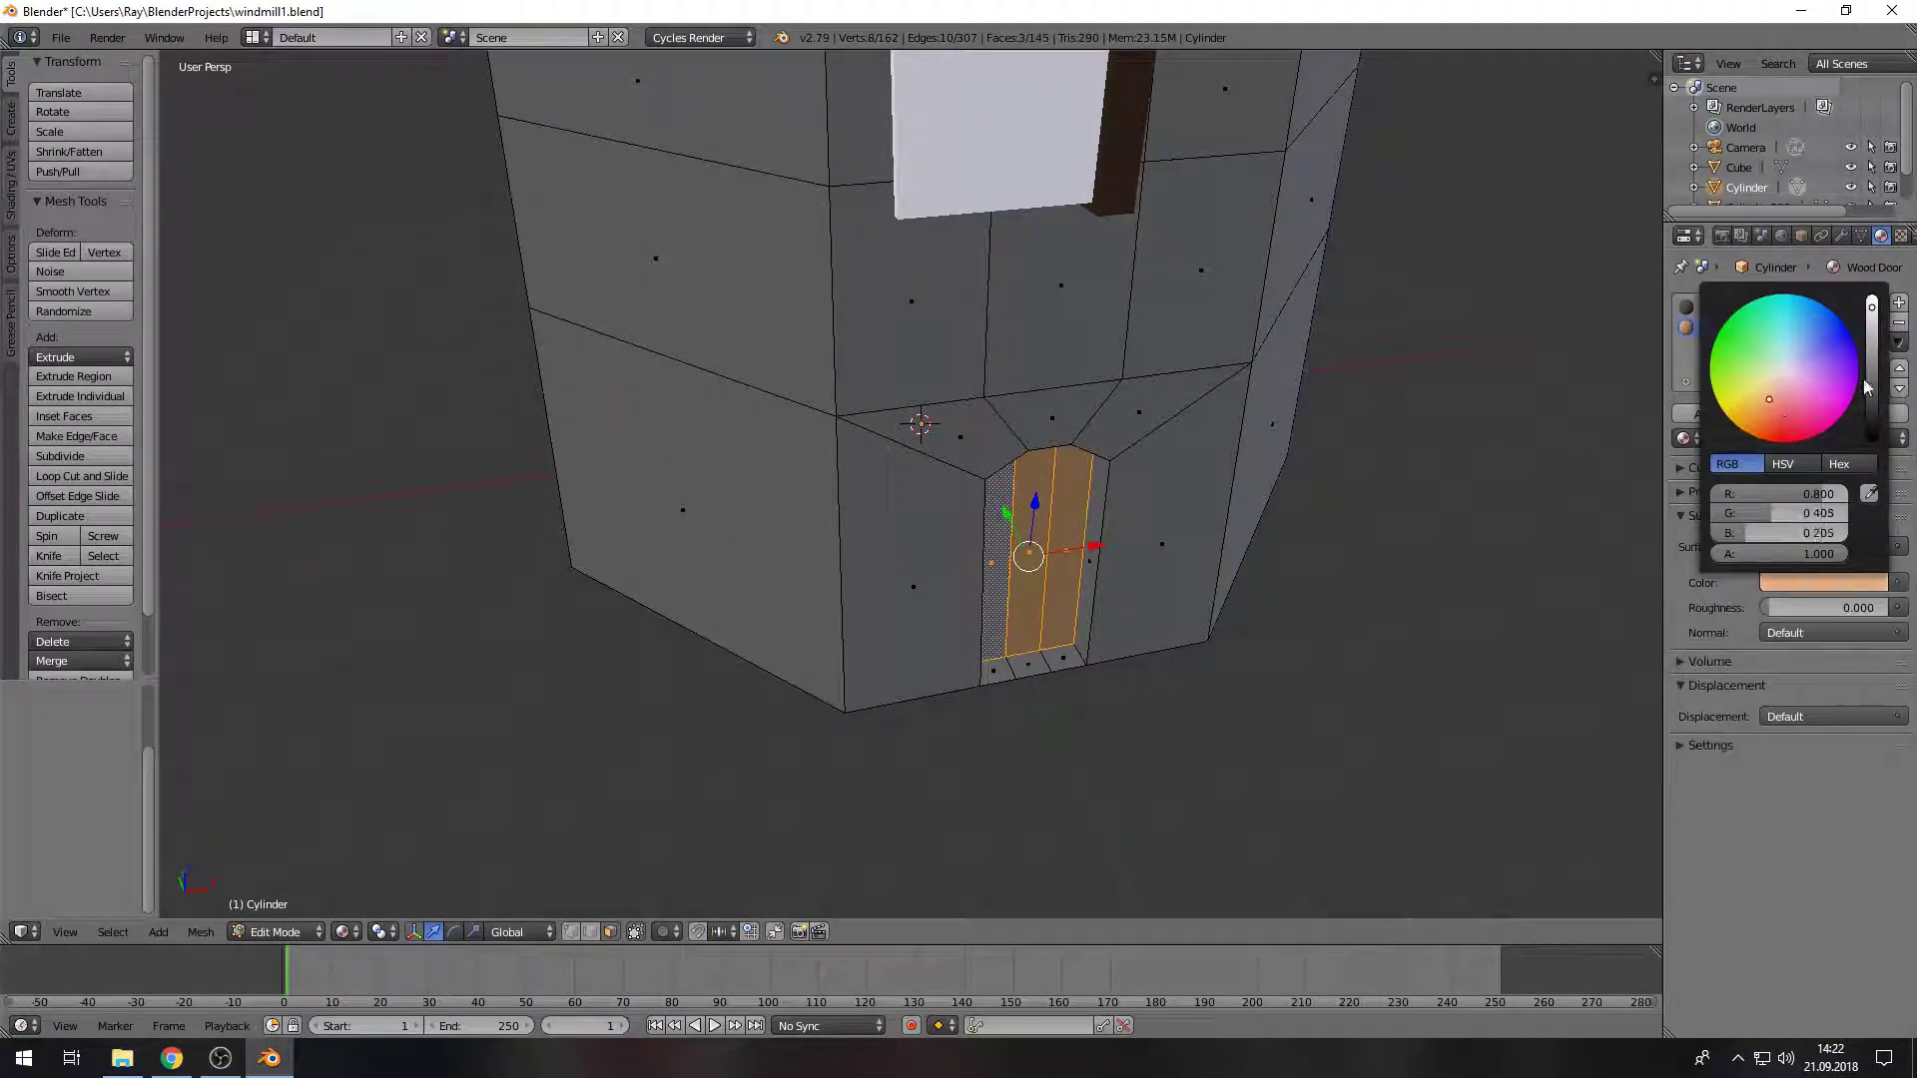
{"action": "left_click", "coordinate": [1807, 399]}
Step: Preview the door in rendered shading and darken its colour to a deep brown
{"action": "key", "text": "Tab"}
{"action": "key", "text": "shift+z"}
{"action": "middle_click_drag", "start_coordinate": [1304, 642], "coordinate": [1099, 638]}
{"action": "left_click", "coordinate": [1823, 557]}
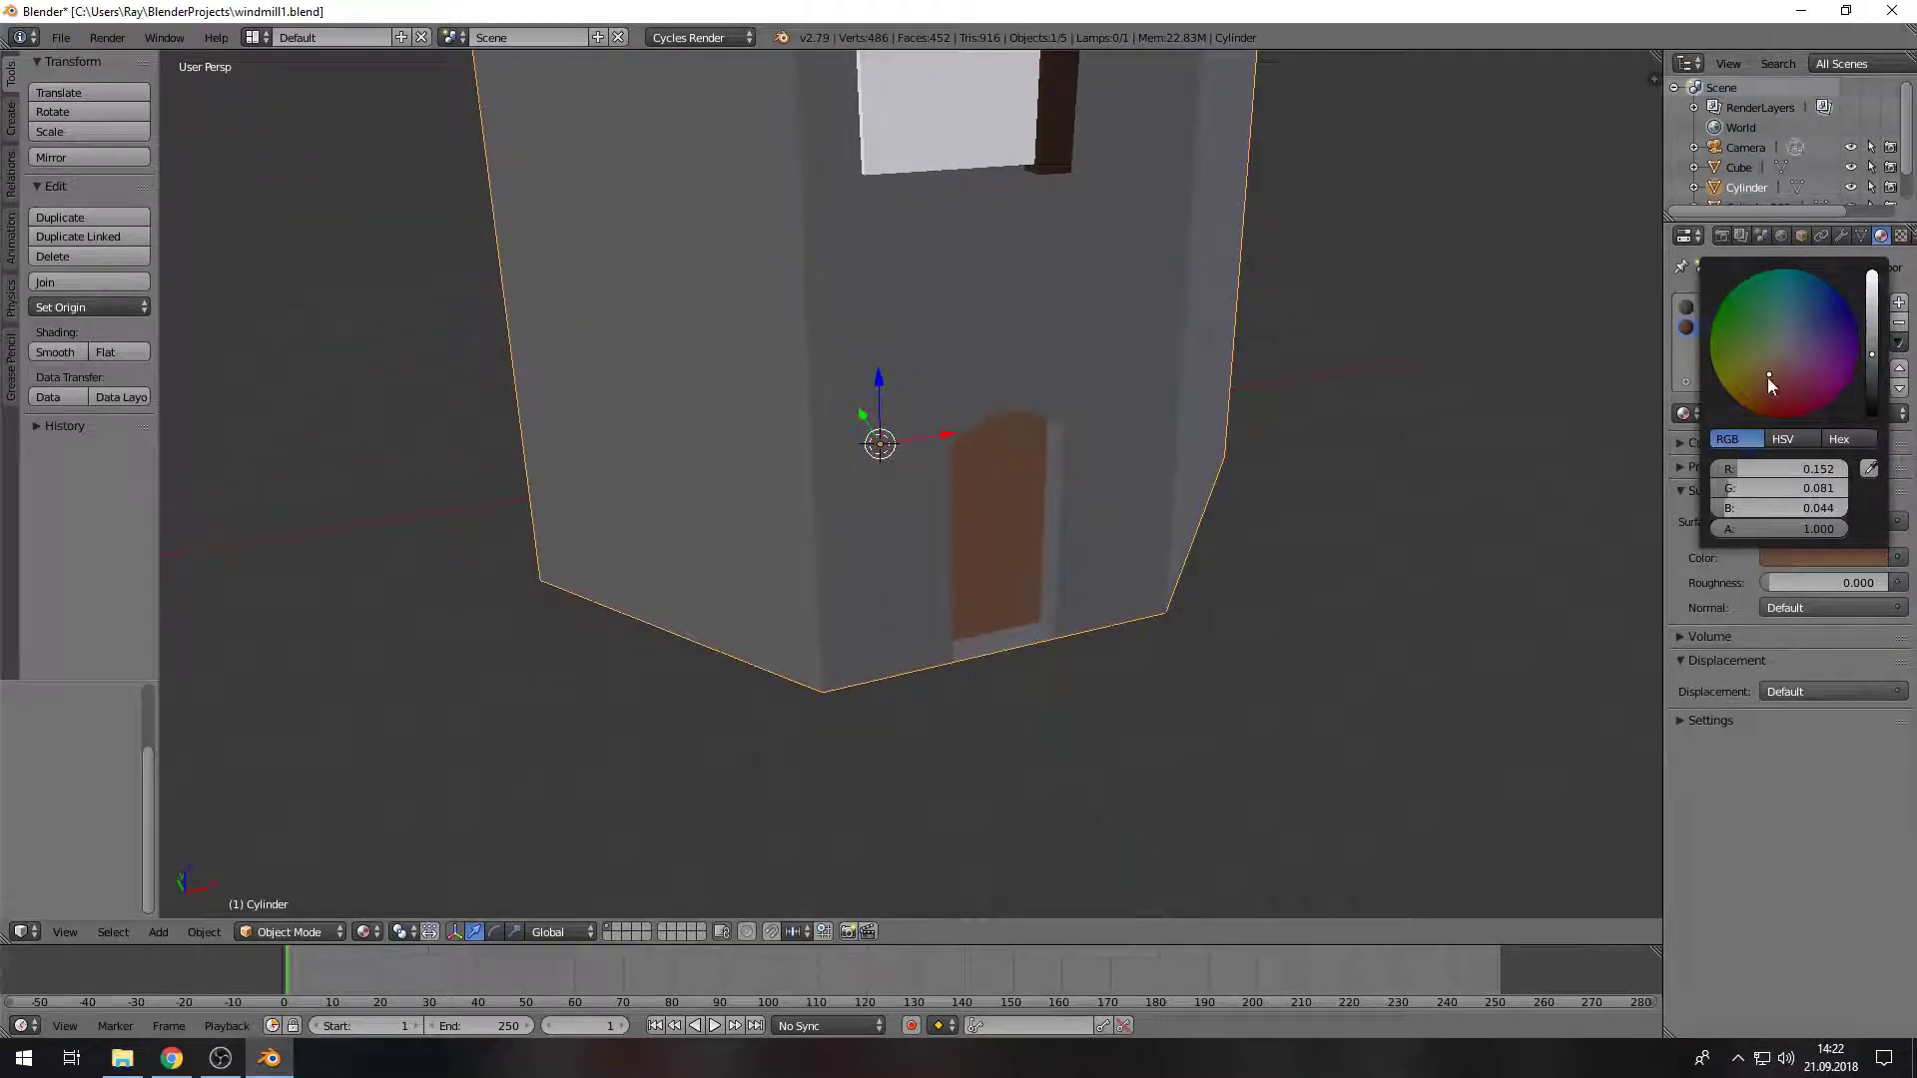
{"action": "scroll", "coordinate": [974, 511], "scroll_direction": "down", "scroll_amount": 4}
{"action": "key", "text": "shift+z"}
{"action": "key", "text": "Tab"}
Step: Select the window faces on the tower, checking them in rendered shading
{"action": "scroll", "coordinate": [1306, 629], "scroll_direction": "up", "scroll_amount": 5}
{"action": "right_click", "coordinate": [1305, 629]}
{"action": "middle_click_drag", "start_coordinate": [1306, 629], "coordinate": [1023, 574]}
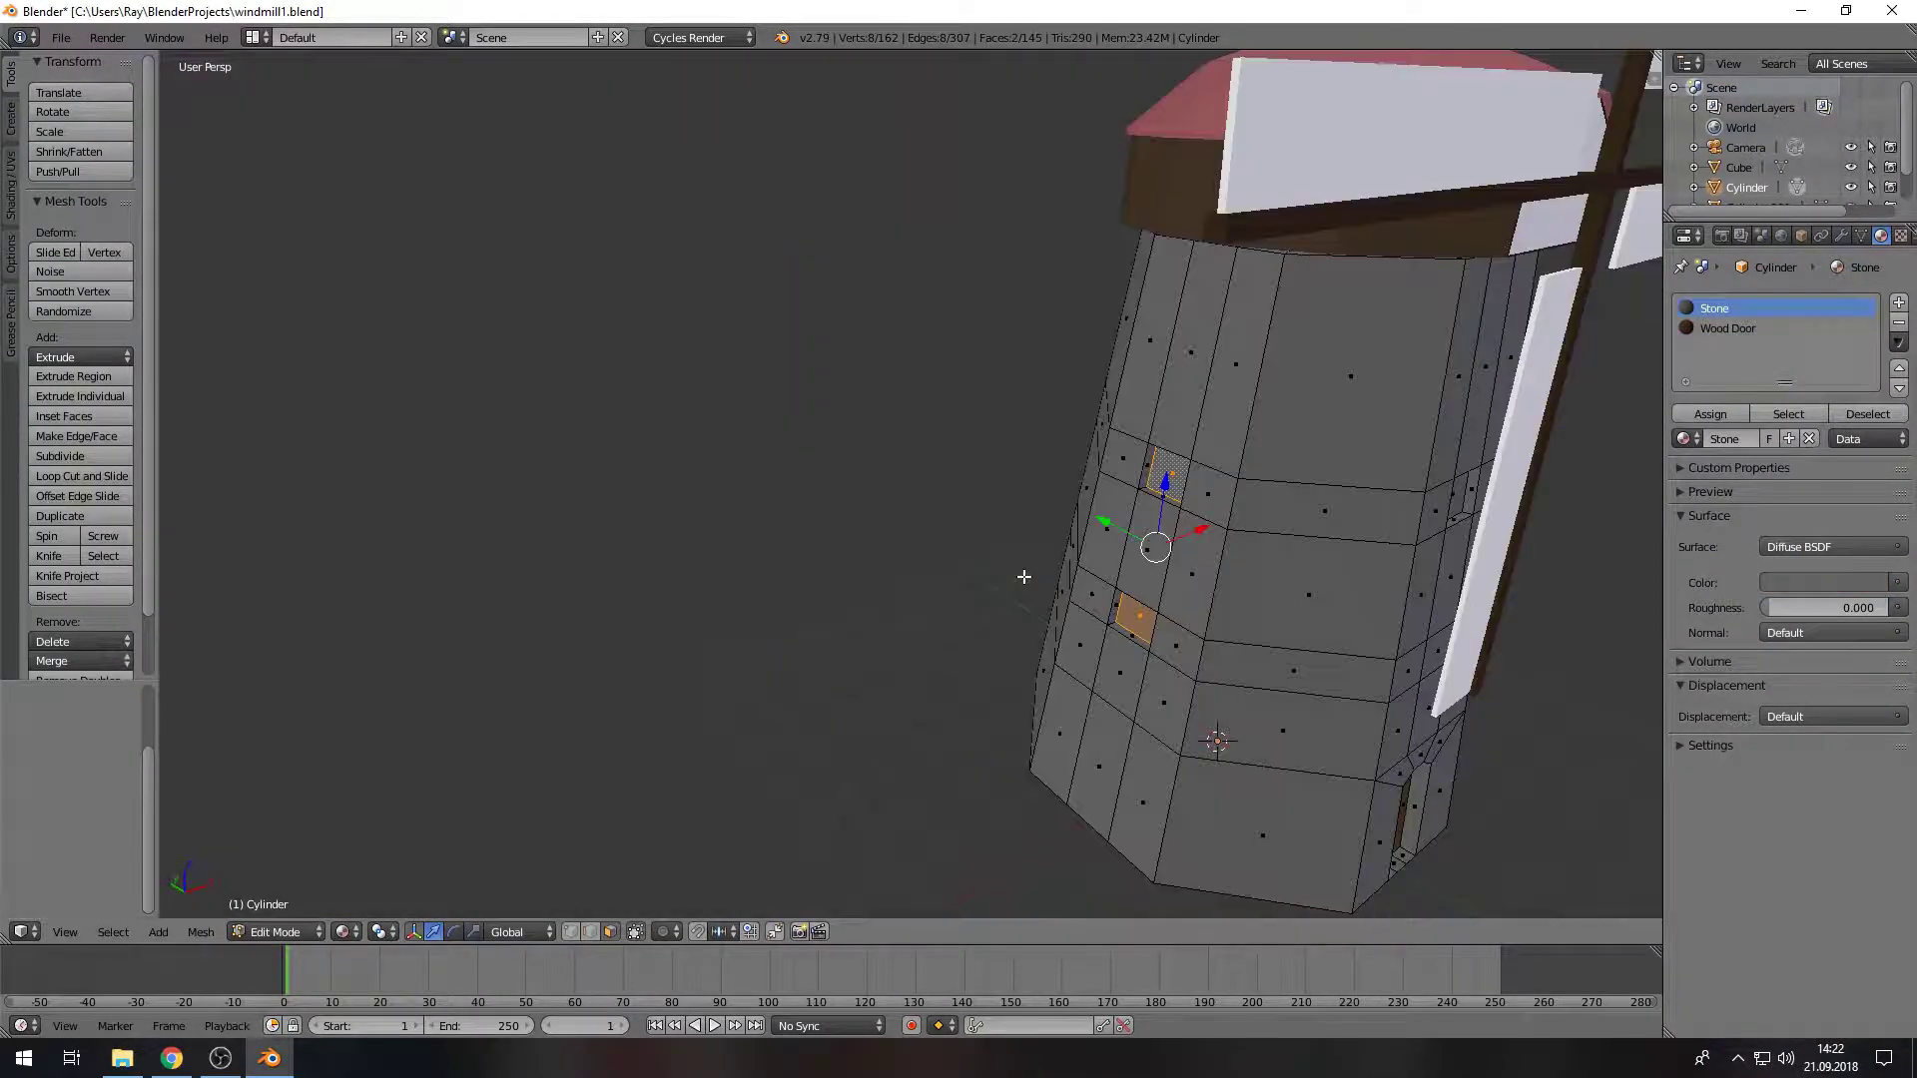
{"action": "key", "text": "Tab"}
{"action": "key", "text": "shift+z"}
{"action": "scroll", "coordinate": [750, 548], "scroll_direction": "down", "scroll_amount": 2}
{"action": "scroll", "coordinate": [751, 548], "scroll_direction": "down", "scroll_amount": 3}
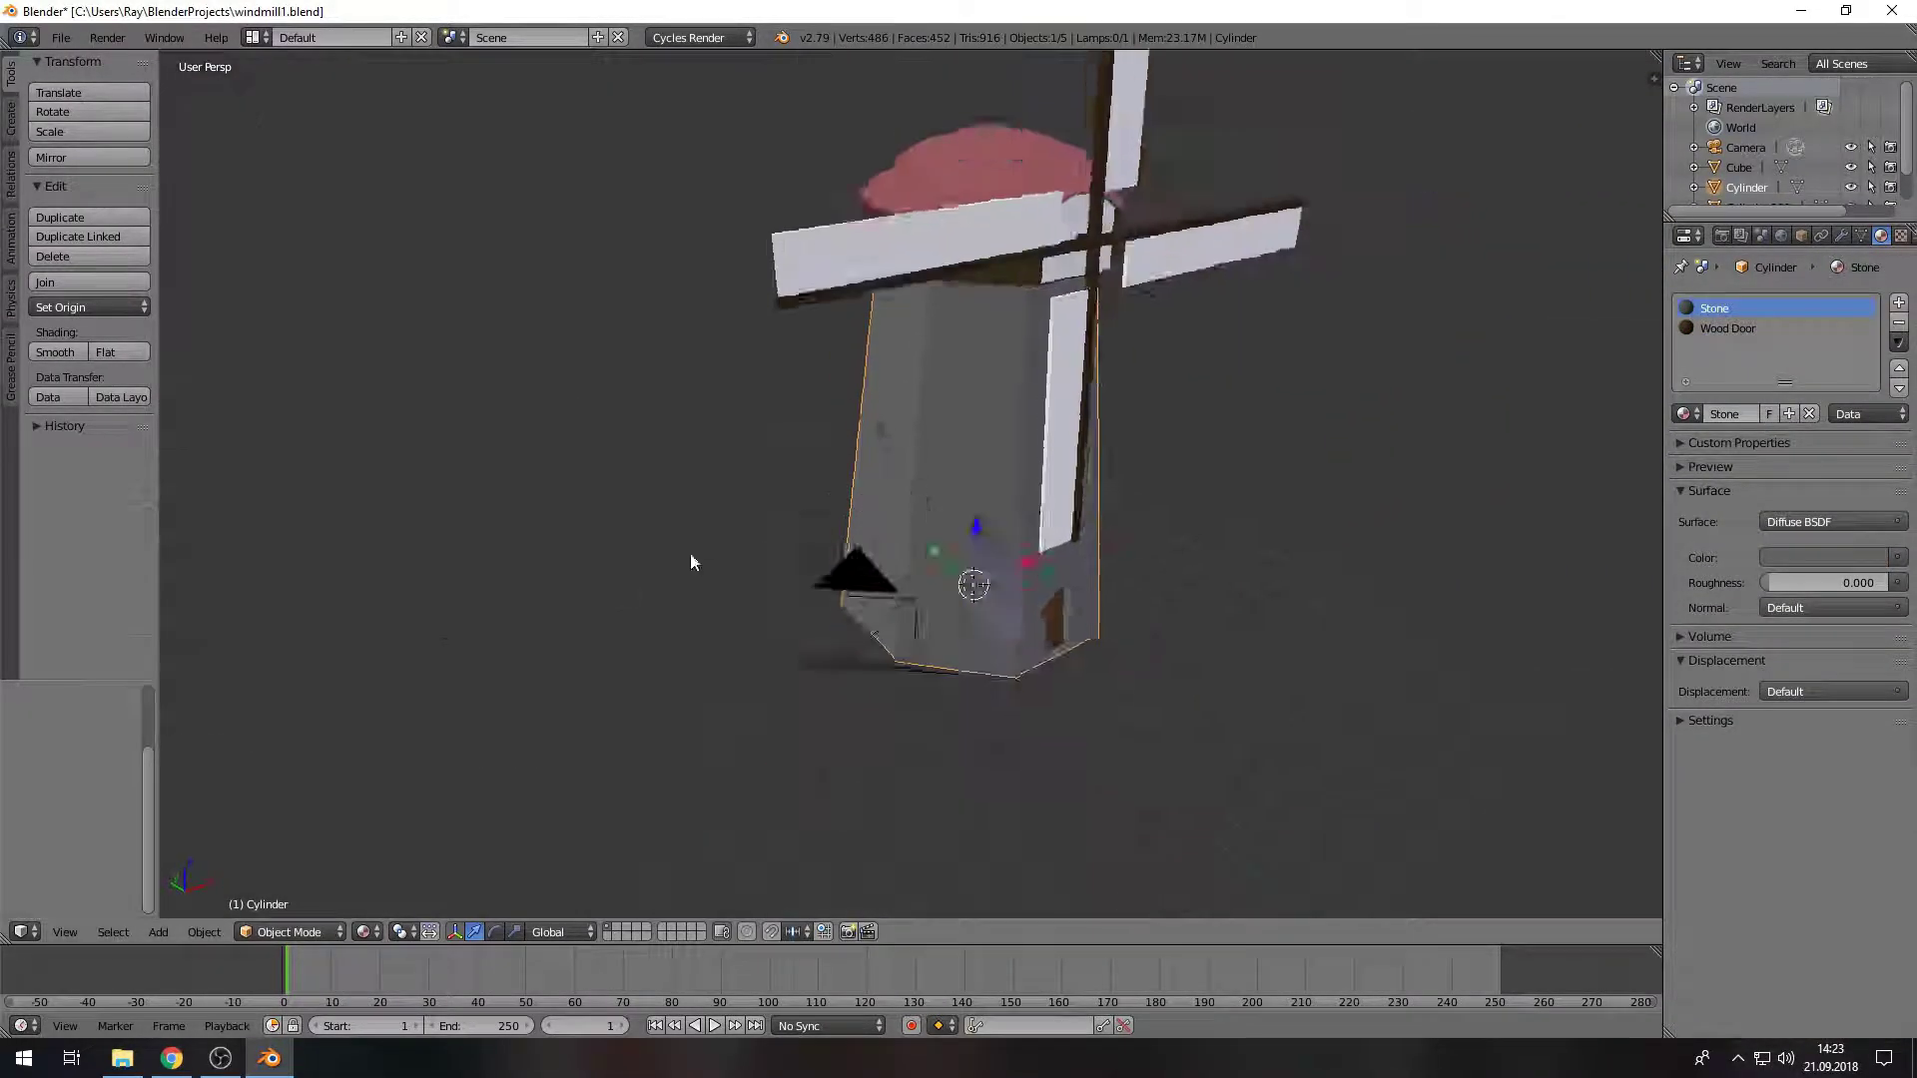
{"action": "middle_click_drag", "start_coordinate": [691, 558], "coordinate": [735, 575]}
{"action": "scroll", "coordinate": [920, 597], "scroll_direction": "up", "scroll_amount": 4}
{"action": "key", "text": "Tab"}
{"action": "key", "text": "shift+z"}
{"action": "middle_click_drag", "start_coordinate": [919, 597], "coordinate": [899, 559]}
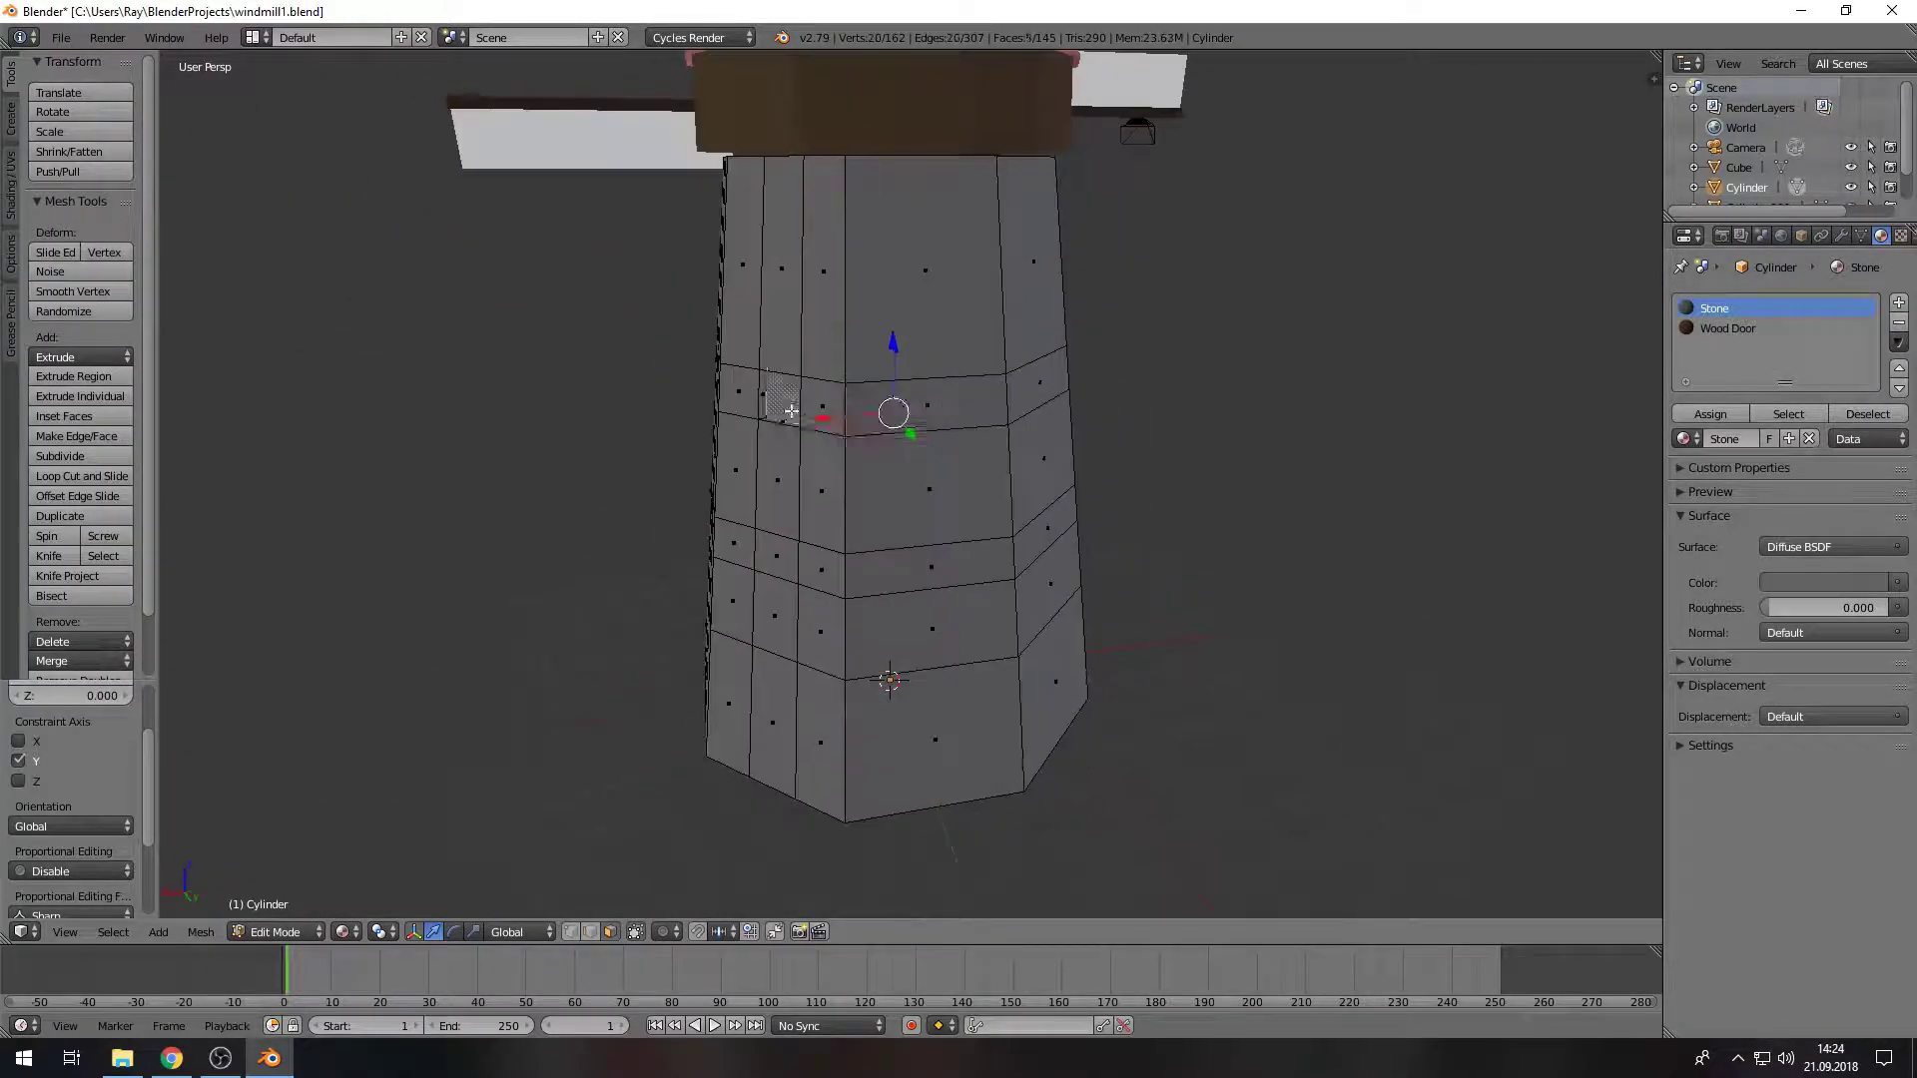
Step: Add a yellow Window material and assign it to the window faces
{"action": "left_click", "coordinate": [1899, 302]}
{"action": "left_click", "coordinate": [1730, 438]}
{"action": "left_click", "coordinate": [1822, 582]}
{"action": "left_click", "coordinate": [1797, 330]}
Step: Return to Object Mode, look through the scene camera and select the camera
{"action": "key", "text": "Tab"}
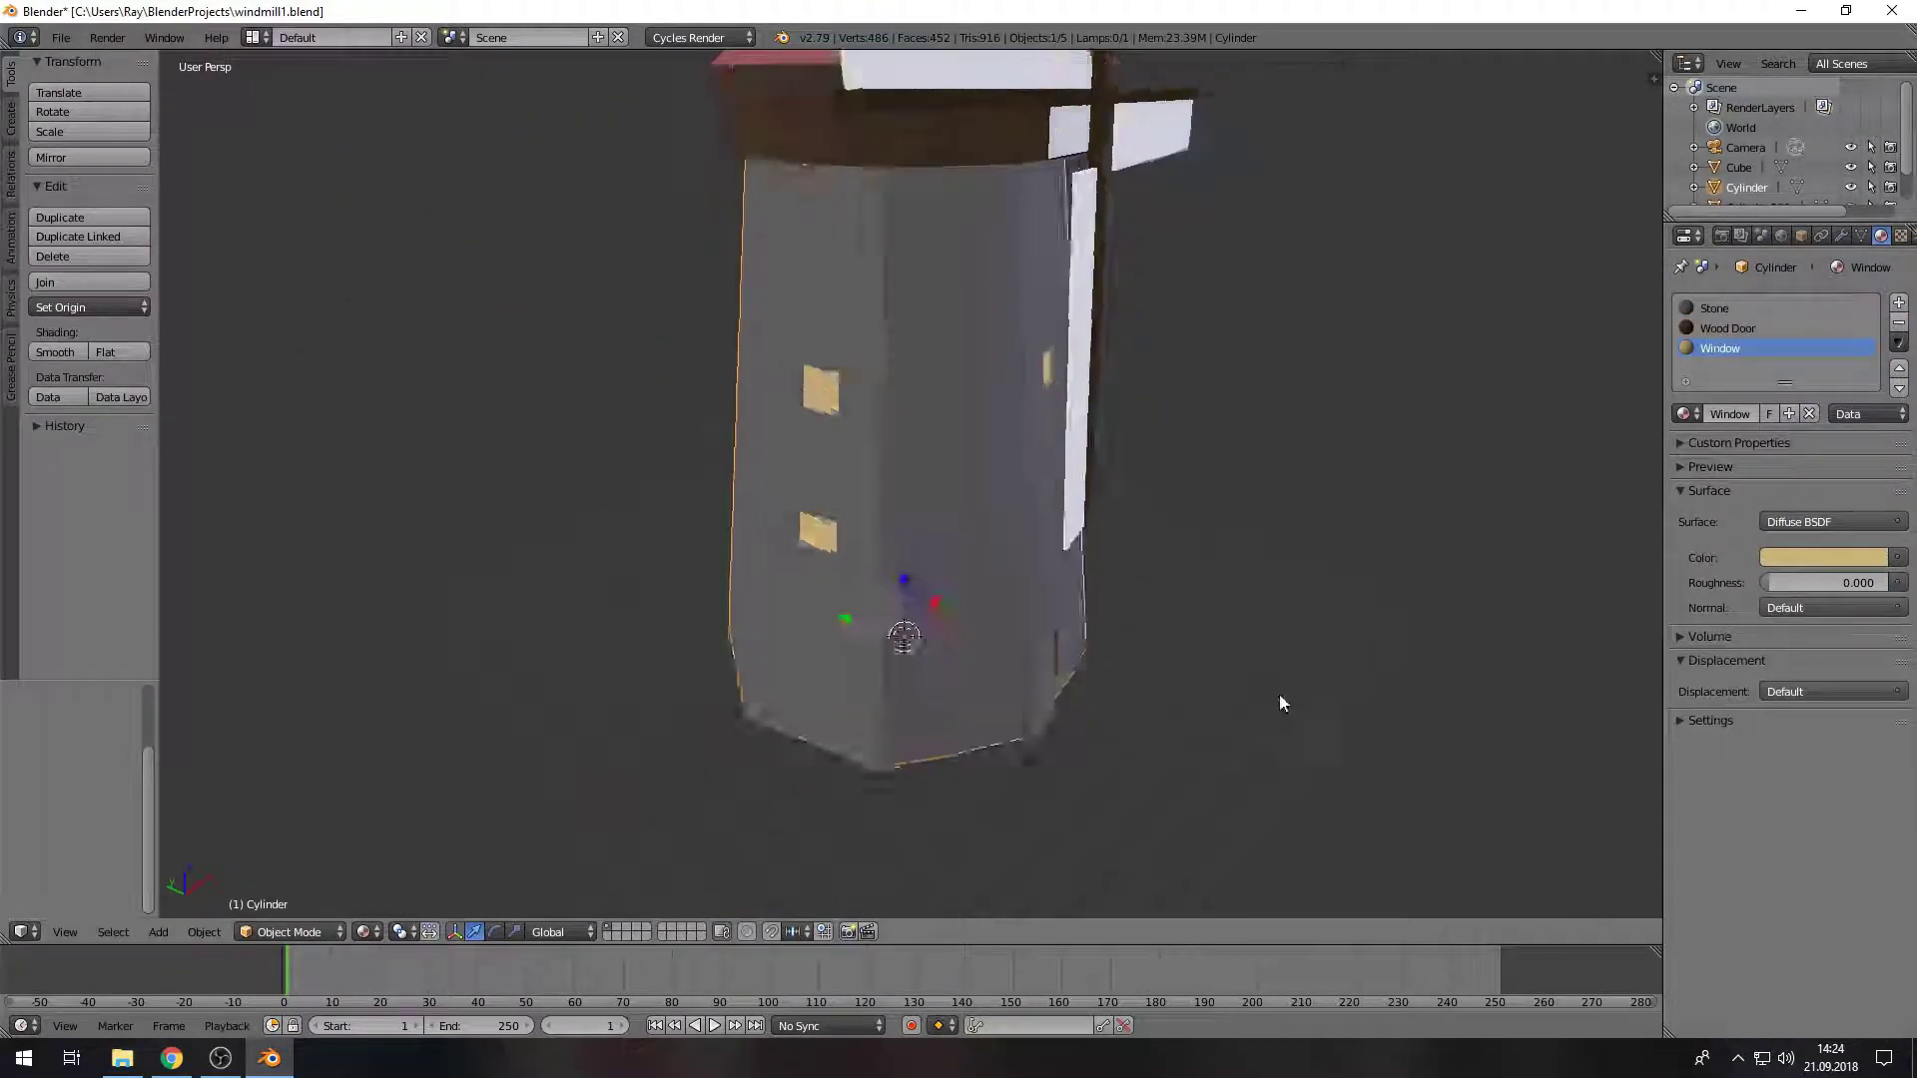
{"action": "key", "text": "KP_0"}
{"action": "key", "text": "shift+z"}
{"action": "right_click", "coordinate": [1141, 694]}
Step: Adjust the camera's height along the Z axis over several moves
{"action": "key", "text": "g"}
{"action": "key", "text": "z"}
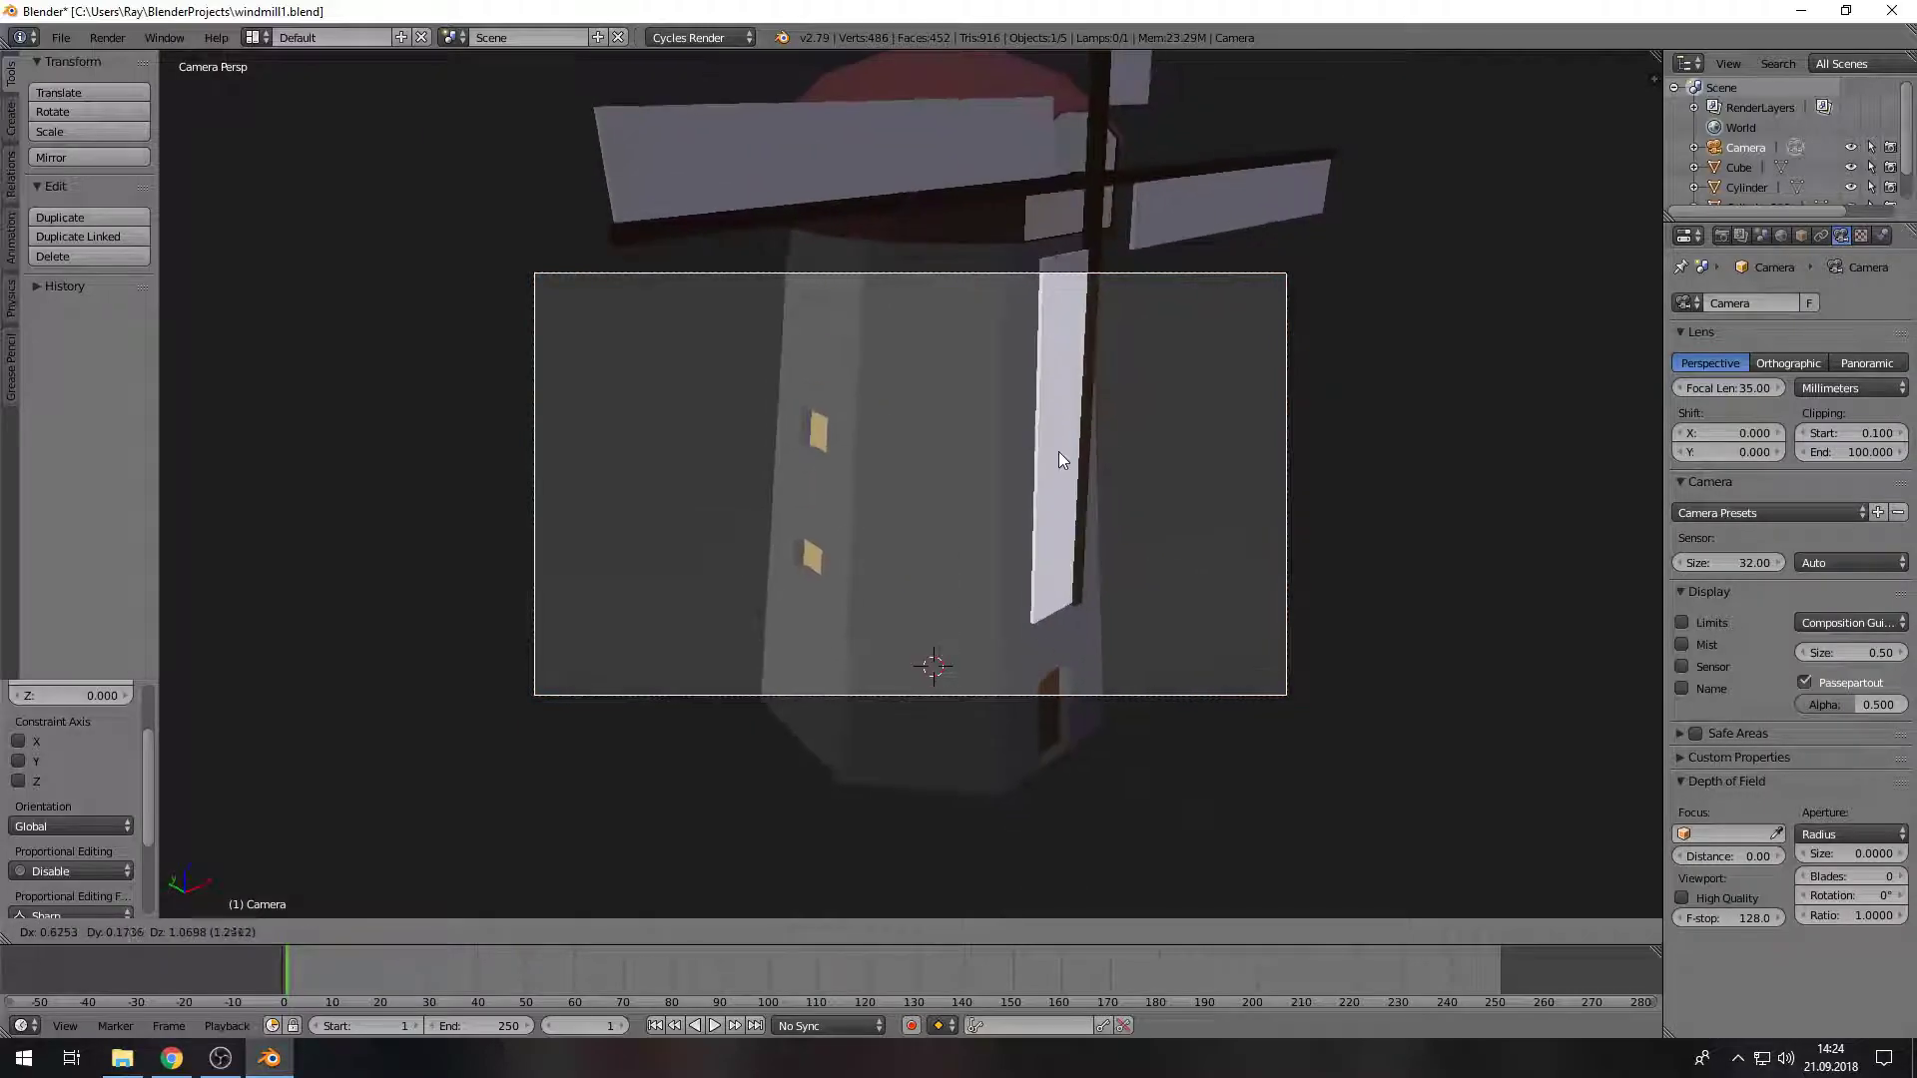
{"action": "left_click", "coordinate": [812, 399]}
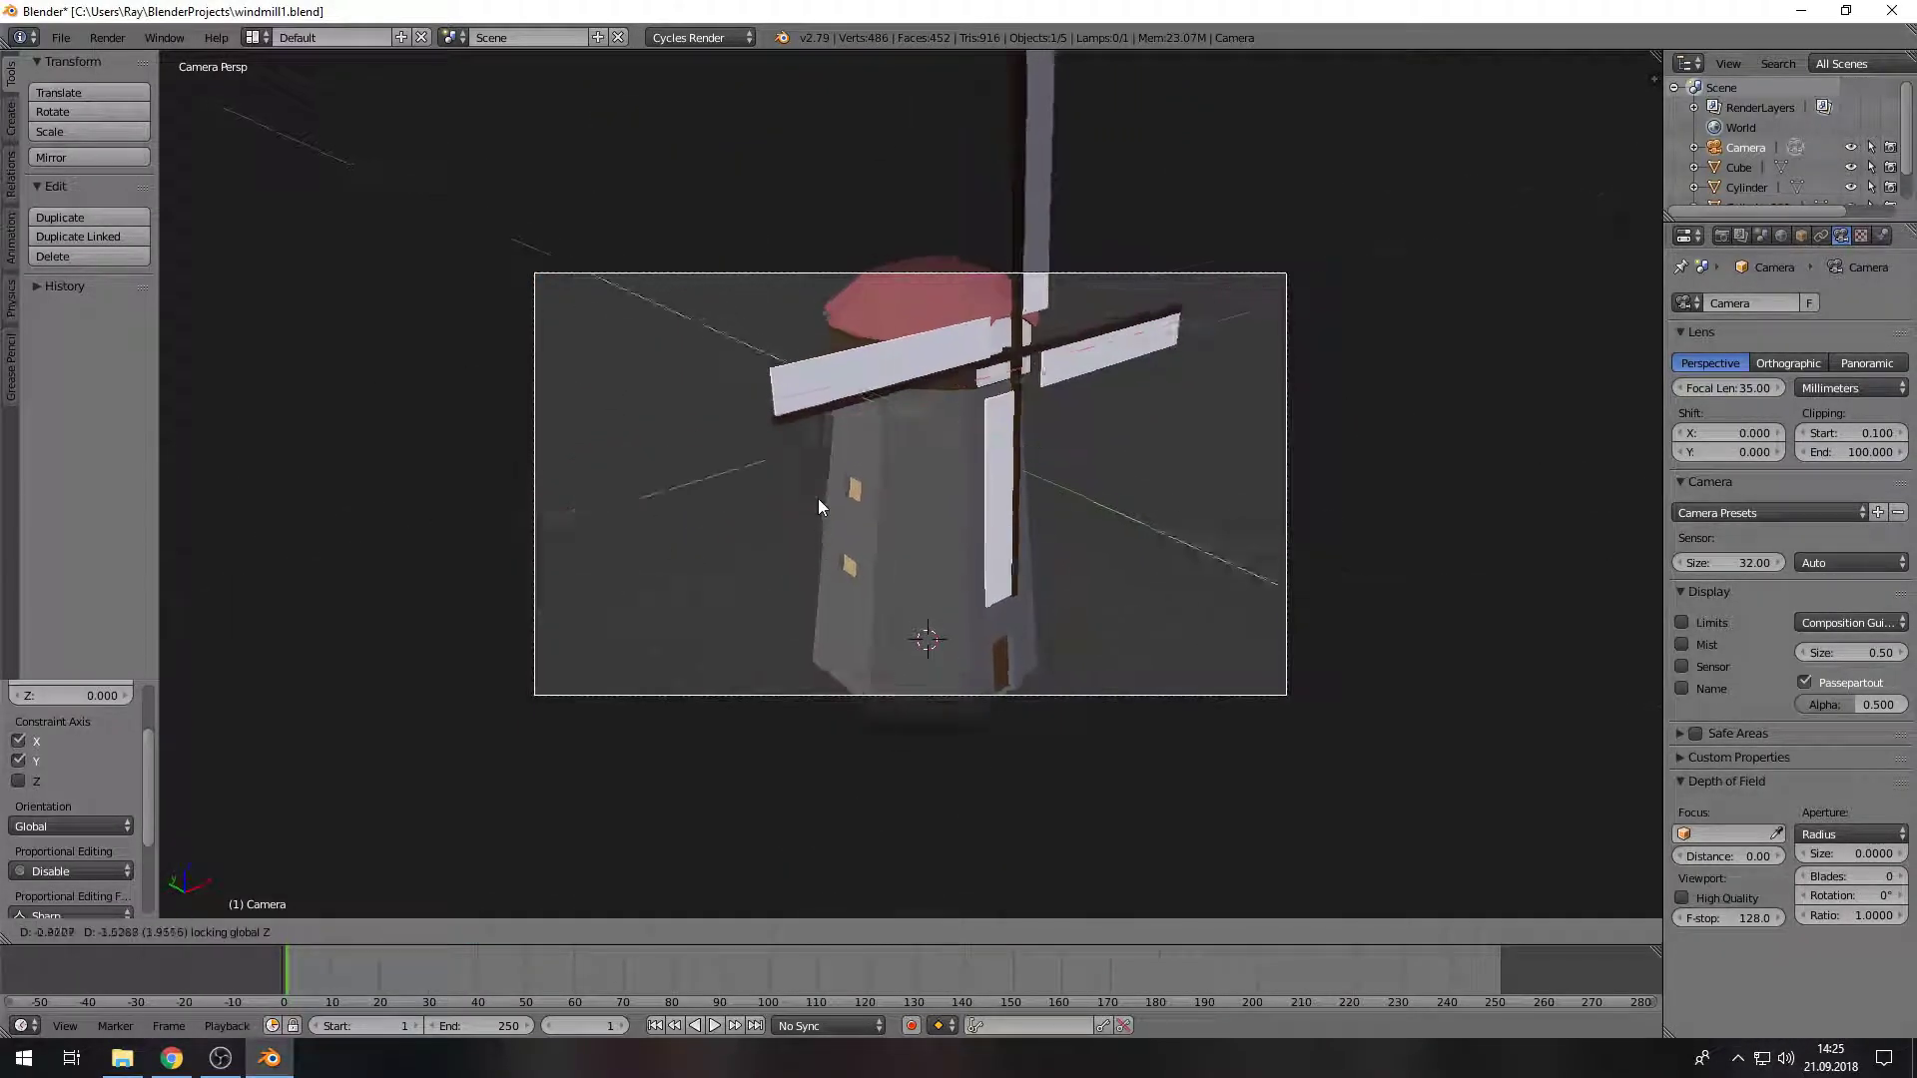
{"action": "key", "text": "g"}
{"action": "key", "text": "z"}
{"action": "left_click", "coordinate": [980, 495]}
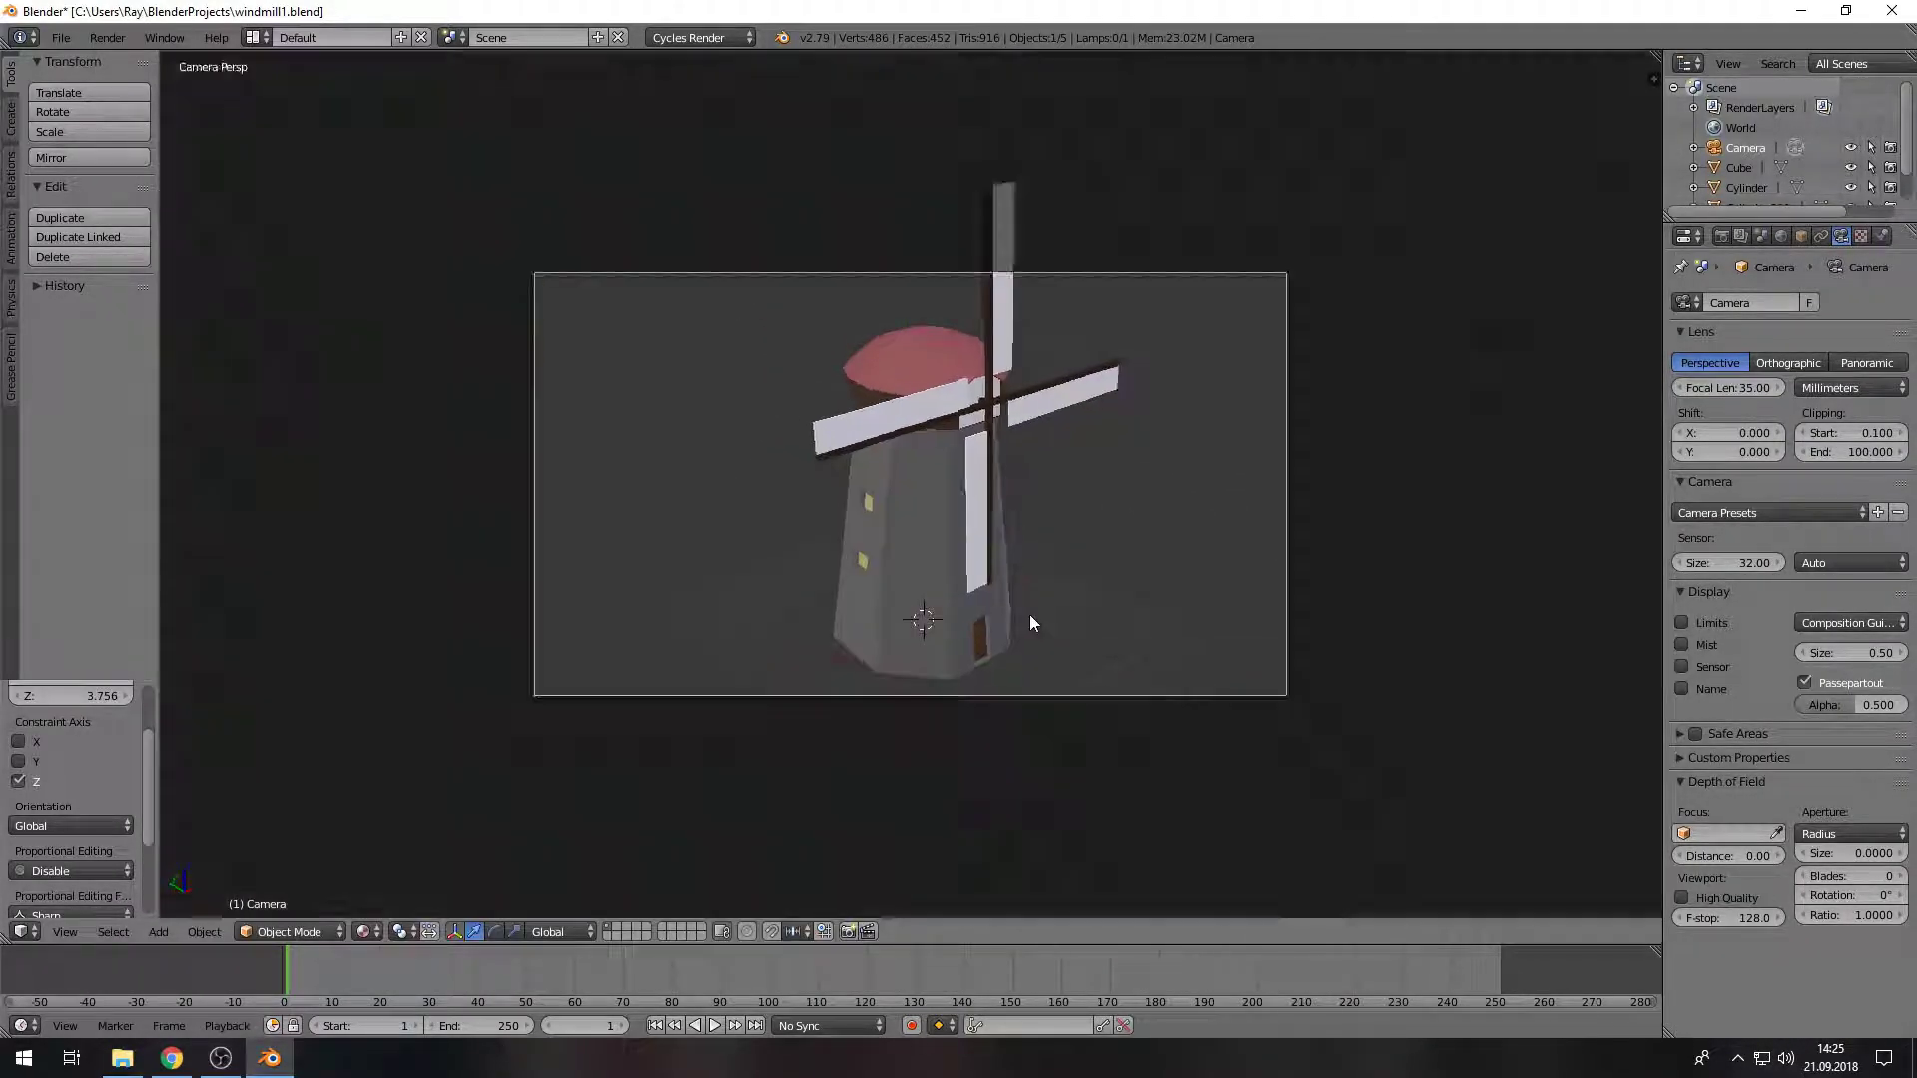
{"action": "key", "text": "g"}
{"action": "key", "text": "z"}
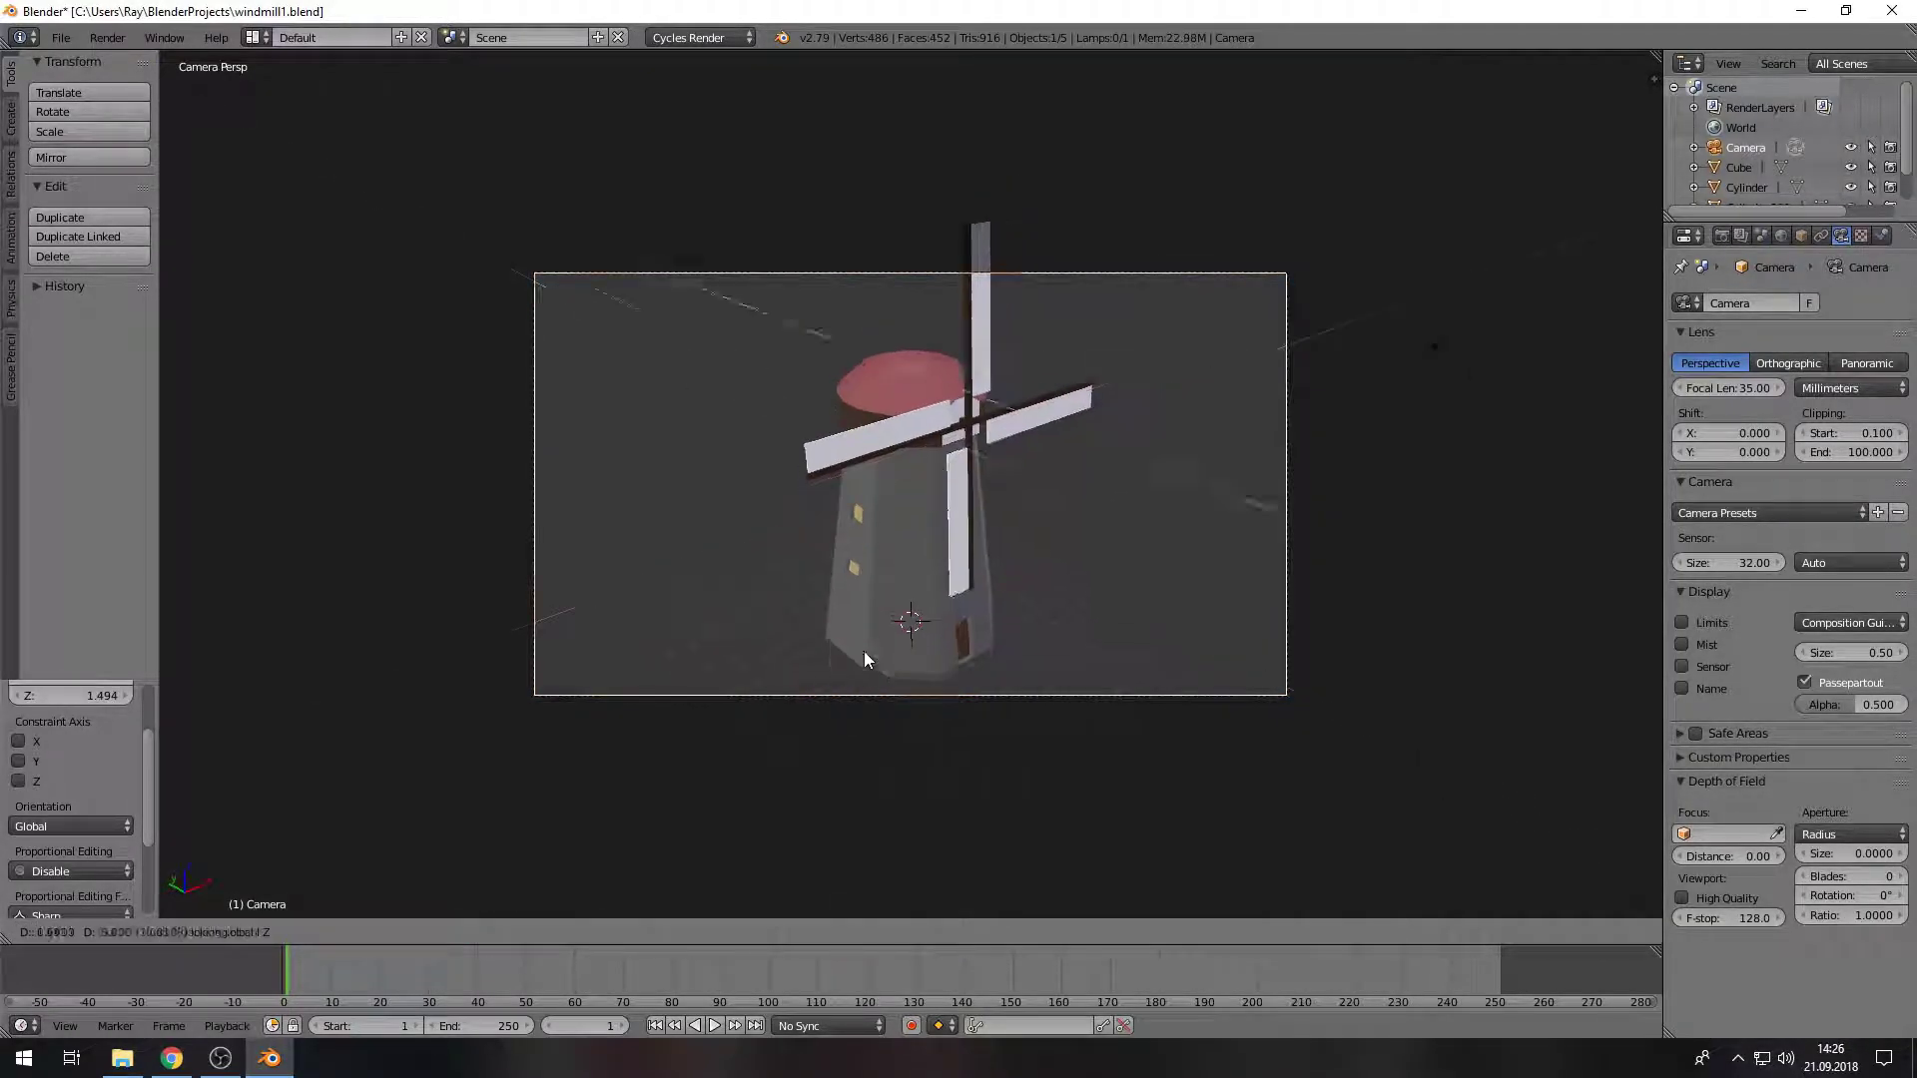
{"action": "key", "text": "r"}
{"action": "left_click", "coordinate": [854, 649]}
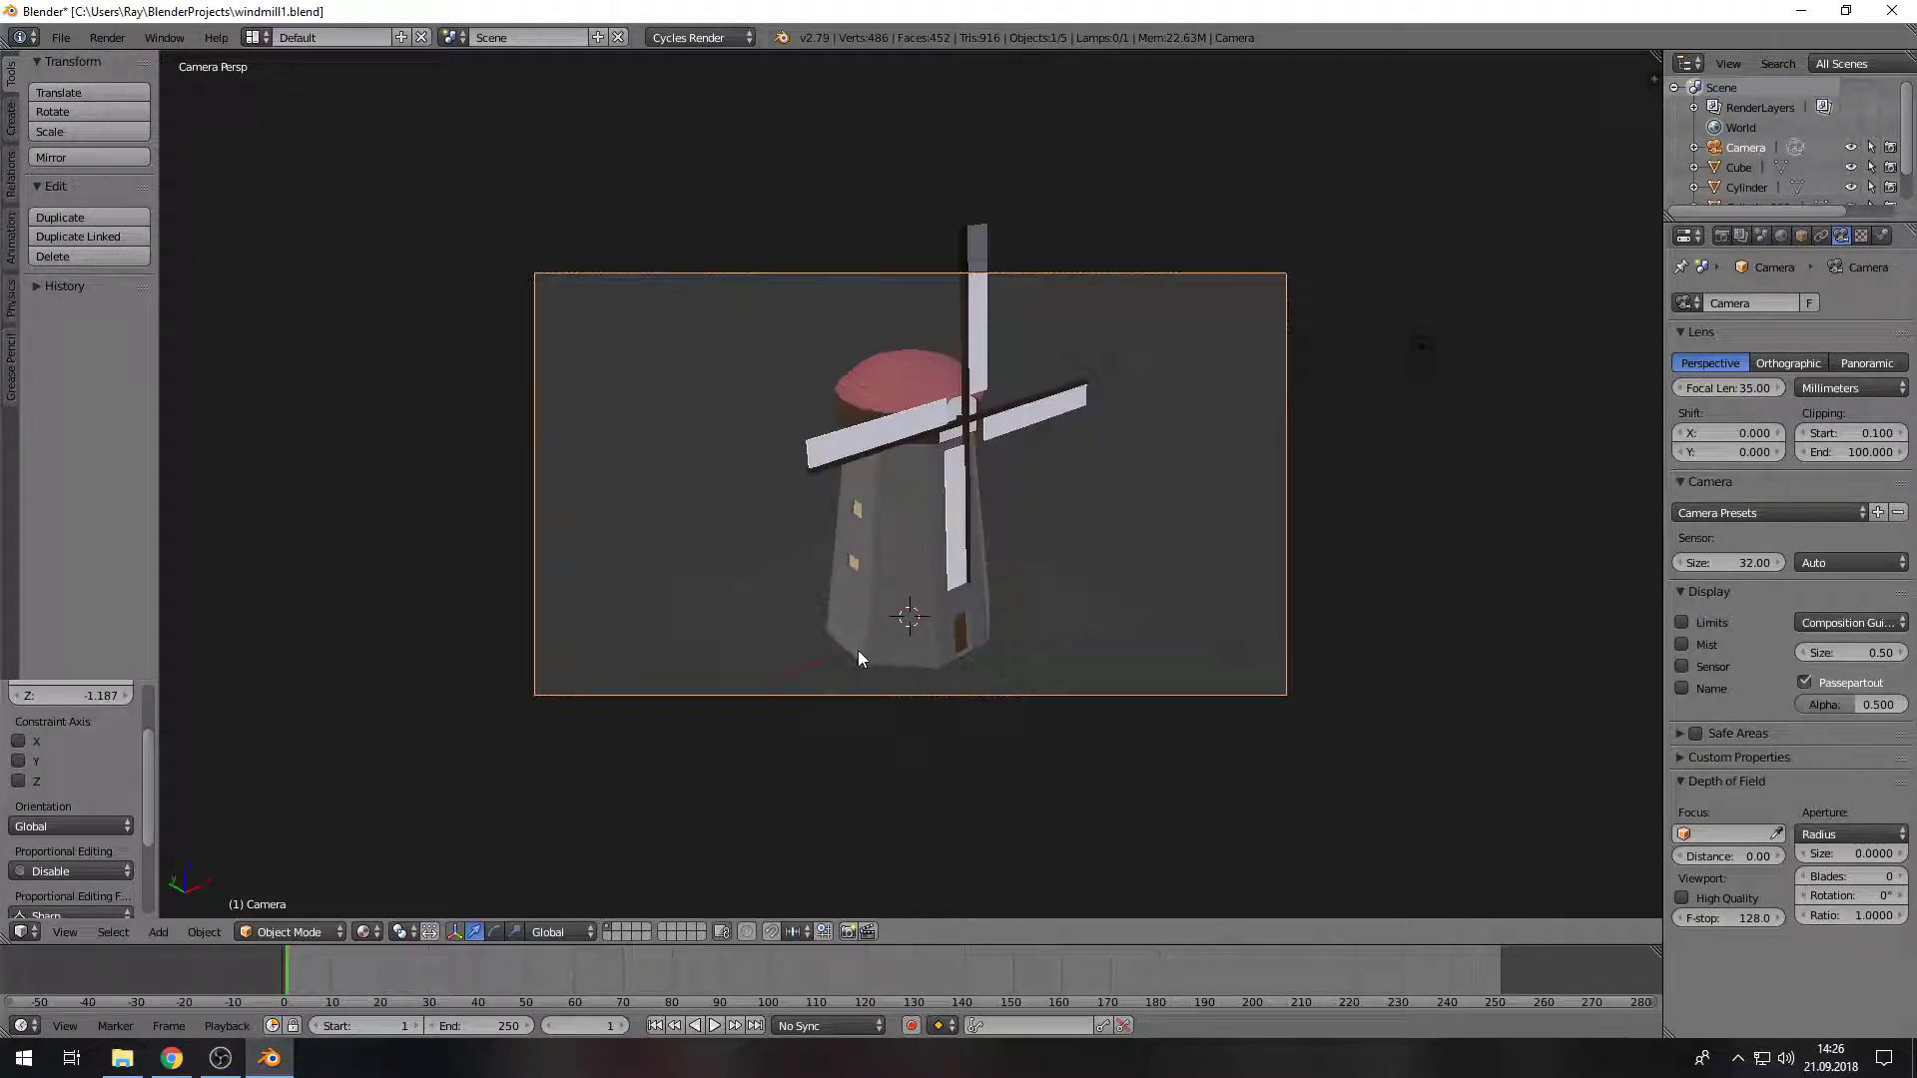
Step: Rotate the camera about Z so the whole windmill is framed in camera view
{"action": "key", "text": "KP_0"}
{"action": "key", "text": "r"}
{"action": "key", "text": "KP_0"}
{"action": "key", "text": "z"}
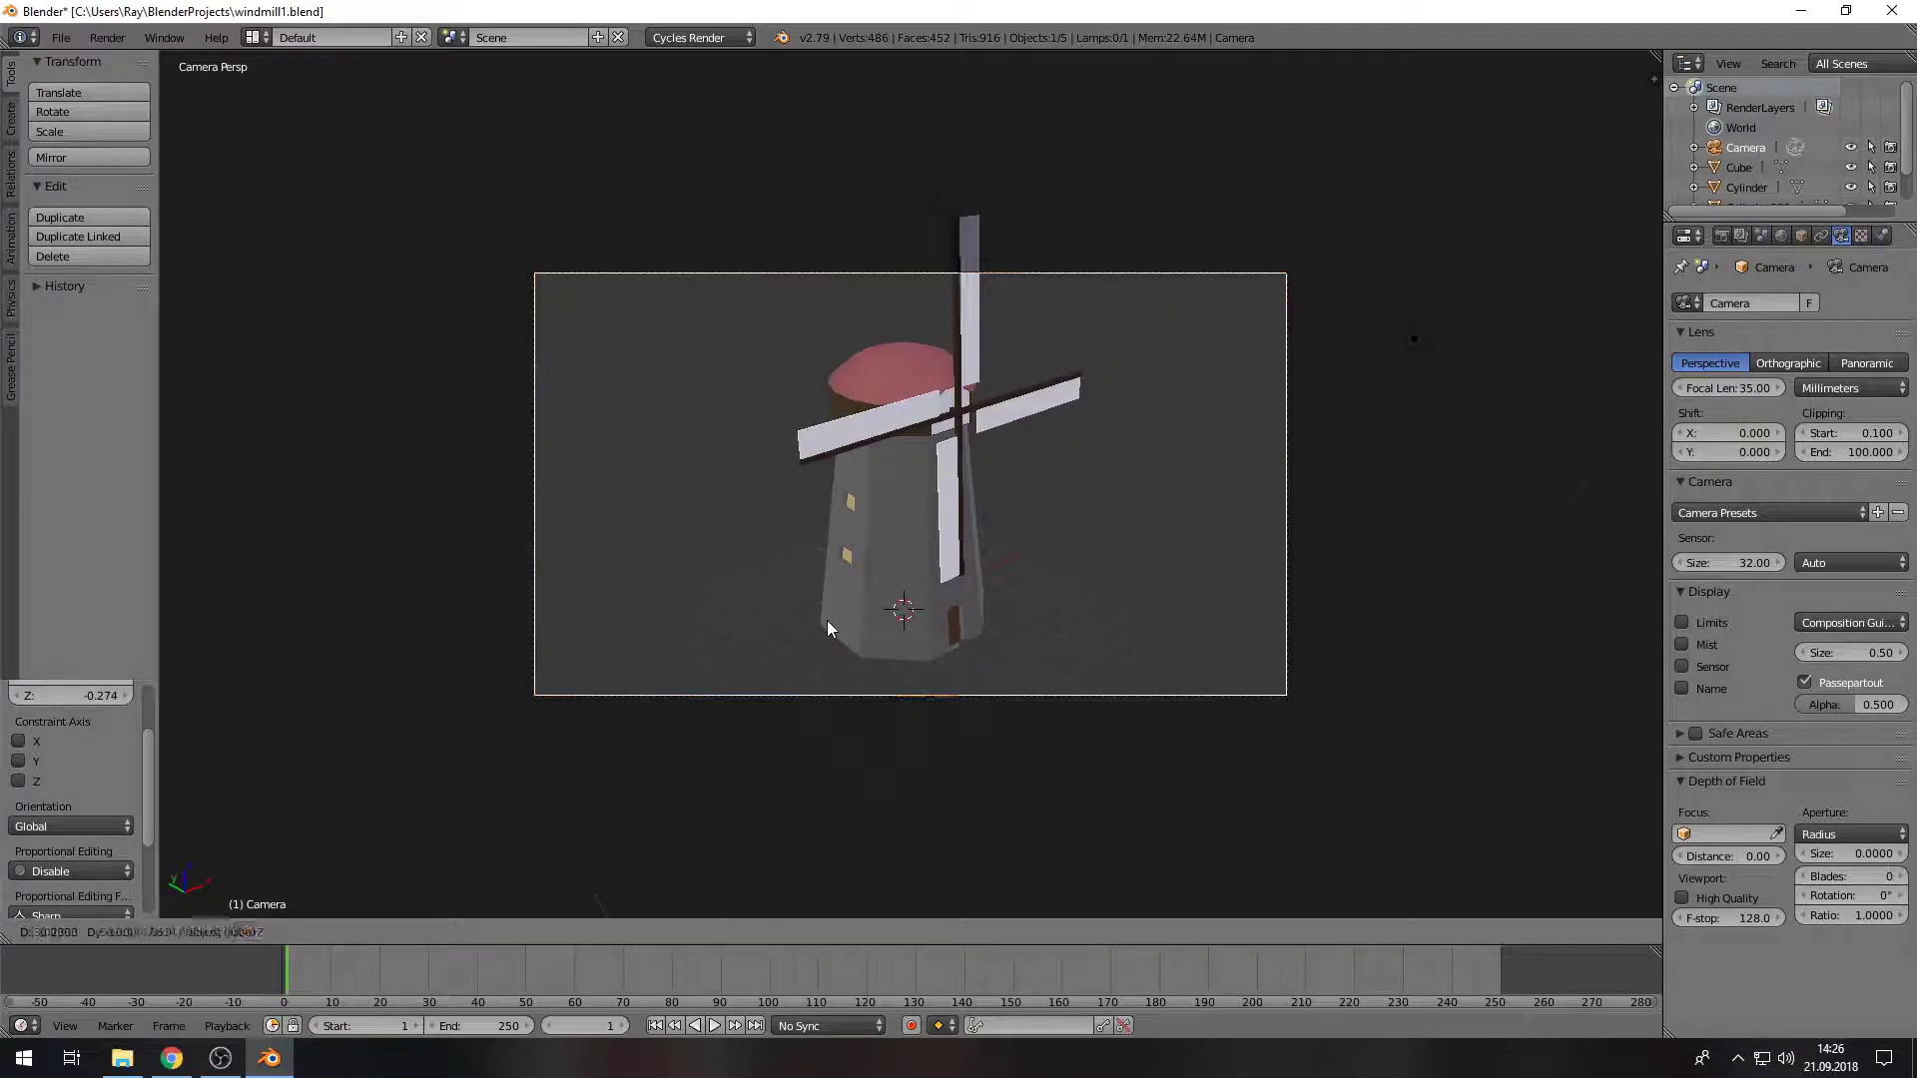
{"action": "left_click", "coordinate": [1288, 651]}
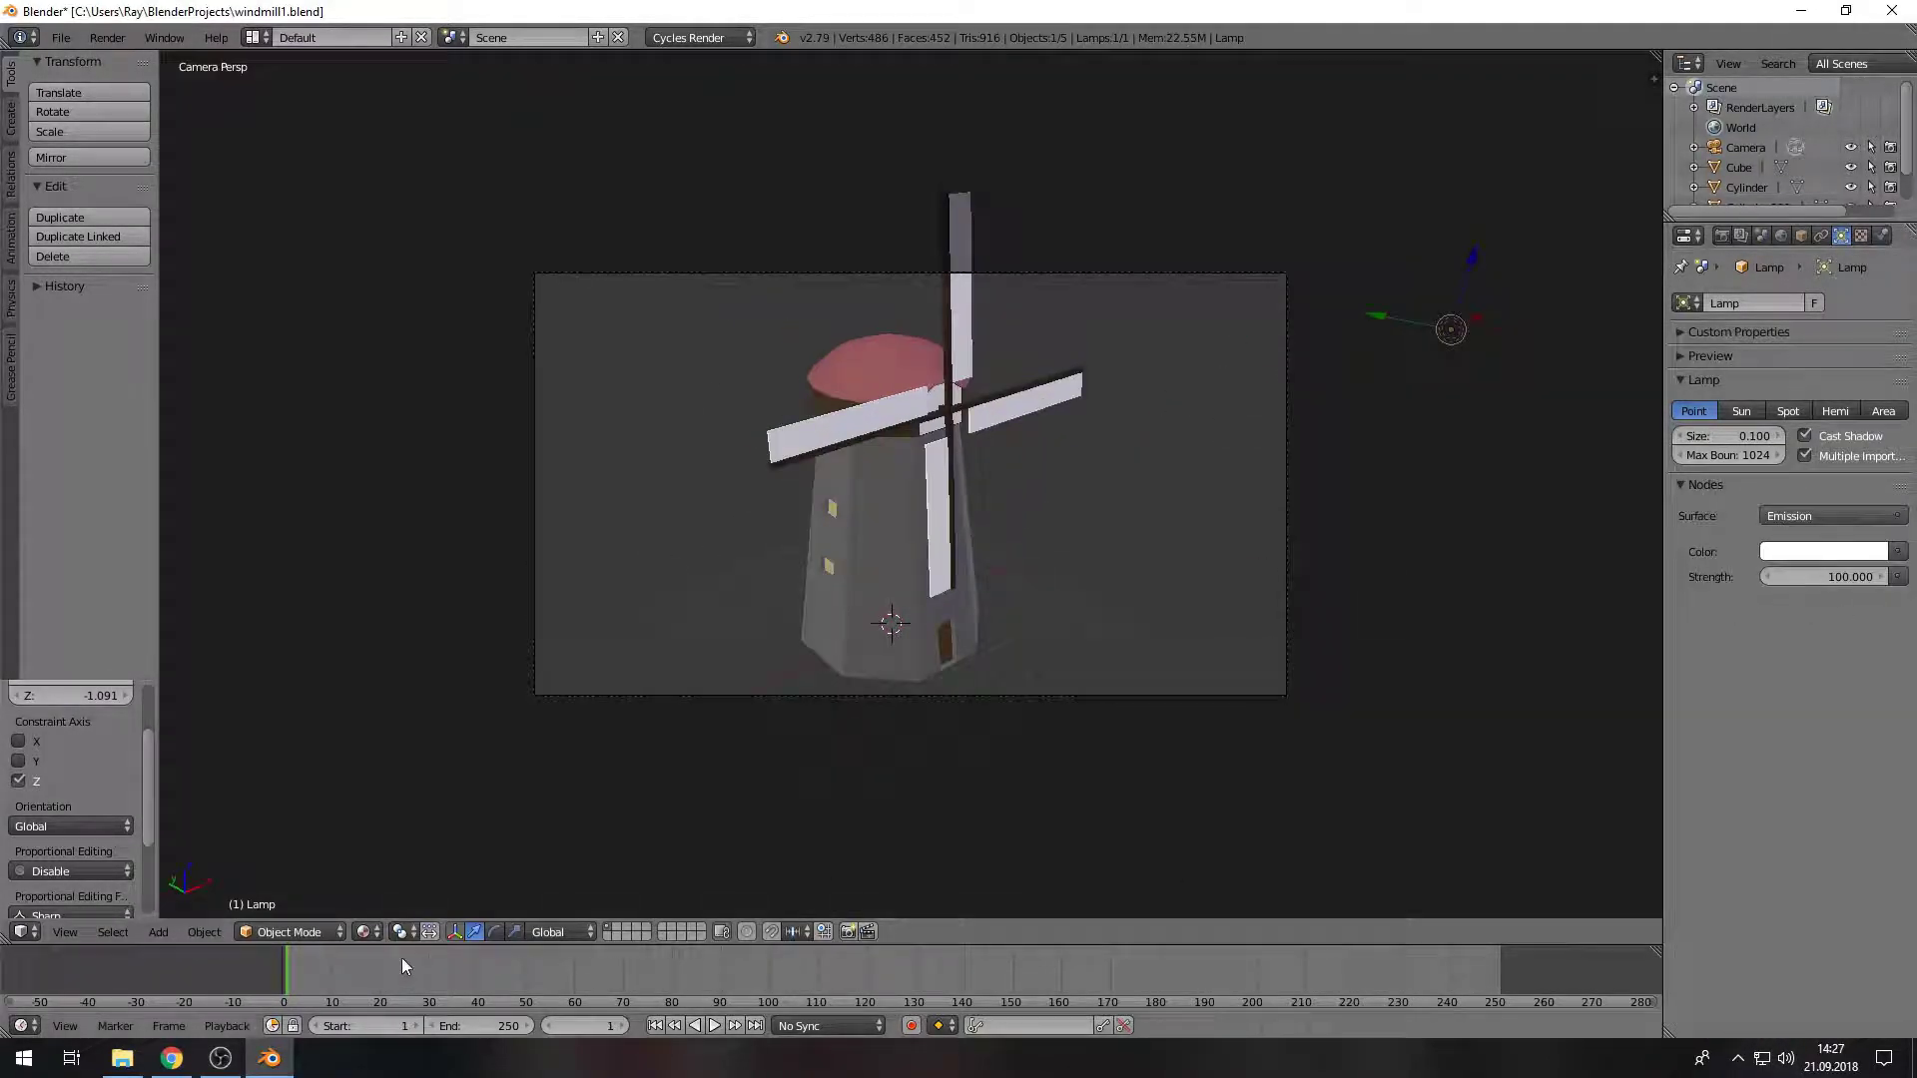
Step: Move the lamp horizontally beside the windmill and begin setting its Strength to 20000
{"action": "key", "text": "KP_0"}
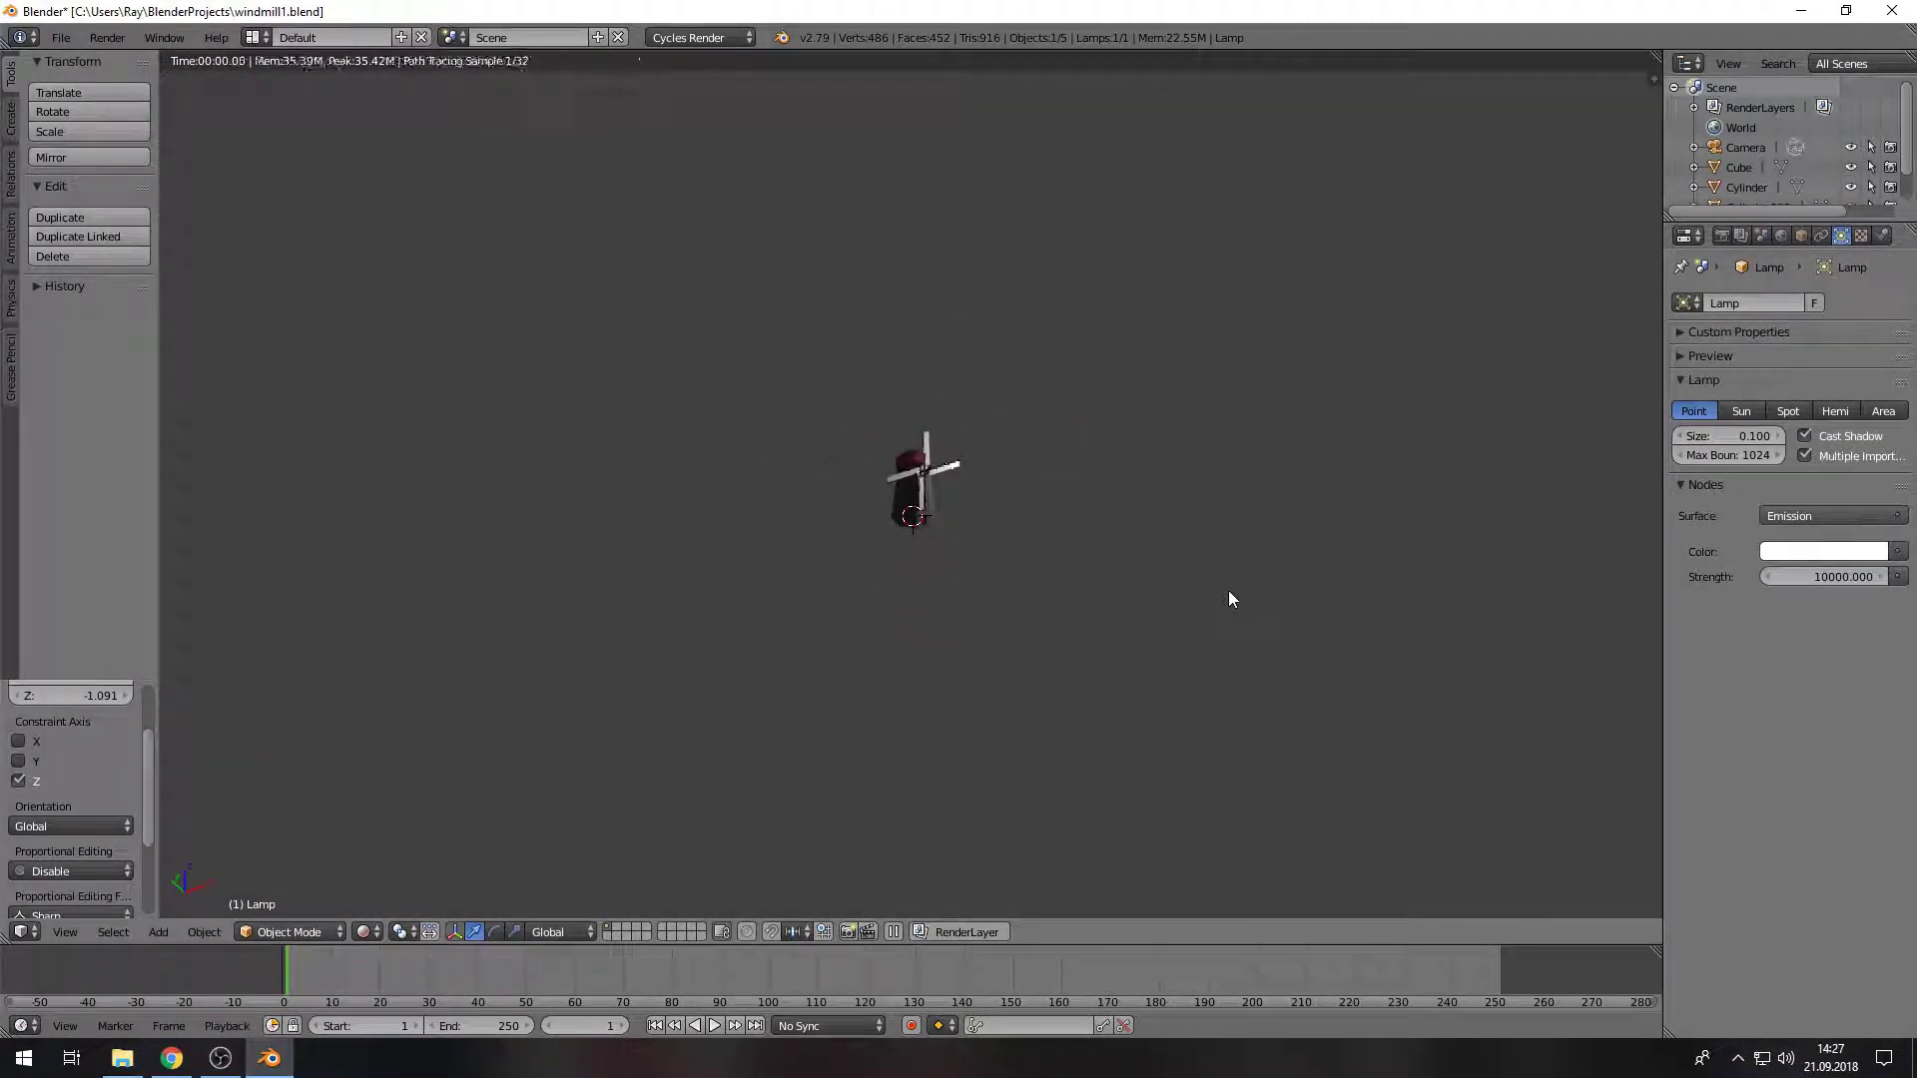
{"action": "key", "text": "g"}
{"action": "key", "text": "shift+z"}
{"action": "left_click", "coordinate": [1128, 585]}
{"action": "key", "text": "KP_0"}
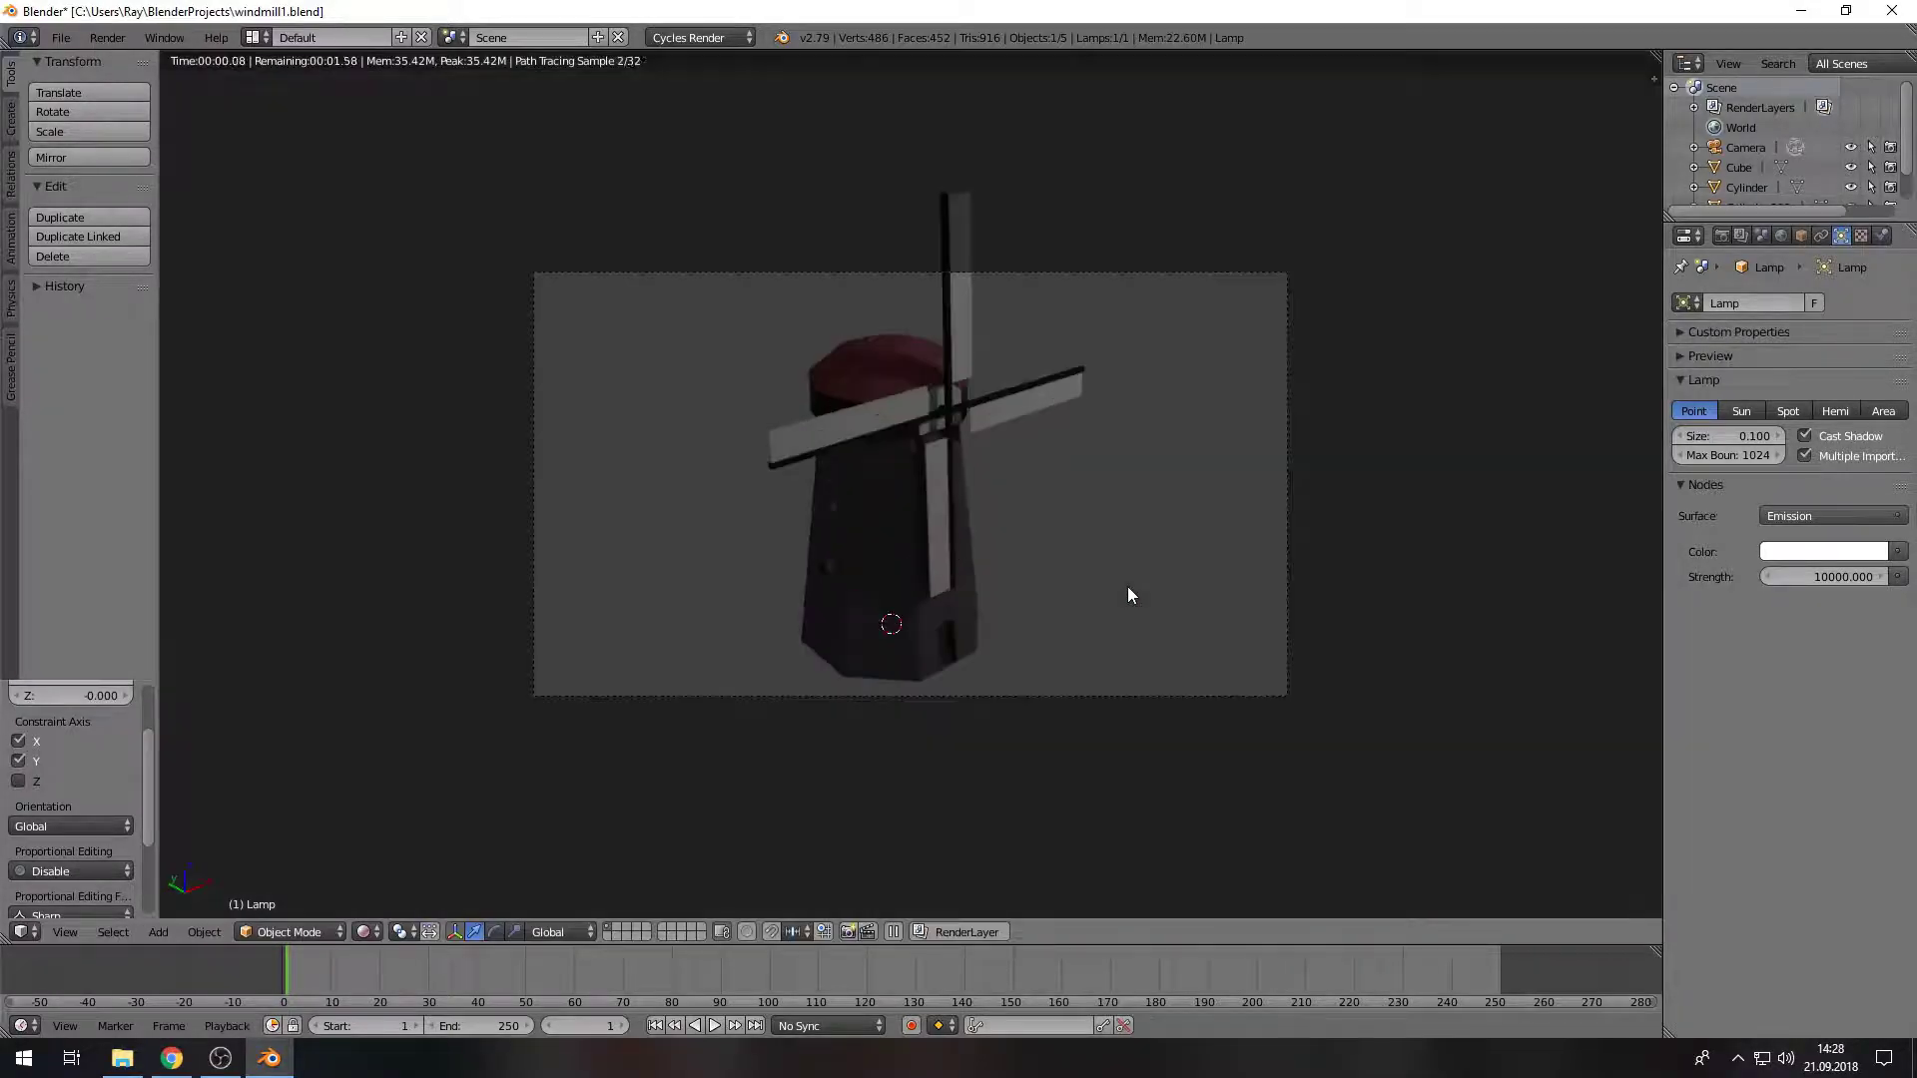
{"action": "left_click", "coordinate": [1827, 576]}
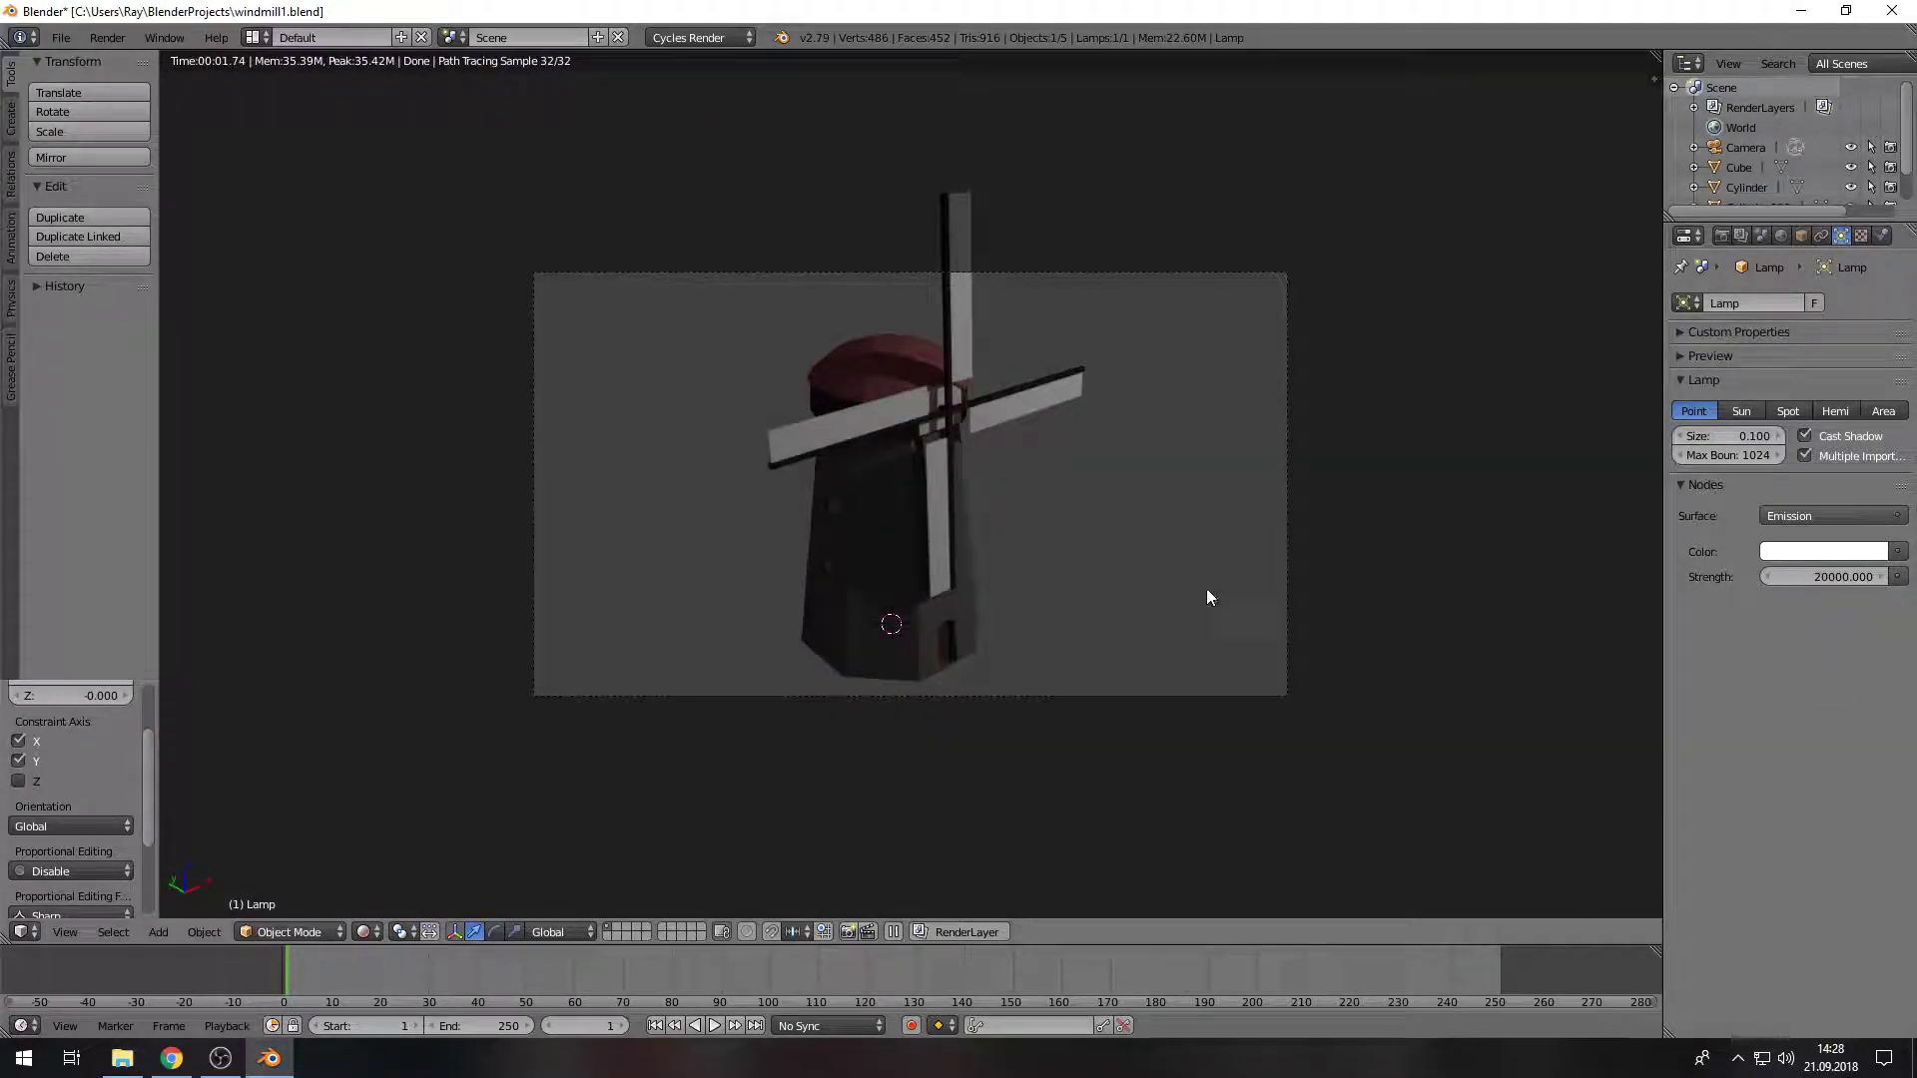